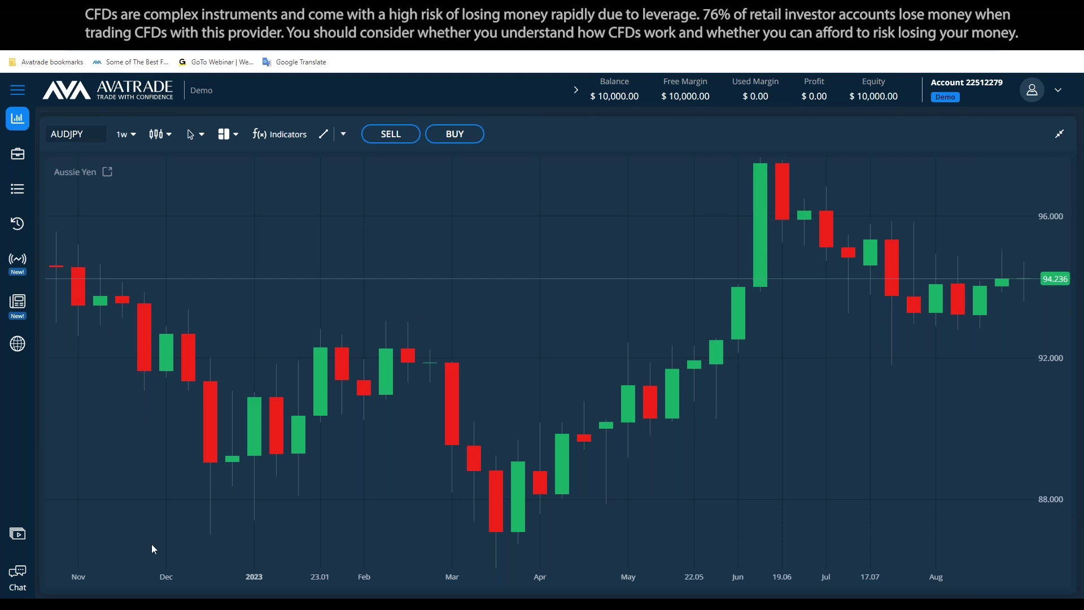
Bring the PowerPoint Risk Disclosure slide to the front from the taskbar
left_click(156, 597)
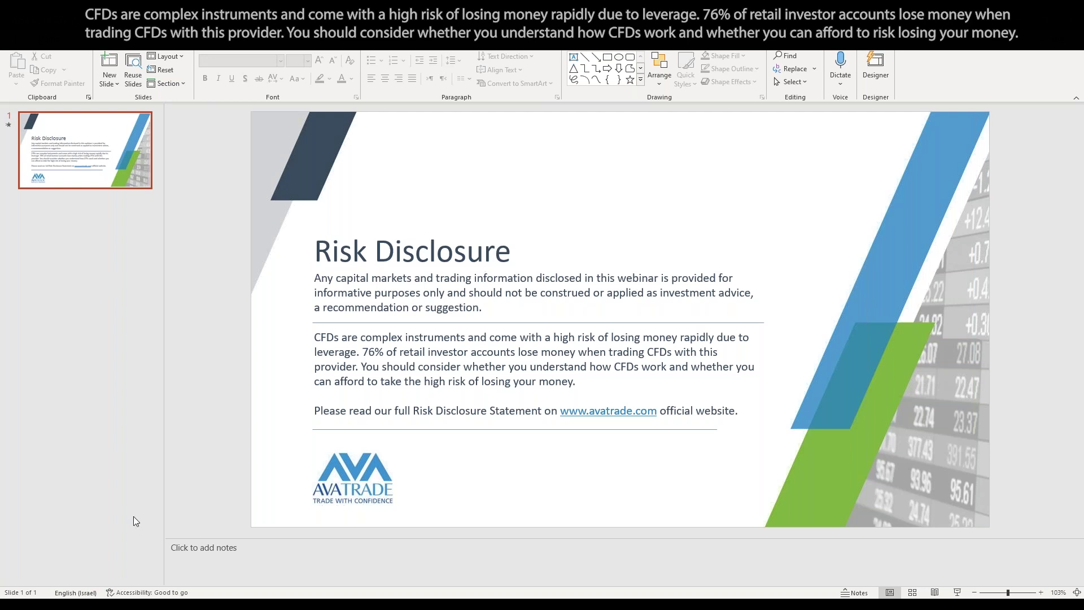
Switch from PowerPoint back to the AvaTrade AUDJPY weekly chart
left_click(110, 570)
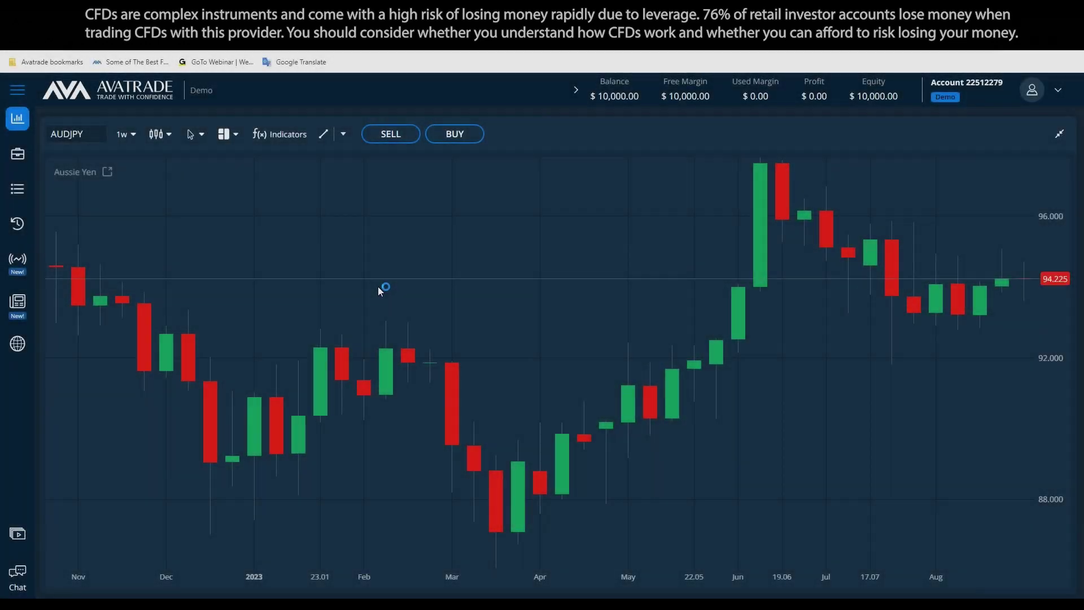
Collapse the AUDJPY chart, drag the splitter to enlarge the watchlist, and set Notepad aside
left_click(1058, 138)
left_click_drag(555, 204, 556, 369)
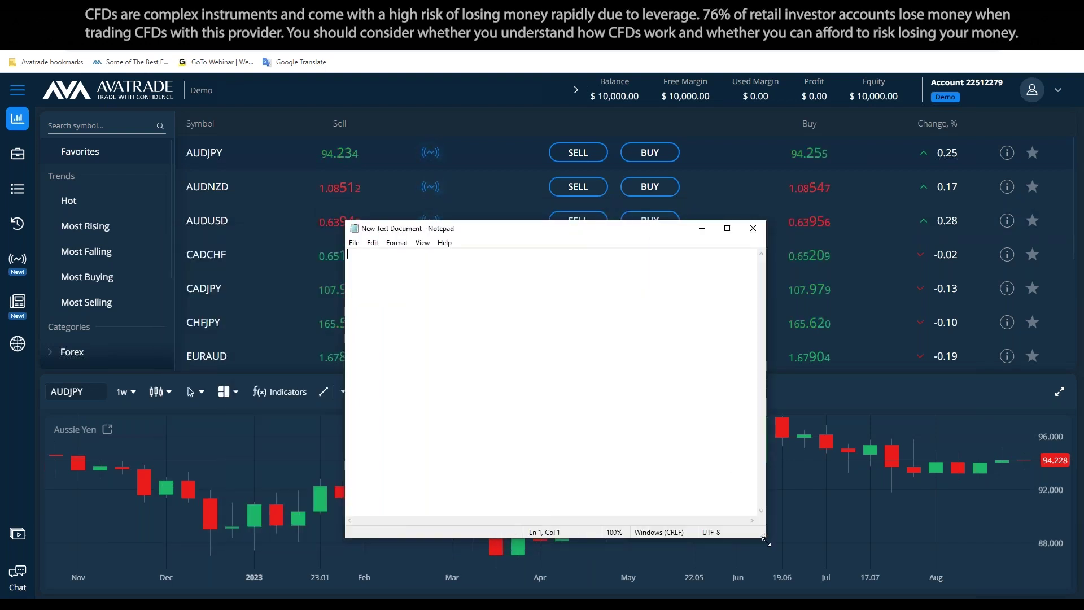
left_click(623, 227)
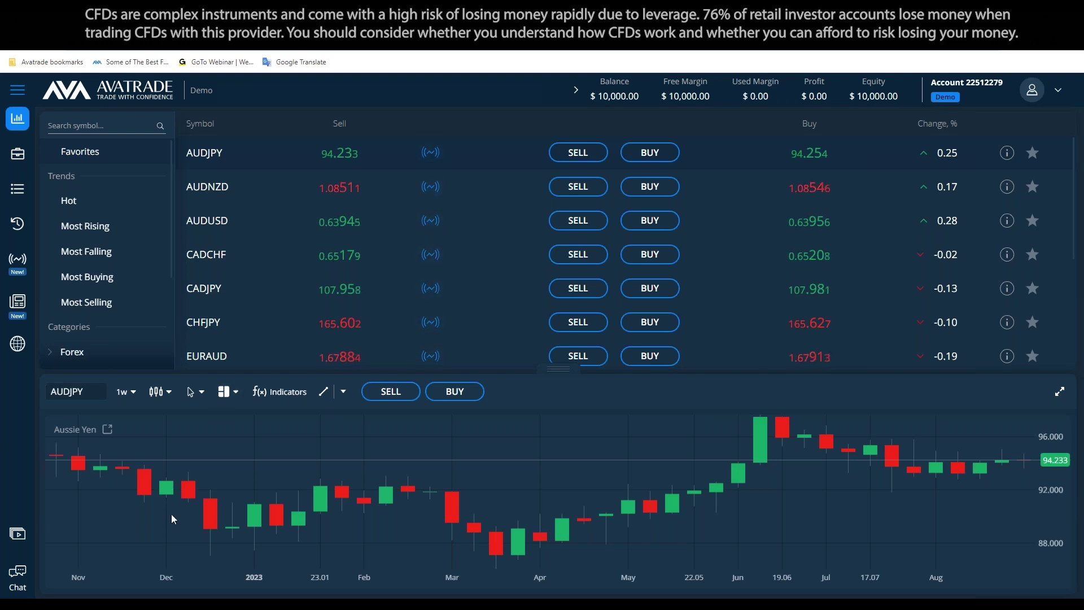
Bring the Untitled Notepad document forward and start typing the support e-mail address
left_click(17, 576)
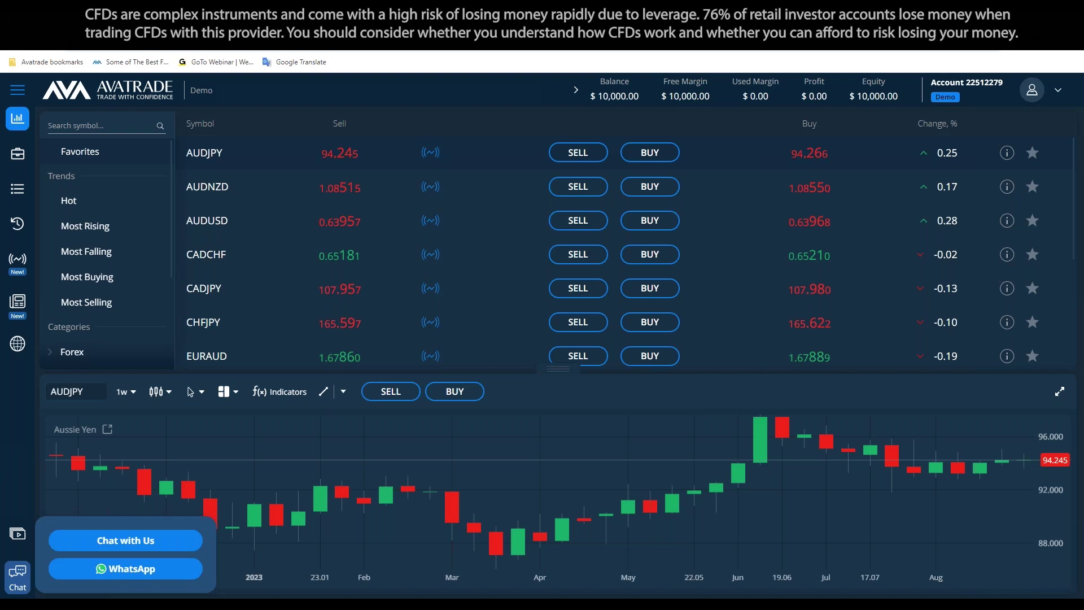
mouse_move(181, 550)
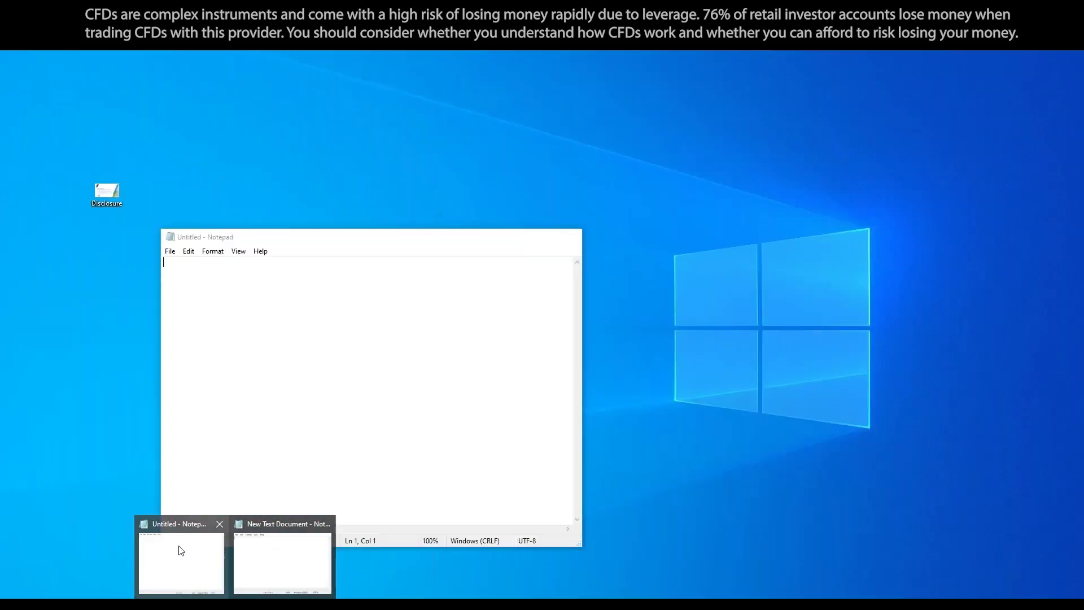
left_click(278, 550)
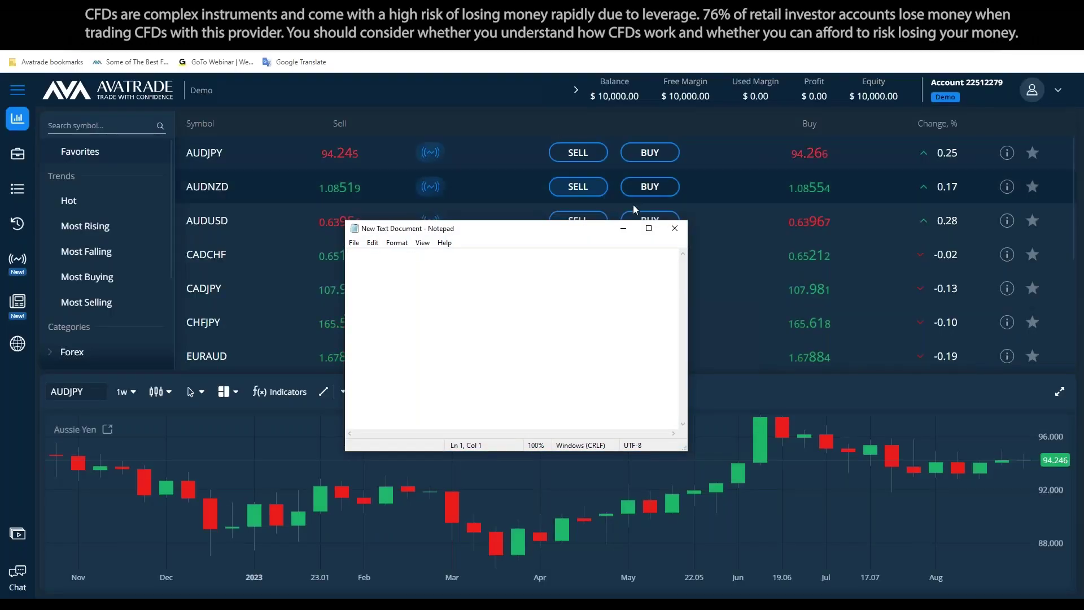
key("alt+Tab")
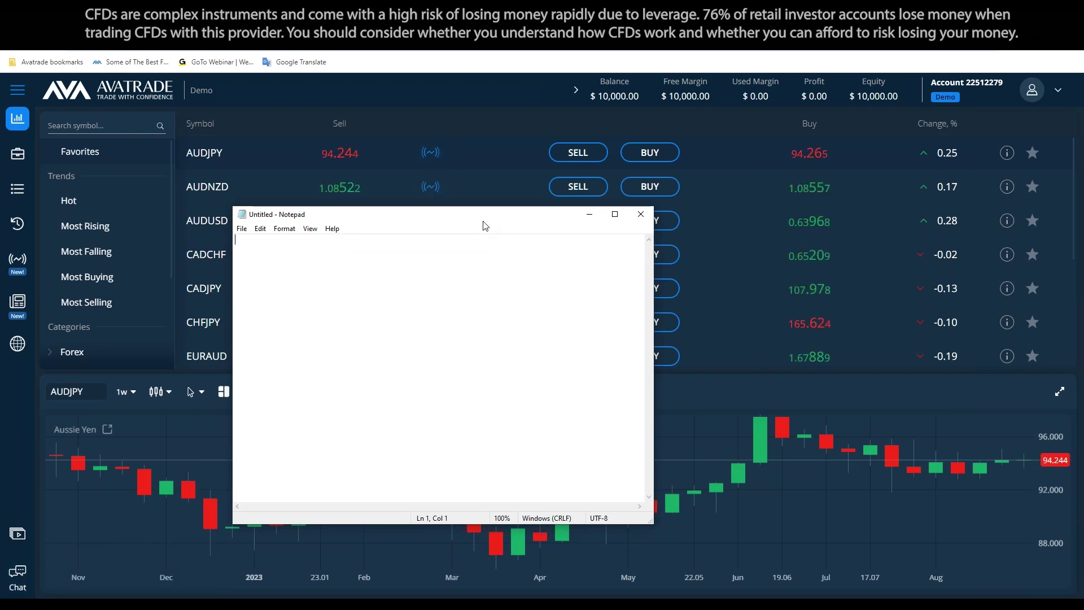
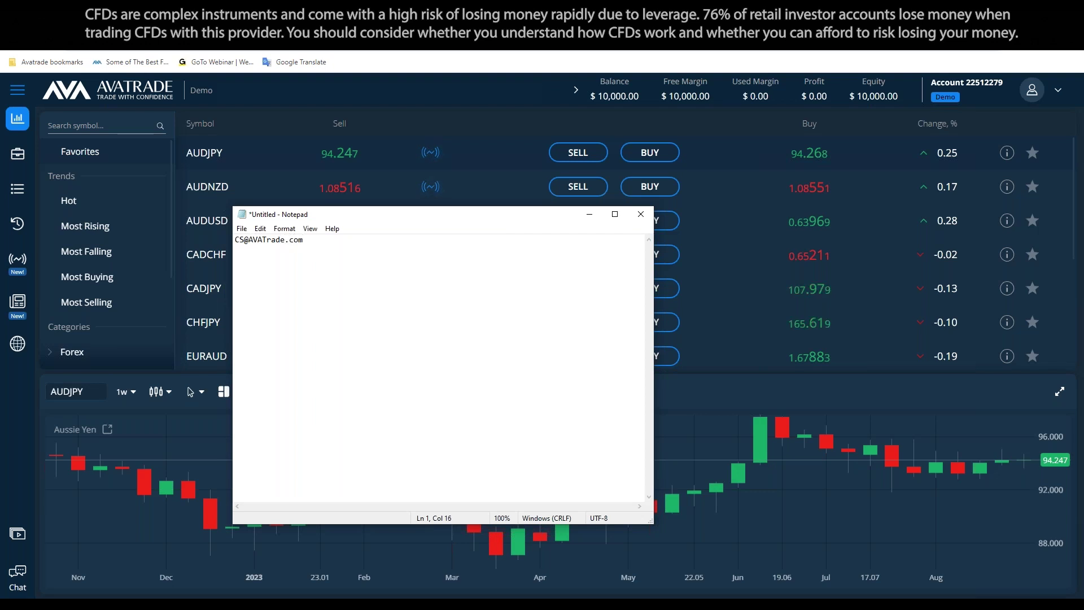
Complete the support e-mail, add 'Senior Account Manager' and a --- separator, then hide Notepad
key("Return")
type("ior Account Manager")
key("Return")
type("---")
key("Return")
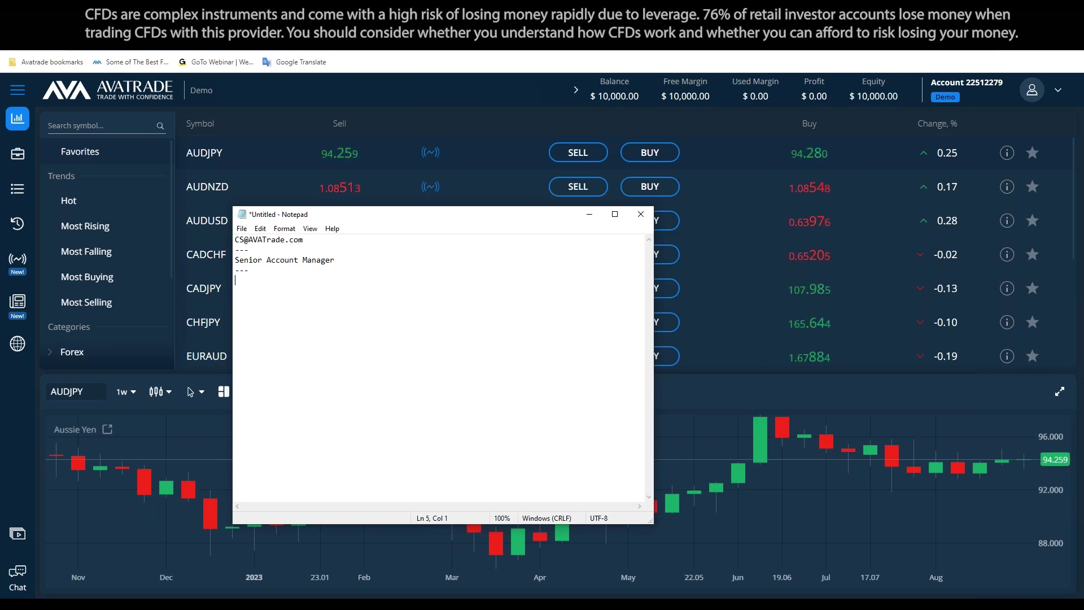
left_click(589, 215)
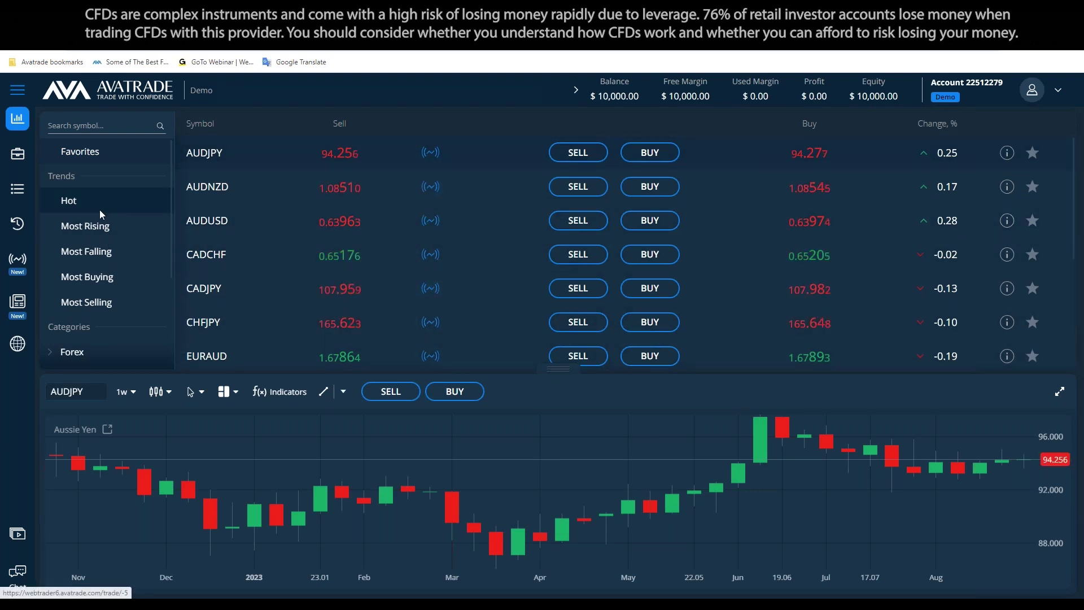
Type 'Webtrader/AVAGO' on a new line below the second --- separator
key("alt+Tab")
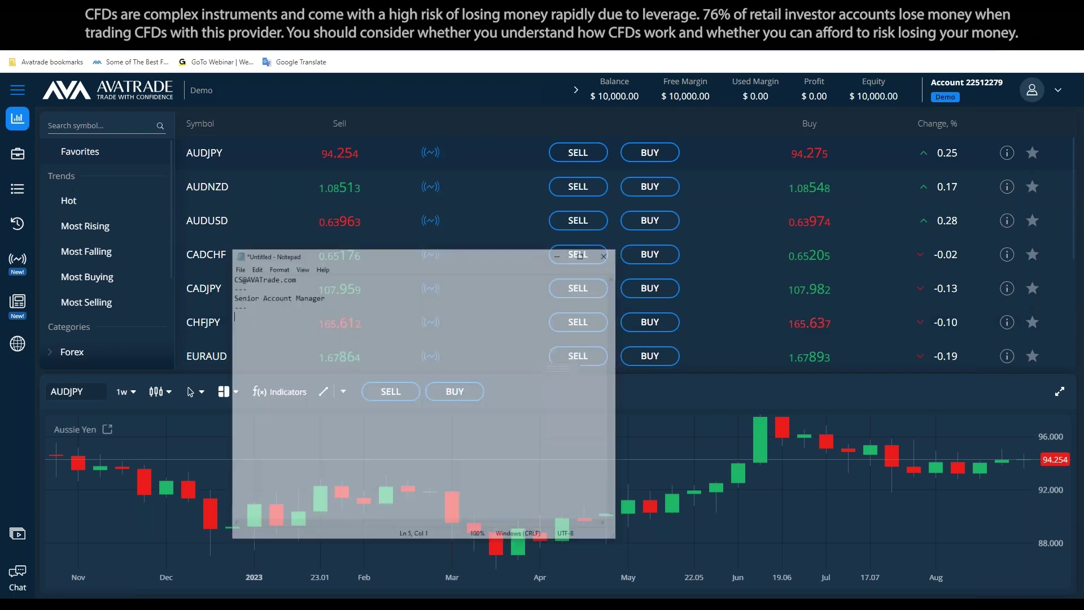
left_click(371, 288)
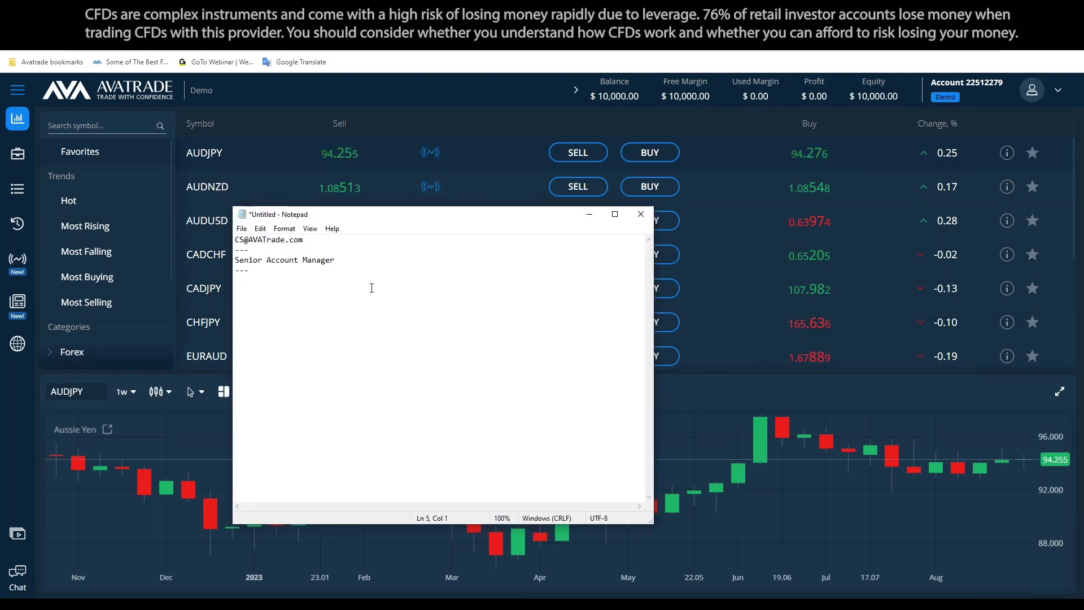
left_click_drag(350, 260, 234, 259)
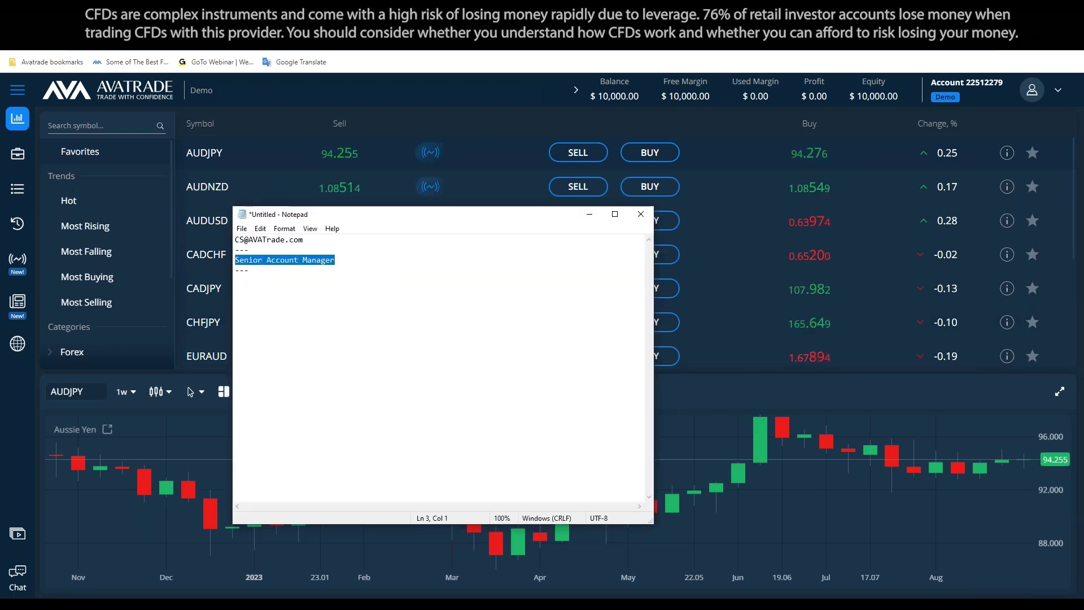
left_click(364, 261)
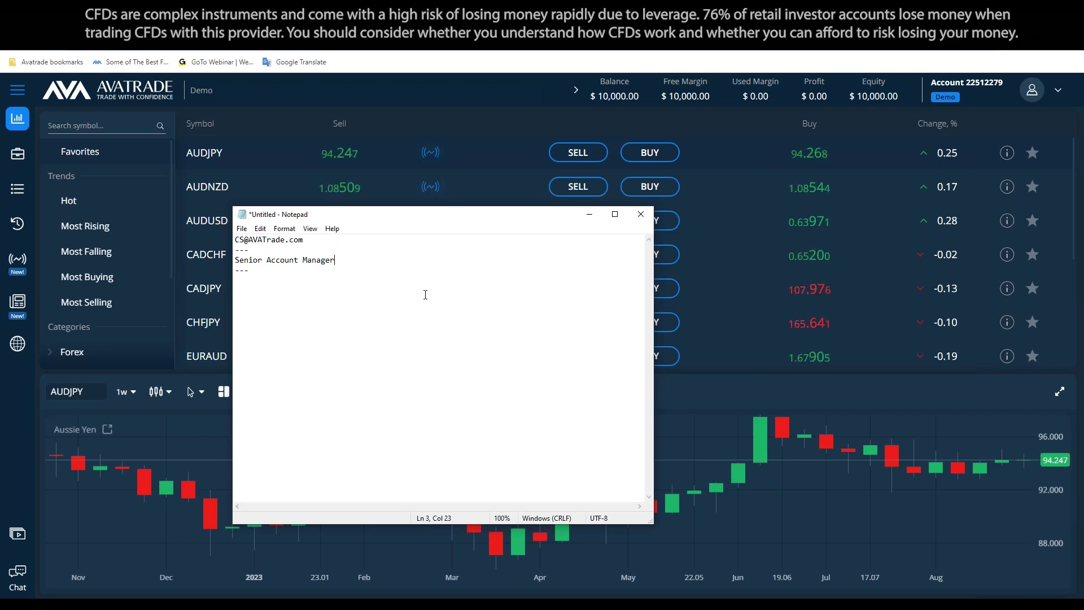
left_click(384, 277)
left_click(589, 214)
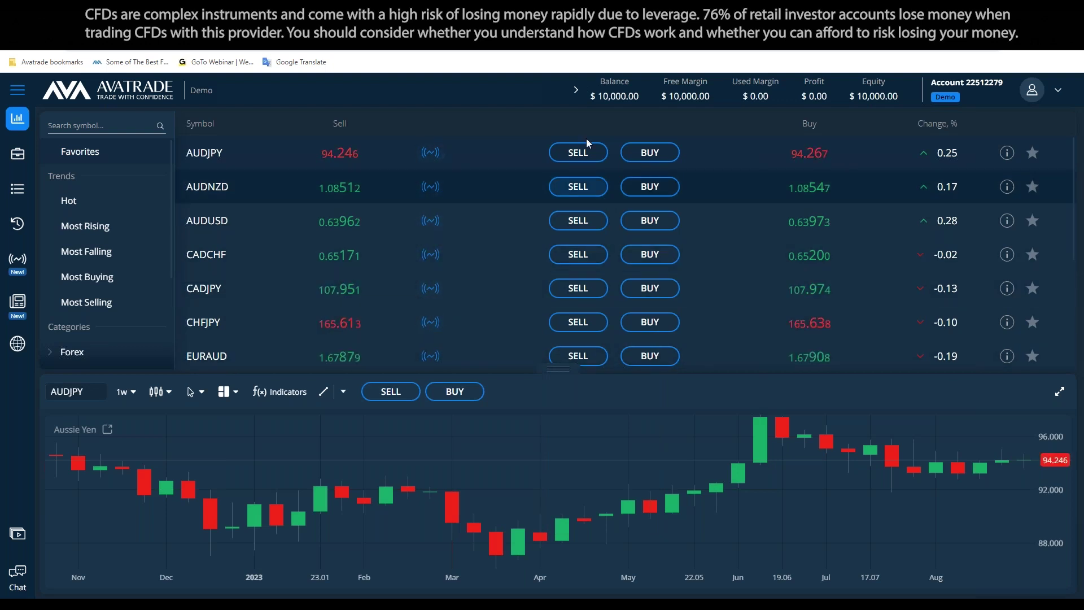
key("alt+Tab")
type("Webtrader/AVAGO")
key("Up")
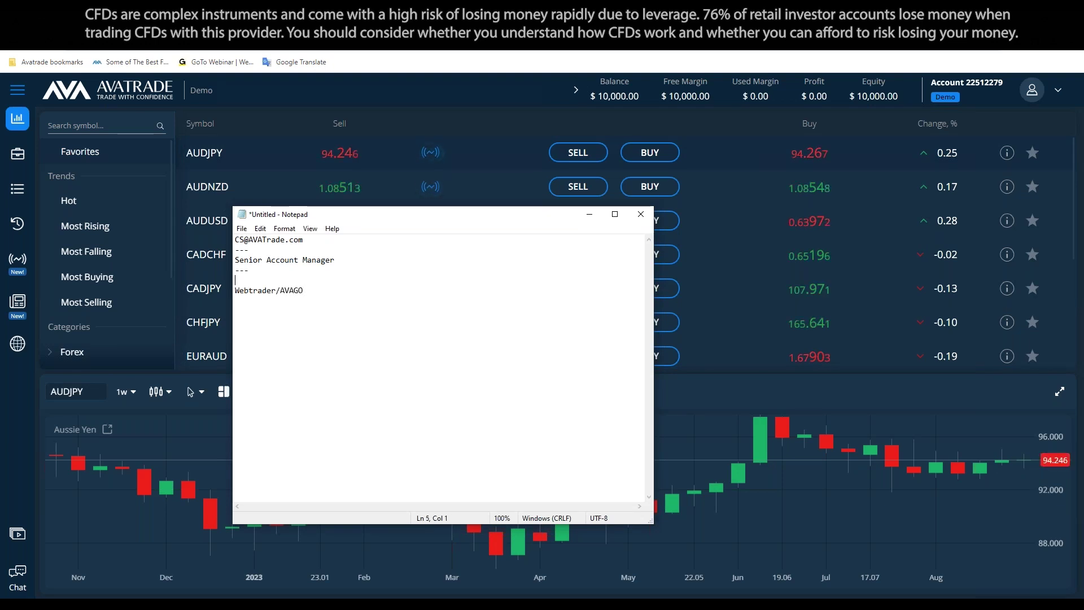
Move Webtrader/AVAGO up under the --- line, then open a blank line above it
key("BackSpace")
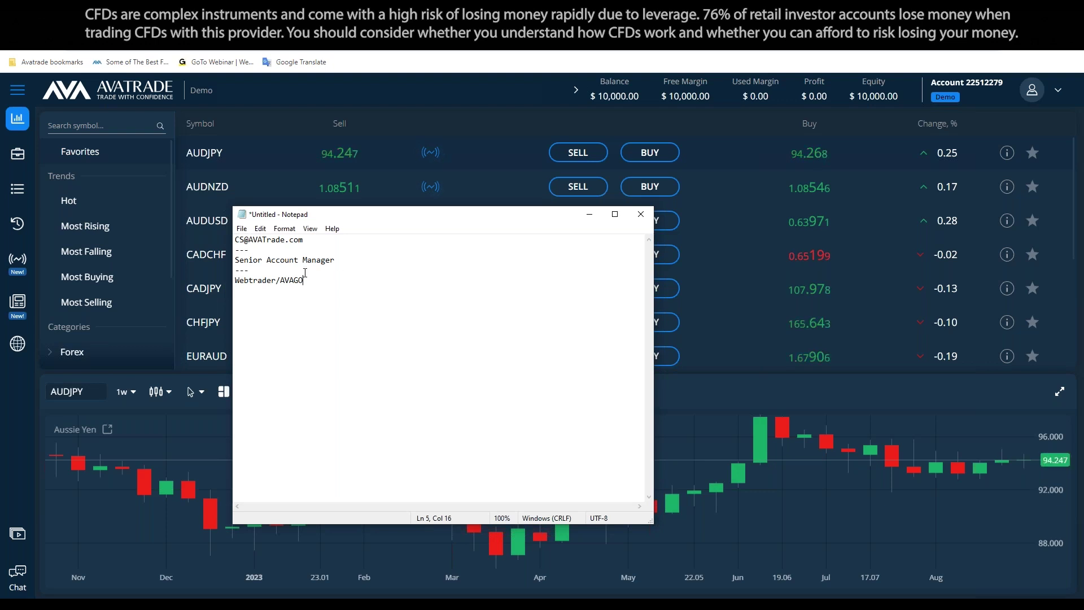
left_click_drag(335, 260, 233, 261)
left_click_drag(304, 239, 218, 241)
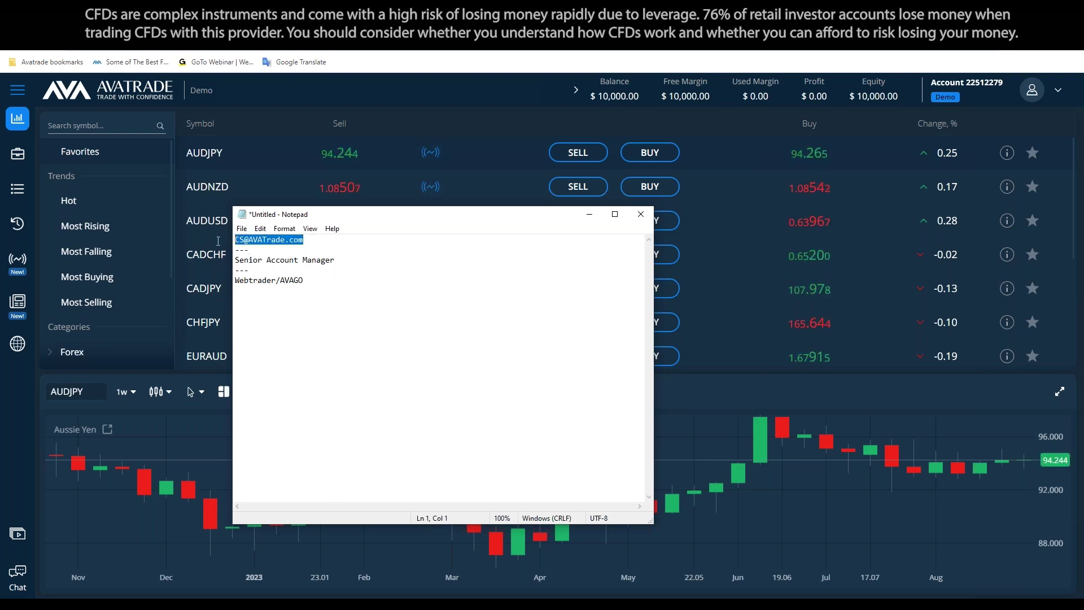
left_click(346, 260)
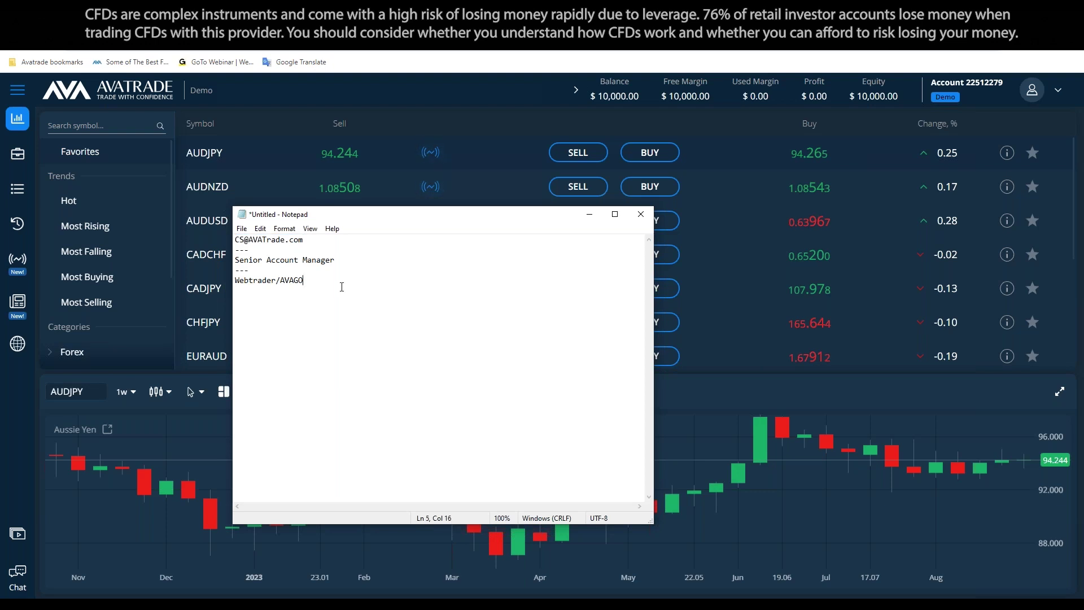
key("Home")
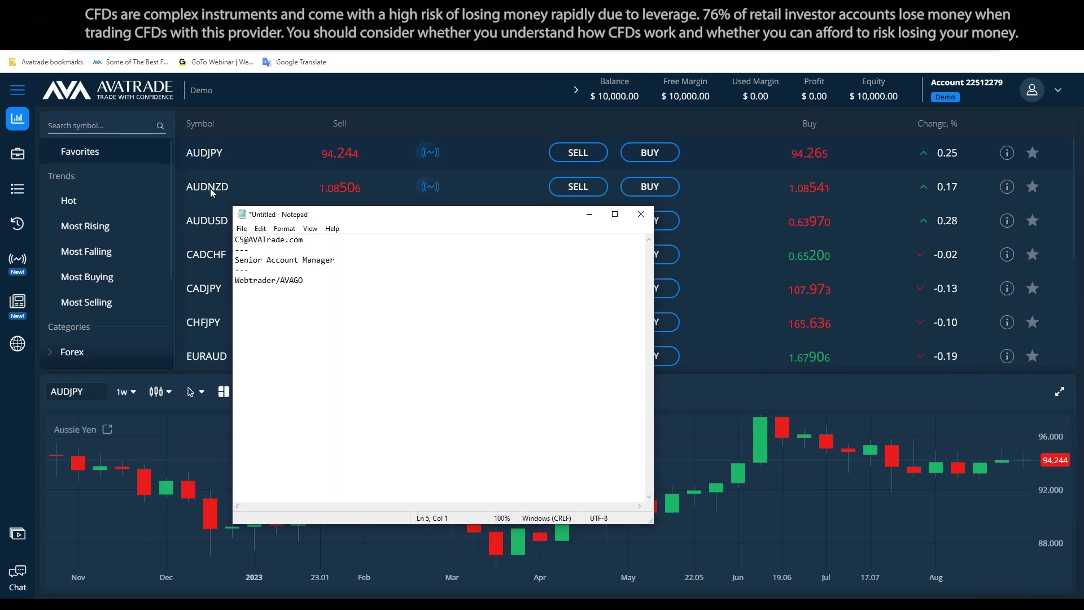
key("Return")
key("Up")
Type 'Metatrader4' and 'Metatrader5' on the lines above Webtrader/AVAGO
type("Metatrader")
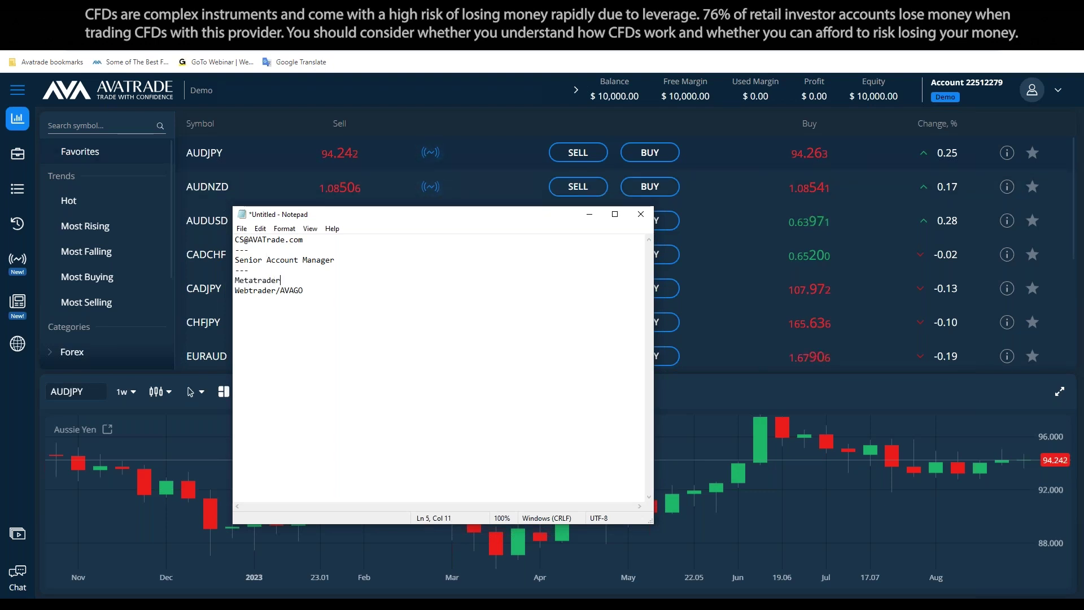
type("4")
key("Return")
type("Metat")
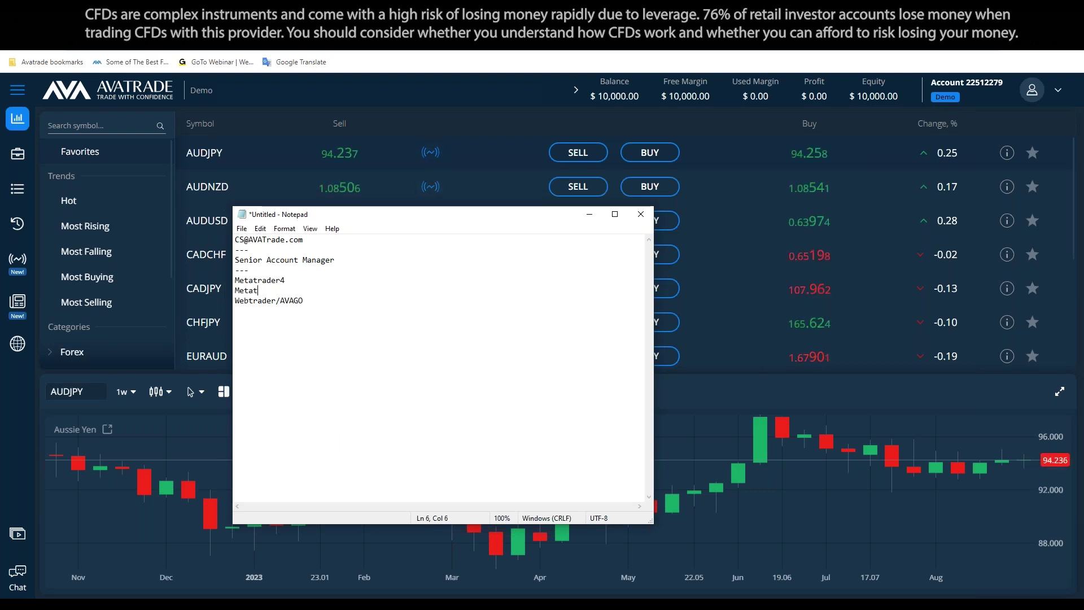
type("rader5")
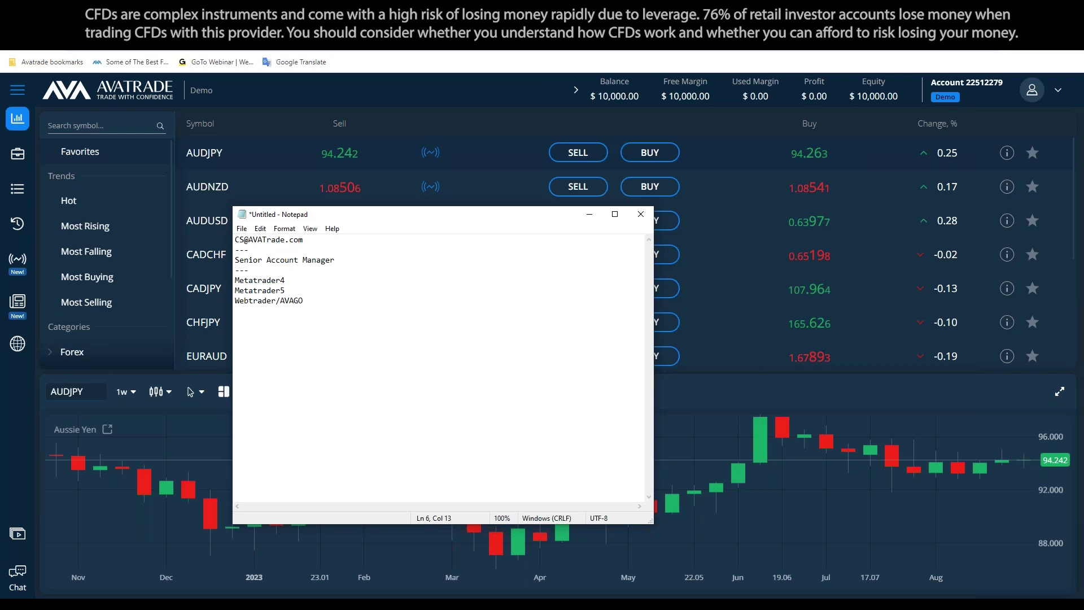
left_click_drag(286, 280, 235, 280)
Add a --- separator after Webtrader/AVAGO to close the platforms list
left_click(362, 296)
left_click_drag(304, 303, 235, 303)
left_click(330, 306)
type("---")
left_click_drag(307, 290, 236, 290)
left_click(304, 281)
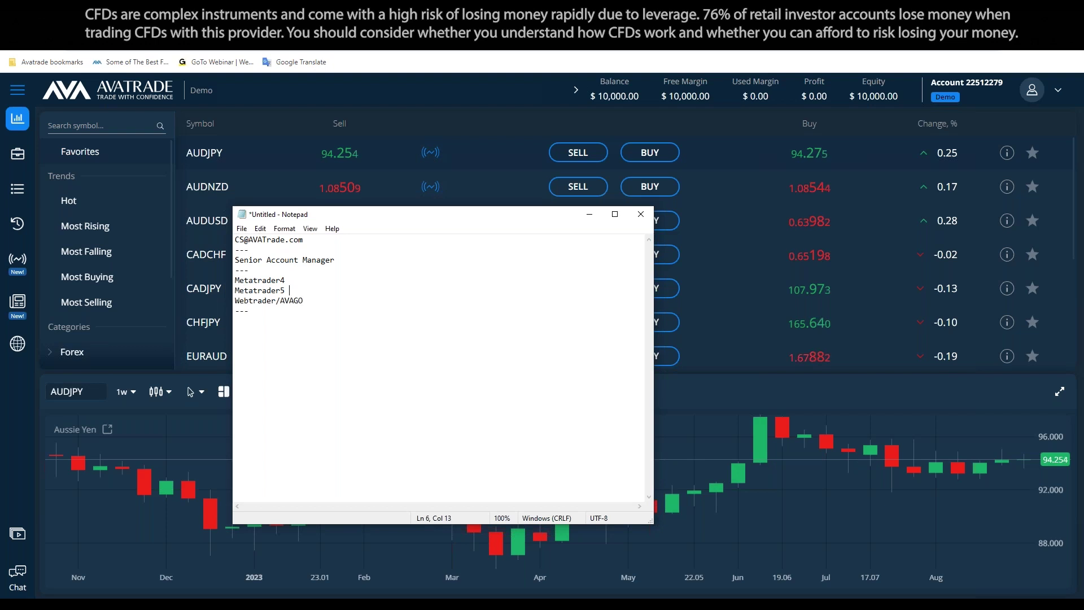
left_click(341, 332)
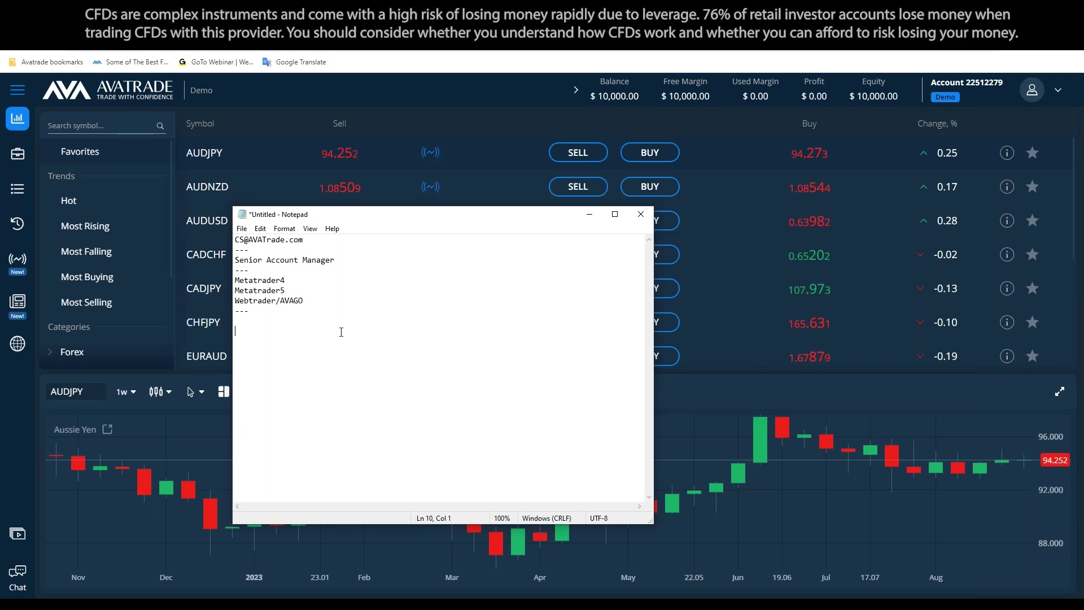
Insert 'AVASocial' and 'AVAOptions' on new lines above Webtrader/AVAGO
left_click(361, 301)
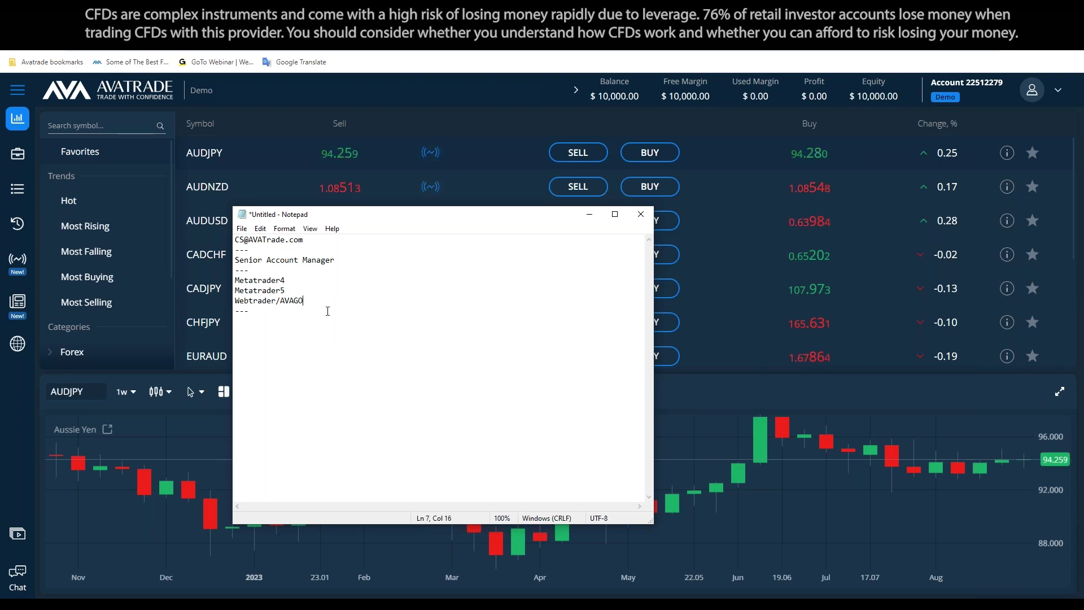
key("Home")
key("Return")
key("Return")
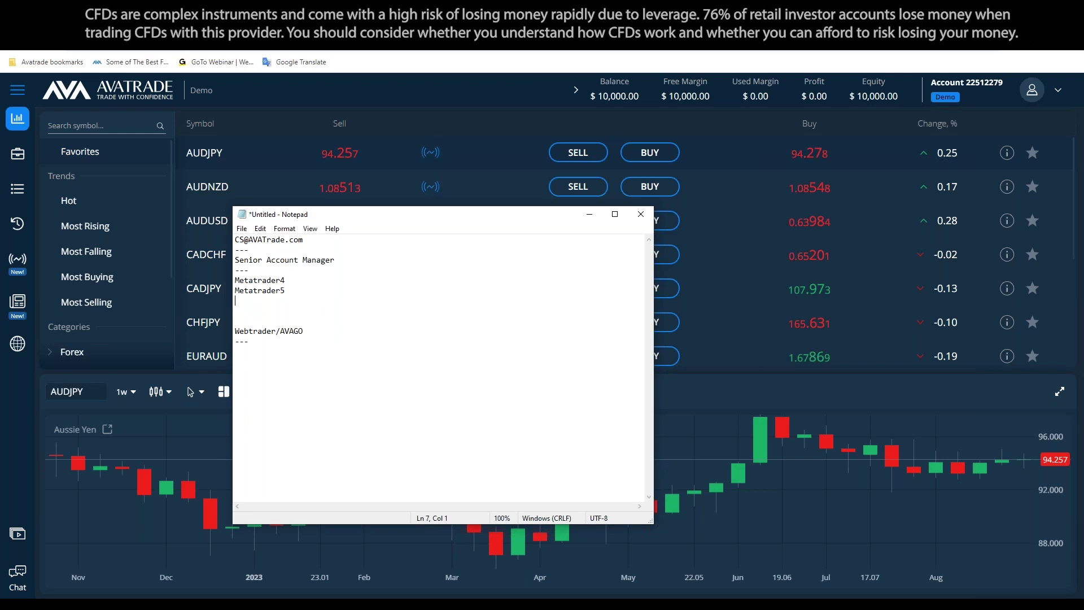
type("AVASocial")
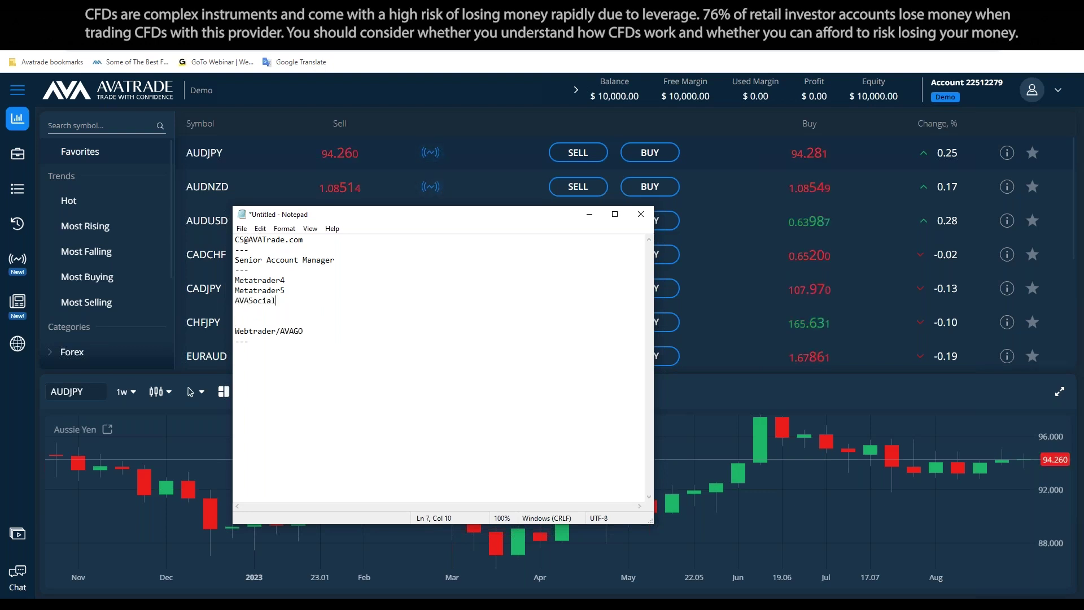
key("Return")
type("AVA")
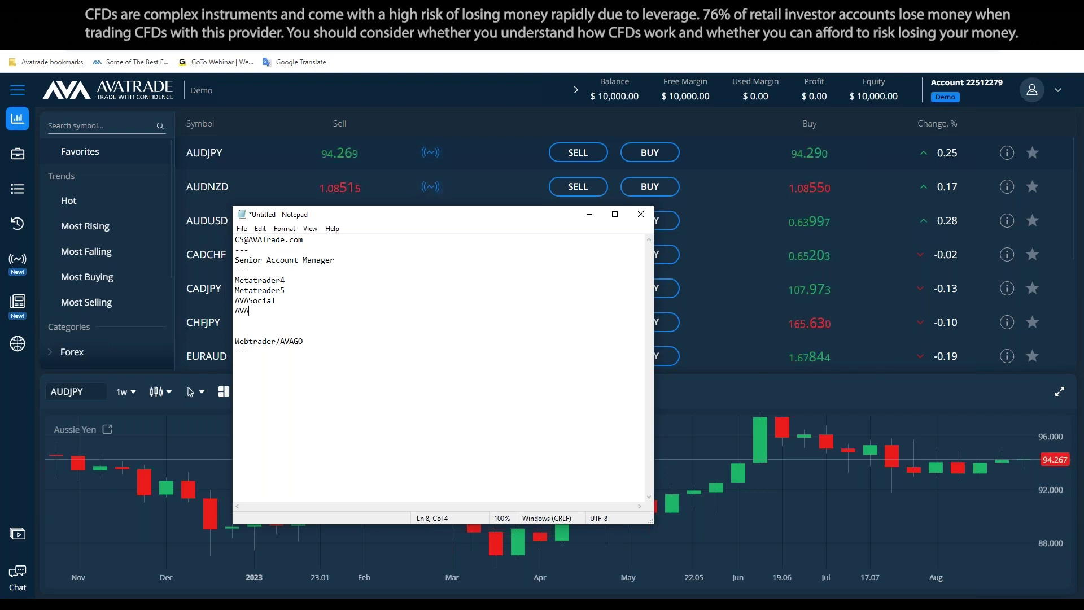
type("Options")
left_click(300, 292)
left_click_drag(286, 300, 233, 301)
key("shift+Home")
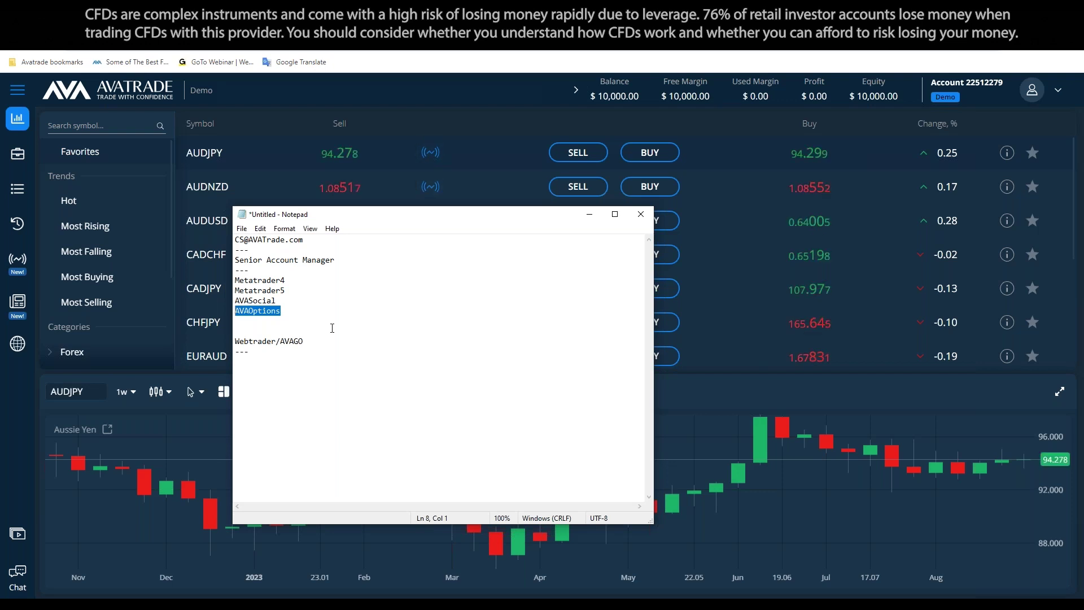
key("Up")
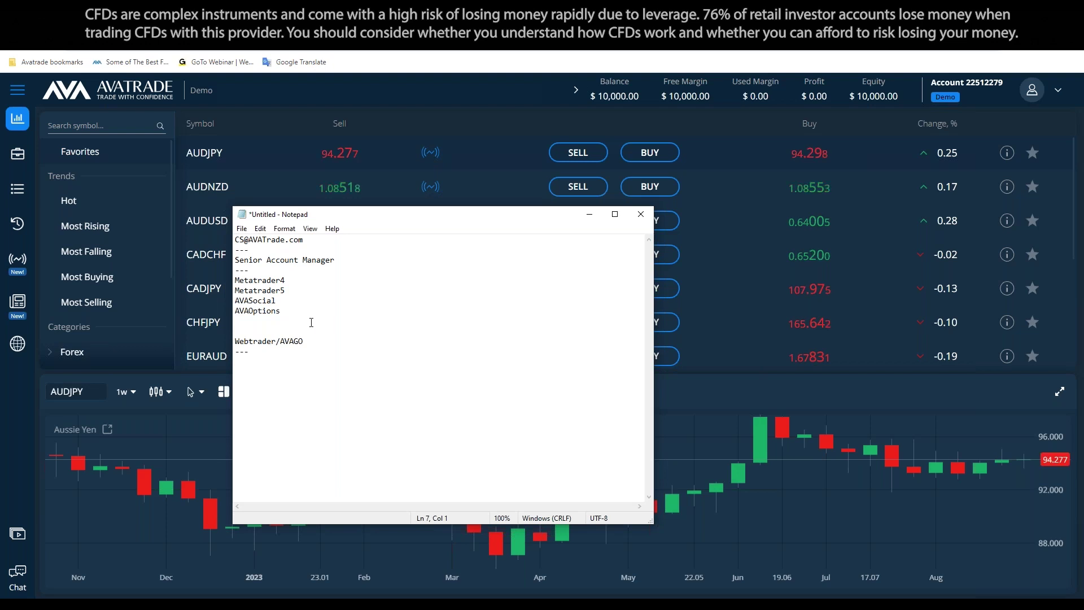
key("shift+End")
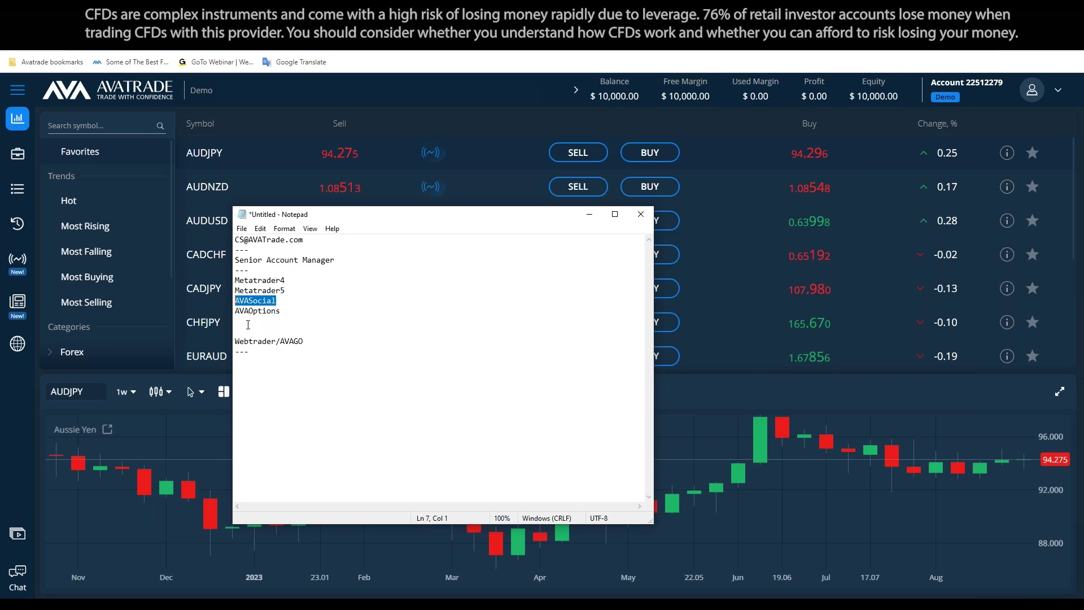
Replace the blank line above Webtrader/AVAGO with '--', minimise Notepad, and open Latest News
left_click(254, 325)
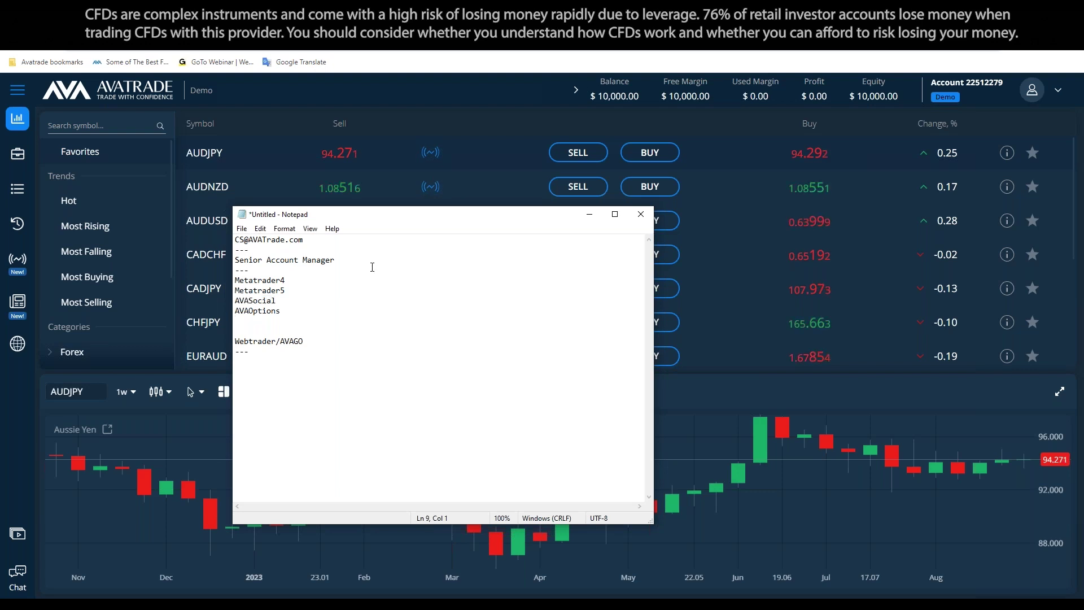
key("Delete")
type("--")
left_click(313, 333)
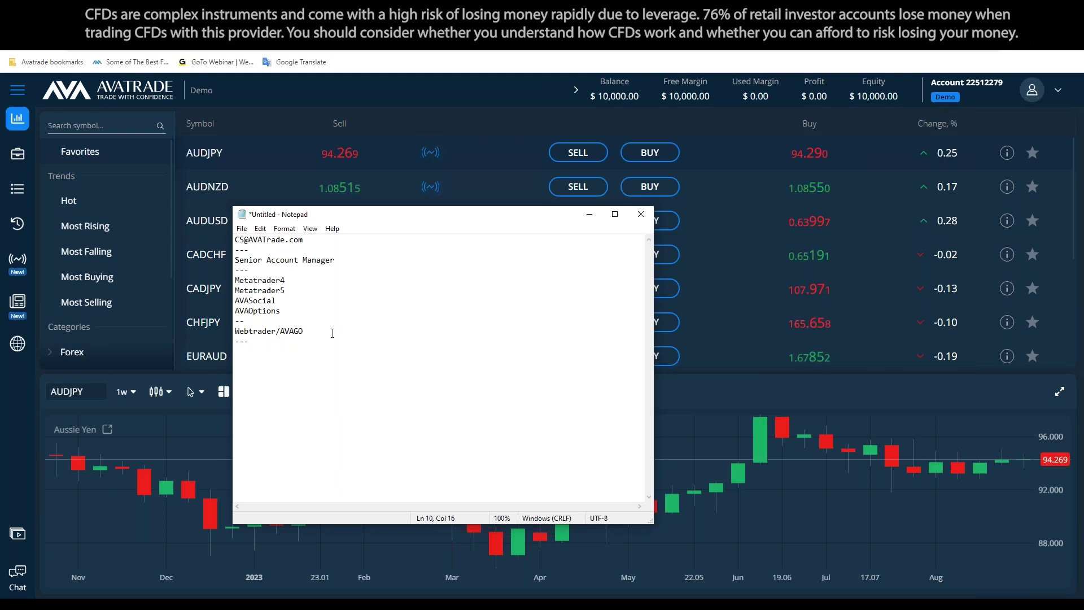
key("shift+Up")
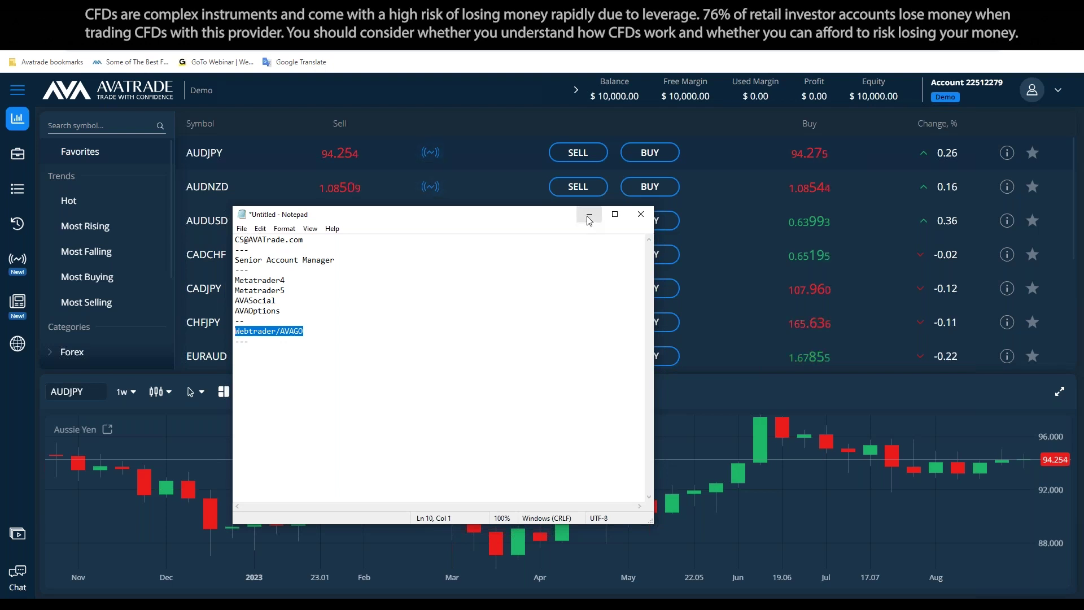
left_click(423, 332)
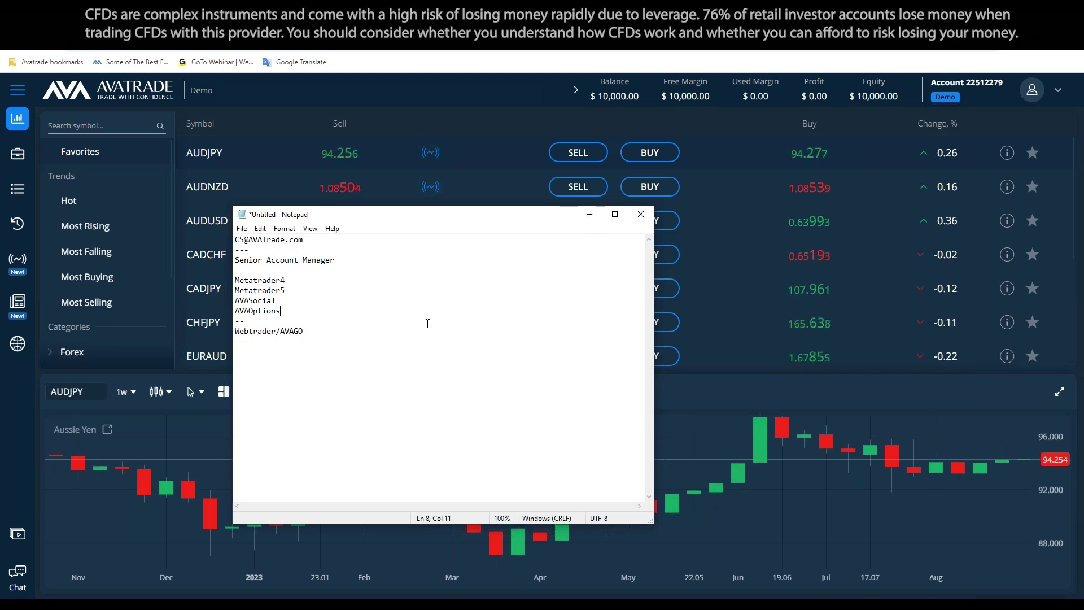
left_click(589, 215)
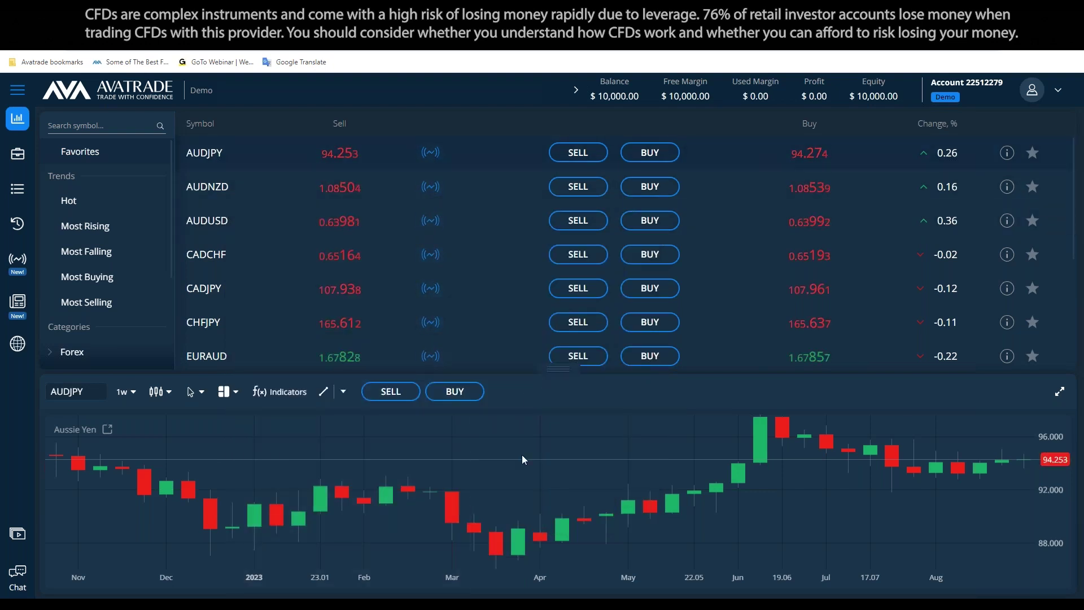
left_click(16, 303)
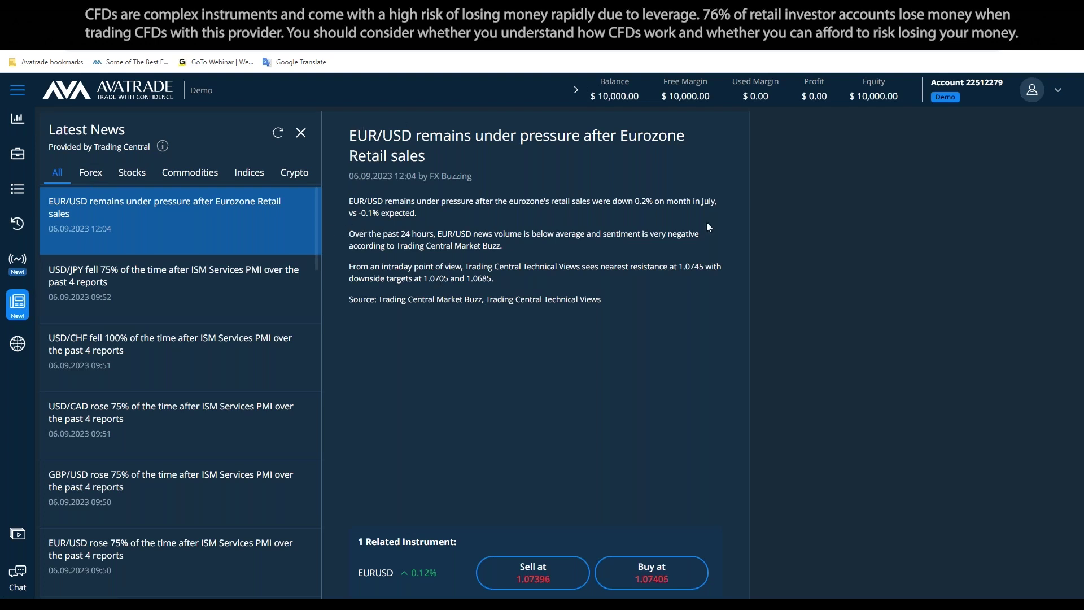
left_click(90, 178)
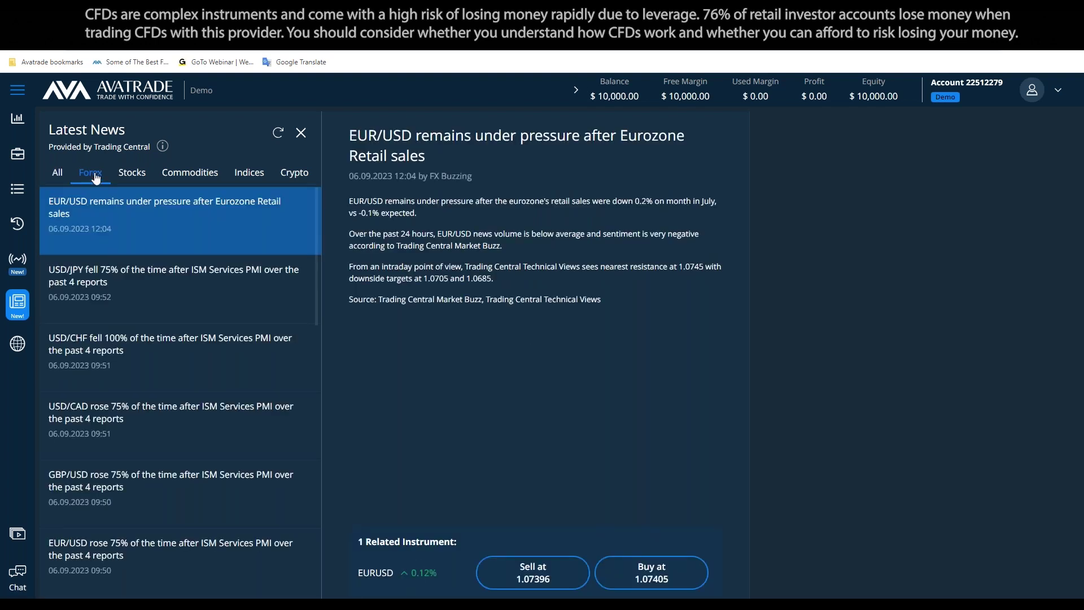
left_click(58, 175)
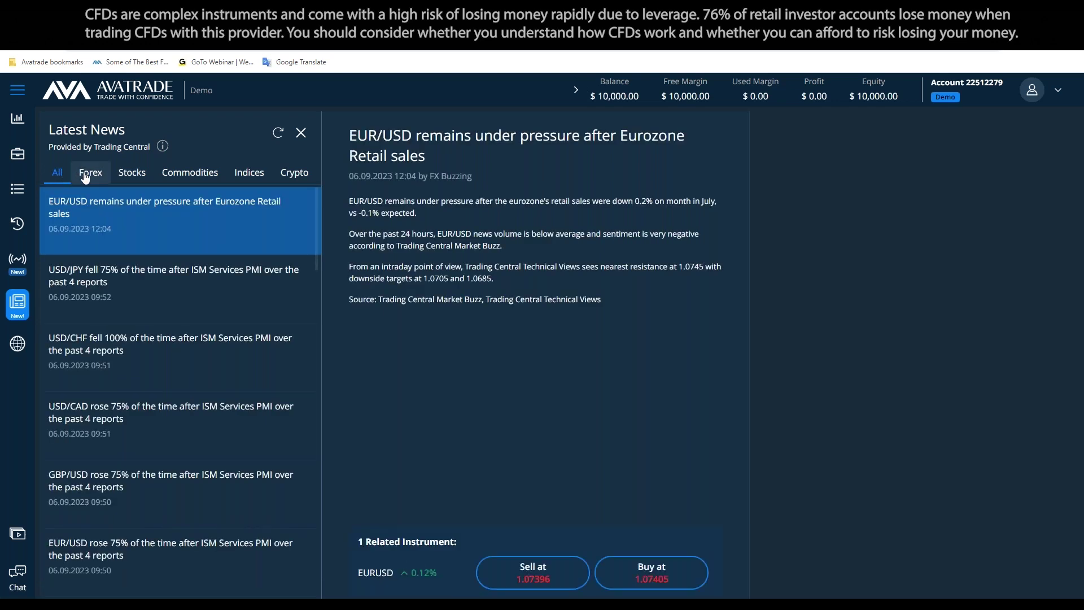
left_click(89, 176)
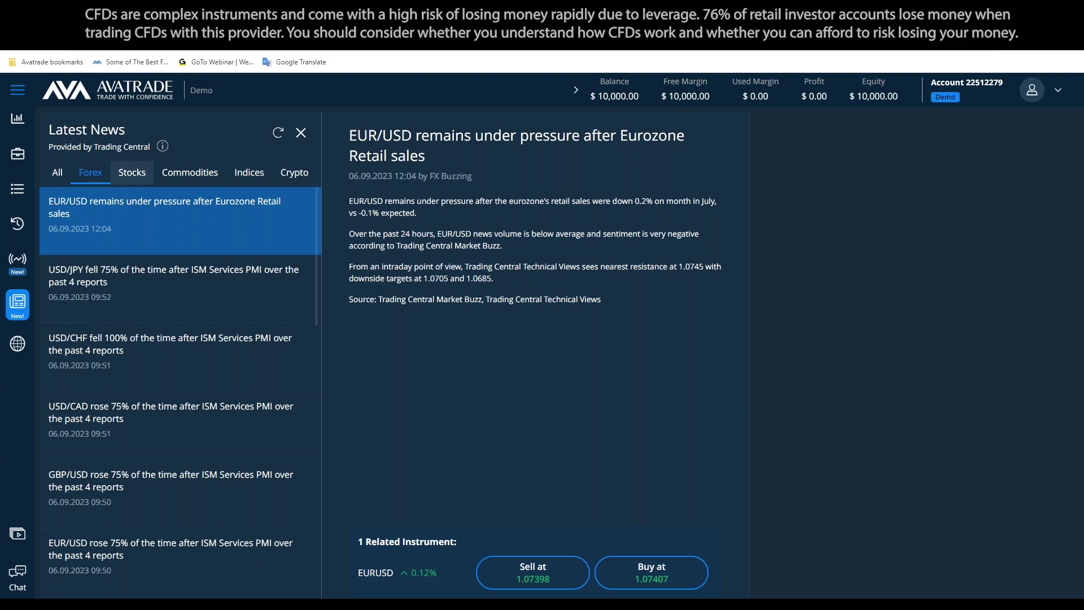
left_click(132, 172)
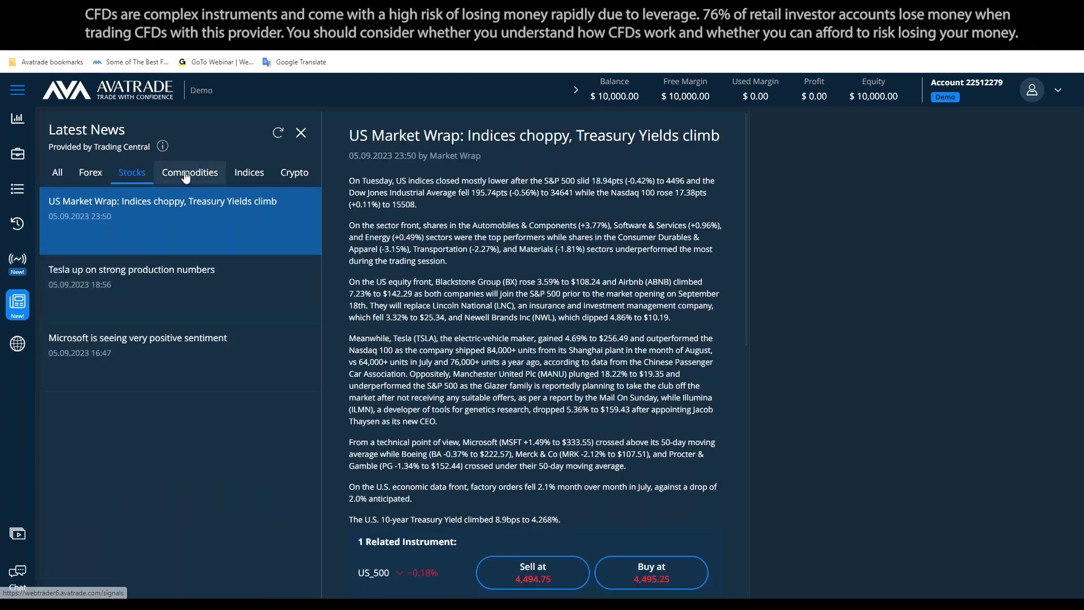
left_click(23, 265)
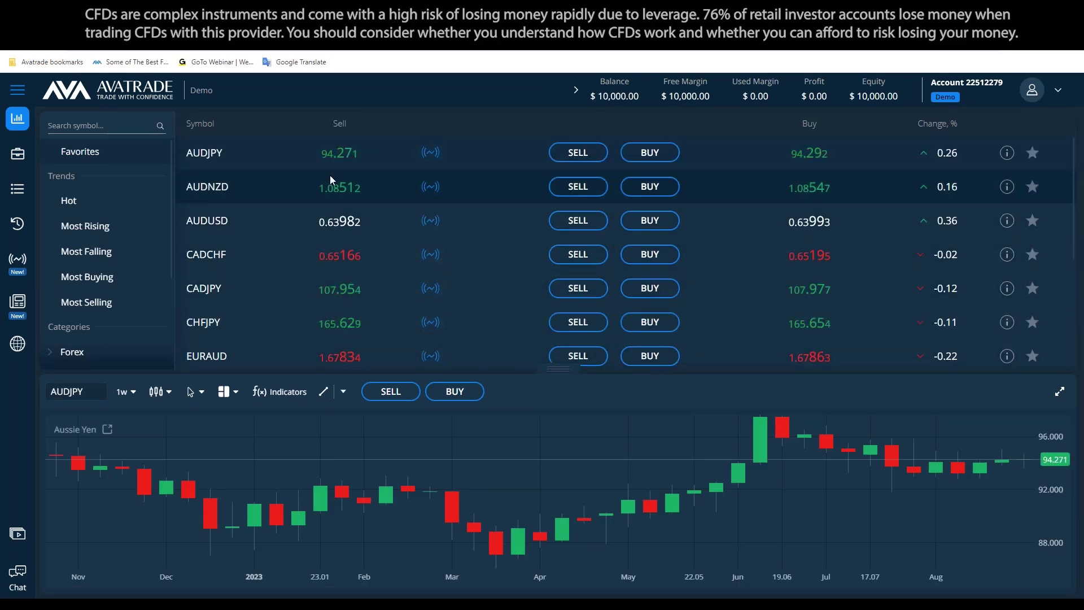
scroll(316, 192, "down", 2)
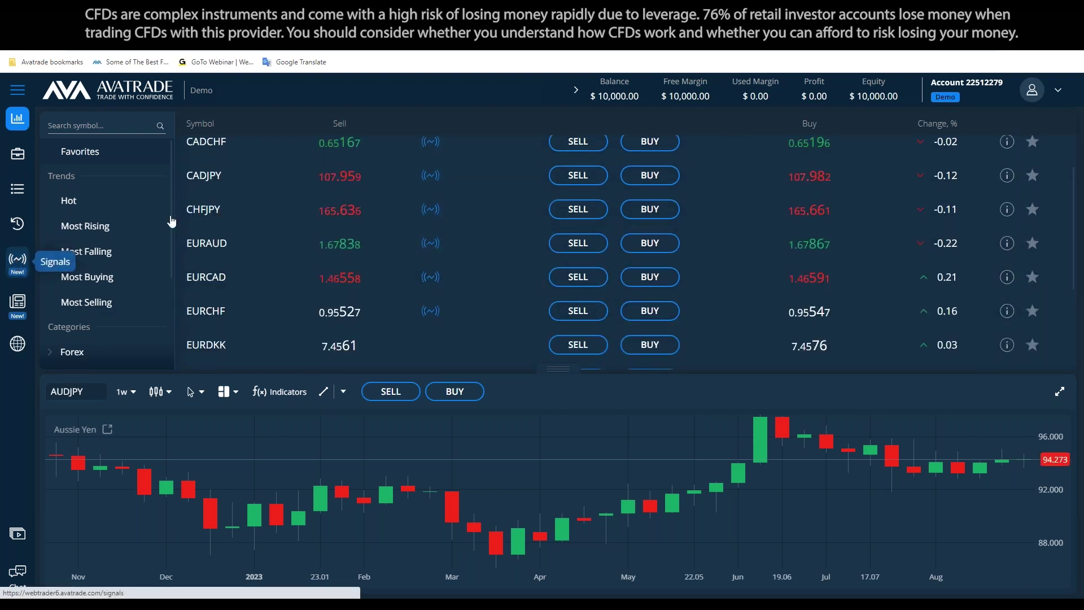
left_click(23, 265)
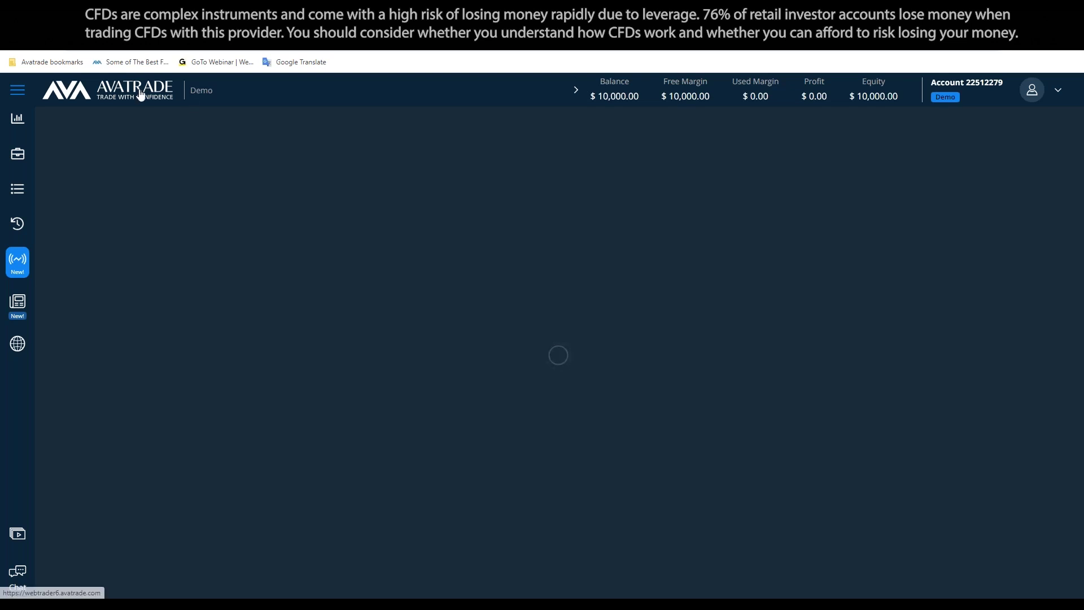
left_click(259, 303)
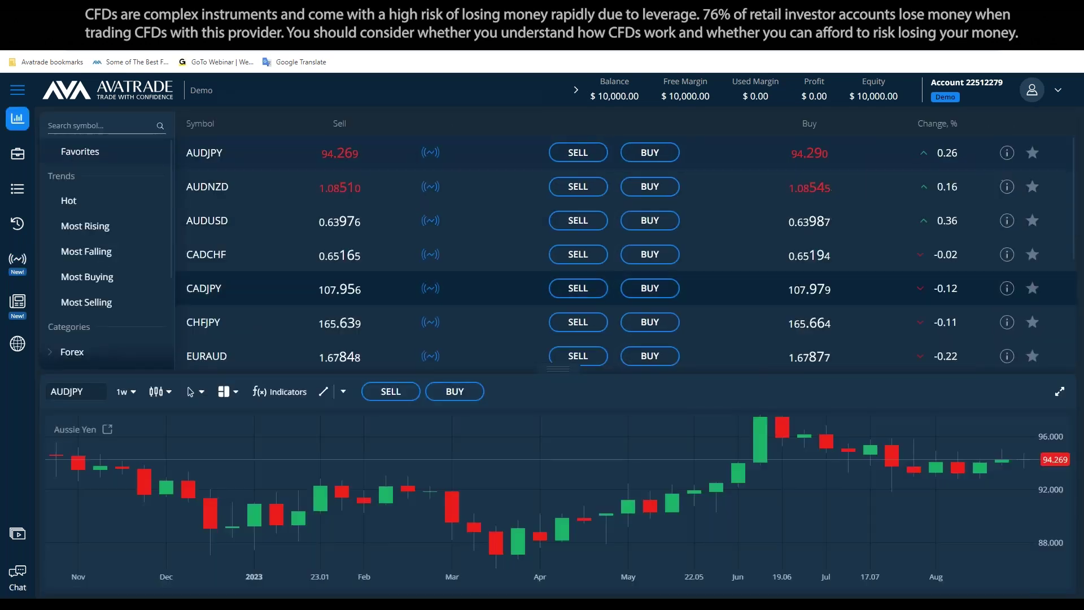
scroll(449, 264, "down", 5)
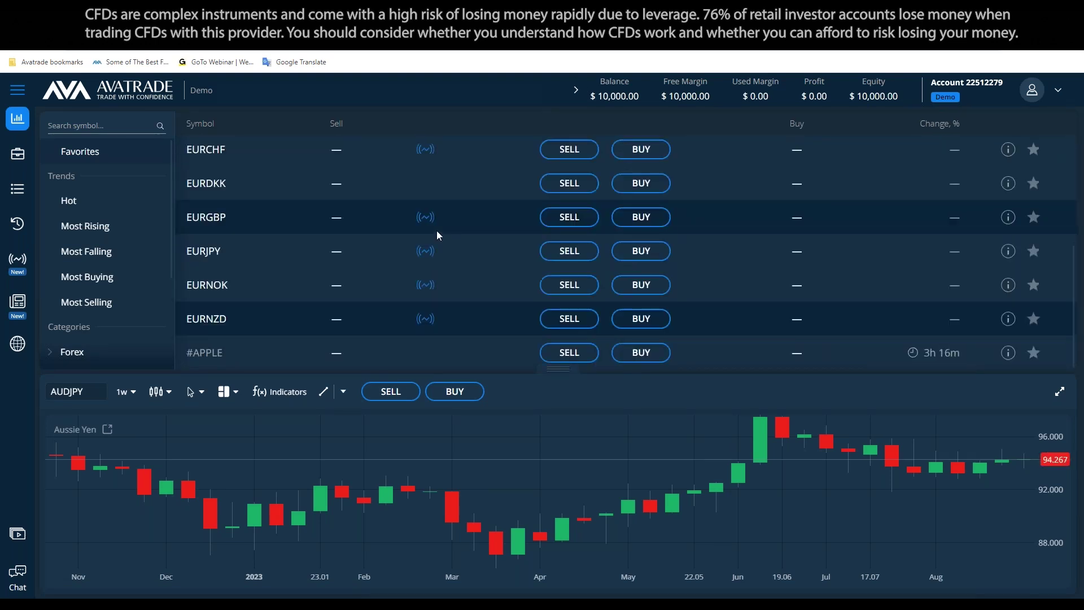
scroll(469, 209, "up", 1)
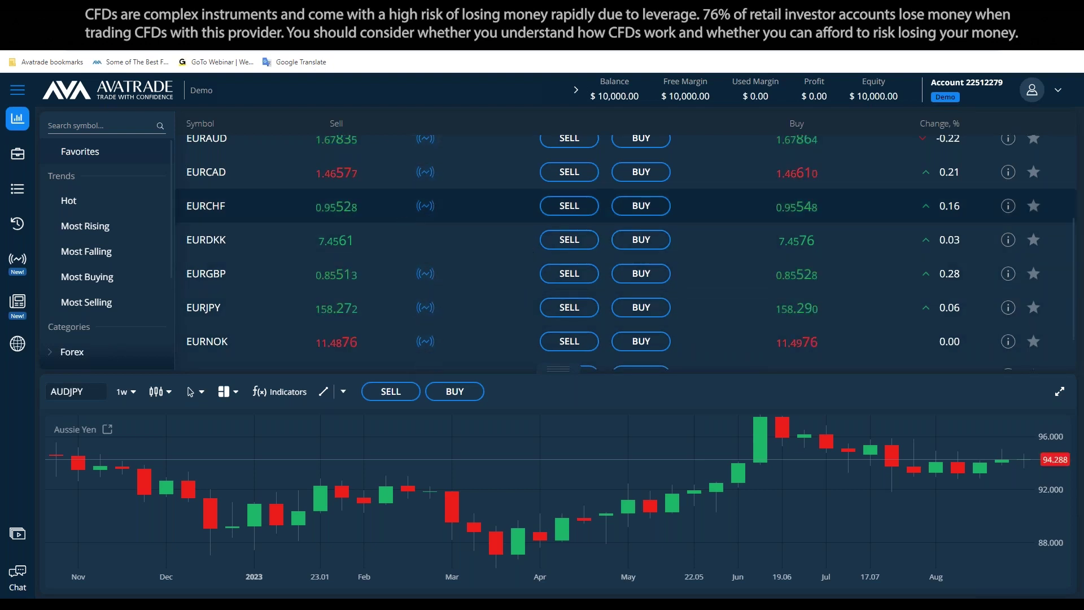
left_click(427, 209)
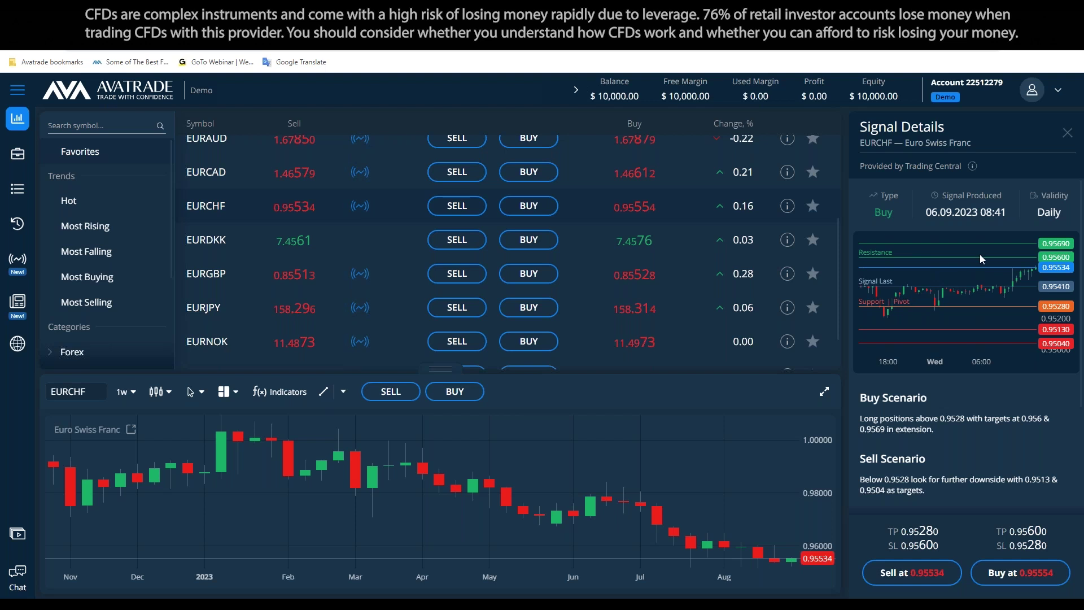
Scroll through the EURCHF signal's scenarios and key levels, then close Signal Details
scroll(965, 316, "down", 3)
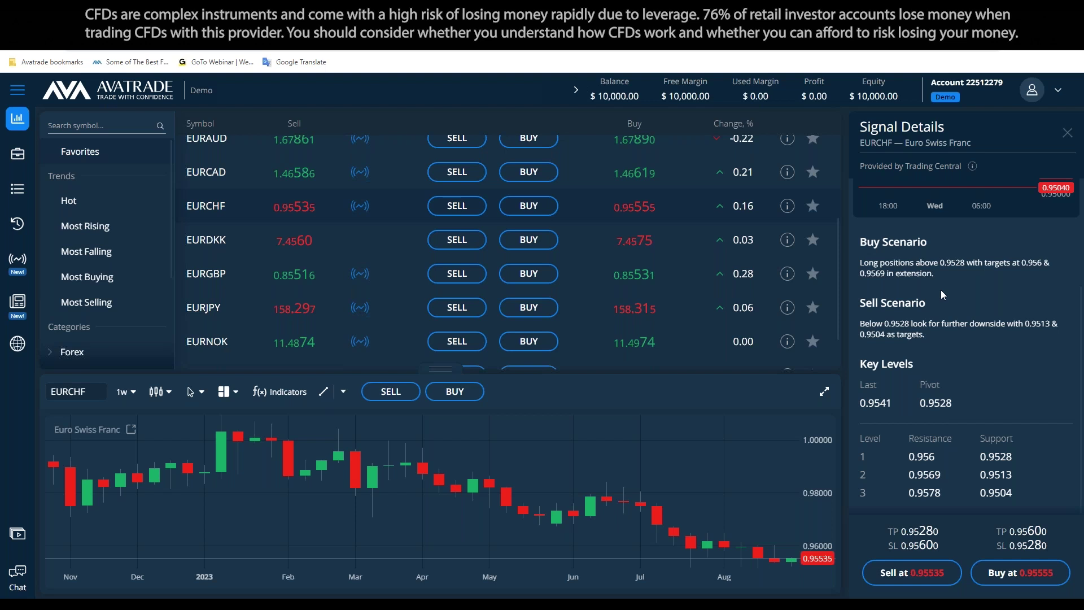
scroll(940, 289, "up", 3)
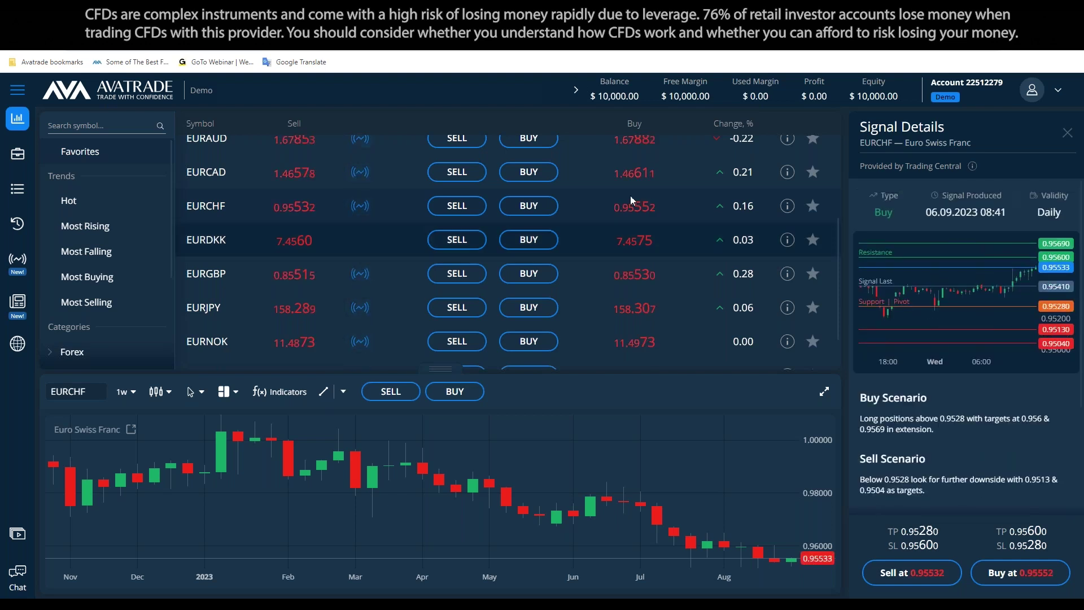
left_click(1067, 133)
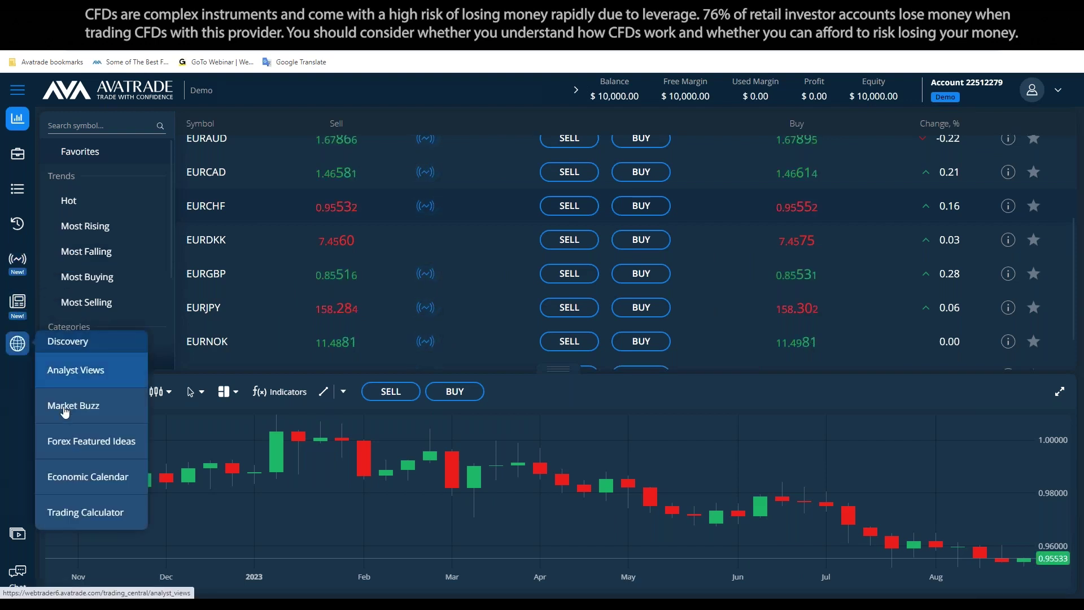
Open the Economic Calendar from the Discovery flyout, listing 28 September 2023 events
mouse_move(17, 343)
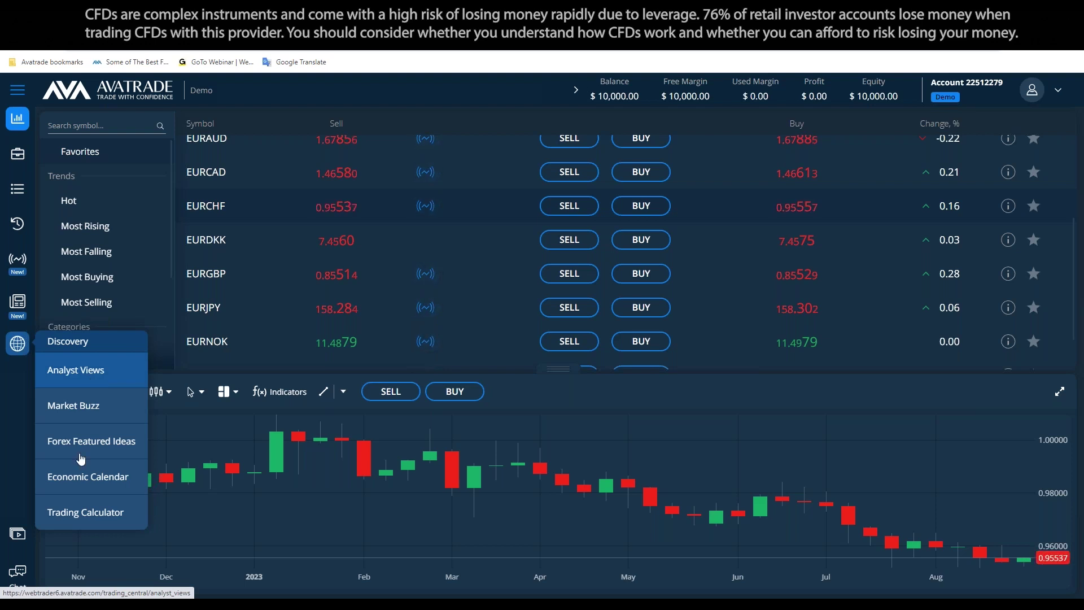
left_click(81, 477)
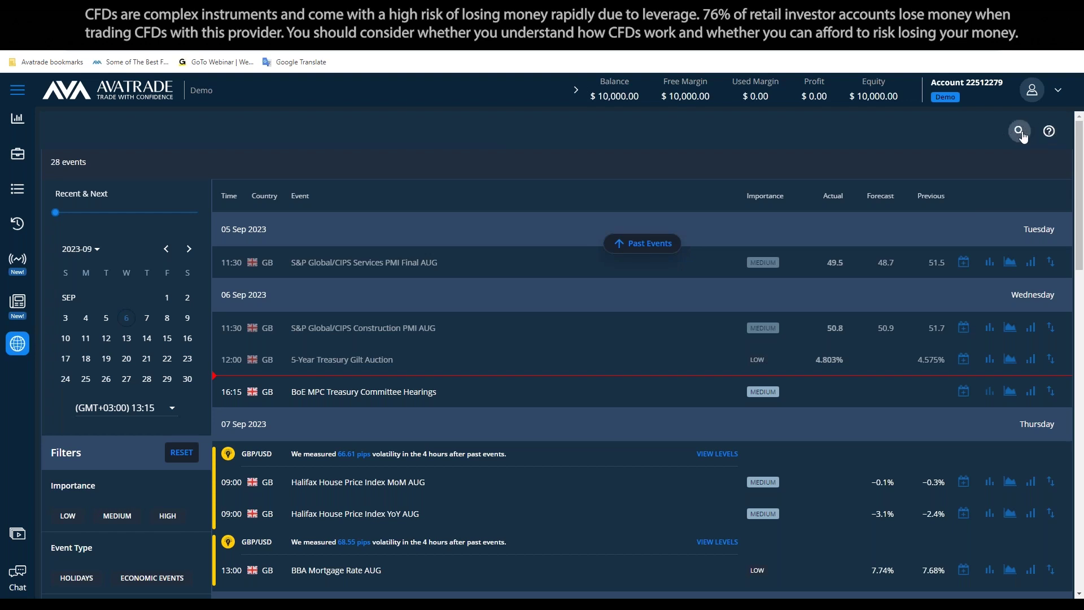
Search the calendar events for 'GBP', then for 'pr' price index events
left_click(1019, 130)
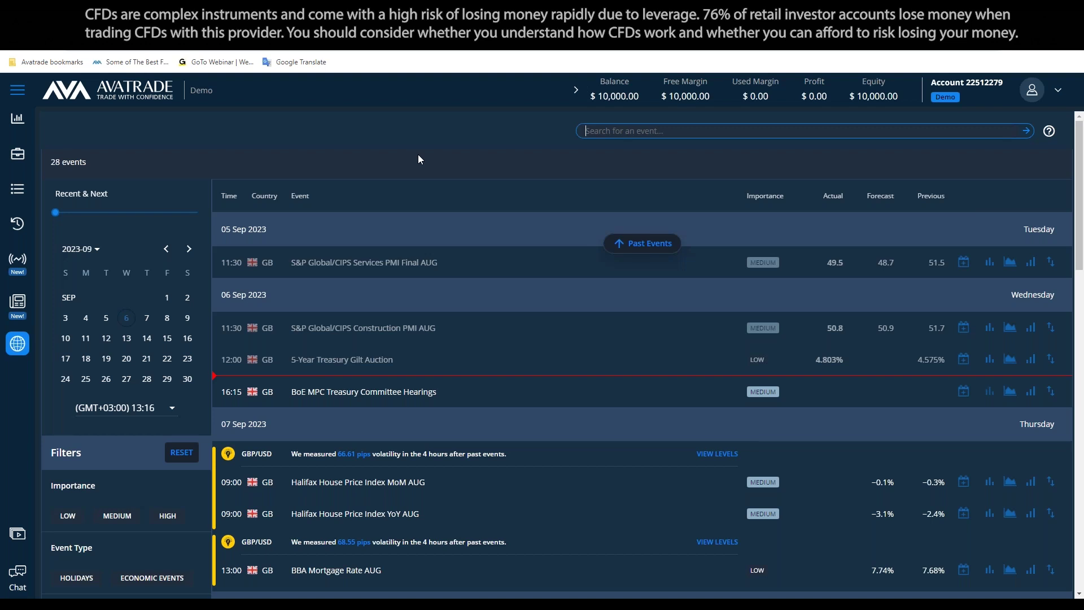
type("GBP")
key("Return")
type("price index")
key("Return")
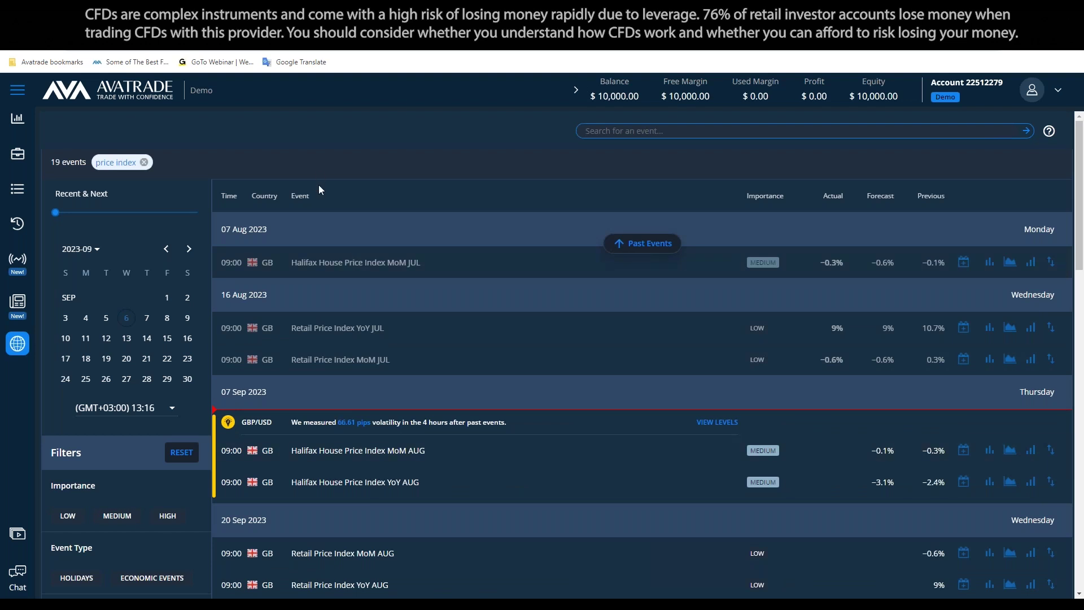
Replace the price index and 'non farm' filters with 'non', leaving 7 Goods Trade Balance Non-EU events
left_click(144, 162)
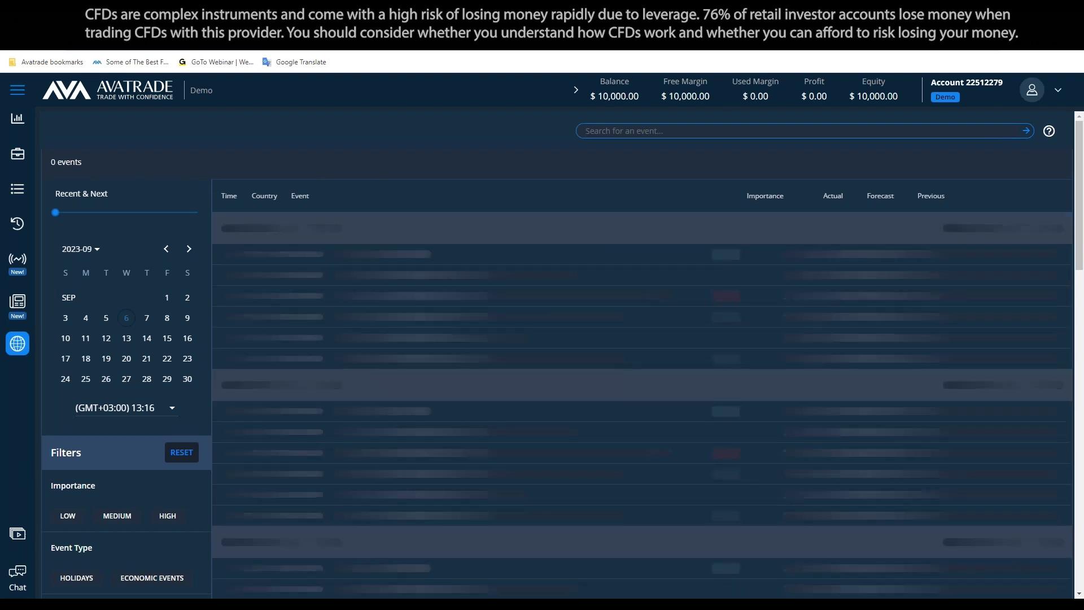
type("non farm")
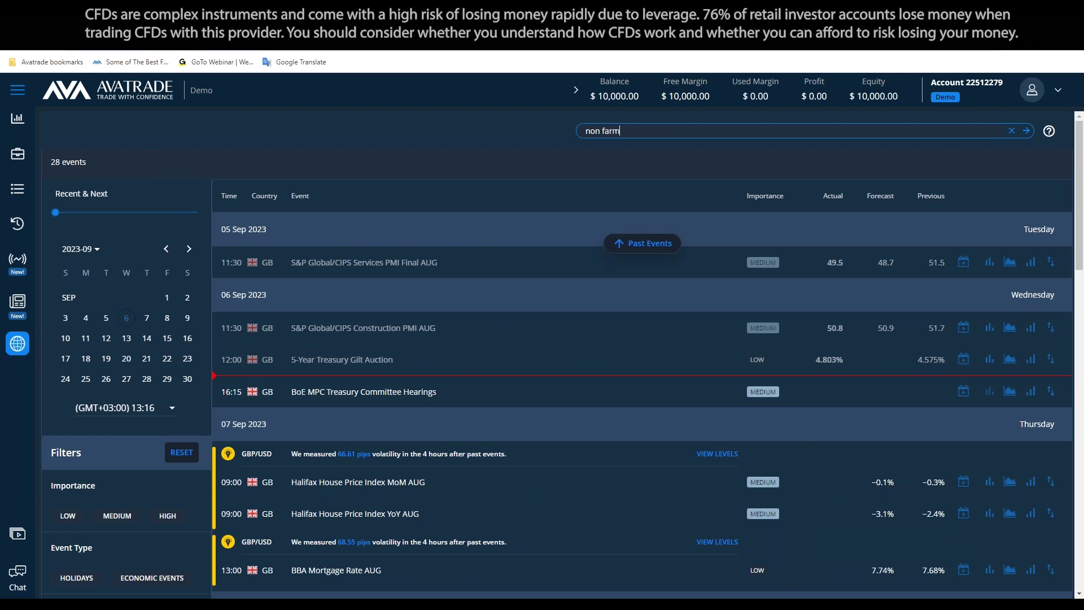
key("Return")
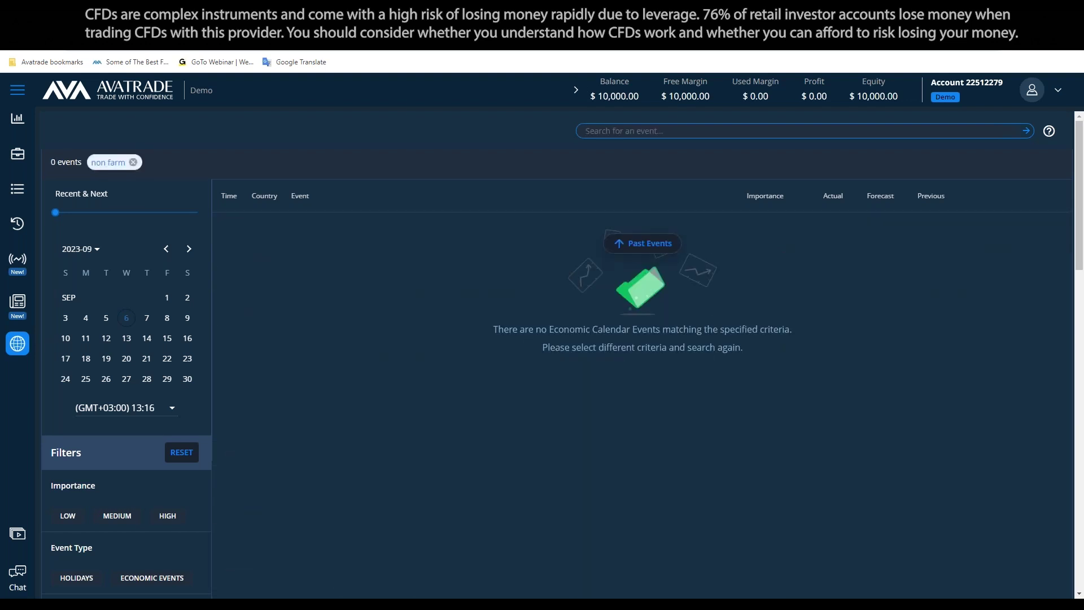
left_click(133, 162)
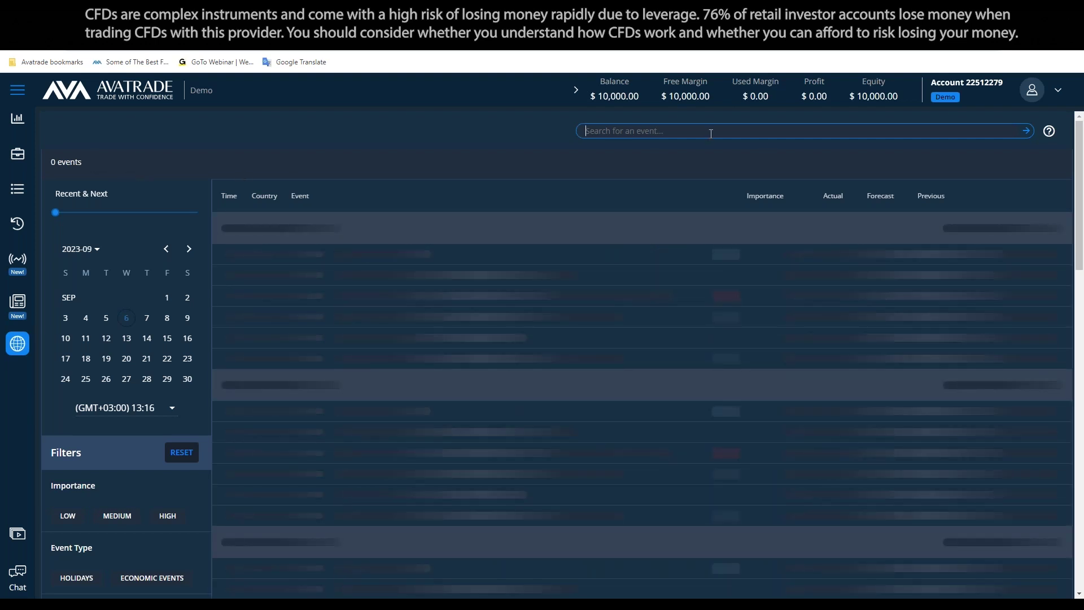
type("non")
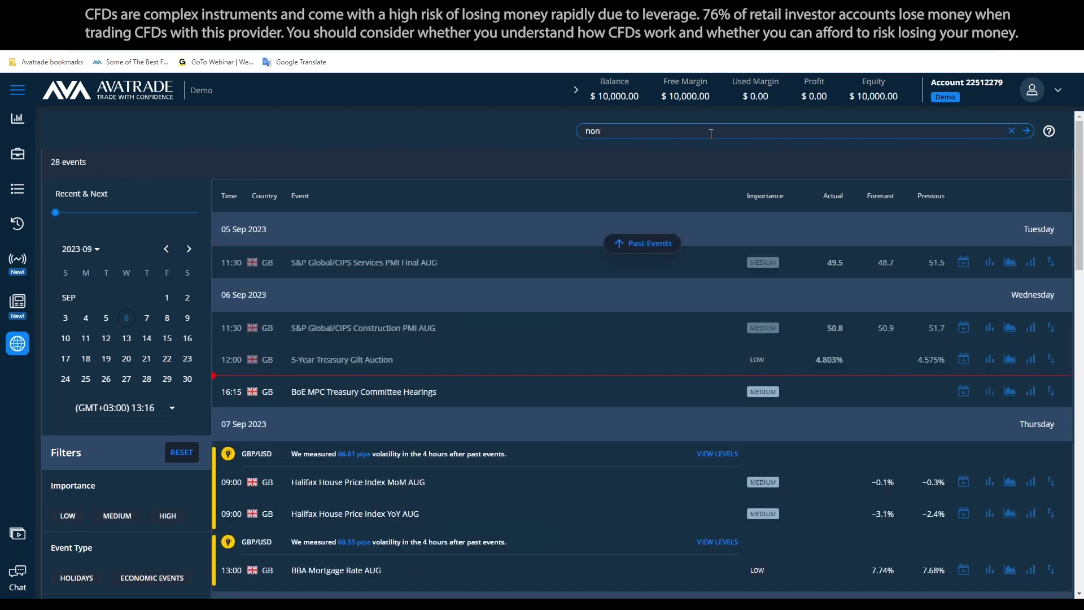
key("Return")
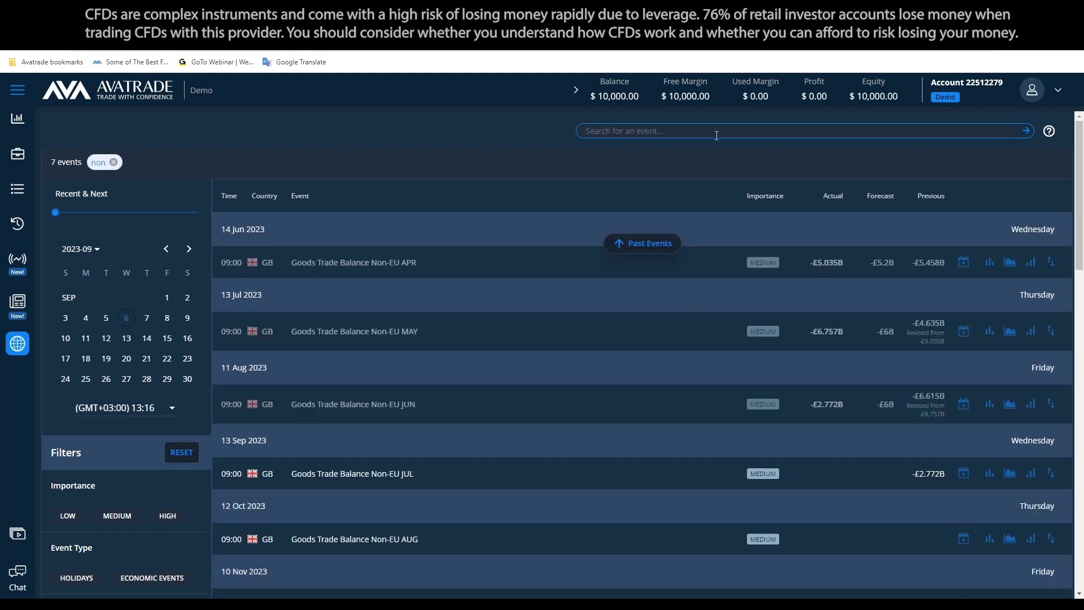
scroll(175, 134, "down", 3)
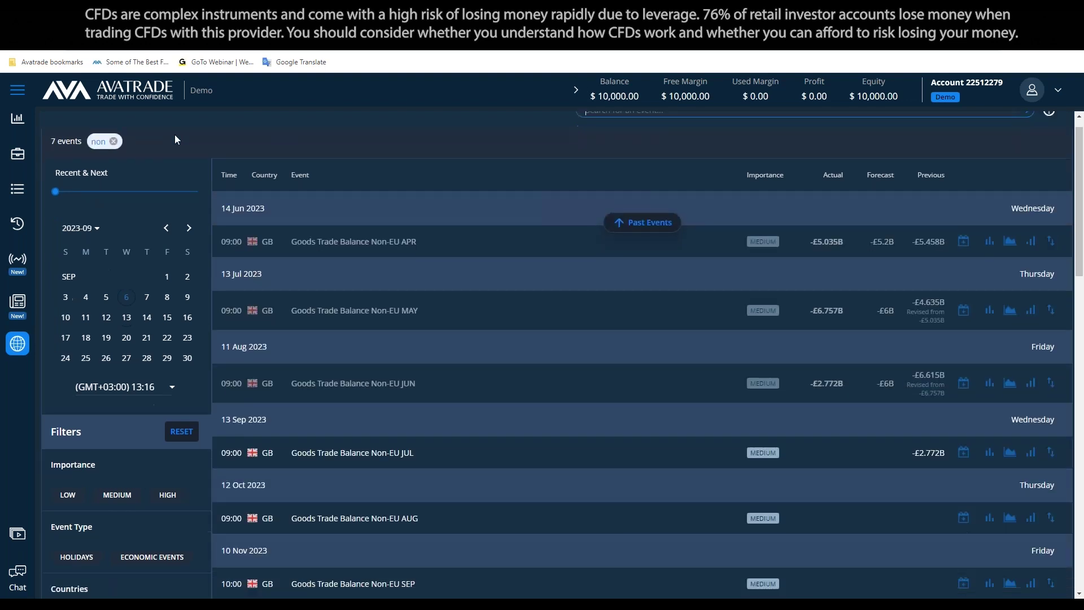
scroll(326, 389, "up", 3)
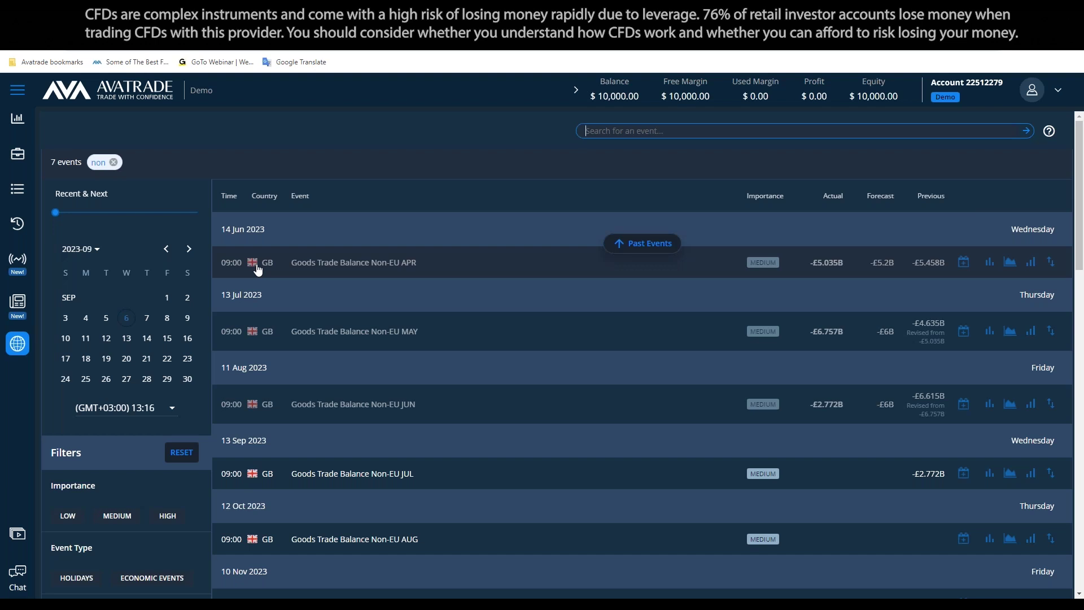
scroll(191, 254, "down", 15)
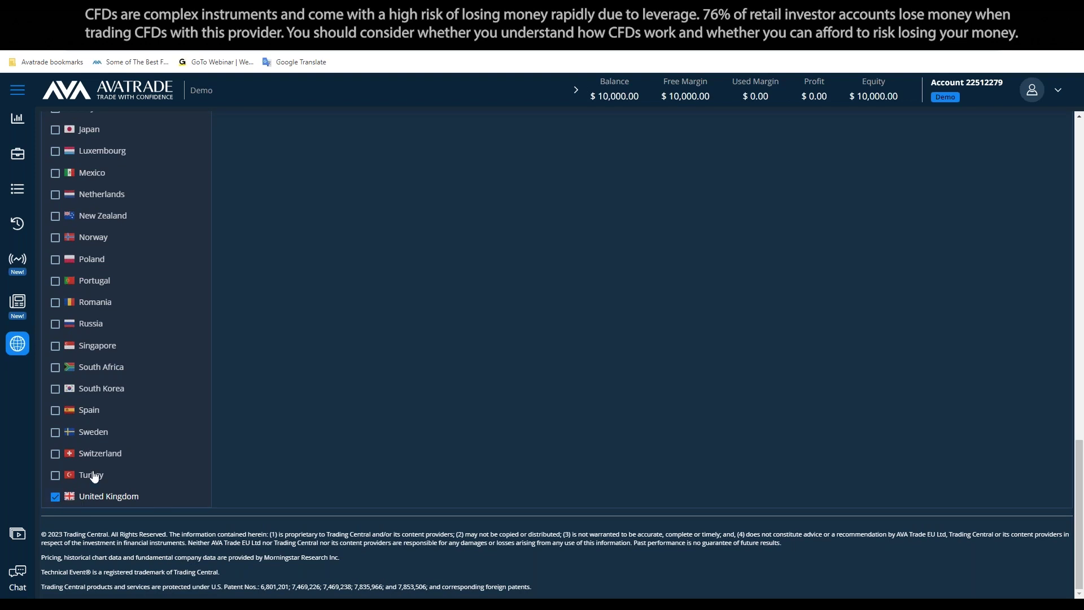
scroll(106, 377, "up", 6)
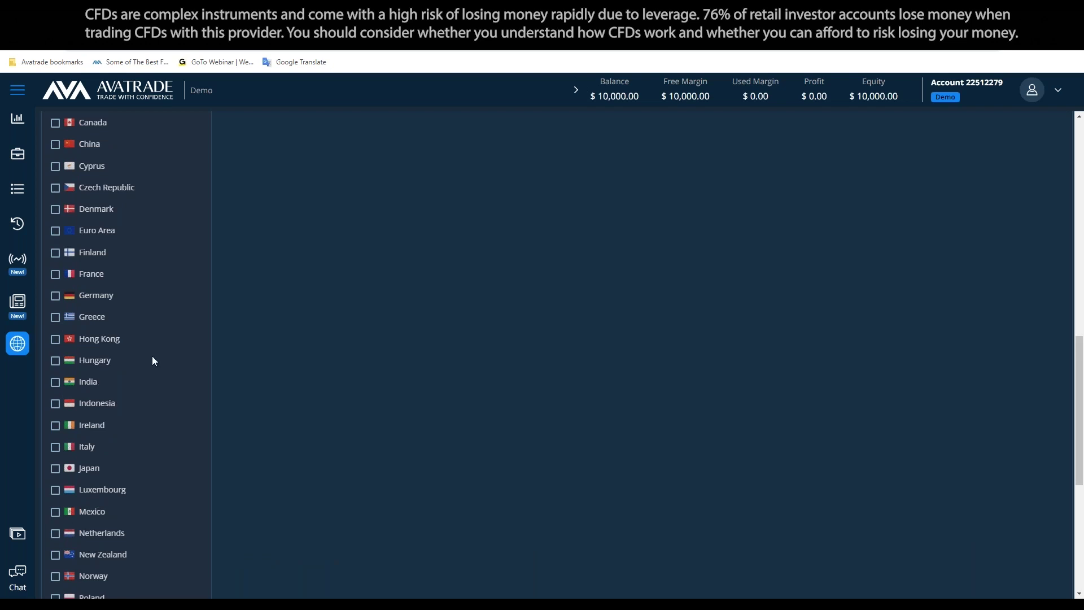
scroll(173, 368, "up", 8)
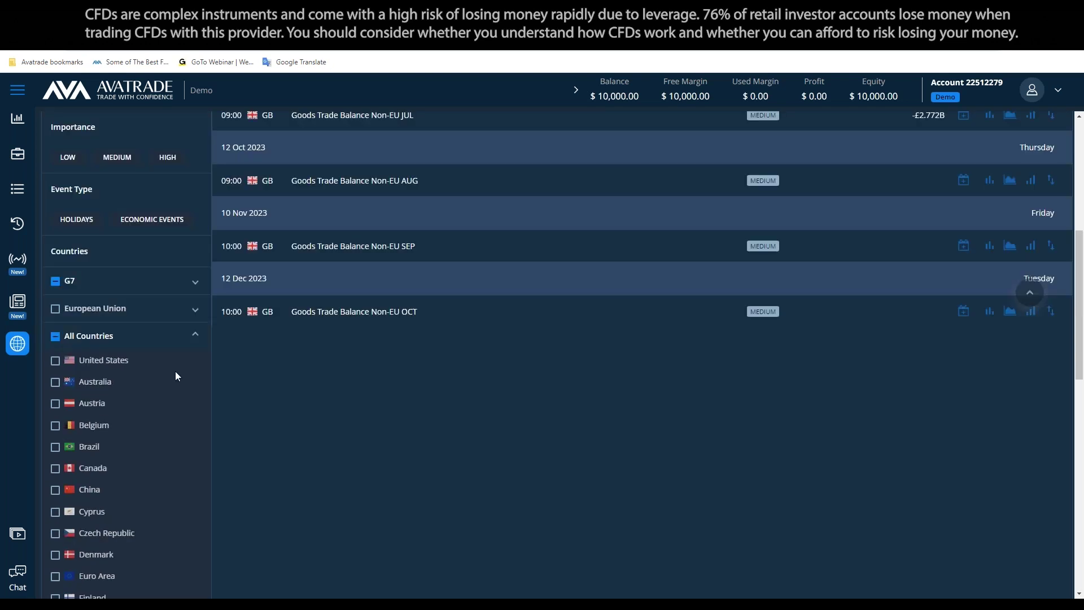
scroll(454, 161, "up", 2)
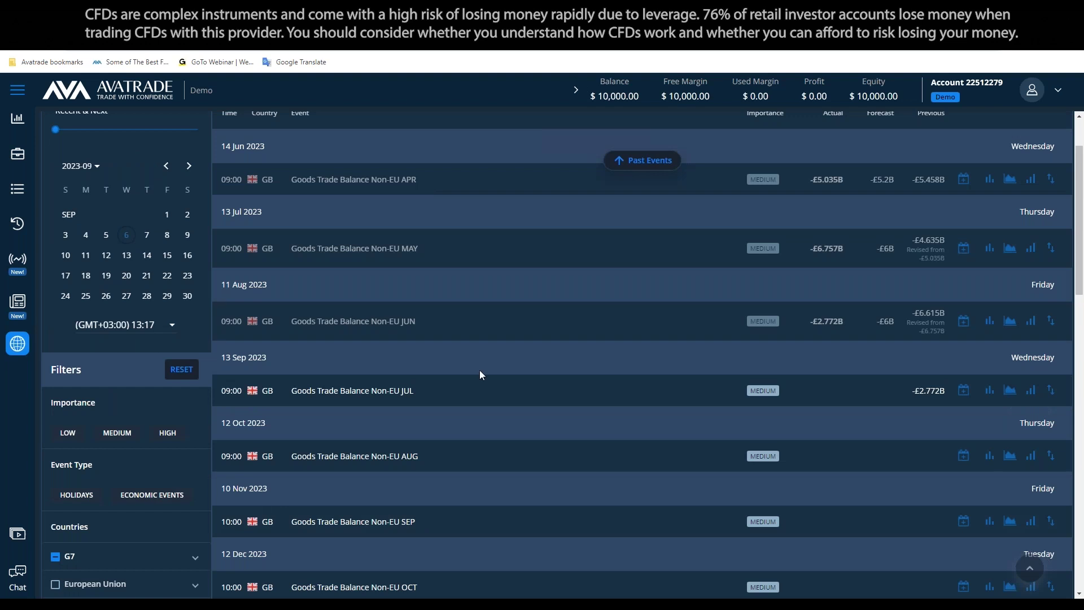
scroll(480, 374, "up", 2)
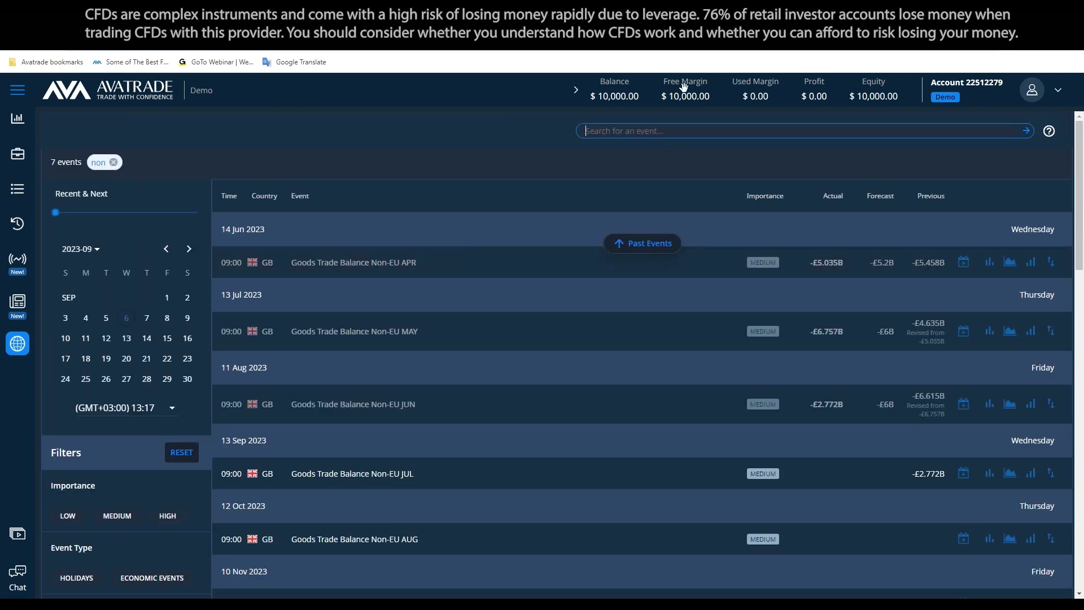
scroll(261, 344, "down", 15)
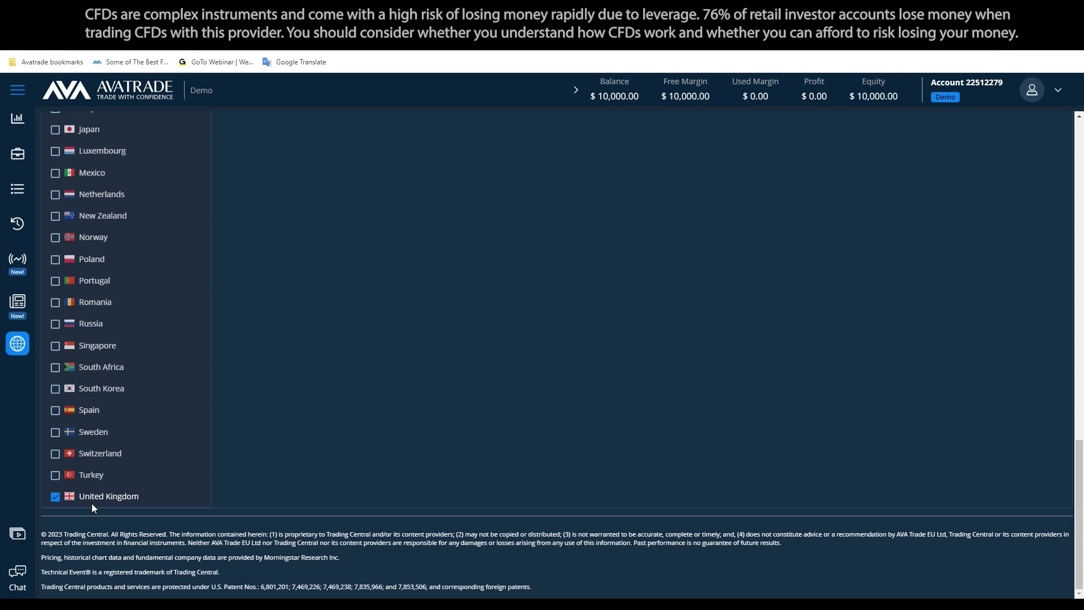
Change the Countries filter from United Kingdom and European Union to United States only
left_click(55, 497)
scroll(157, 431, "up", 13)
left_click(55, 387)
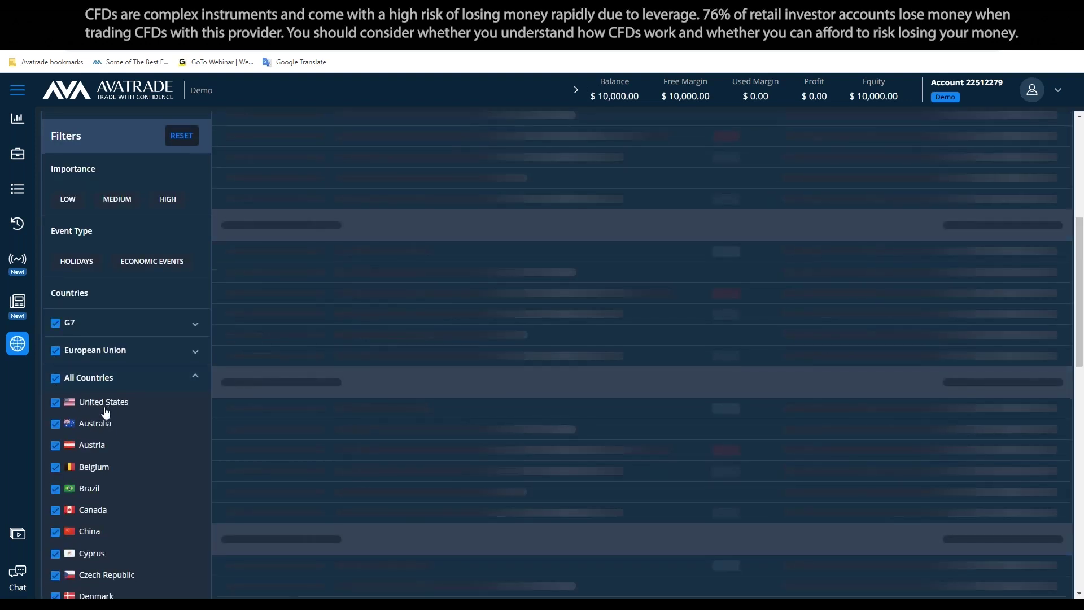
scroll(79, 328, "down", 2)
left_click(55, 246)
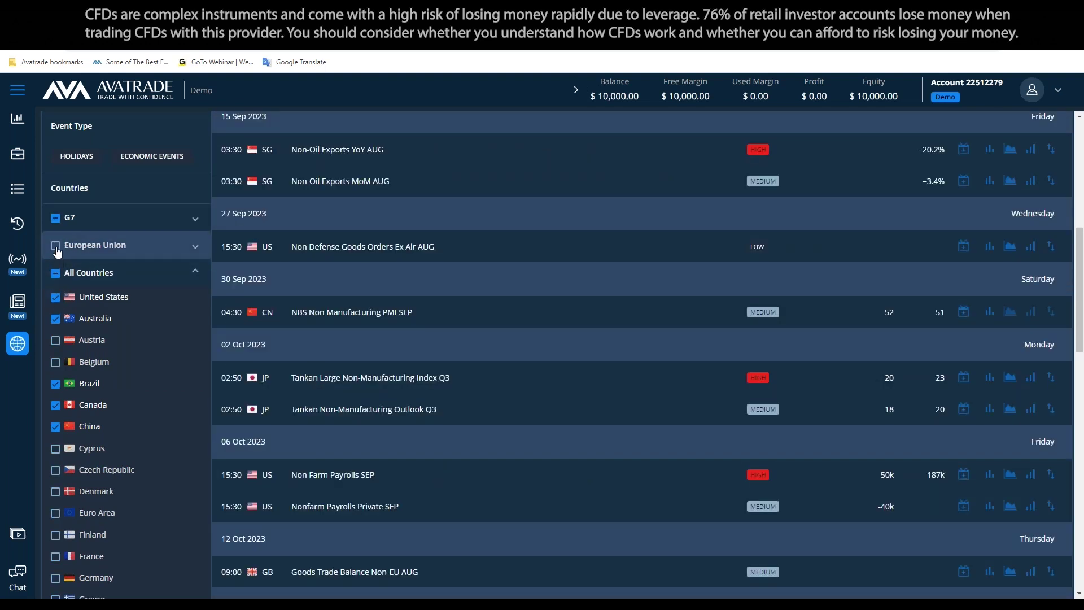
left_click(87, 273)
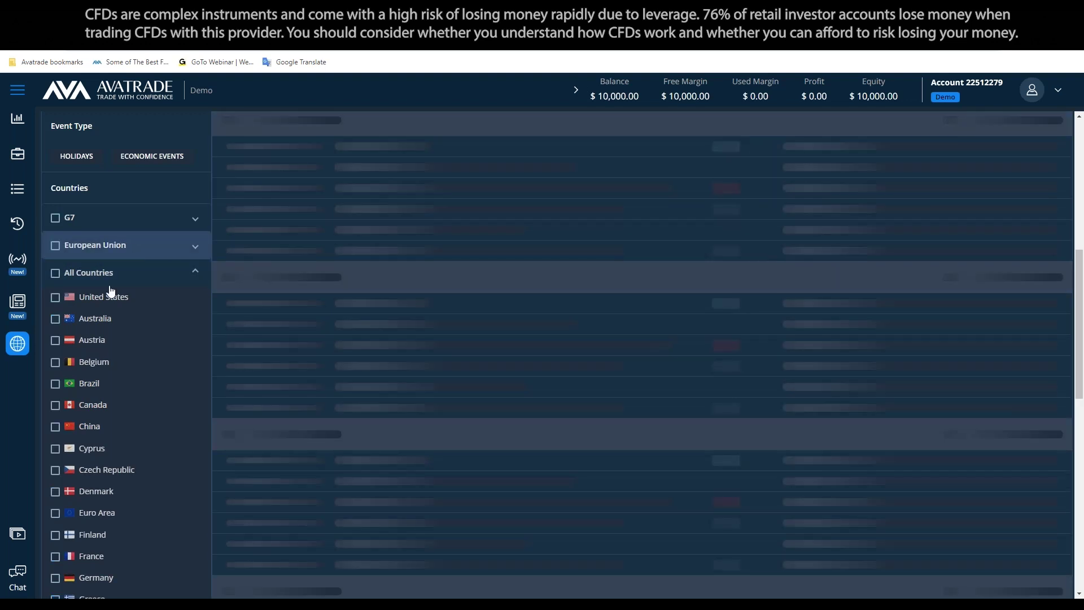
left_click(80, 304)
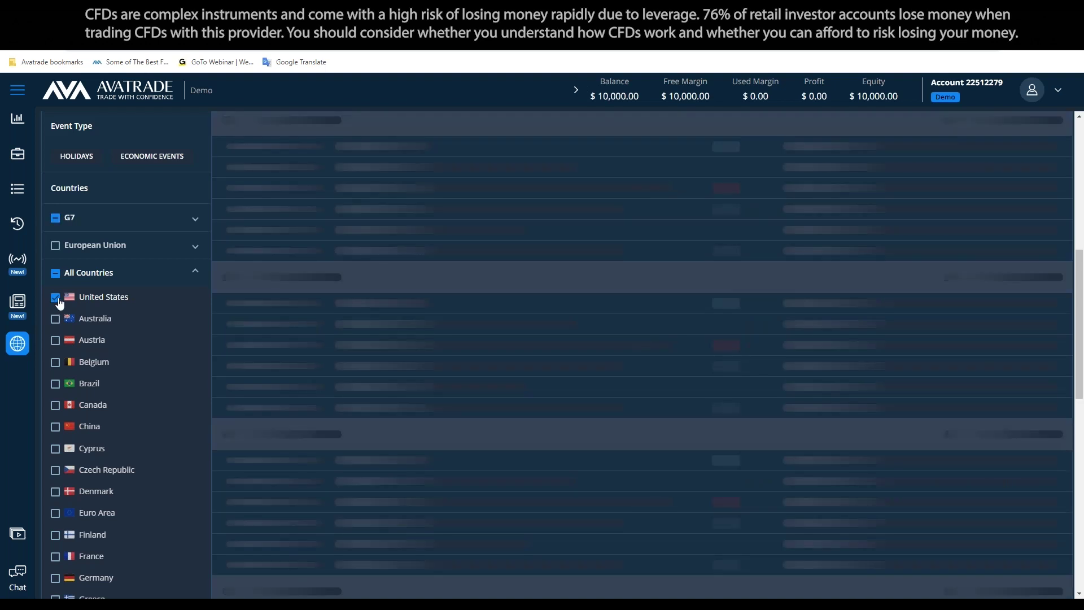
Browse the 16 US 'non' events and expand the Non Farm Payrolls AUG details
scroll(345, 329, "up", 3)
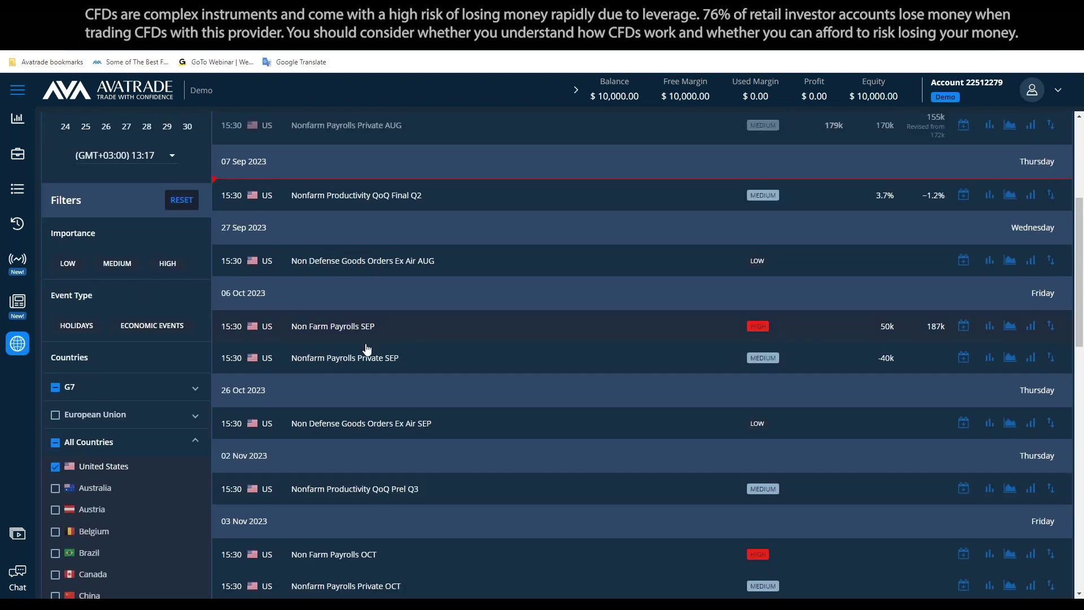
scroll(363, 351, "up", 5)
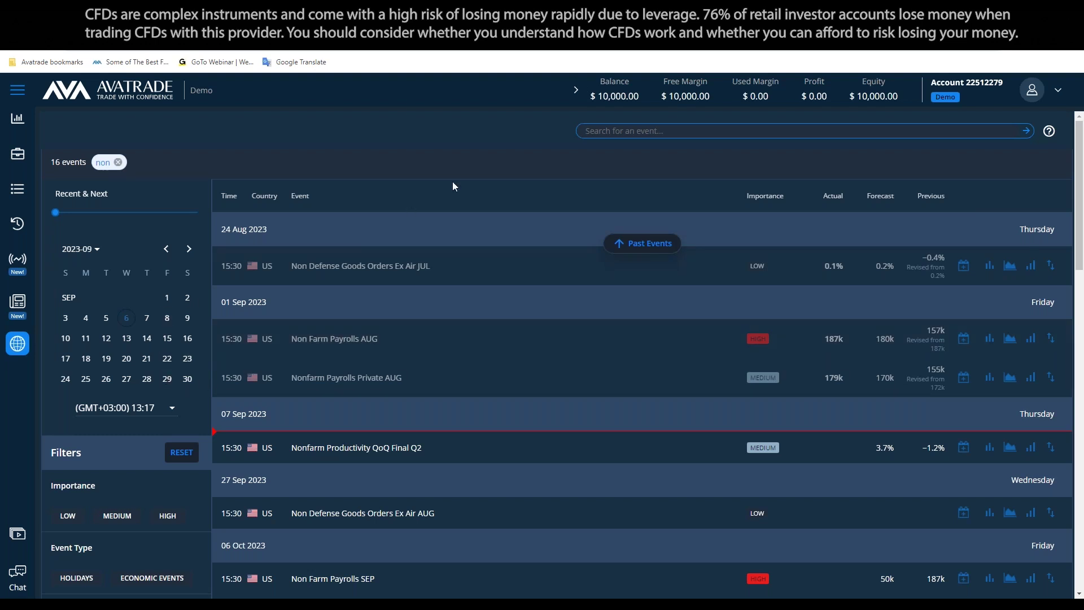
scroll(97, 290, "down", 10)
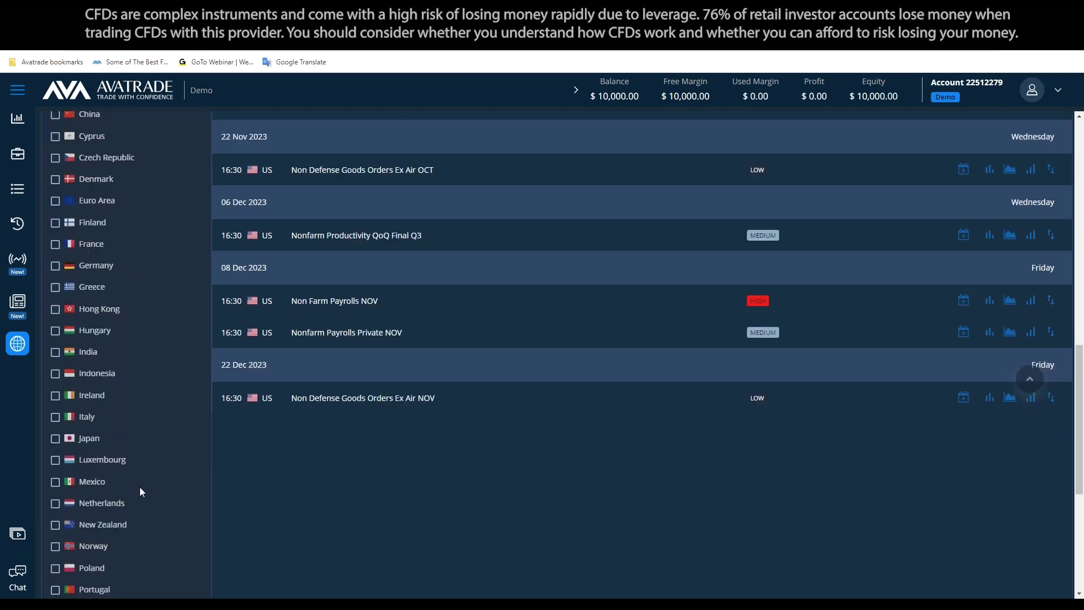
scroll(140, 487, "up", 3)
scroll(133, 487, "up", 3)
scroll(107, 416, "down", 6)
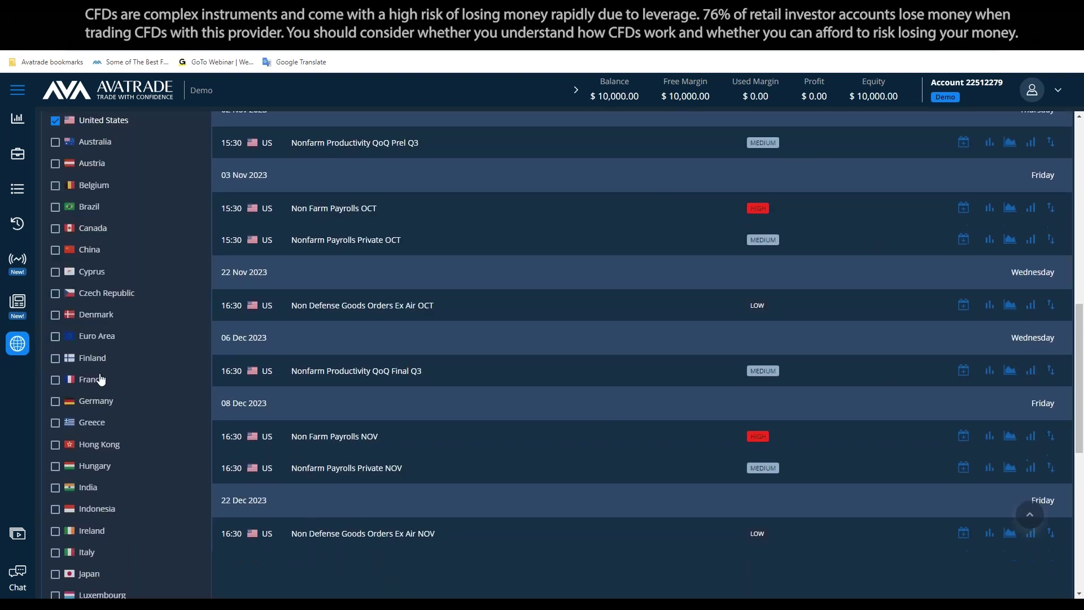
scroll(120, 293, "down", 5)
scroll(110, 408, "up", 8)
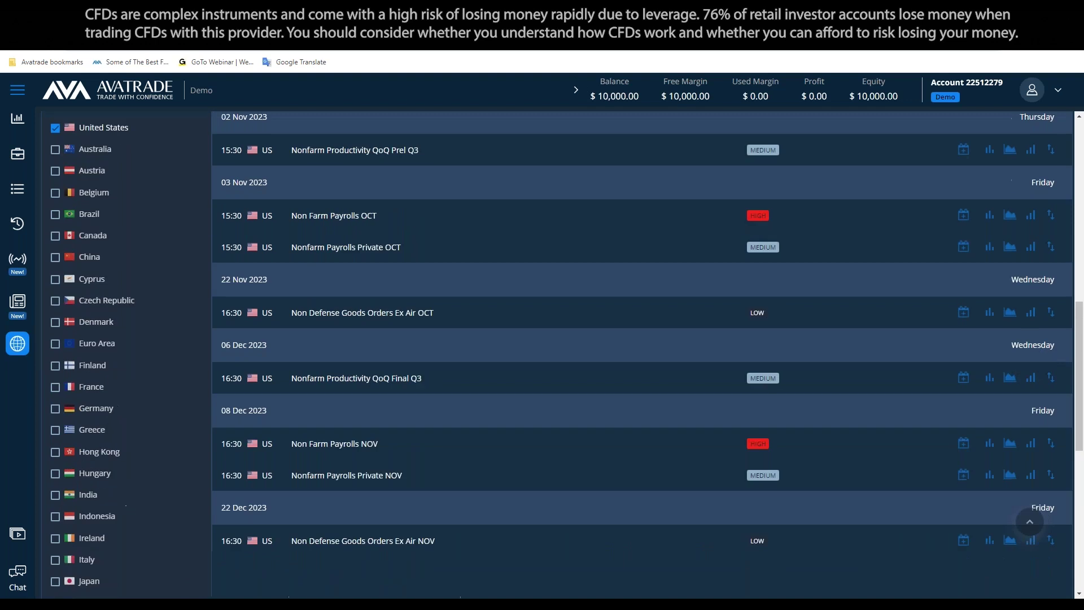
scroll(111, 374, "up", 3)
scroll(99, 461, "down", 2)
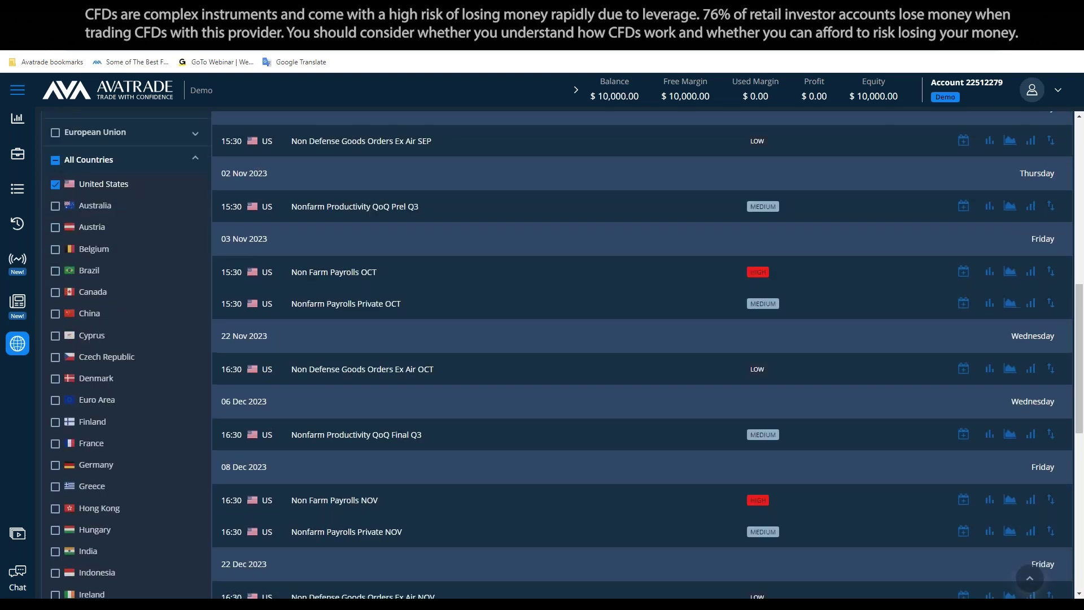
scroll(99, 462, "up", 1)
scroll(124, 337, "up", 9)
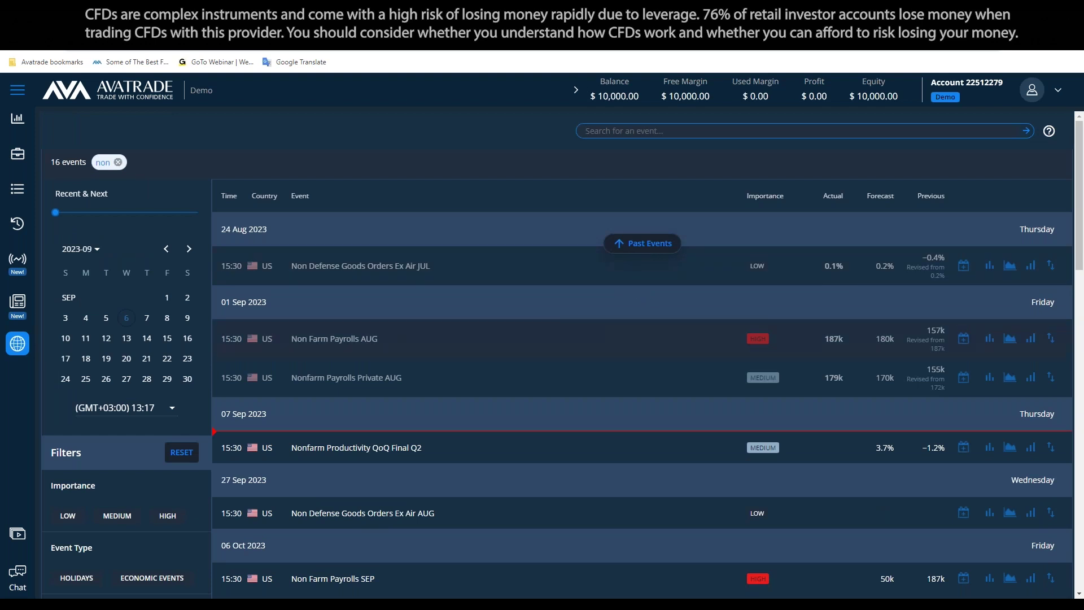
left_click(556, 338)
Scroll through the 16 US-only 'non' events, starting from Non Defense Goods Orders Ex Air JUL
scroll(854, 302, "down", 1)
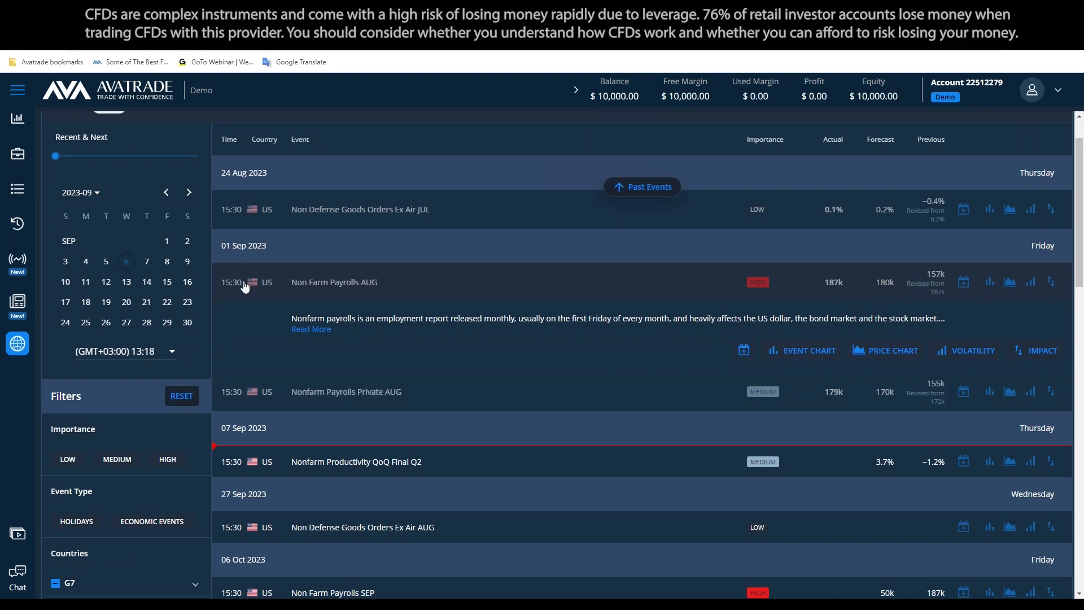
scroll(245, 287, "up", 1)
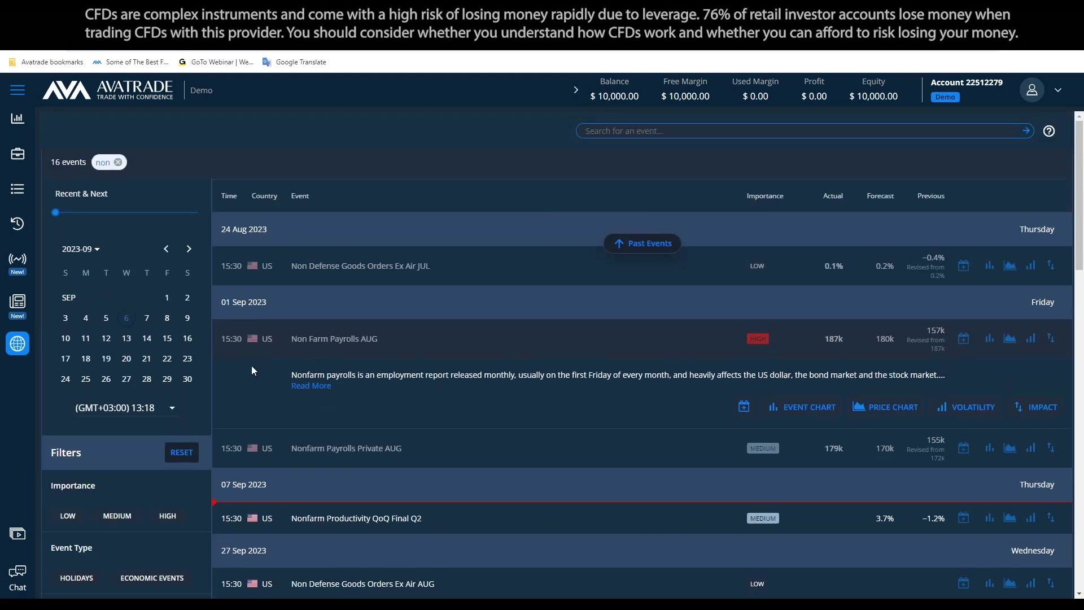
scroll(278, 358, "down", 2)
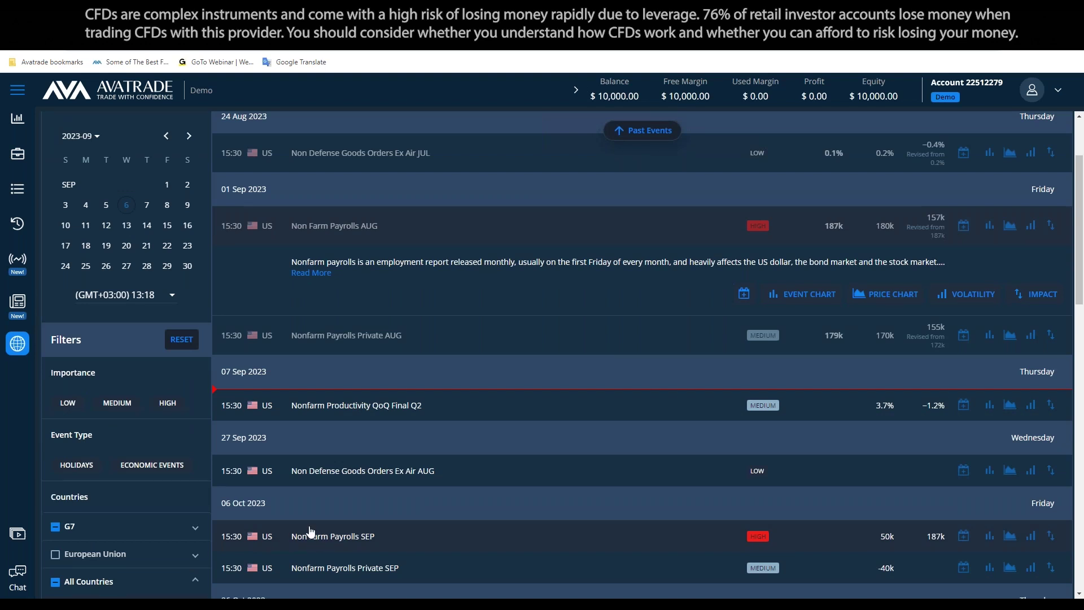
scroll(351, 301, "up", 2)
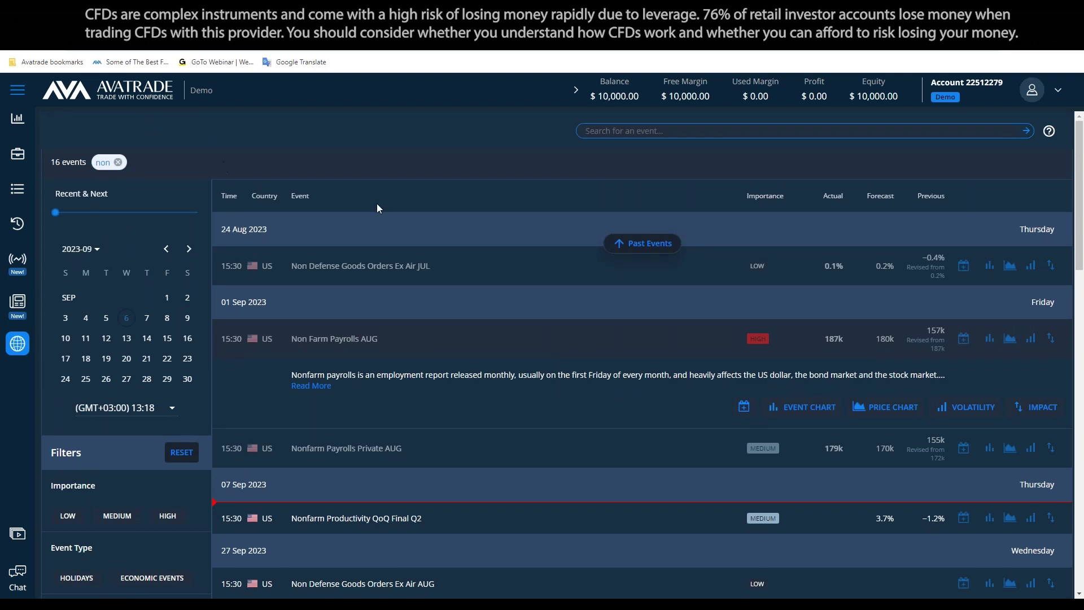
scroll(411, 197, "down", 3)
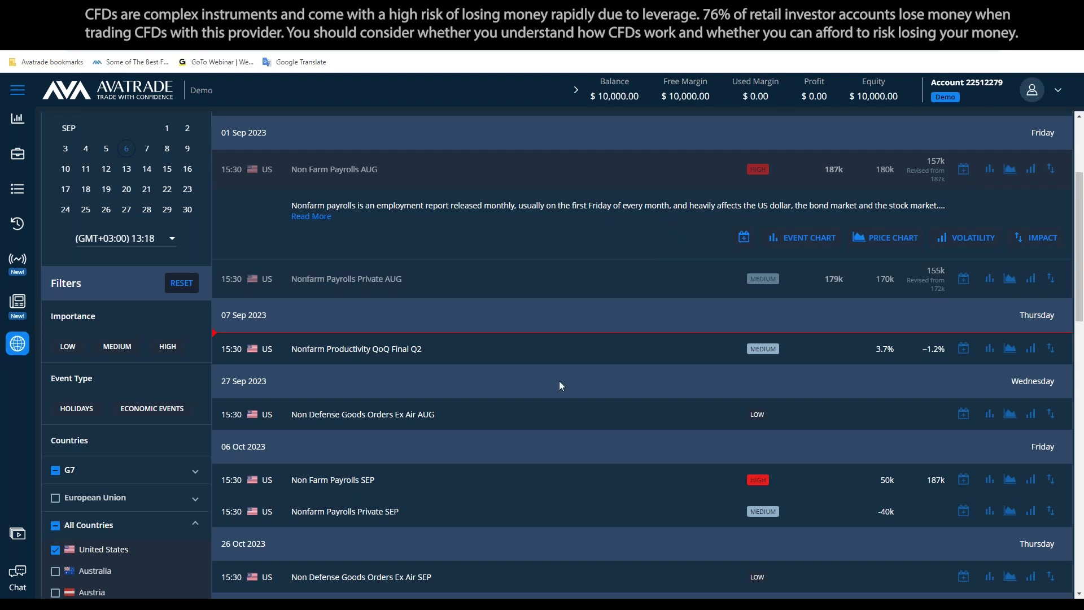
scroll(559, 390, "up", 3)
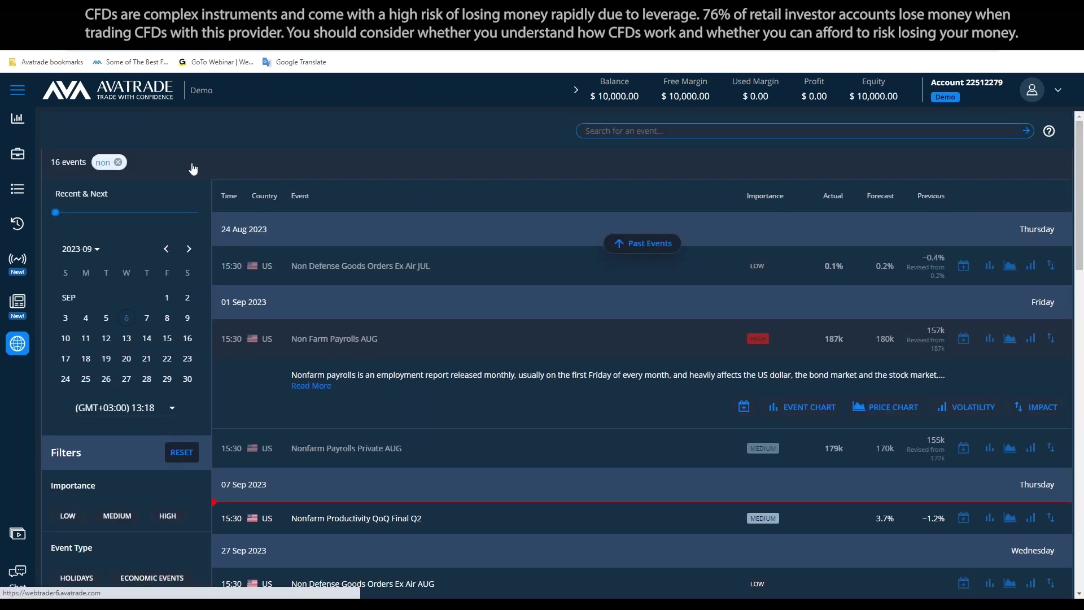
Return to the chart view and switch the symbol to EURUSD, opening its order panel
left_click(119, 164)
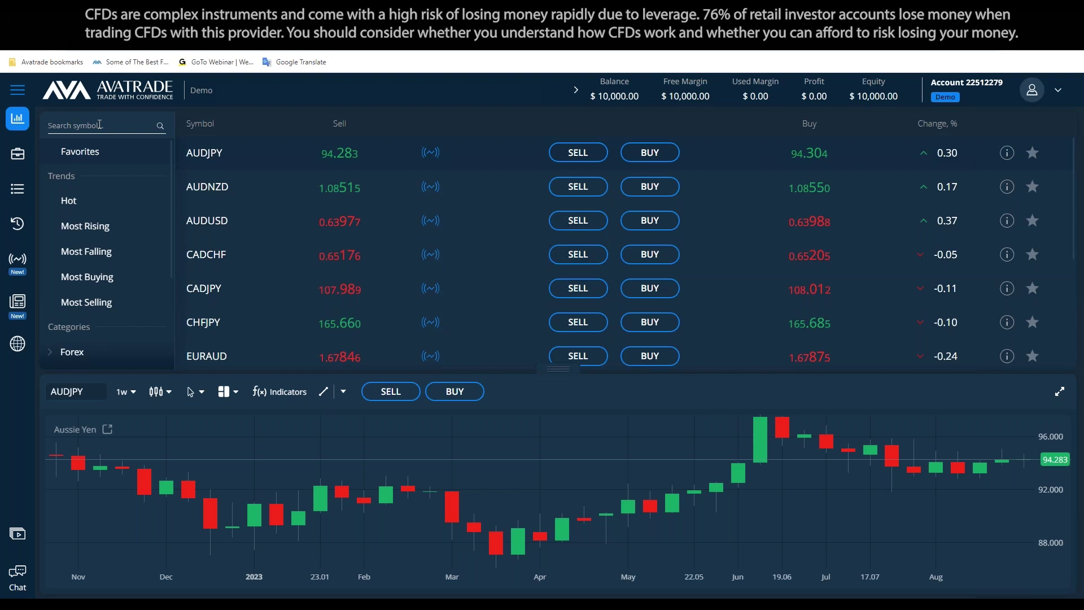
type("EUR")
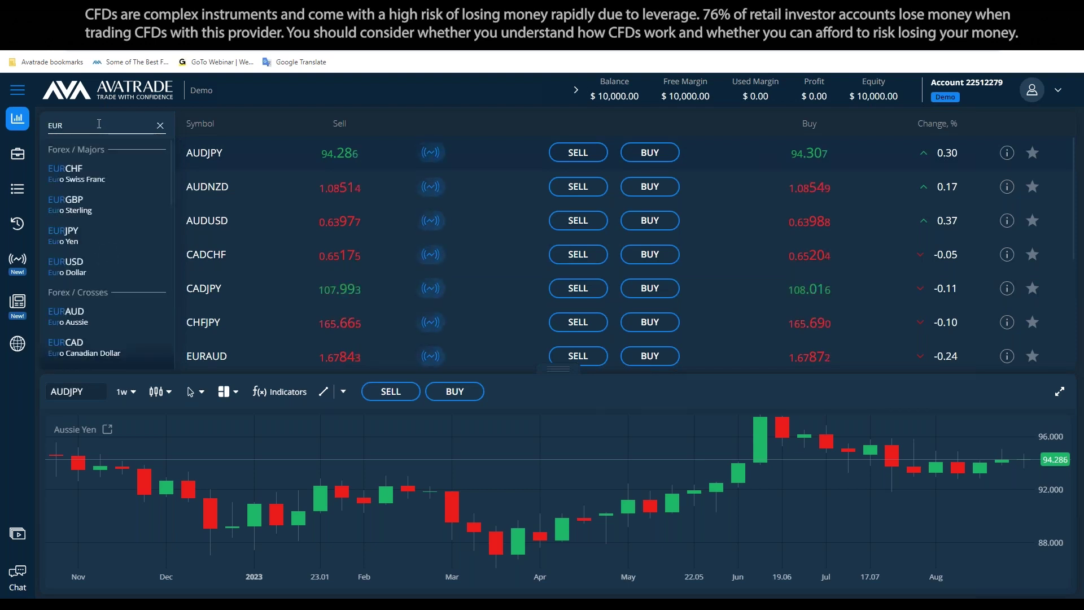
type("usd")
key("Return")
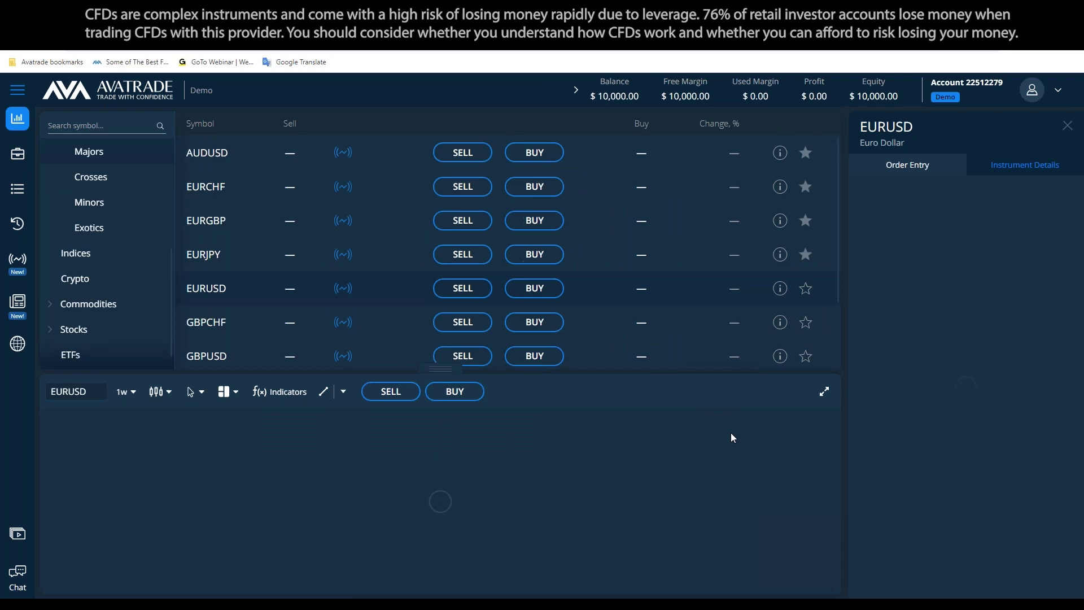
Expand the EURUSD chart over the instrument list, then switch to the Notepad window
left_click(824, 393)
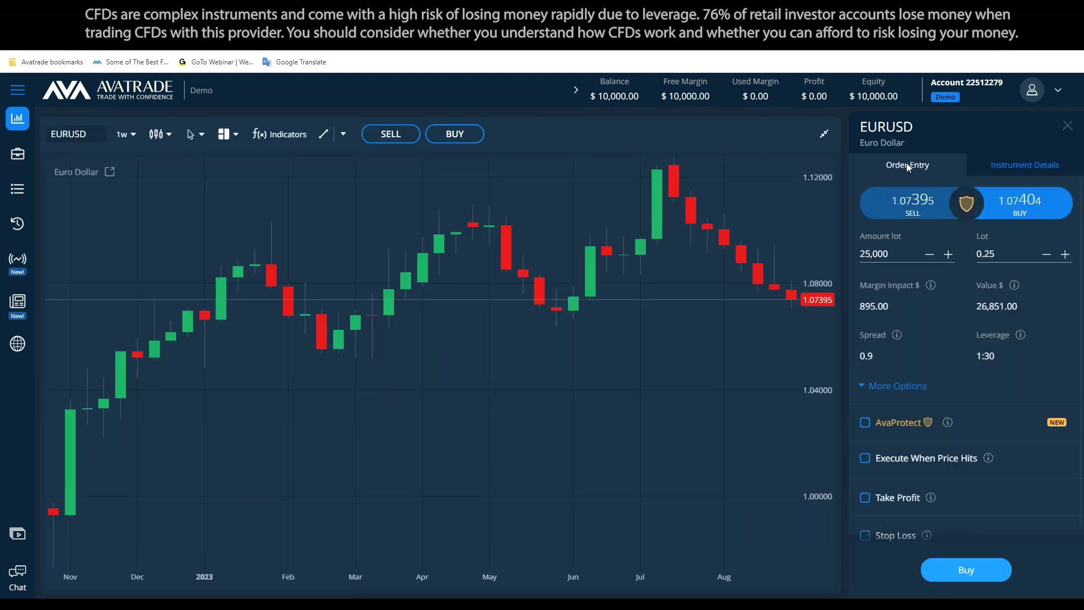
mouse_move(948, 428)
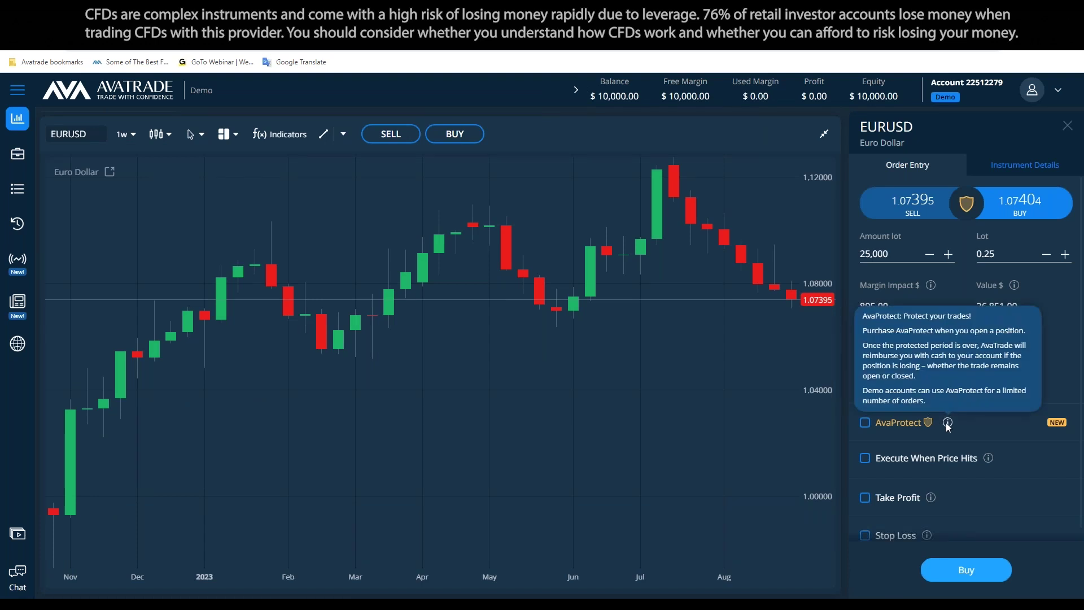
scroll(948, 427, "down", 1)
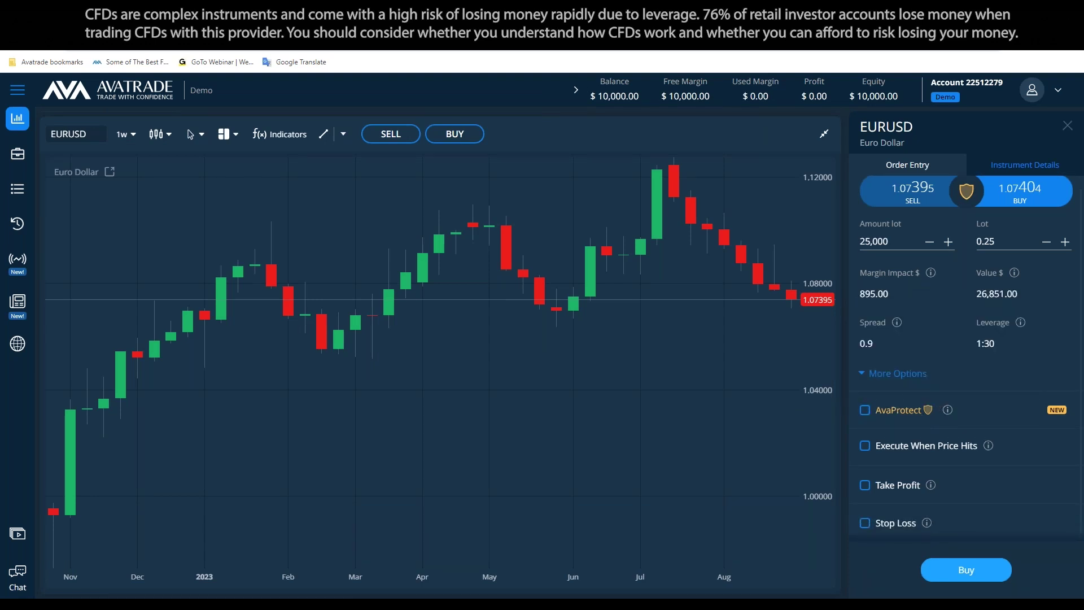
key("alt+Tab")
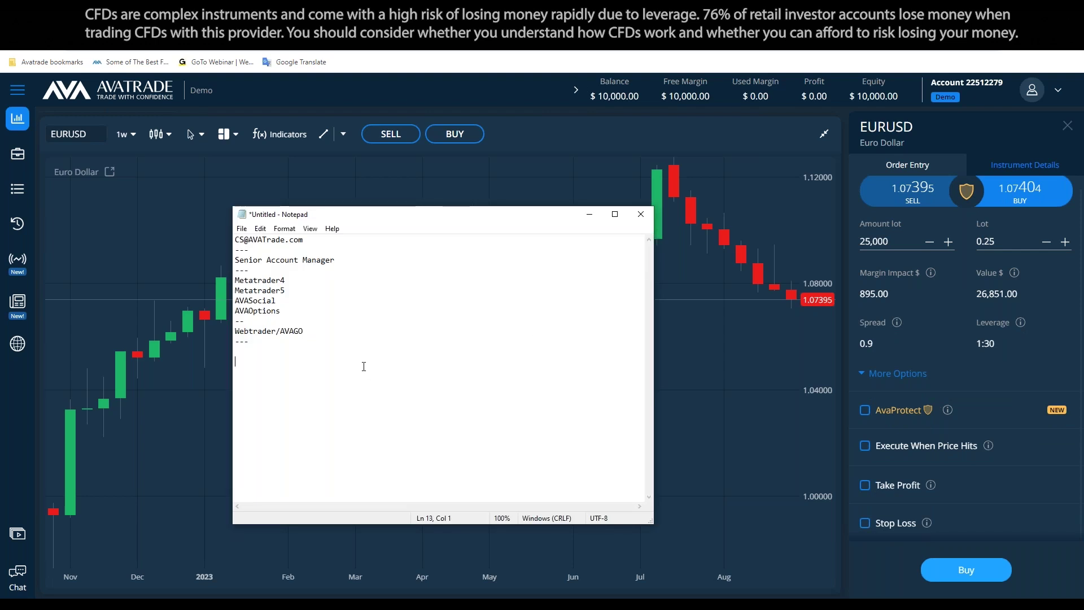
Type the 'AVAProtect' heading and 'lets you protect the position for a certain time frame,'
type("AVAProtect")
key("Return")
type("lets you protect")
type(" f")
type("e")
key("BackSpace")
type("he postiion f")
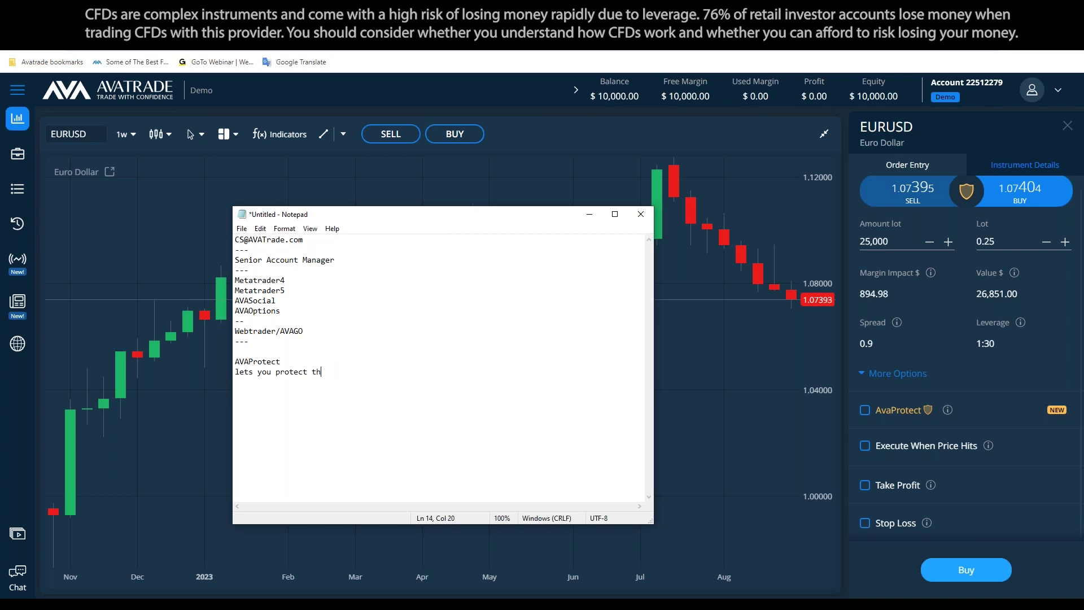
key("BackSpace")
key("BackSpace")
key("BackSpace")
key("BackSpace")
key("BackSpace")
key("BackSpace")
key("BackSpace")
type("isti")
key("BackSpace")
key("BackSpace")
key("BackSpace")
key("BackSpace")
key("BackSpace")
type("sition for a ")
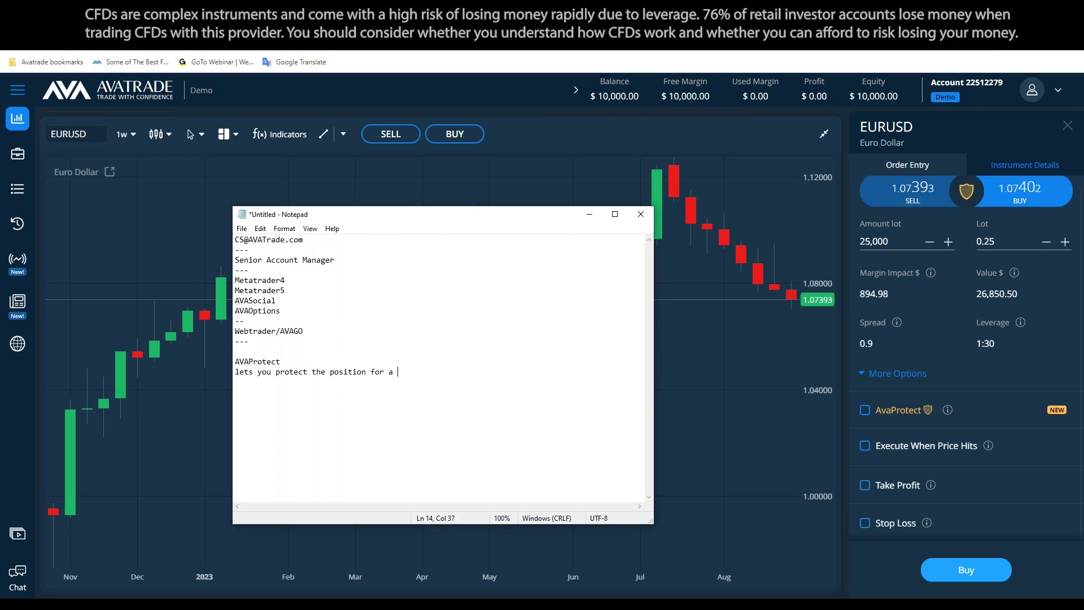
type("certain time frame,")
Add lines saying losses during the coverage are refunded and 'There is a fee when using the product'
key("Return")
type("and whatever you lost during the vo")
key("BackSpace")
key("BackSpace")
type("covarge you will get back.")
key("Return")
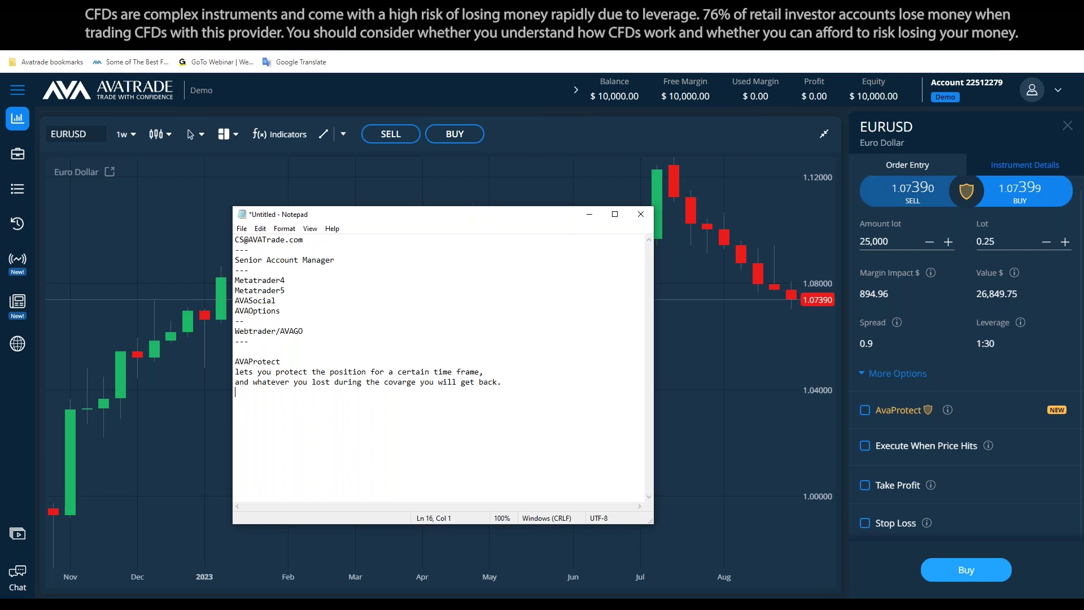
type("There is a fee when using the product.")
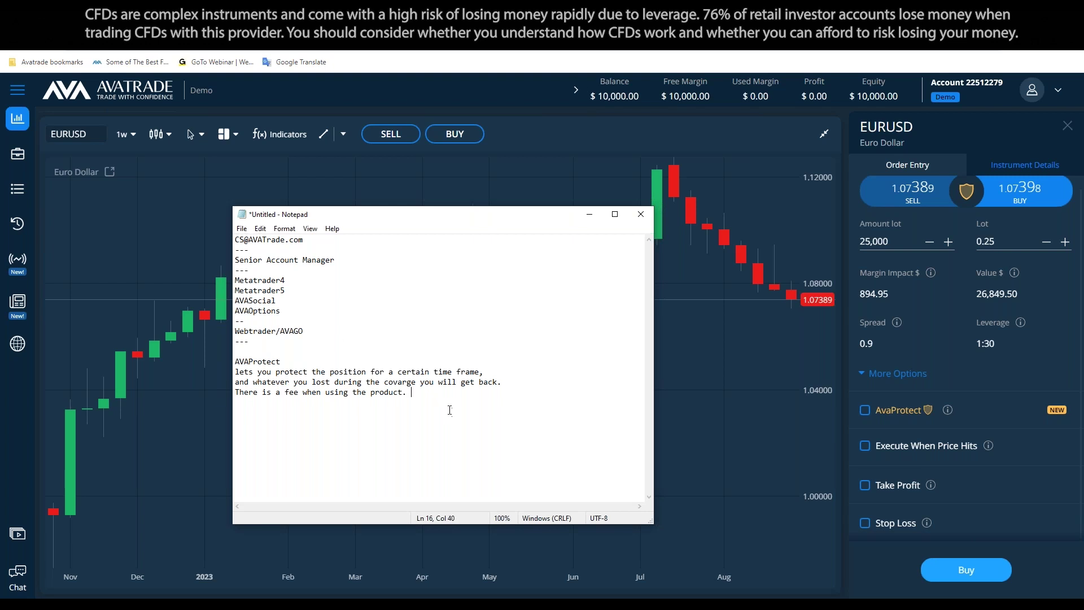
Move the blank line so it sits below the AVAProtect heading
left_click(346, 348)
key("Delete")
key("End")
key("Return")
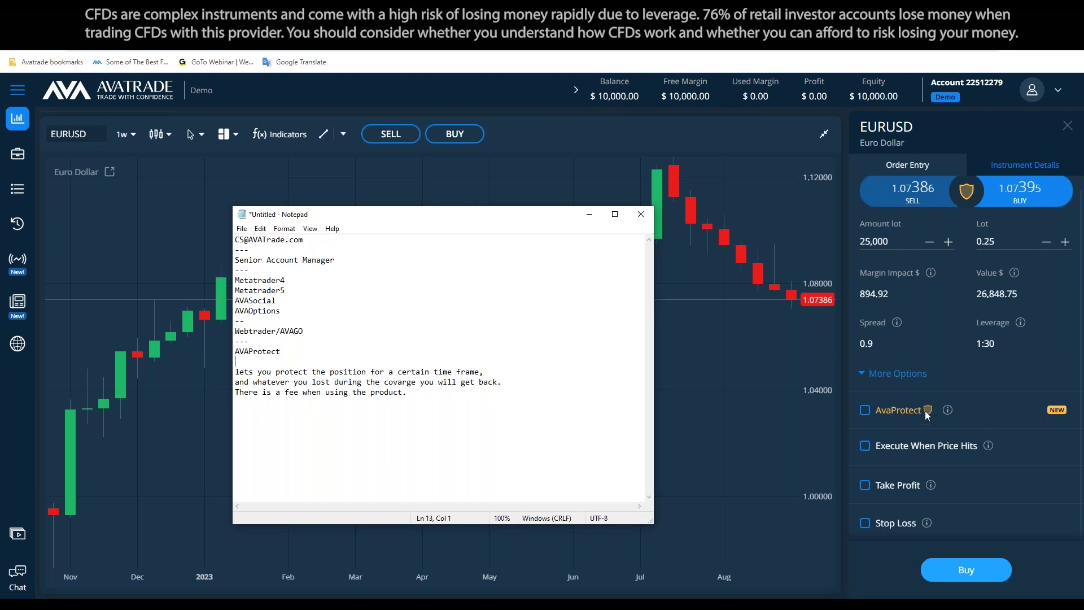
Tick AvaProtect on the EURUSD order (1 hour, $16.83), then return to the Notepad notes
left_click(866, 410)
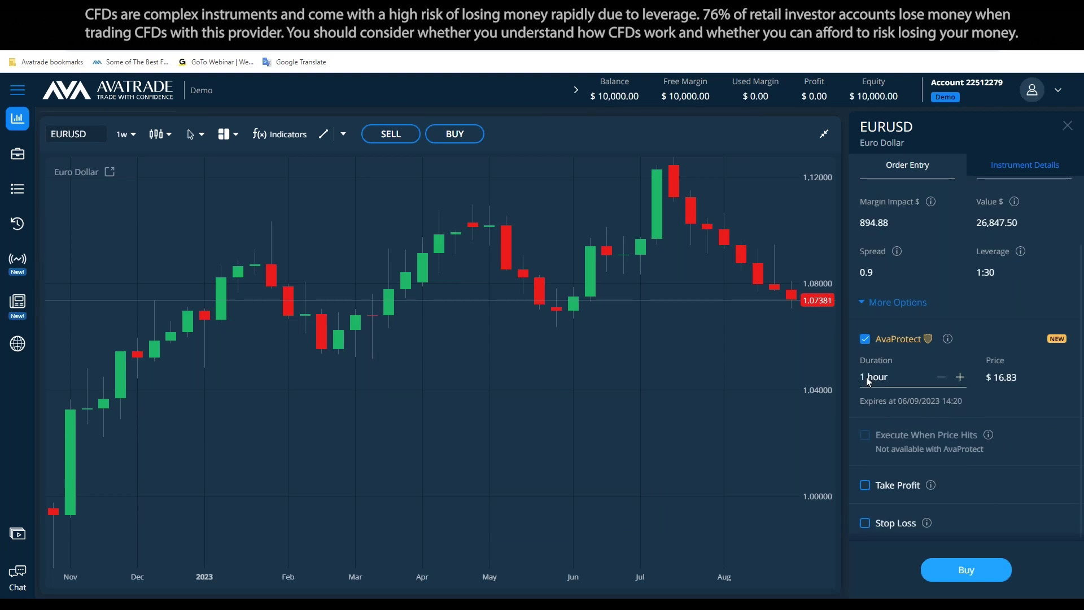
left_click(258, 595)
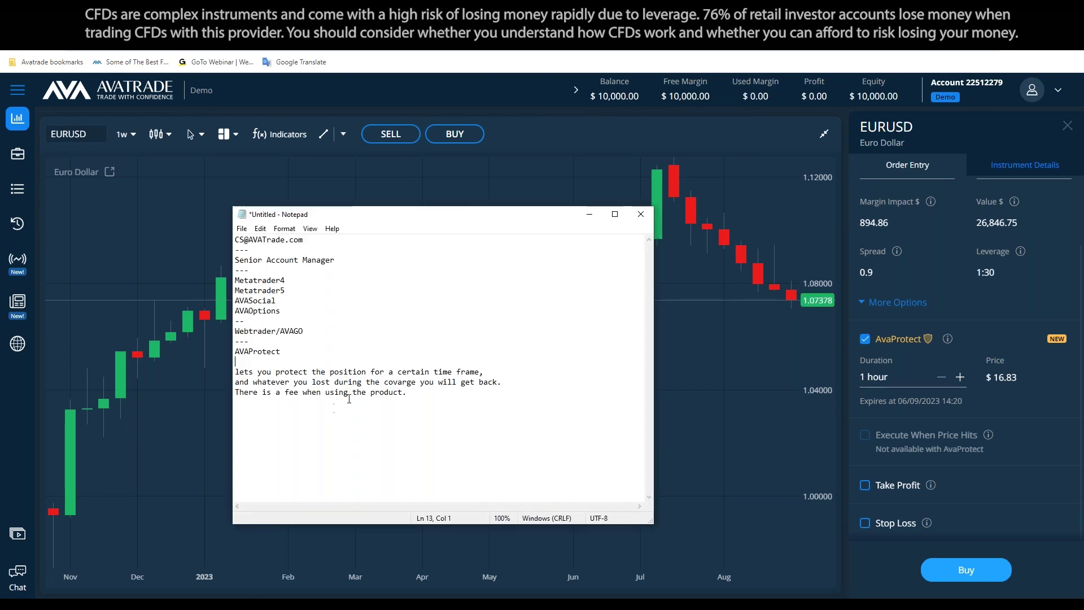
left_click_drag(525, 379, 235, 371)
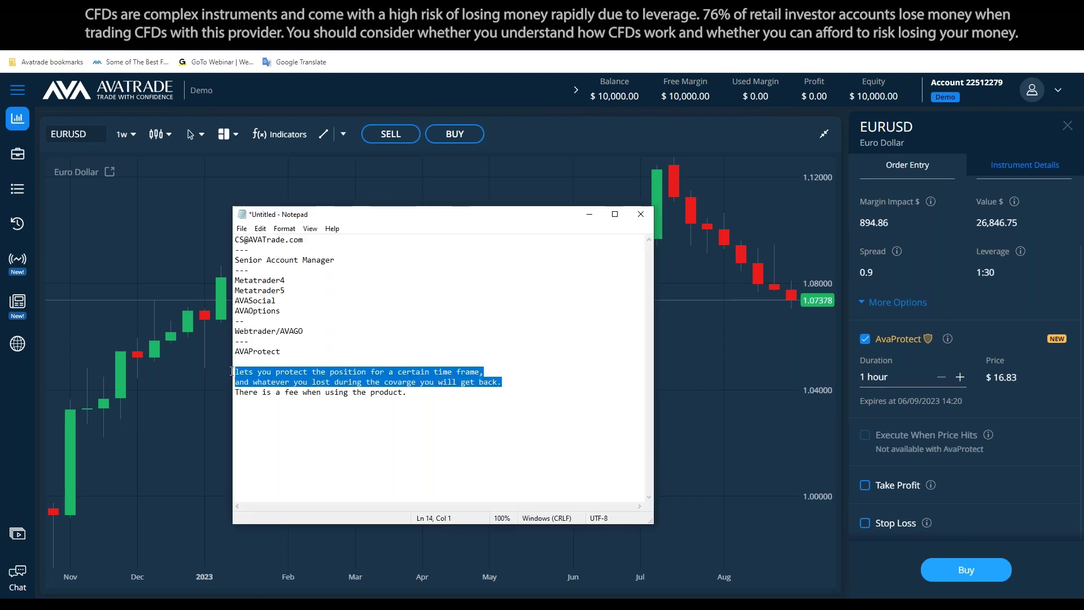
left_click(549, 349)
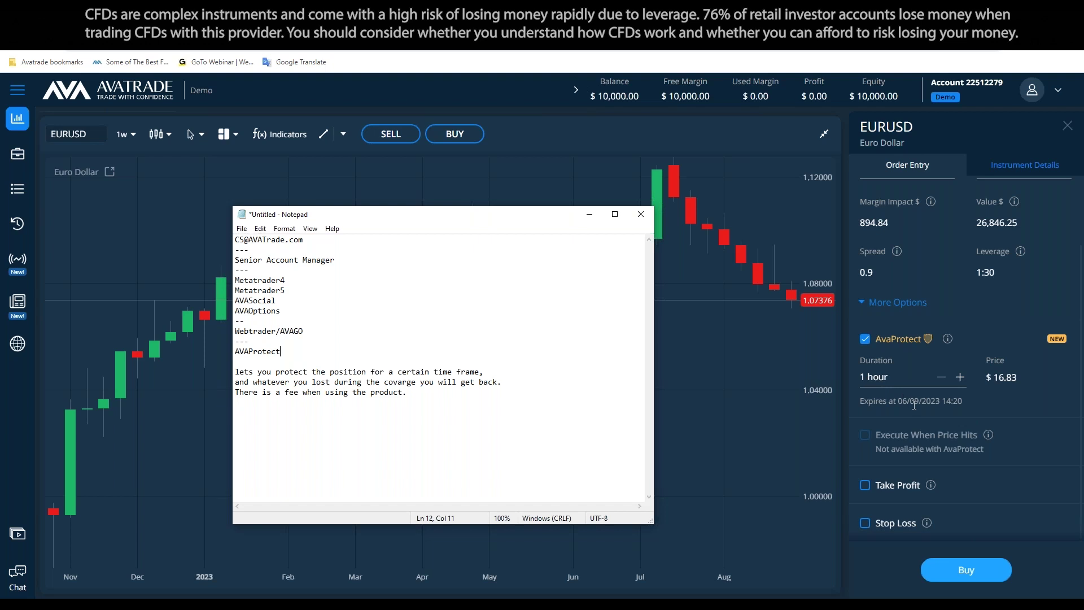
scroll(903, 395, "up", 1)
Step the AvaProtect duration up to 2 days, back to 1 hour, then up to 2 days again
left_click(960, 433)
left_click(959, 433)
left_click(960, 433)
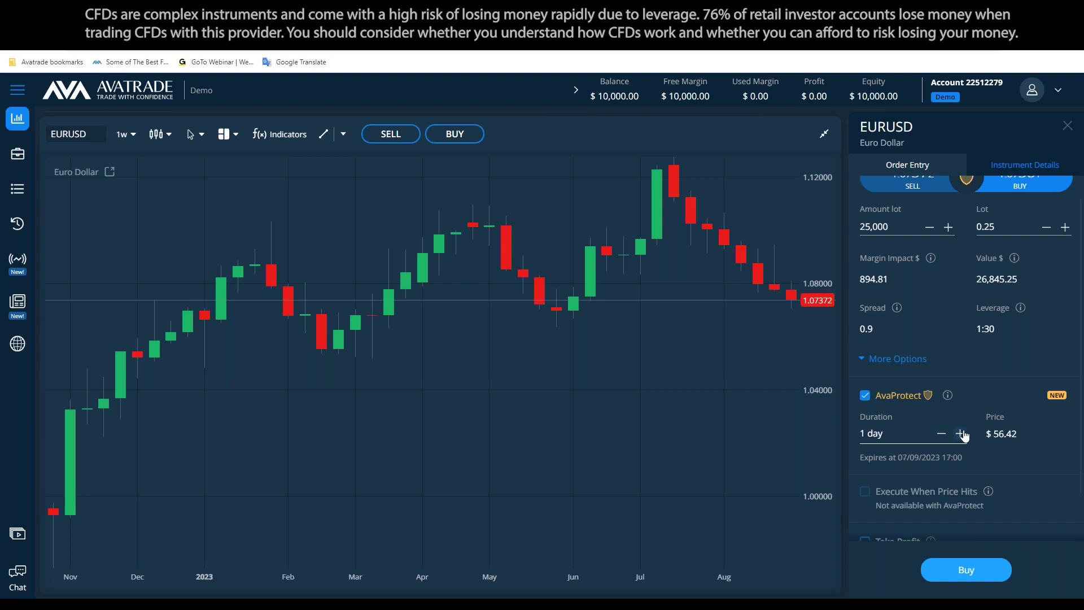
left_click(959, 434)
left_click(941, 433)
left_click(941, 433)
left_click(941, 433)
left_click(941, 433)
left_click(960, 433)
left_click(960, 434)
left_click(977, 438)
left_click(960, 434)
Toggle AvaProtect off and on twice, leaving it enabled for 2 days at $68.82
left_click(865, 396)
mouse_move(942, 408)
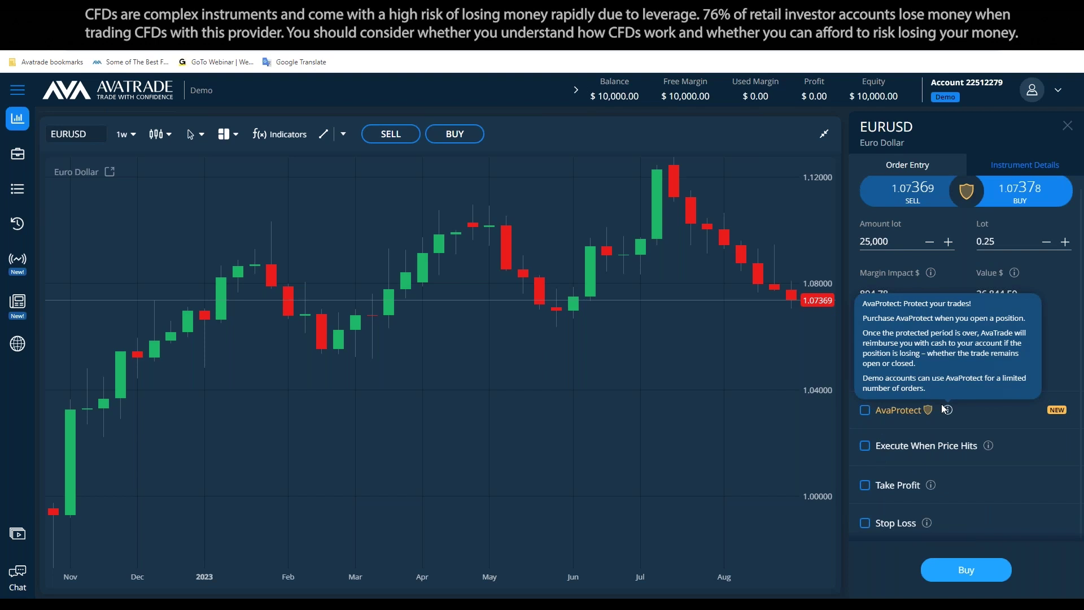
left_click(865, 410)
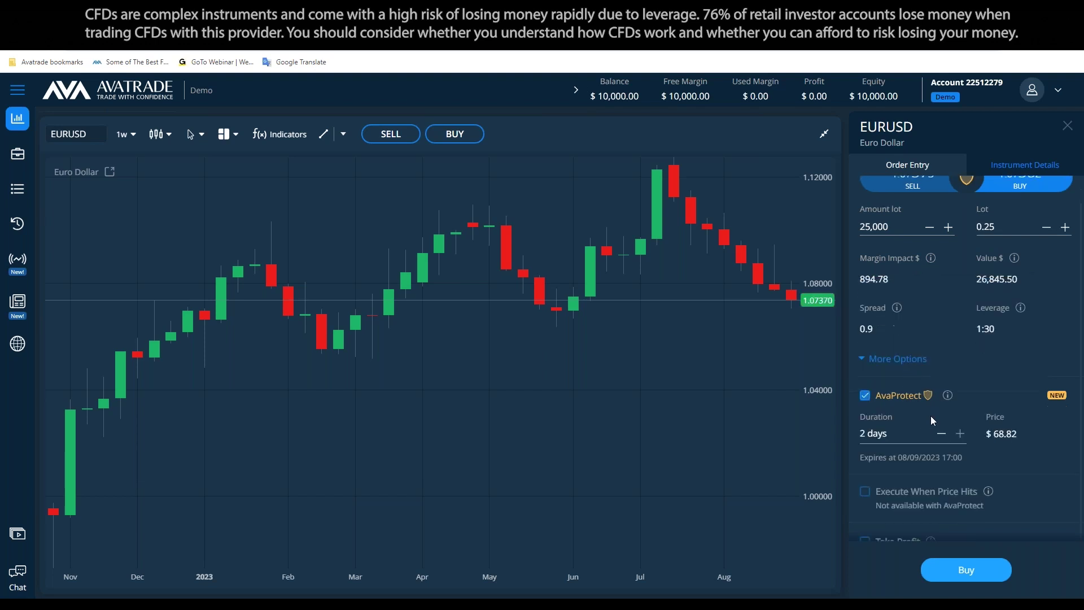
left_click(866, 396)
left_click(865, 413)
scroll(955, 333, "up", 1)
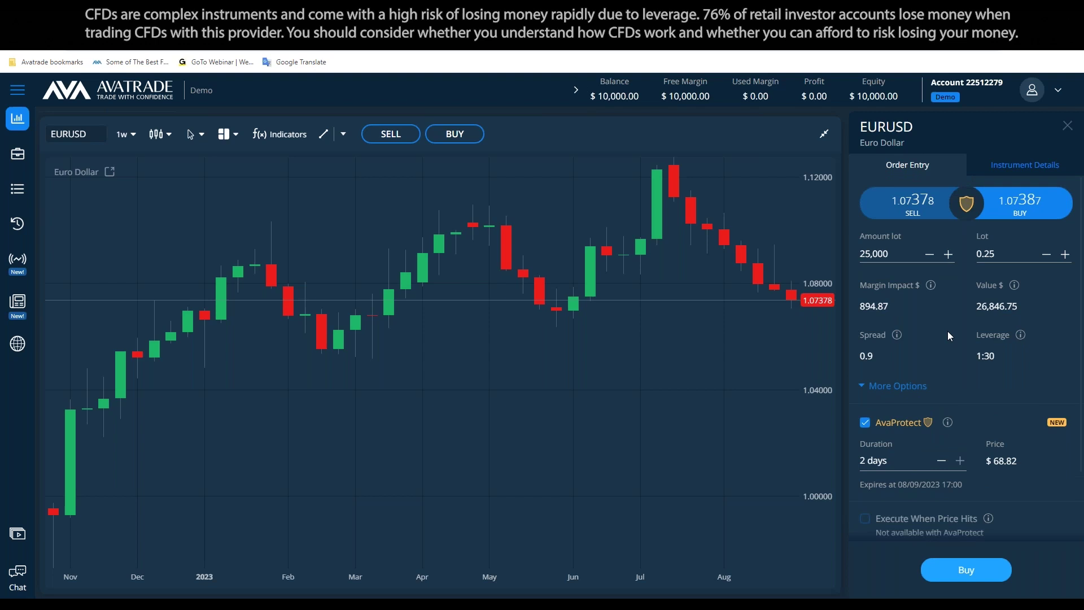
Change the EURUSD lot size from 0.25 to 0.10, an amount of 10,000
left_click(979, 254)
double_click(985, 254)
type("0.5")
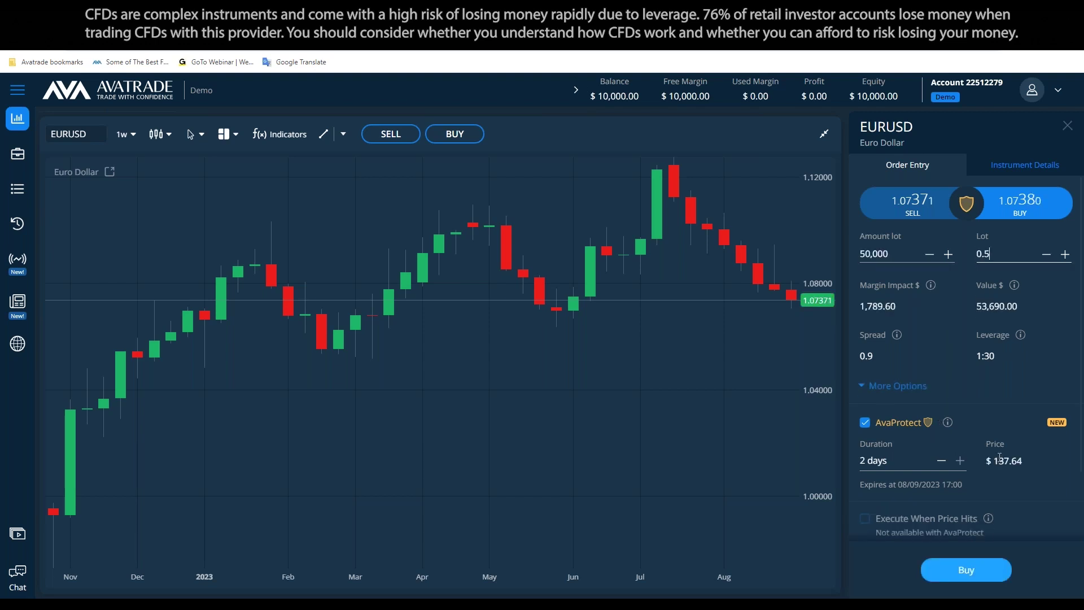
double_click(985, 254)
type("0.1")
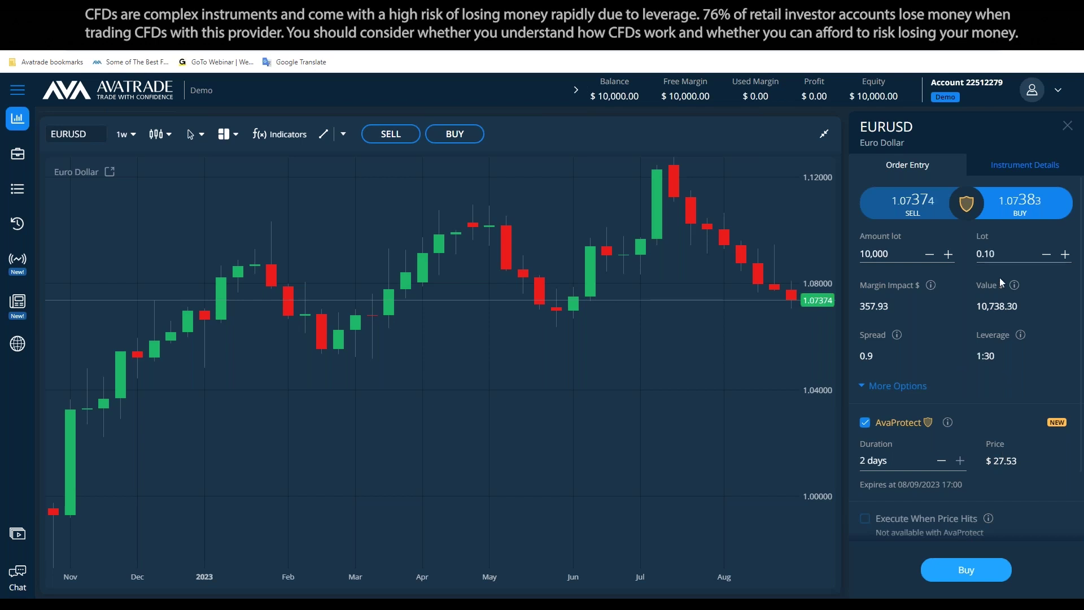
left_click(978, 354)
left_click(344, 139)
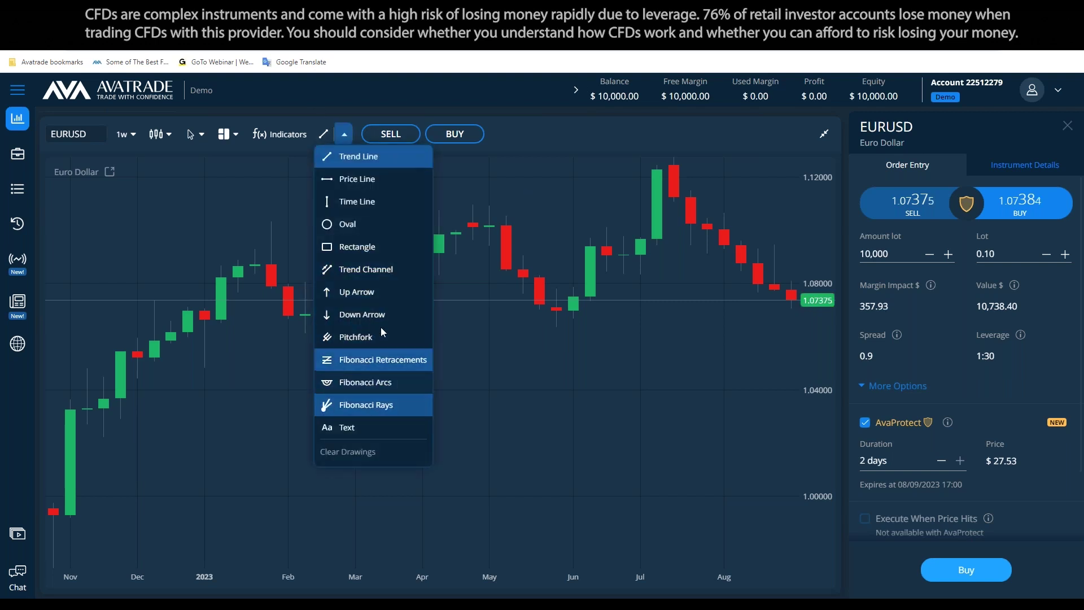
Place an up arrow near the latest EURUSD candles and a horizontal price line at 1.08763
left_click(391, 294)
left_click(708, 285)
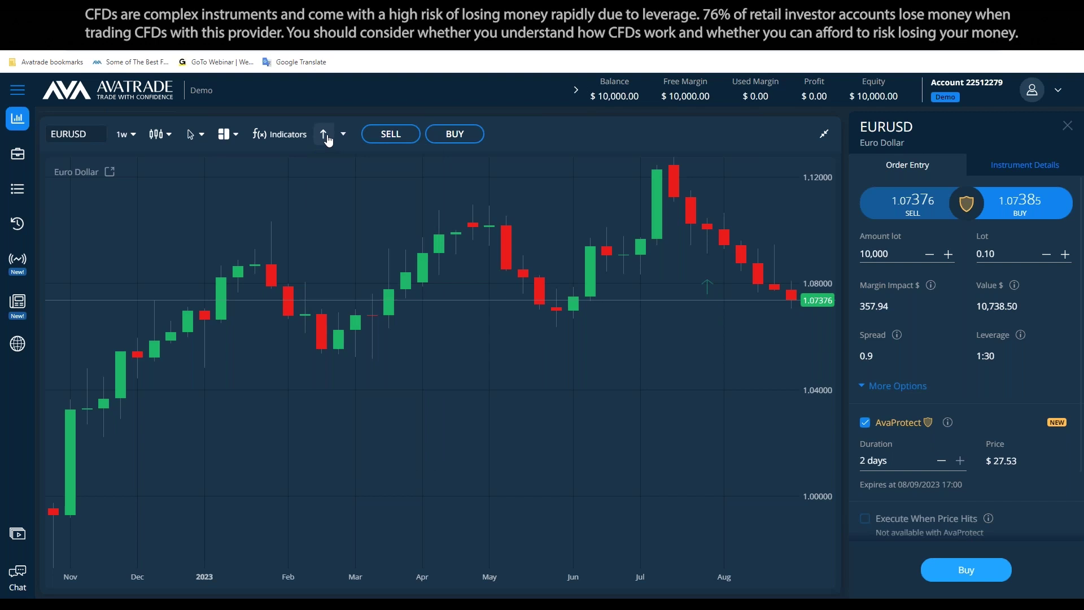
left_click(343, 134)
left_click(372, 178)
left_click(709, 263)
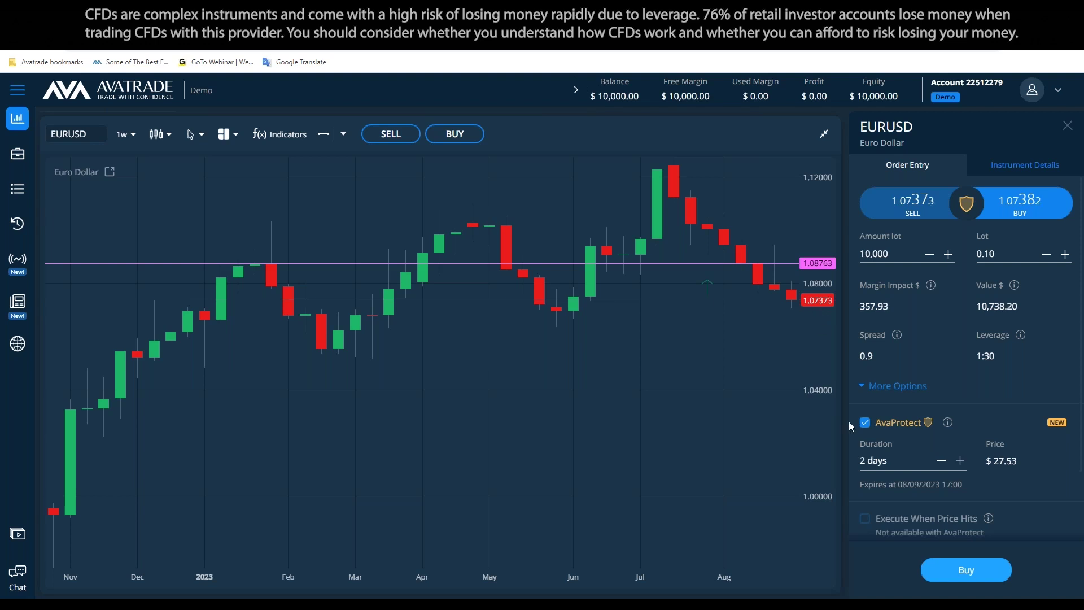
scroll(903, 461, "down", 2)
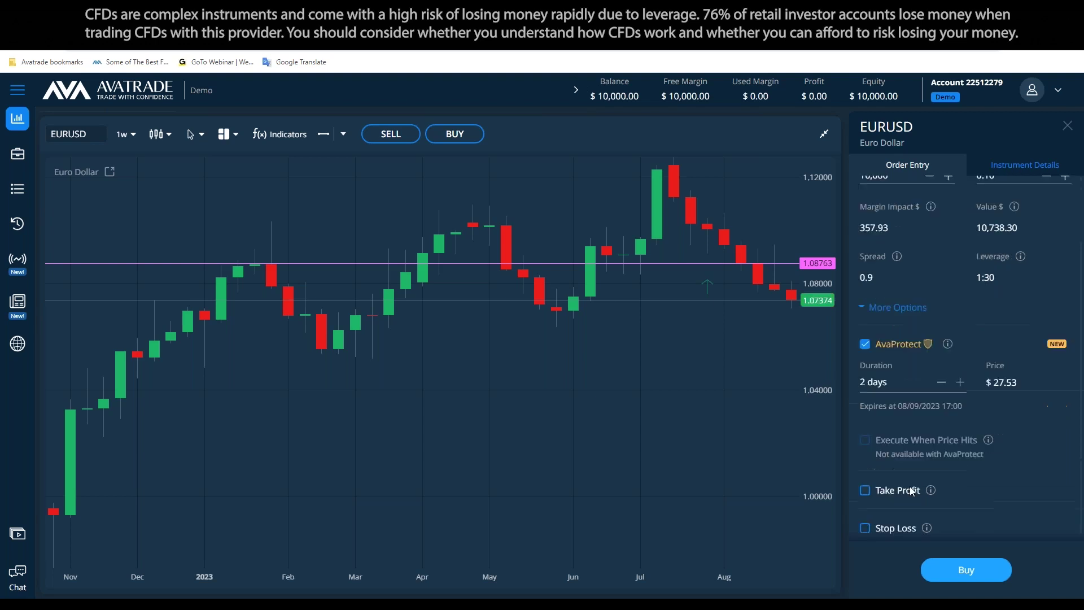
Turn on Take Profit at 1.08454 and Stop Loss at 1.06293 for the EURUSD order
left_click(879, 489)
left_click_drag(882, 464, 867, 469)
type("8454")
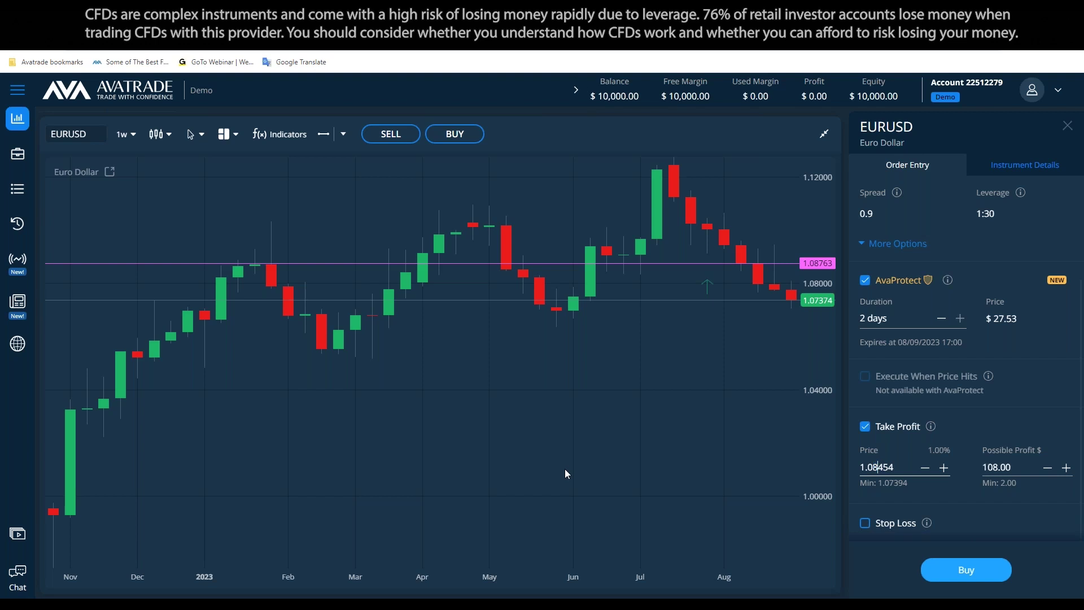
left_click(894, 522)
left_click_drag(880, 505, 872, 505)
type("6293")
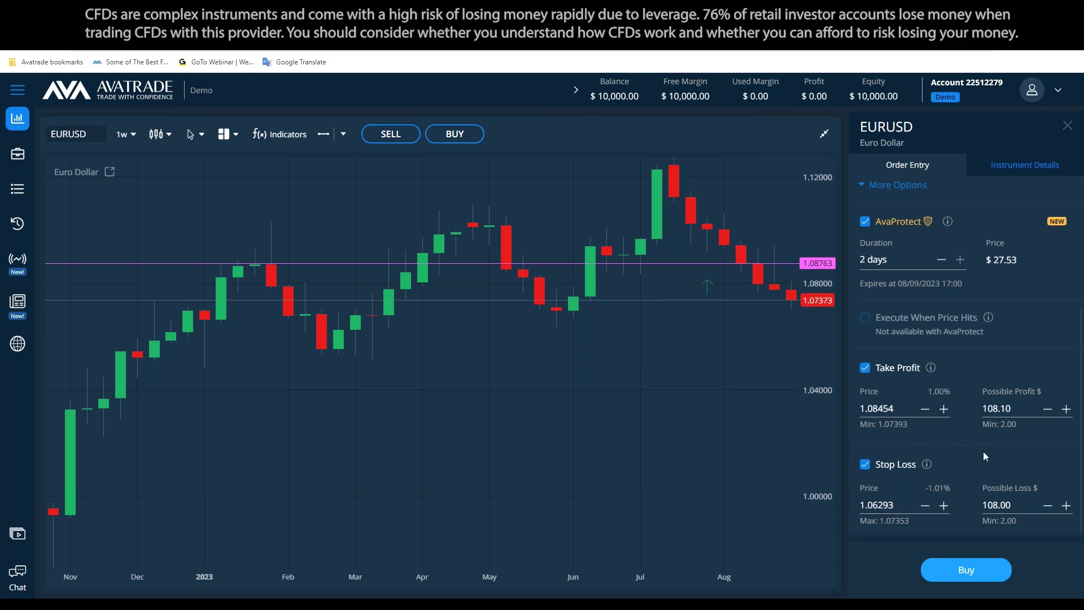
scroll(984, 452, "up", 3)
Drag the purple price line down, then back up to 1.08105
left_click_drag(745, 264, 745, 284)
scroll(1015, 374, "down", 4)
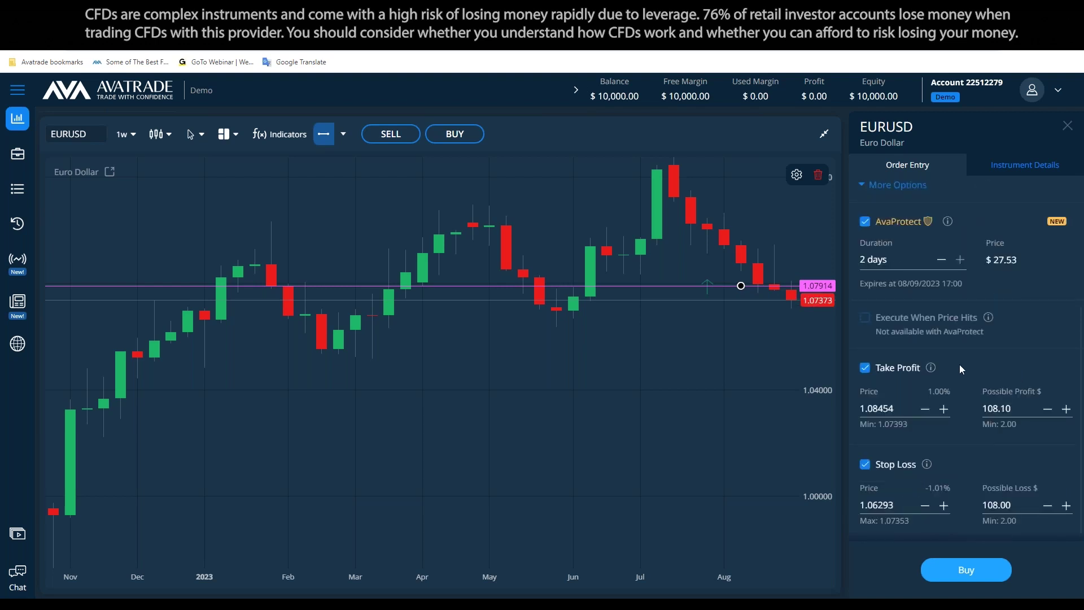
scroll(959, 365, "up", 2)
left_click_drag(772, 285, 777, 273)
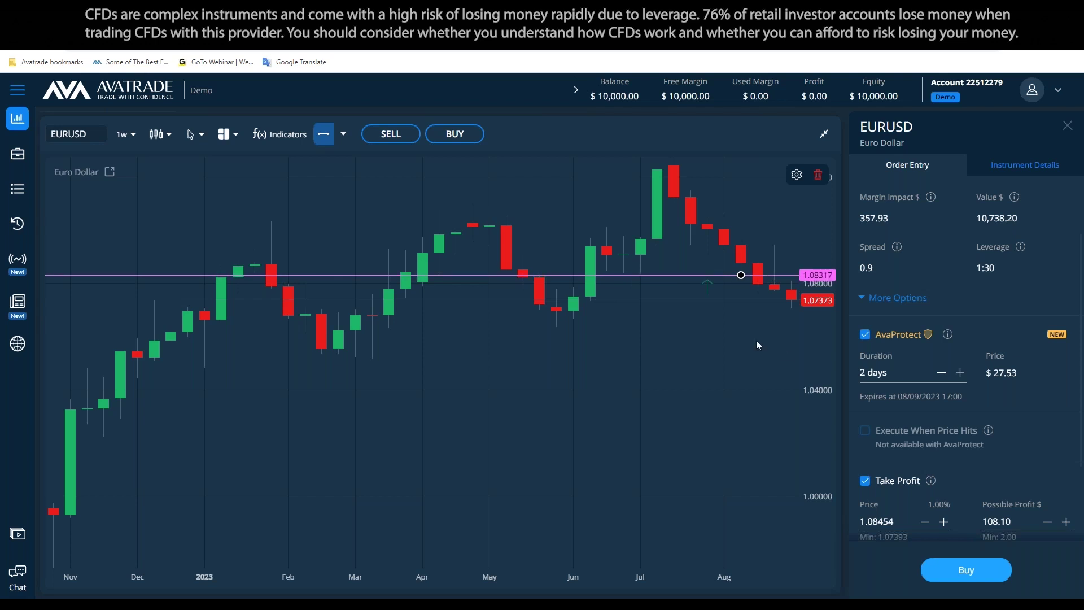
Add another horizontal price line and adjust it to 1.06344
left_click(323, 134)
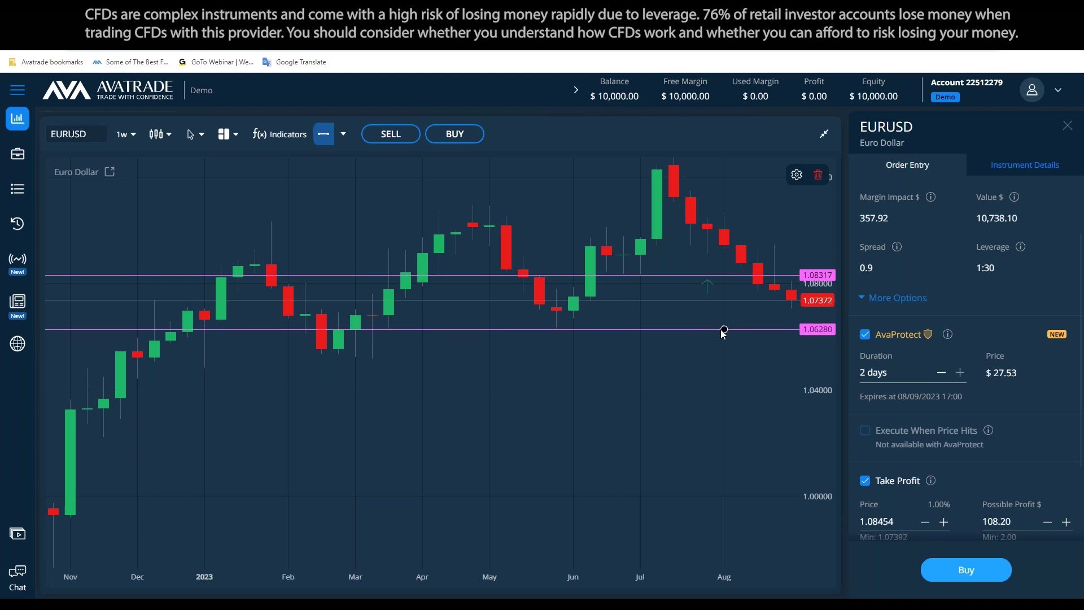
left_click(724, 329)
left_click_drag(786, 333, 787, 331)
scroll(989, 390, "down", 2)
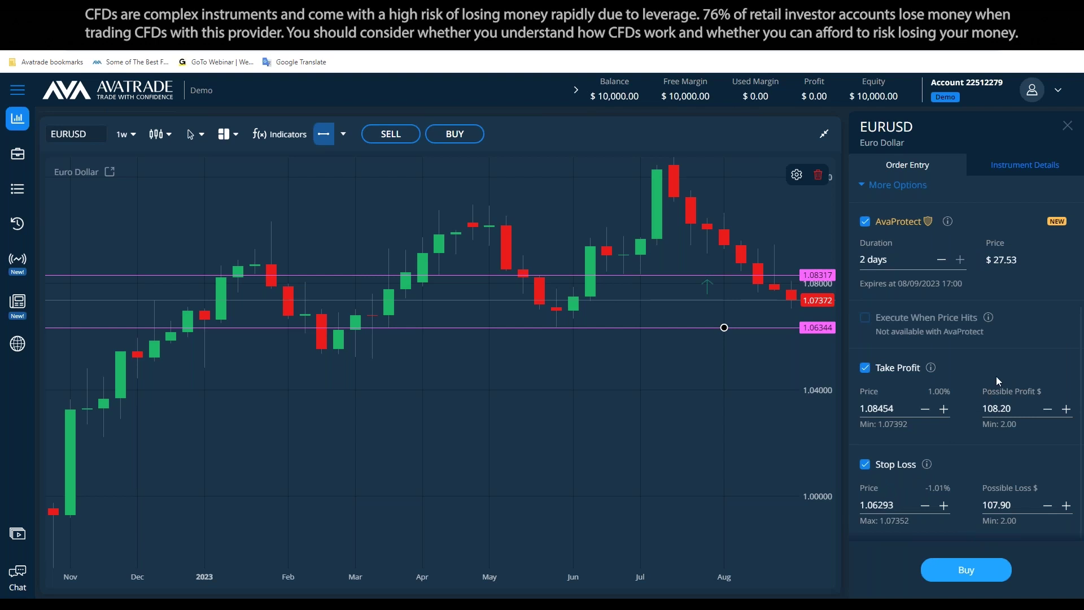
Colour the 1.08317 price line green and the 1.06344 line red, then select the take-profit profit amount
double_click(741, 275)
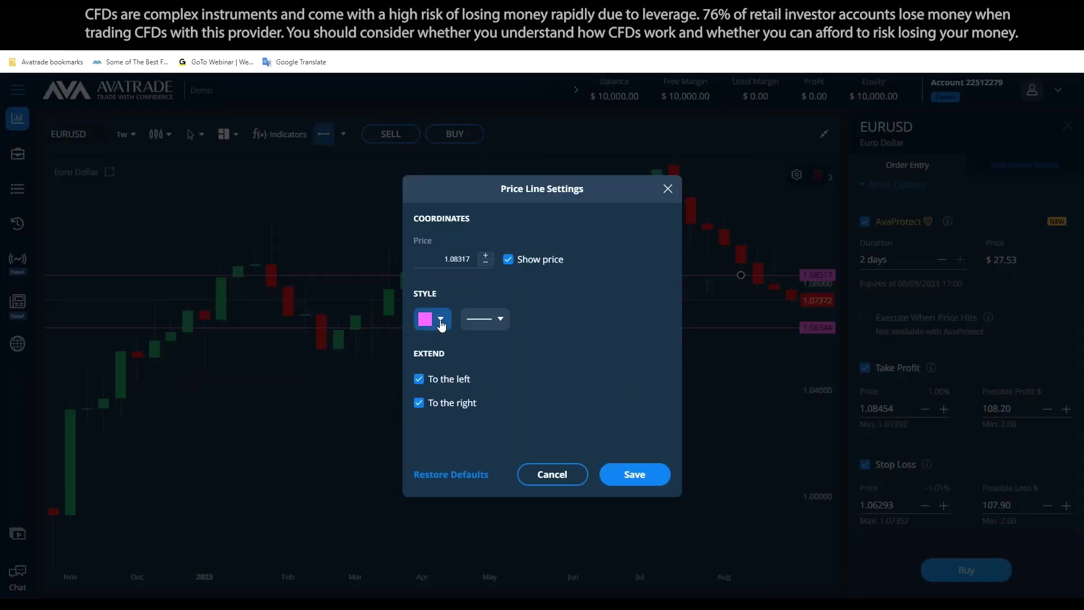
left_click(440, 320)
left_click(520, 422)
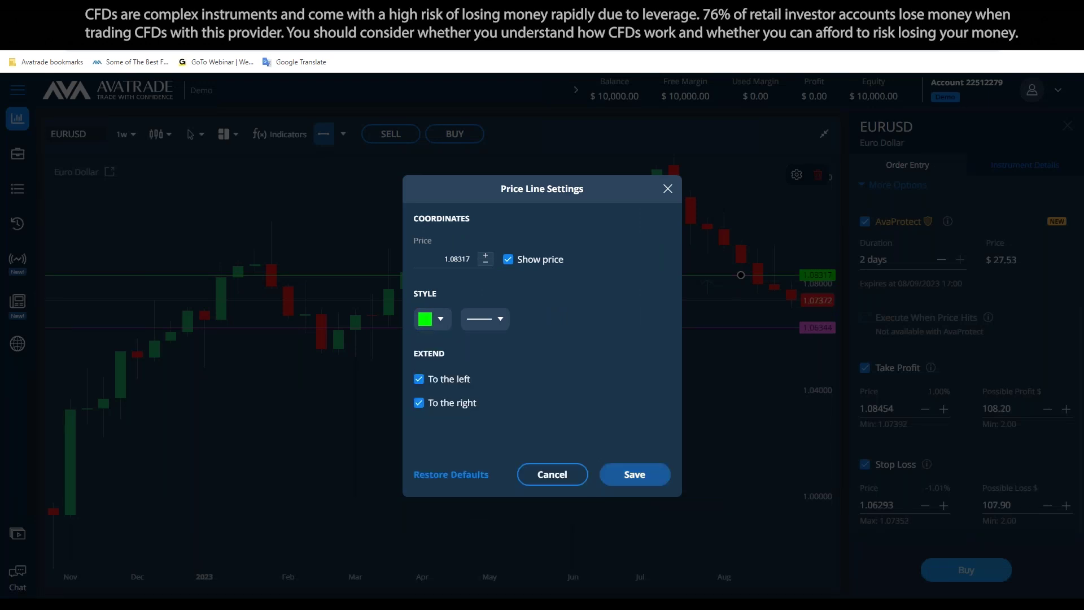
left_click(634, 473)
double_click(724, 328)
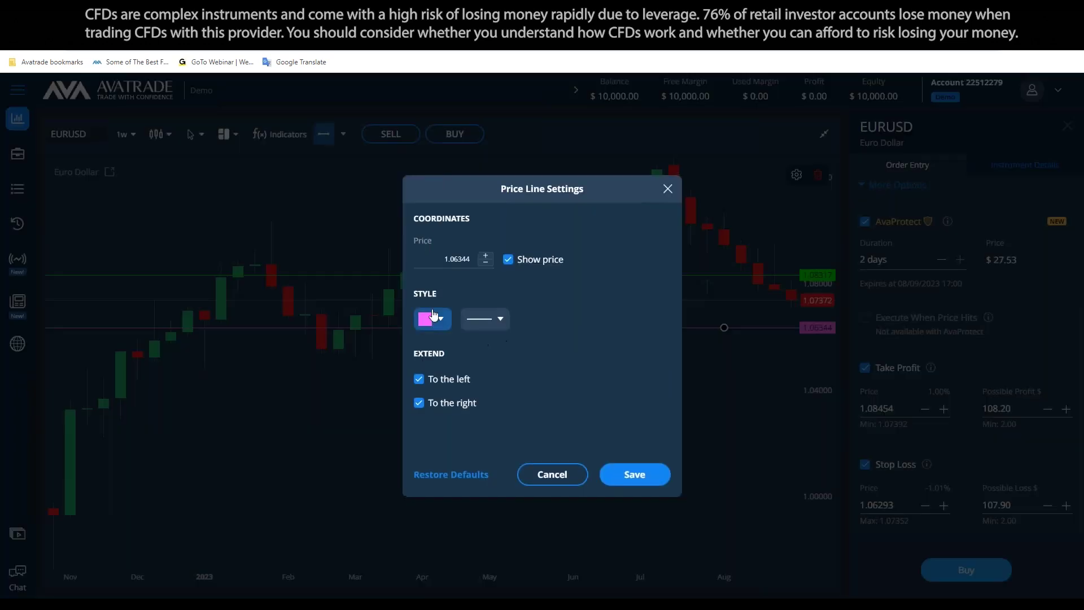
left_click(440, 319)
left_click(424, 422)
left_click(634, 474)
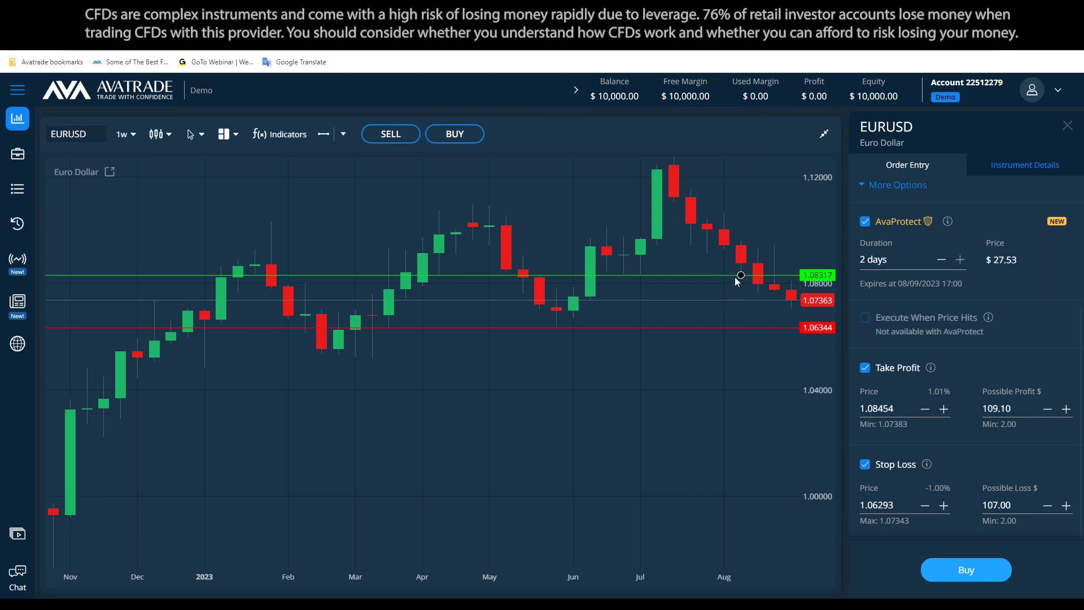
mouse_move(931, 368)
left_click(1012, 412)
Add 'Scenario A' and 'Scenario B' headings below the AVAProtect notes, with blank lines after Scenario A
key("alt+Tab")
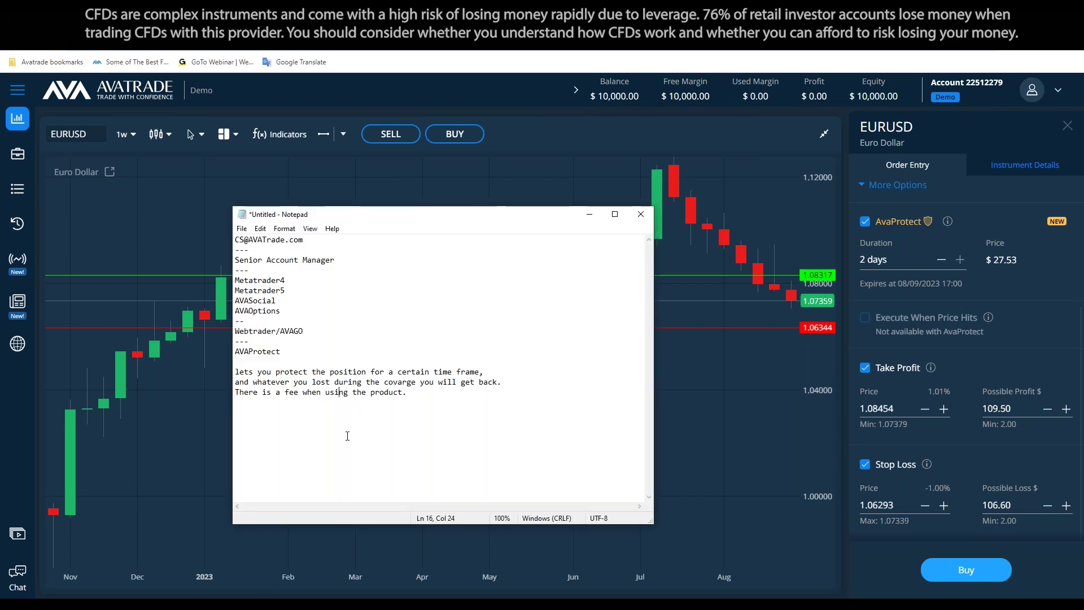
key("Return")
key("Return")
type("Scena")
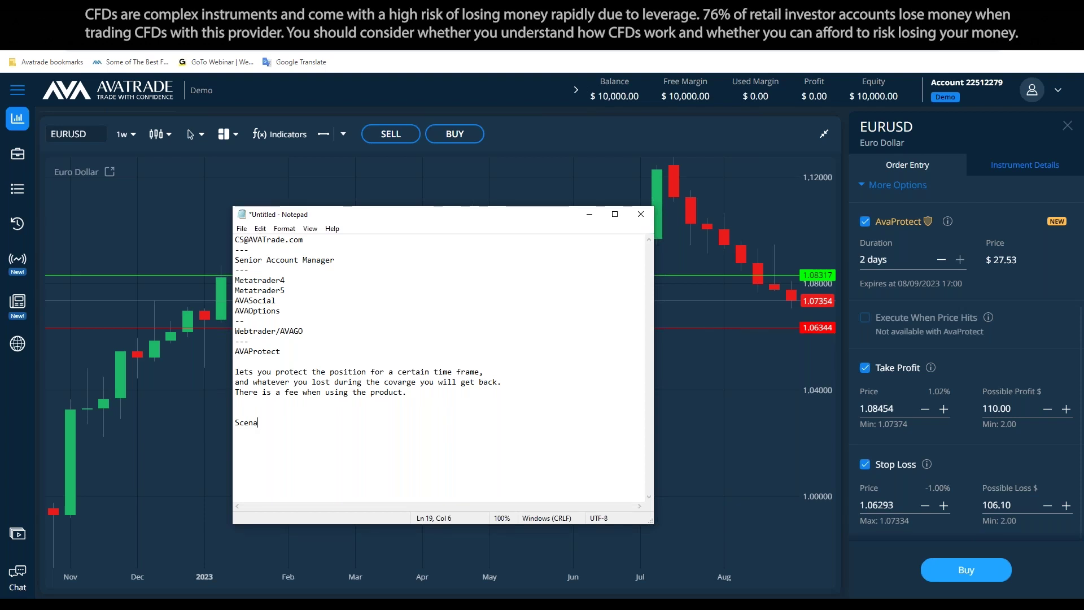
type("rioa")
type("A ")
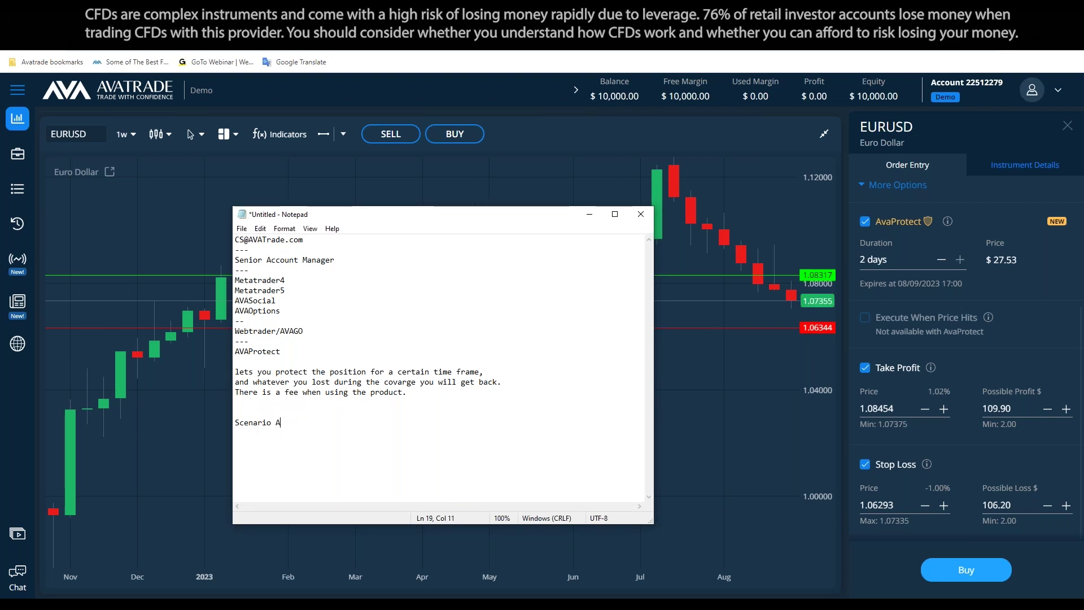
type("Scenario B")
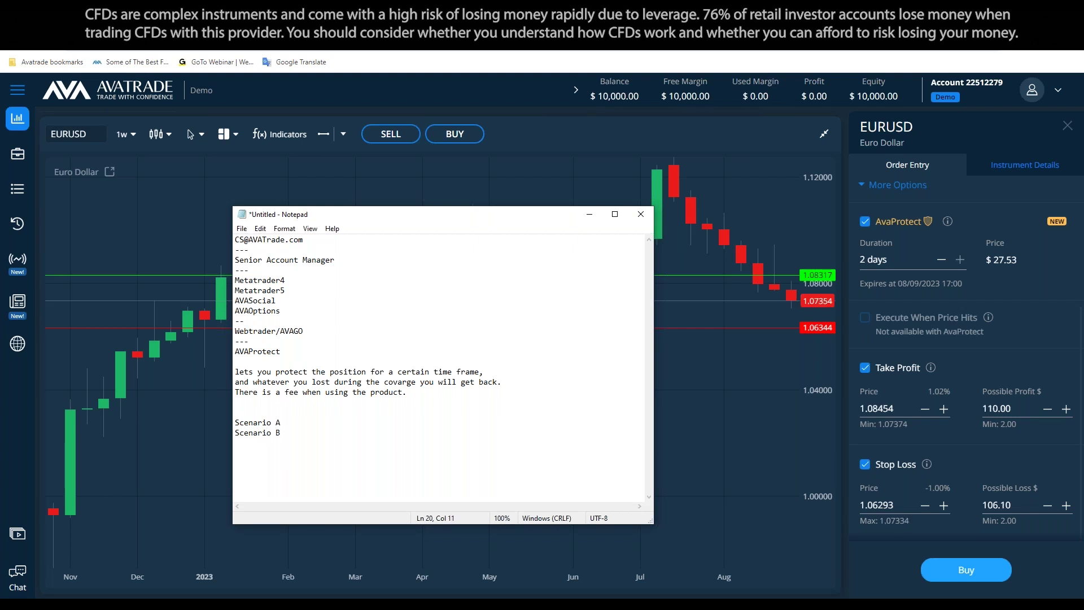
left_click(318, 416)
key("Return")
key("Return")
key("Up")
Under Scenario A, write Profit:108$ and Fee:-27.5$
type("Prpo")
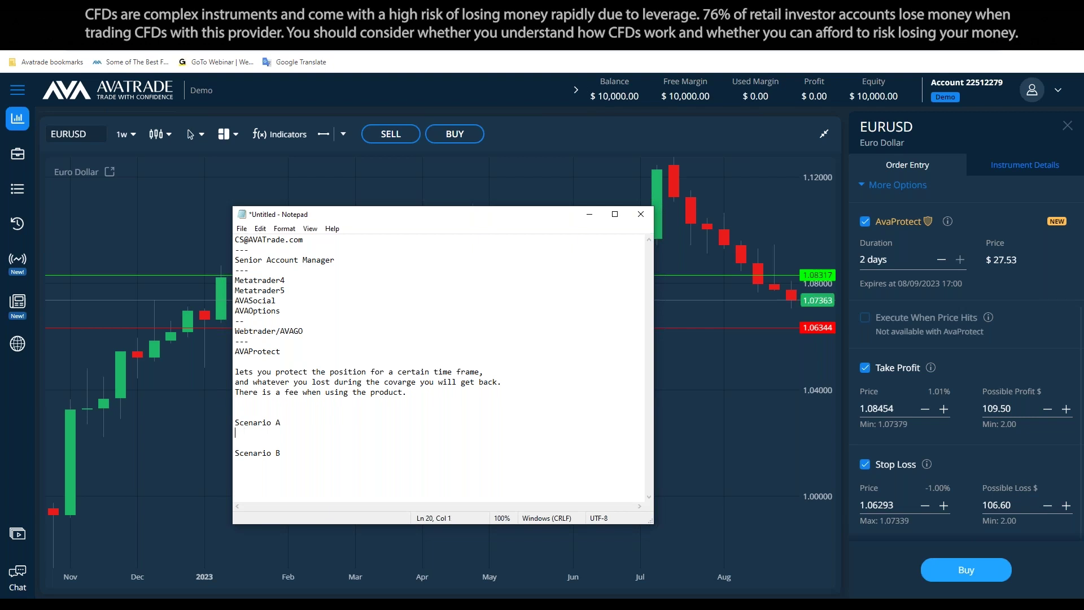
key("BackSpace")
key("BackSpace")
type("ofit:")
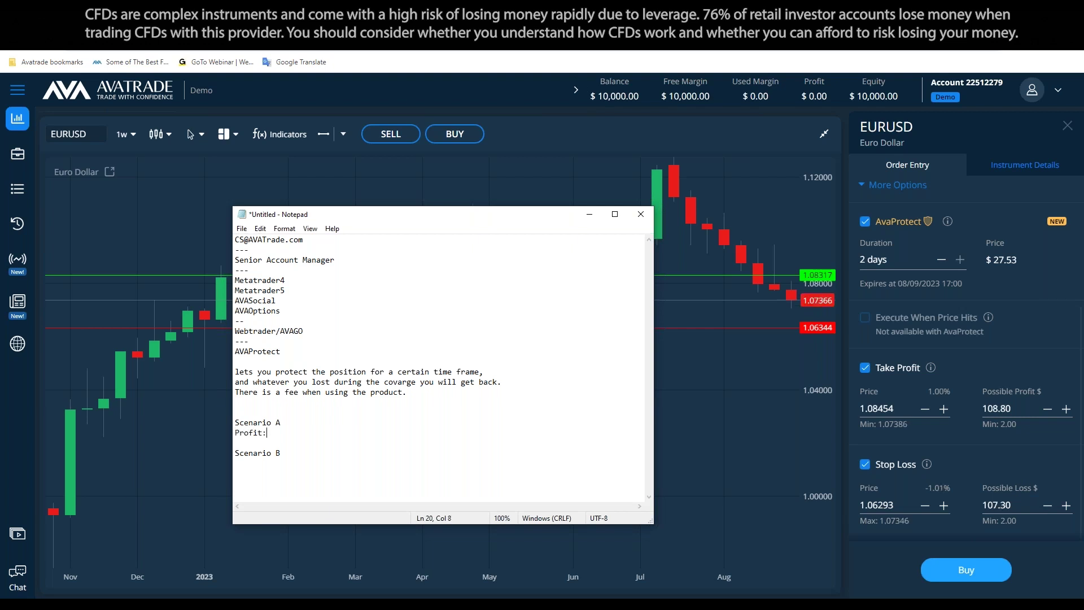
type("108")
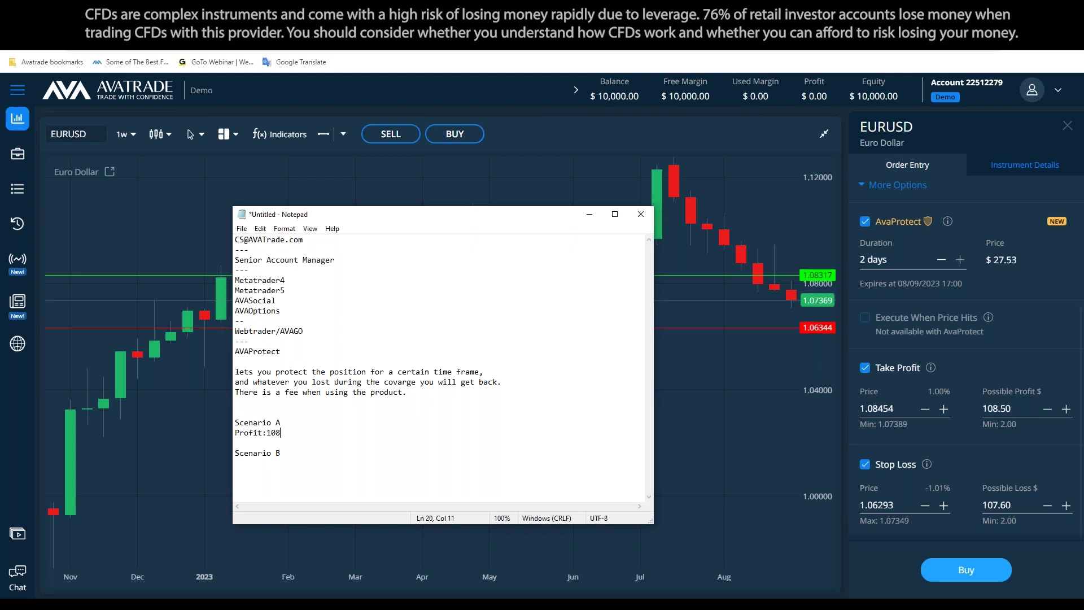
type("$")
key("Return")
type("Fee:27.")
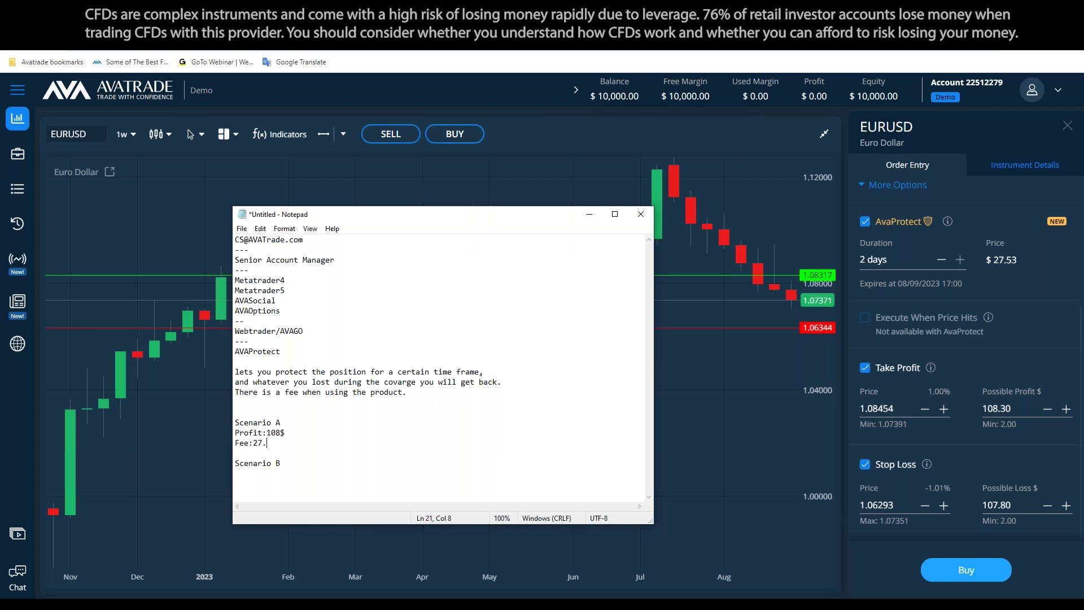
type("5$")
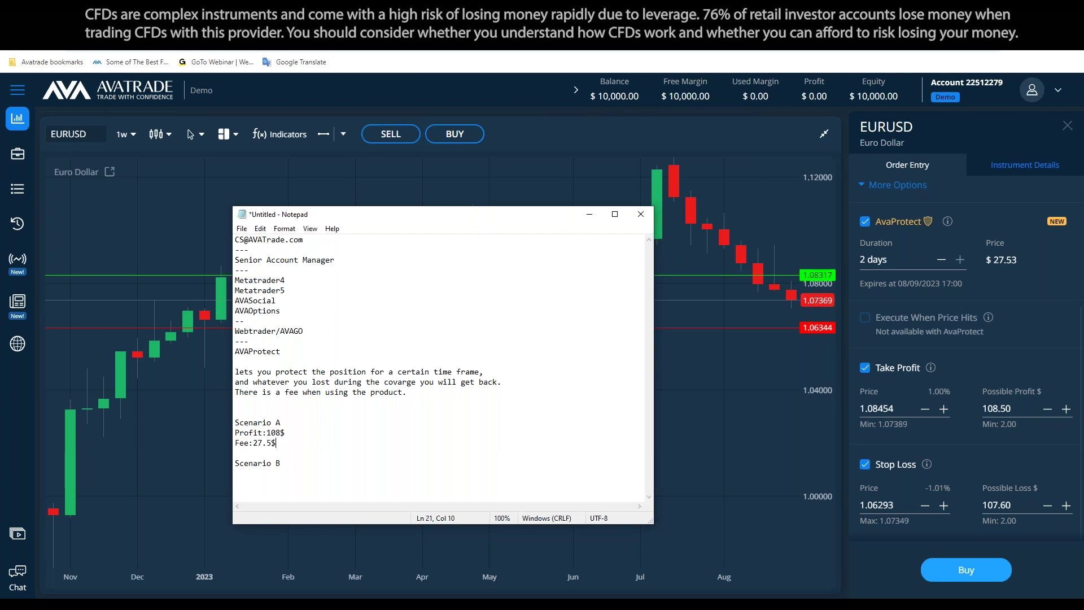
left_click(254, 442)
type("-")
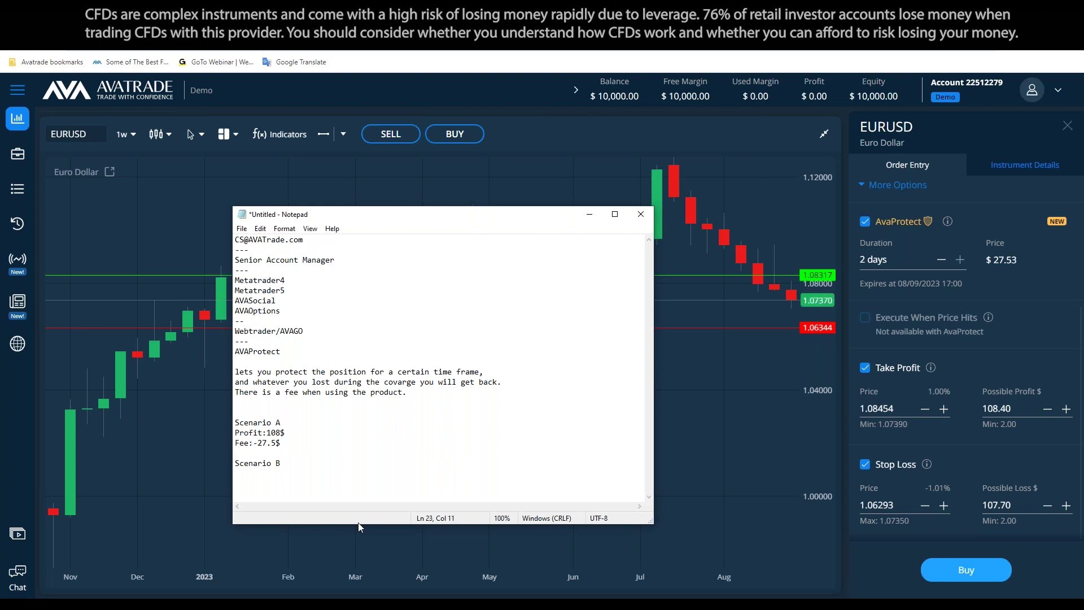
Under Scenario B, write Loss:108$, Fee:-27.5$ and a 'Loss returned:' line
left_click_drag(358, 523, 358, 552)
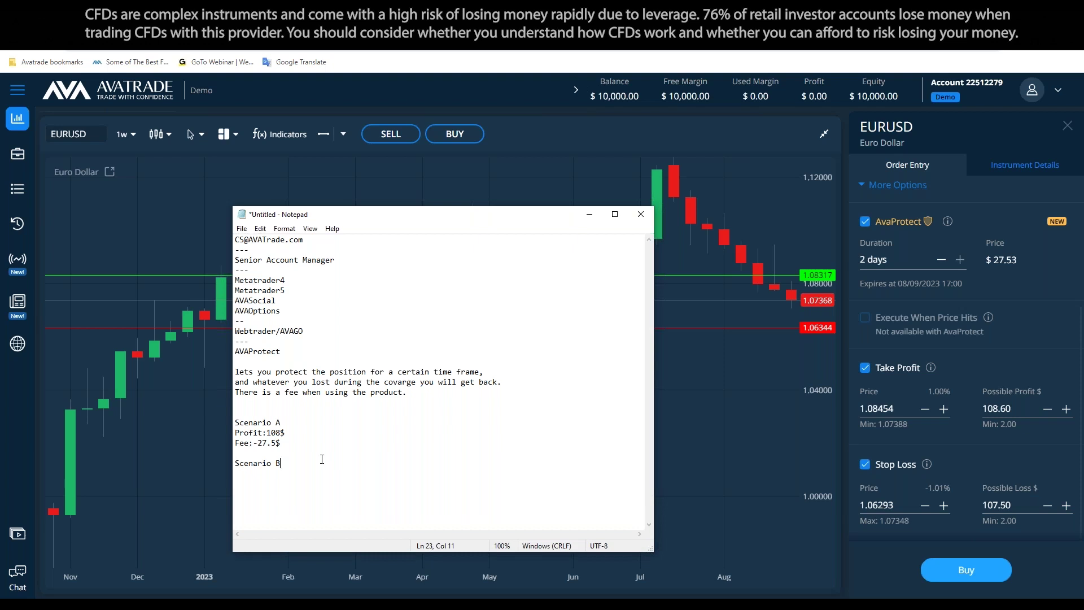
key("Return")
type("Loss")
type(":")
type("Fee")
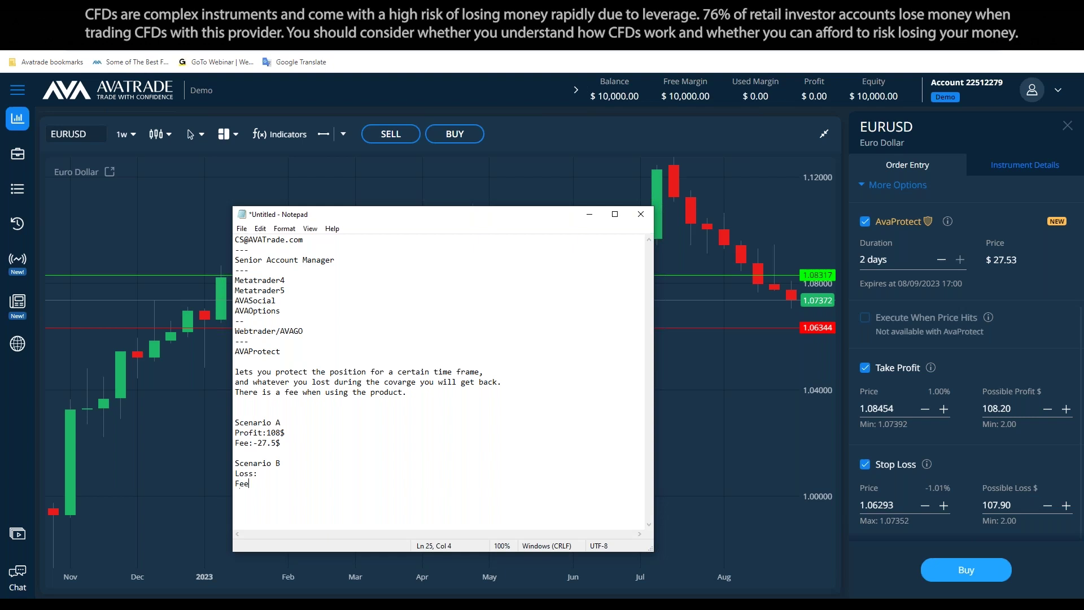
type("Loss re")
type("tu")
type("rned:")
type(":")
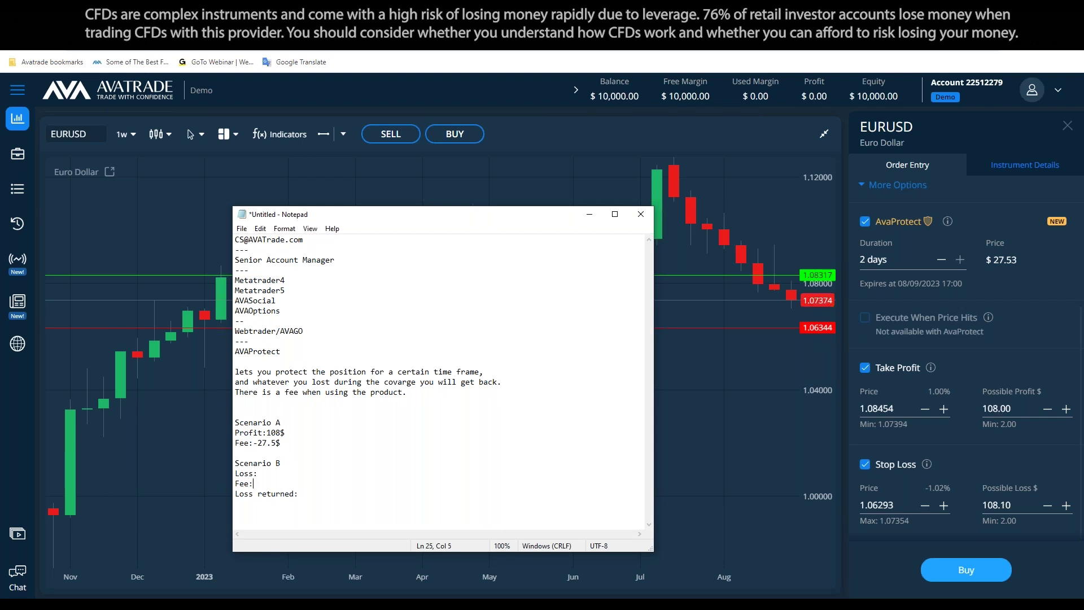
key("Up")
key("End")
type("108$")
key("Down")
type("27.5$")
left_click(262, 483)
type("*")
key("BackSpace")
type("-")
Complete Loss returned with 108$ and add plus signs before the loss and profit amounts
key("ctrl+End")
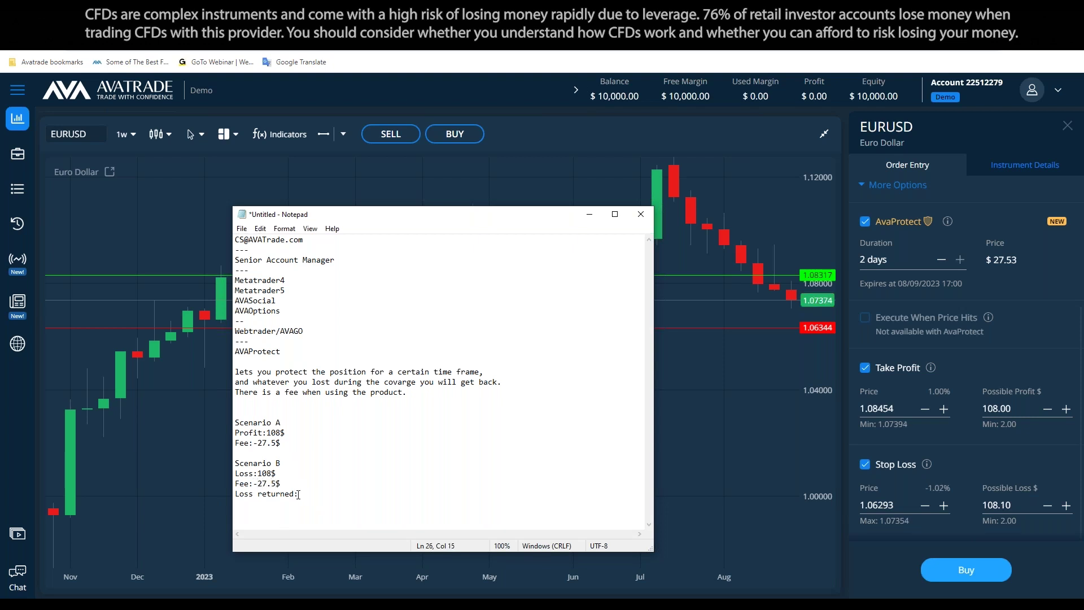
type("1")
type("08$")
type("+")
left_click(260, 475)
type("+")
left_click(267, 433)
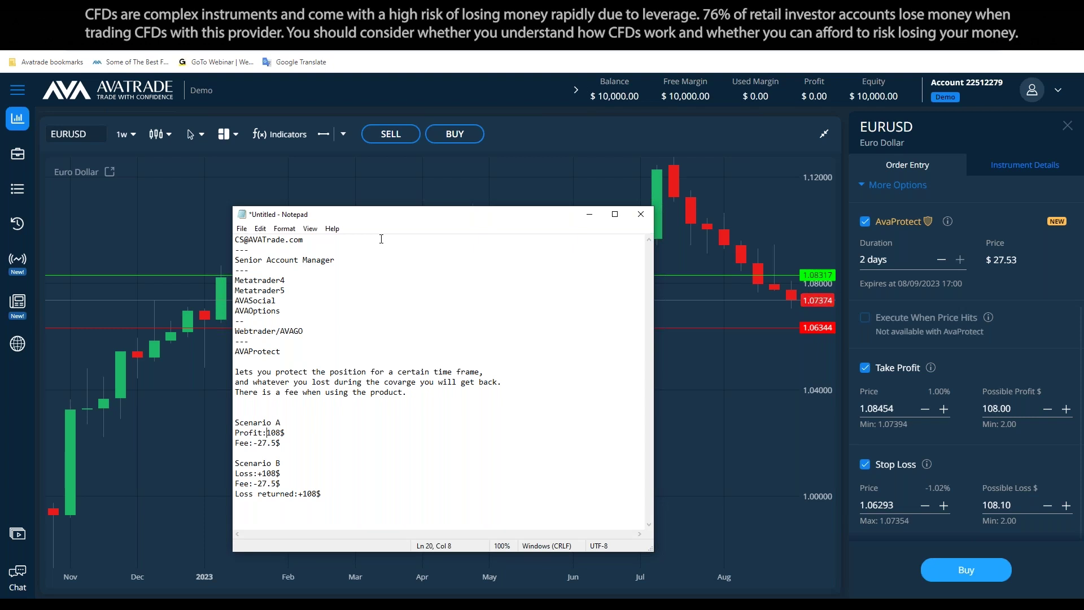
type("+")
left_click(353, 492)
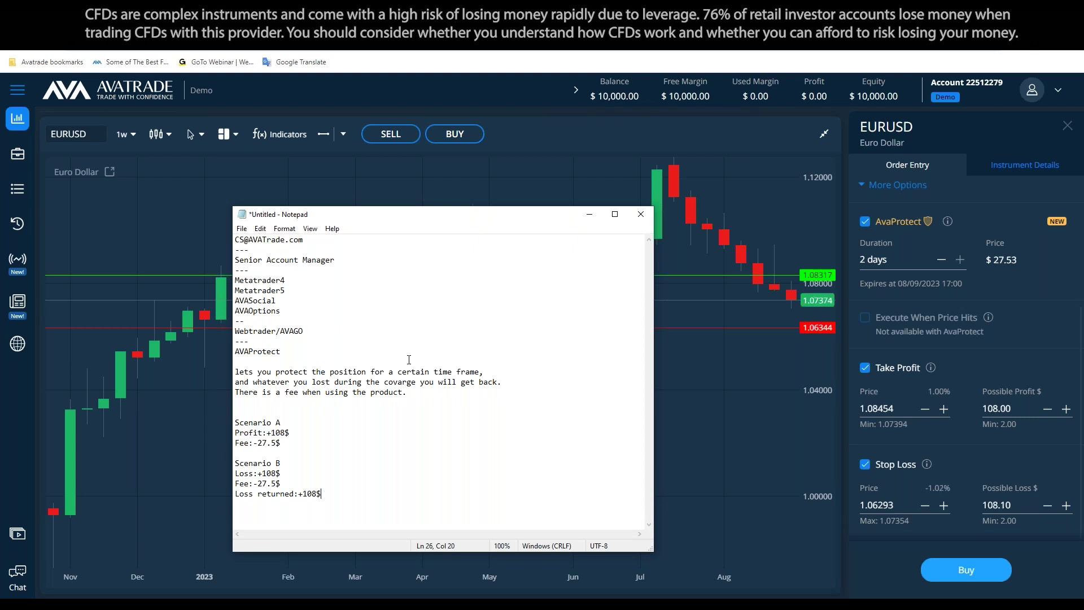
Insert a 'FoX/Gold/Silver' line above Scenario A
left_click(388, 407)
key("Return")
key("Return")
type("Fo")
type("X")
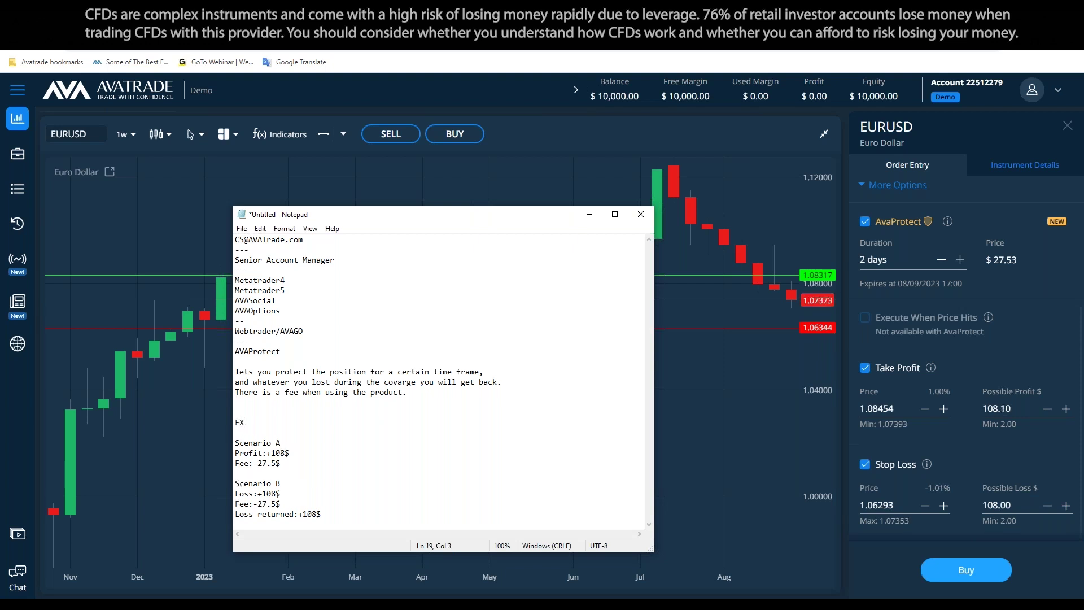
type("/Gold/Silver")
Select and delete all the notes text, then minimize Notepad
left_click(426, 495)
left_click_drag(345, 514, 231, 218)
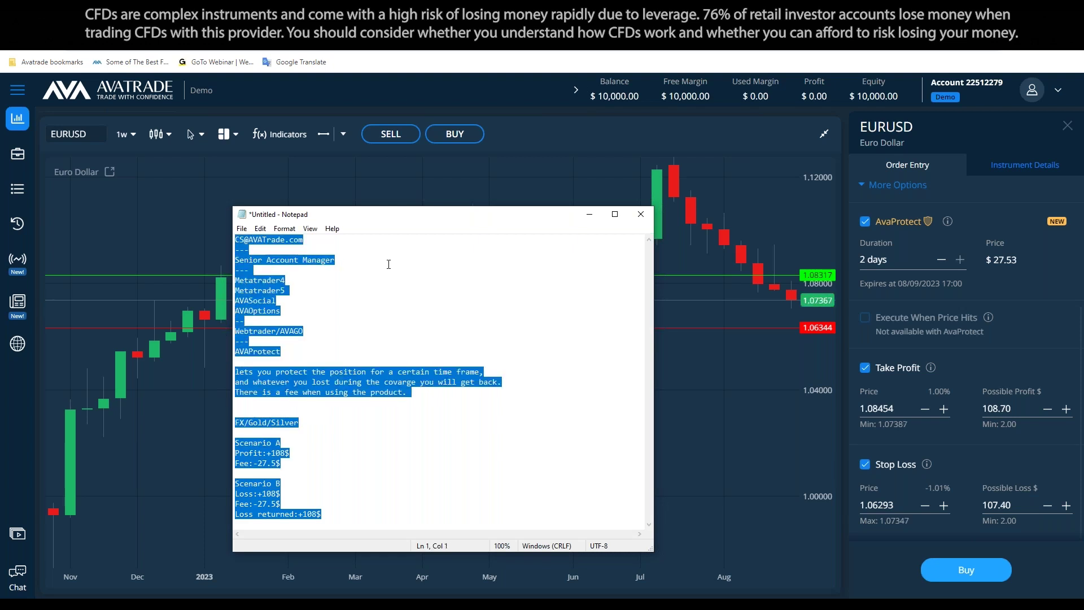
key("Delete")
left_click(590, 216)
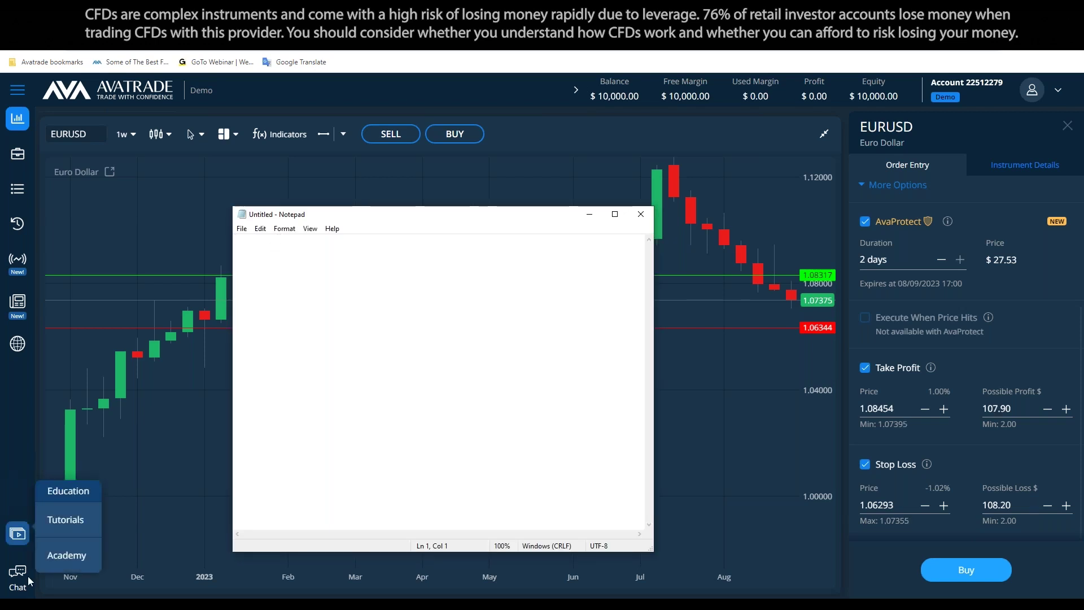
mouse_move(29, 576)
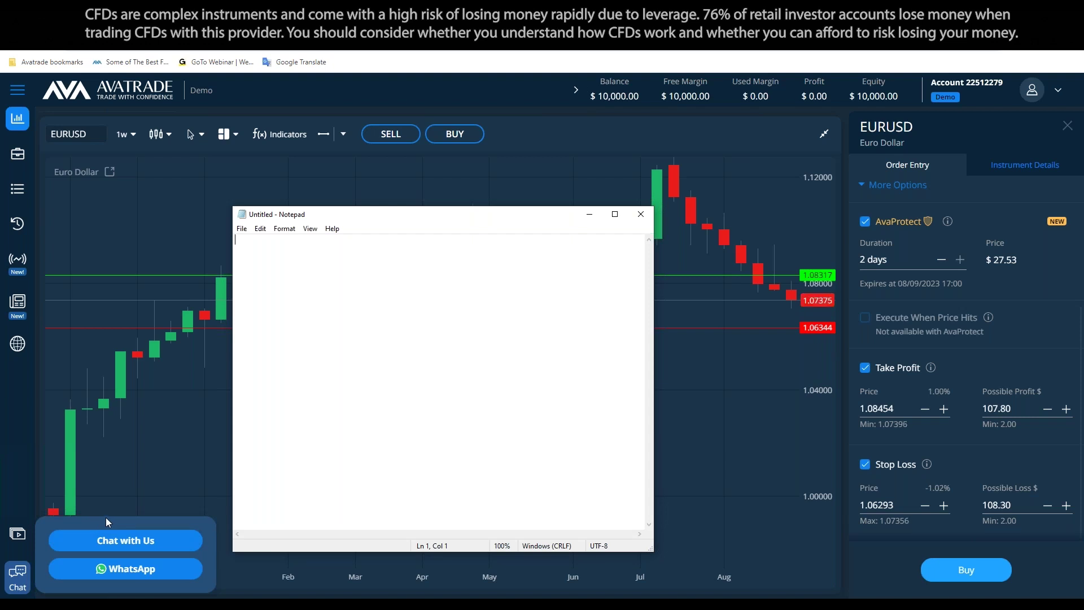
Dismiss the chat contact options, shrink Notepad and hide it to reveal the EURUSD weekly chart
left_click(109, 522)
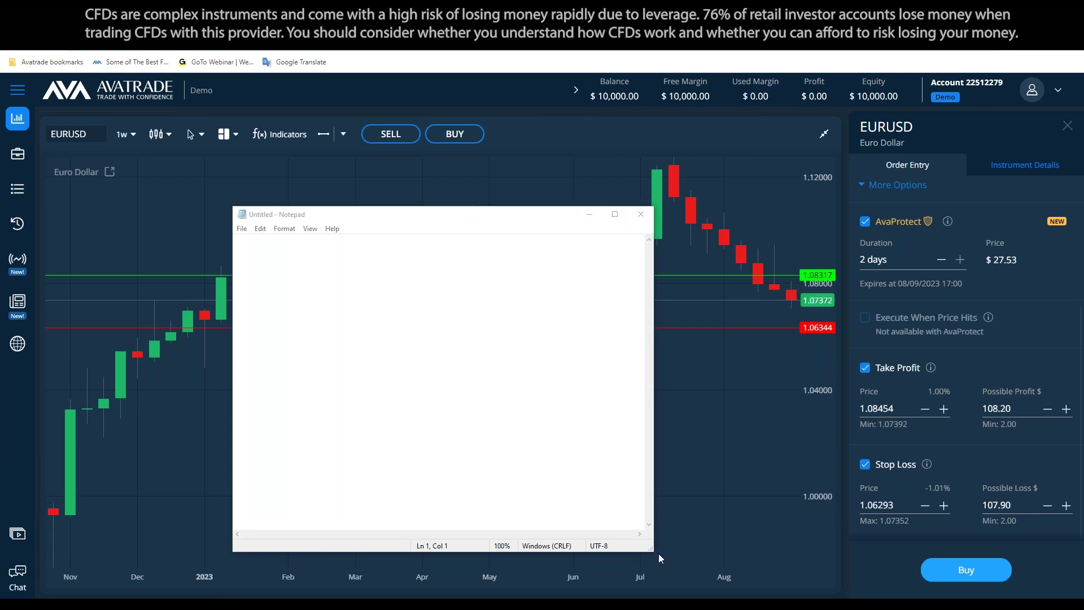
left_click_drag(653, 552, 635, 514)
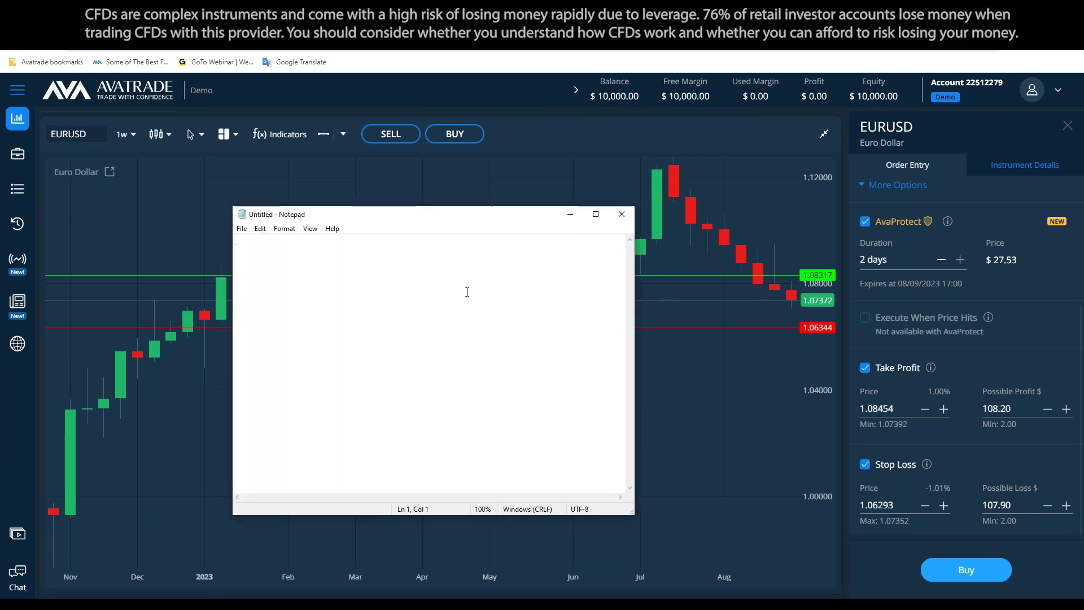
left_click(570, 214)
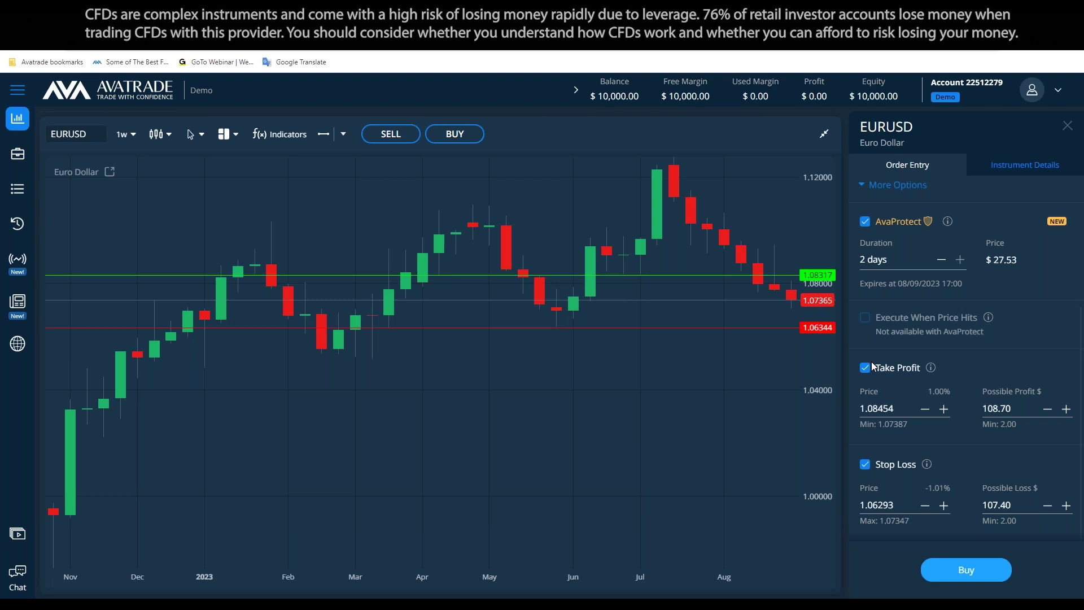
Show the watchlist, expand the Commodities categories, and open the Platinum chart at full screen
left_click(824, 134)
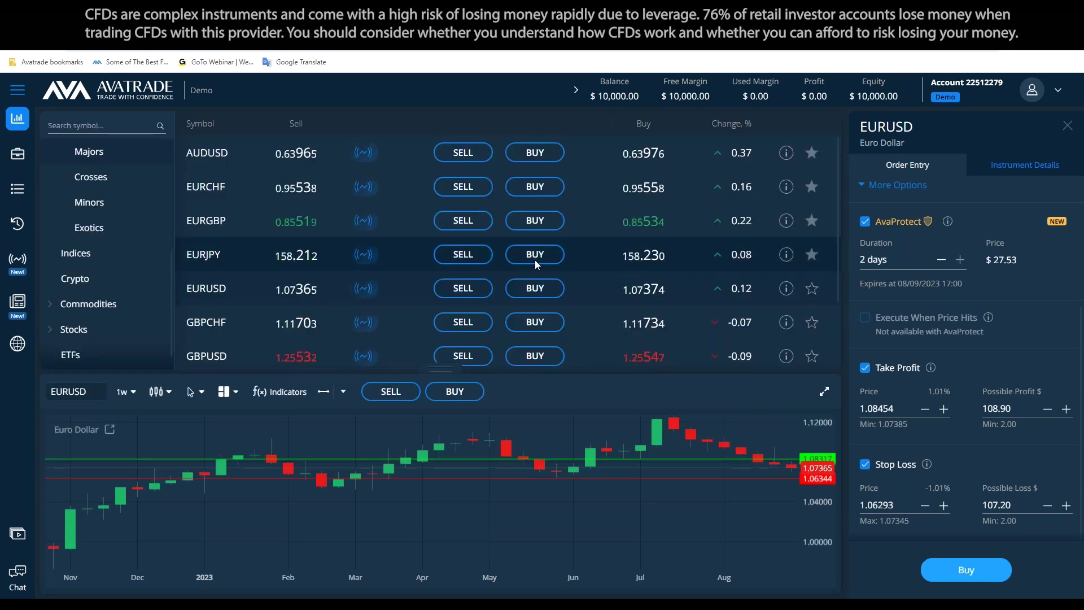
scroll(124, 228, "up", 1)
scroll(110, 260, "down", 2)
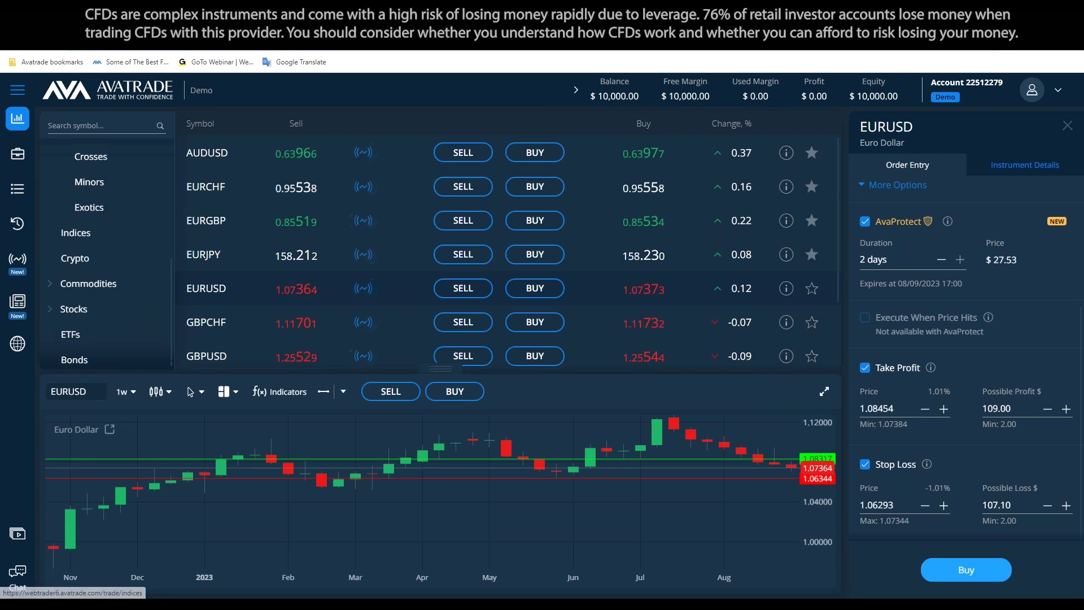
left_click(100, 286)
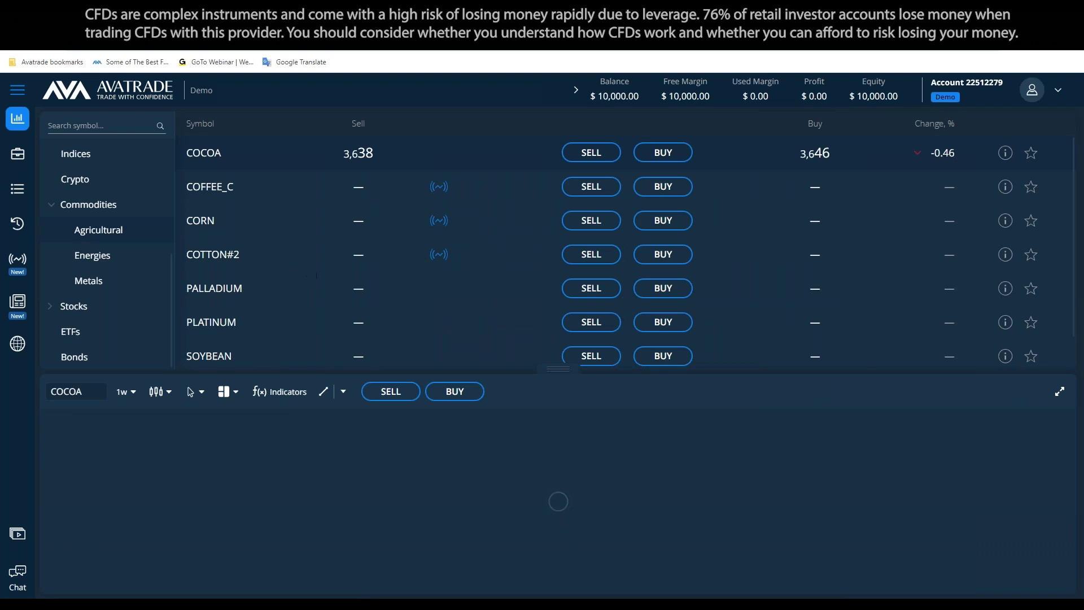
left_click(285, 331)
left_click(1060, 391)
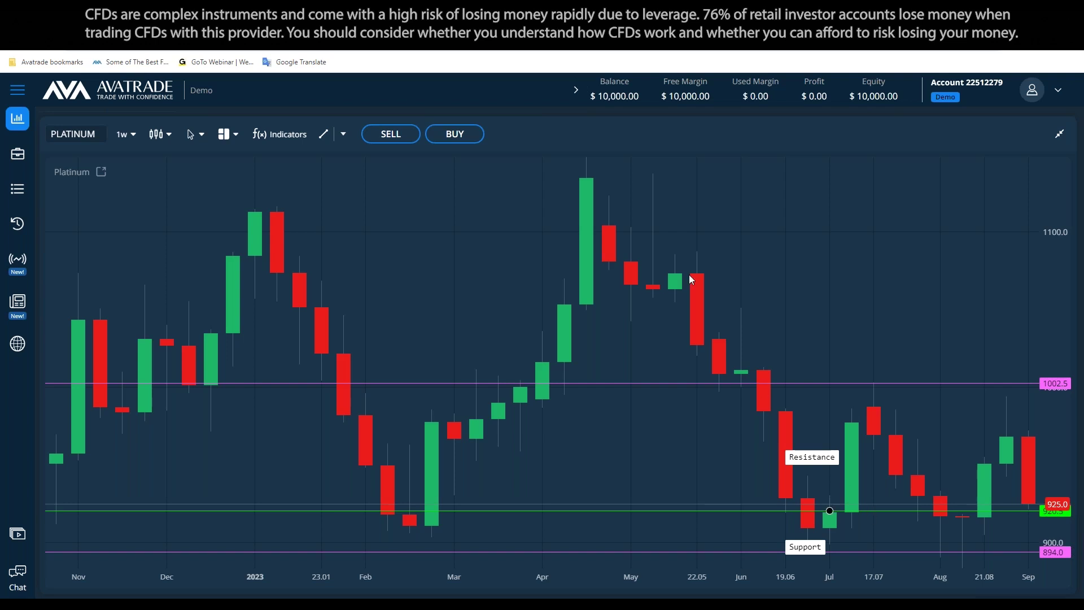
Clear all drawings from the Platinum chart and shrink it back beside the symbol list
left_click(342, 134)
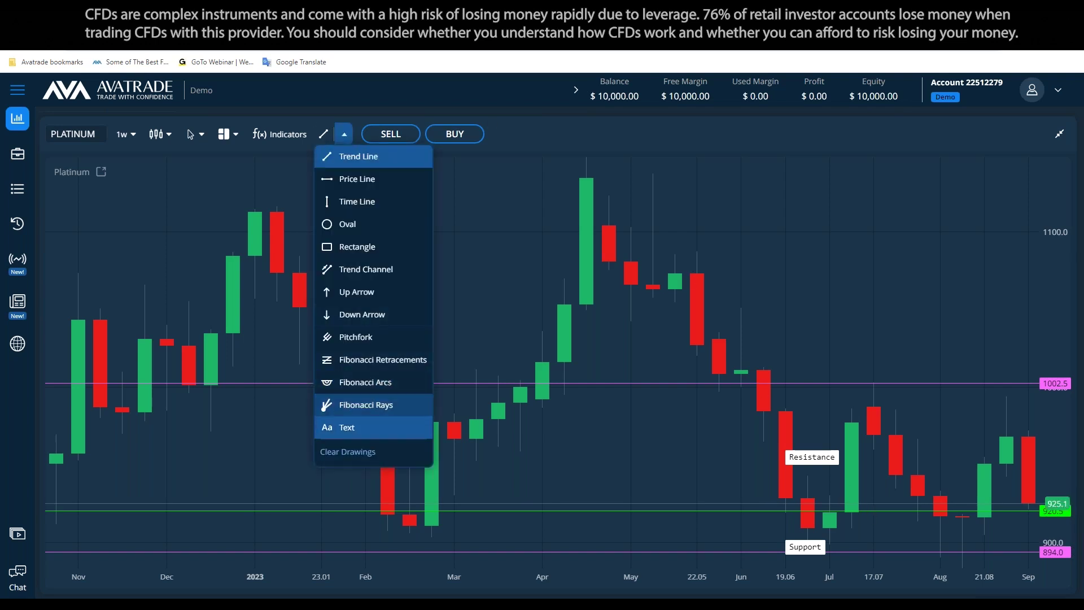
left_click(349, 450)
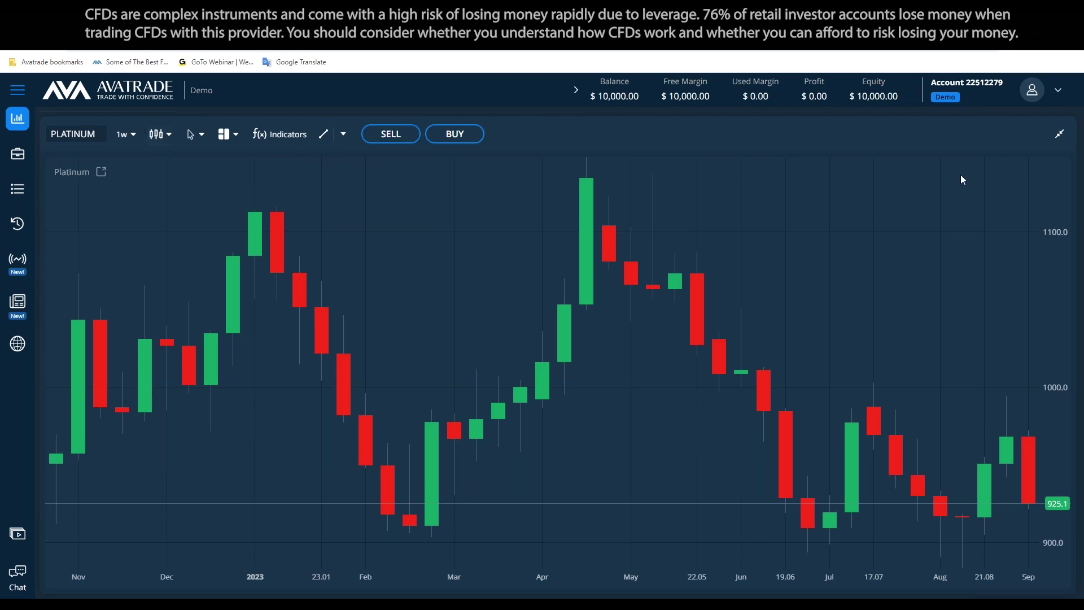
left_click(1057, 137)
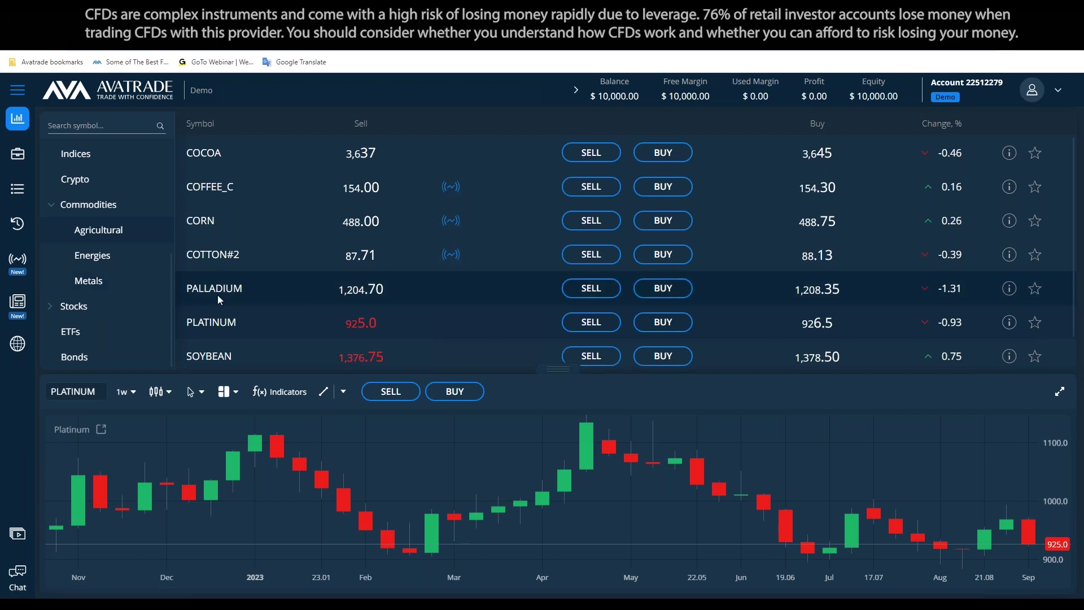
Maximise the Platinum weekly chart and bring up a blank Untitled Notepad over it
left_click(1059, 390)
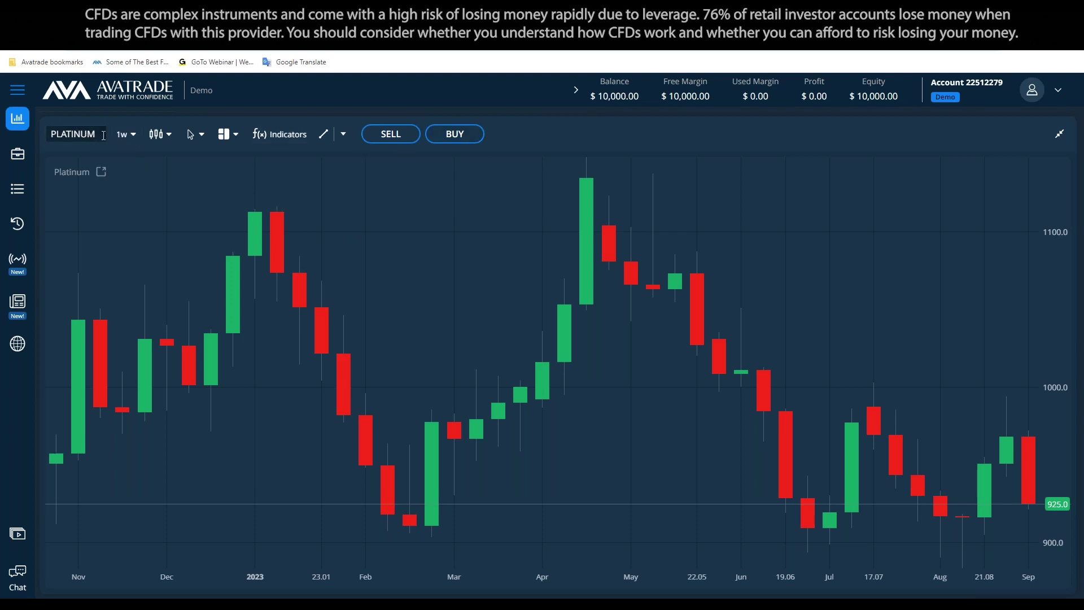
left_click(234, 588)
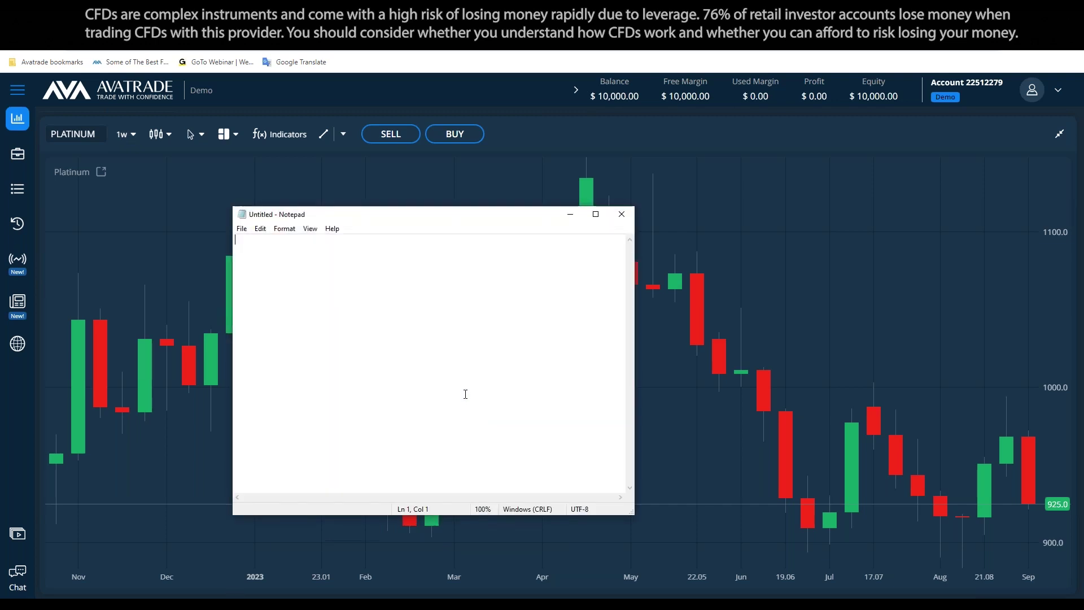
Type 'PLATINUM' with blank lines after it, then return to the Platinum chart
type("PLA")
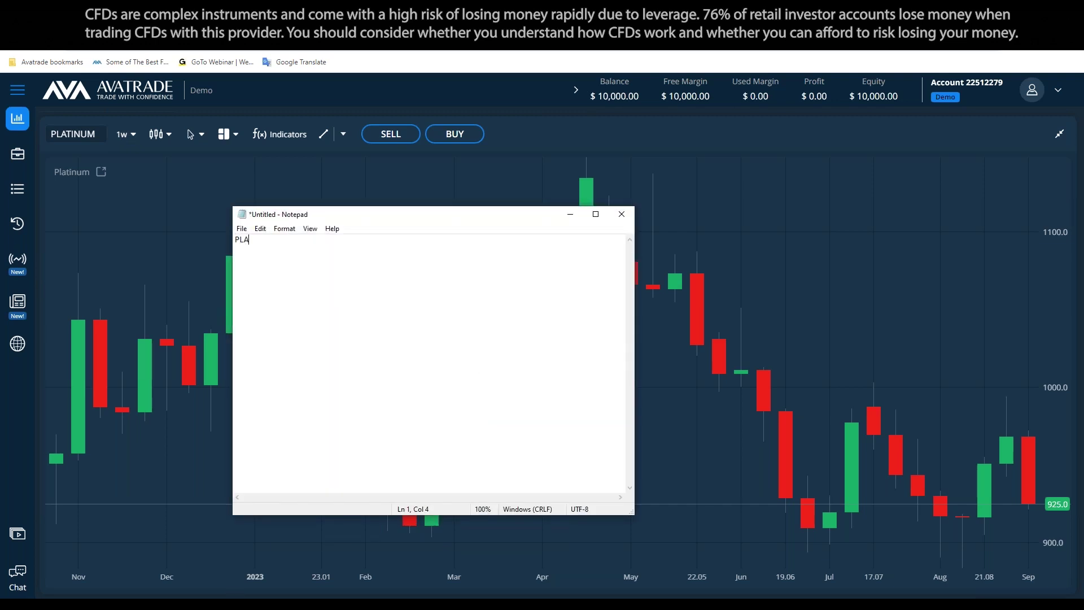
type("TINUM")
key("Return")
key("Return")
left_click(293, 186)
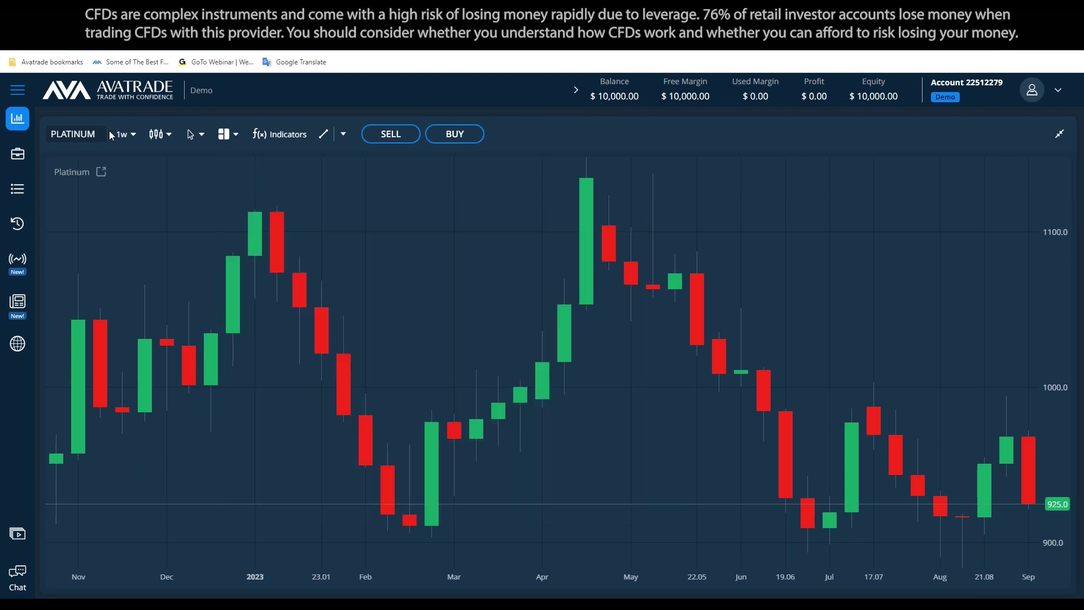
Switch the Platinum chart to the 1d daily timeframe
left_click(113, 134)
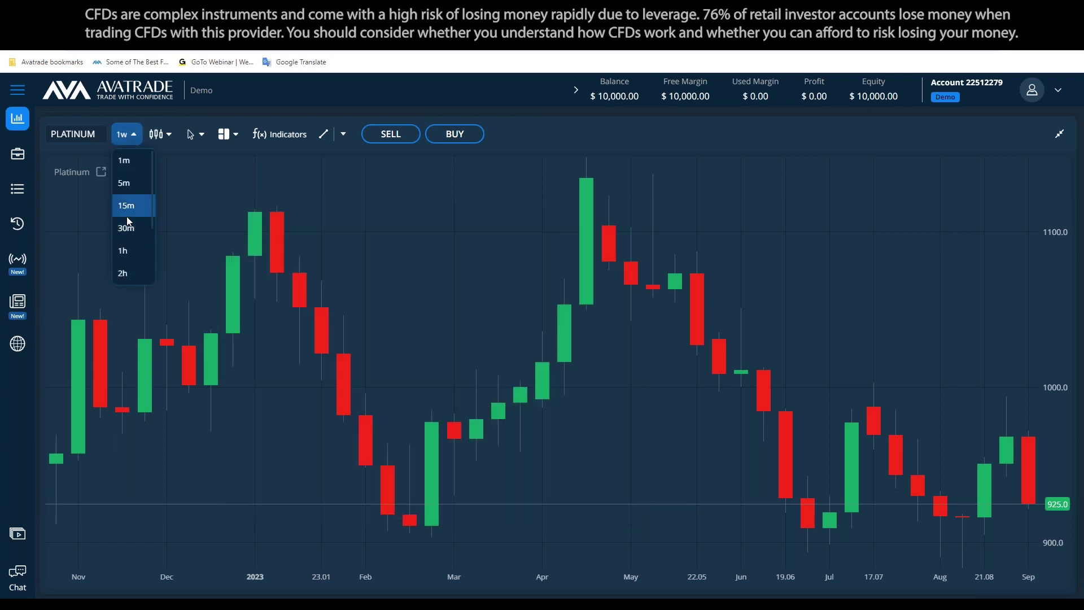
scroll(129, 226, "down", 2)
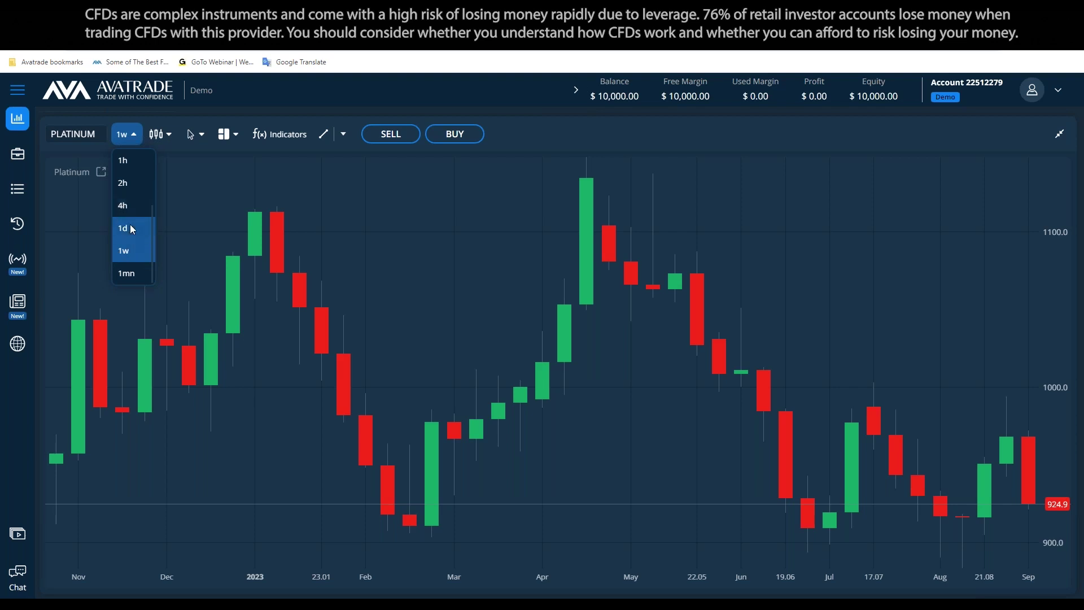
left_click(130, 228)
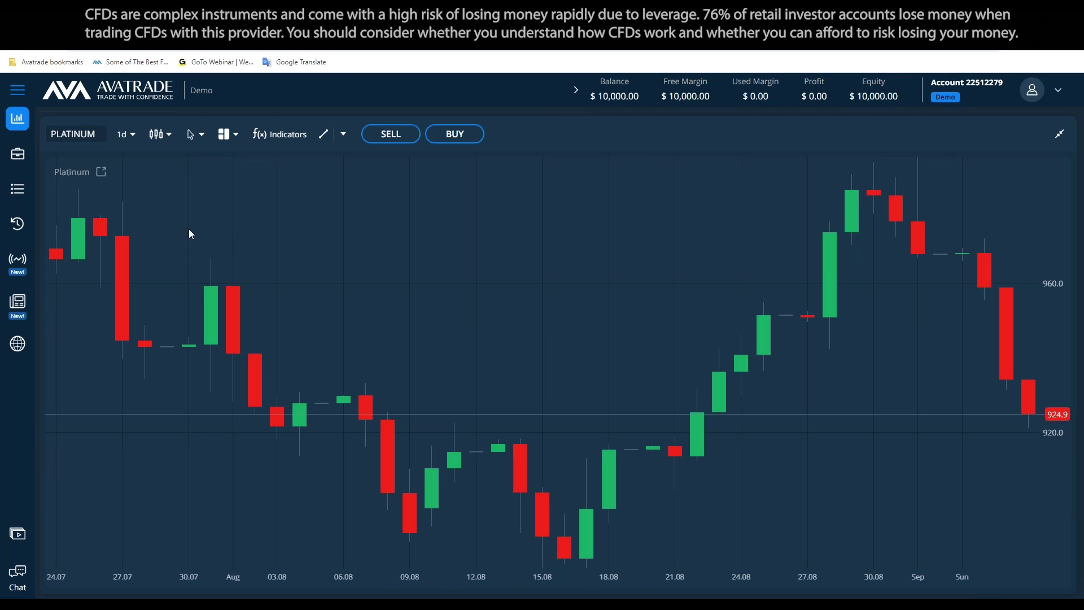
Preview the Platinum chart as a line chart, then restore candlesticks
left_click(160, 141)
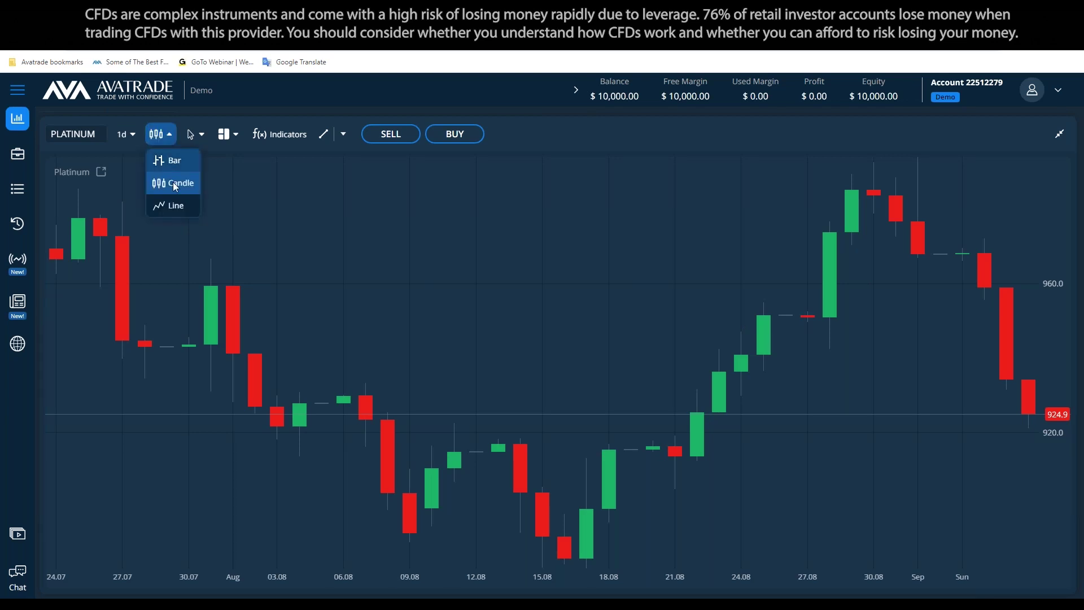
left_click(176, 206)
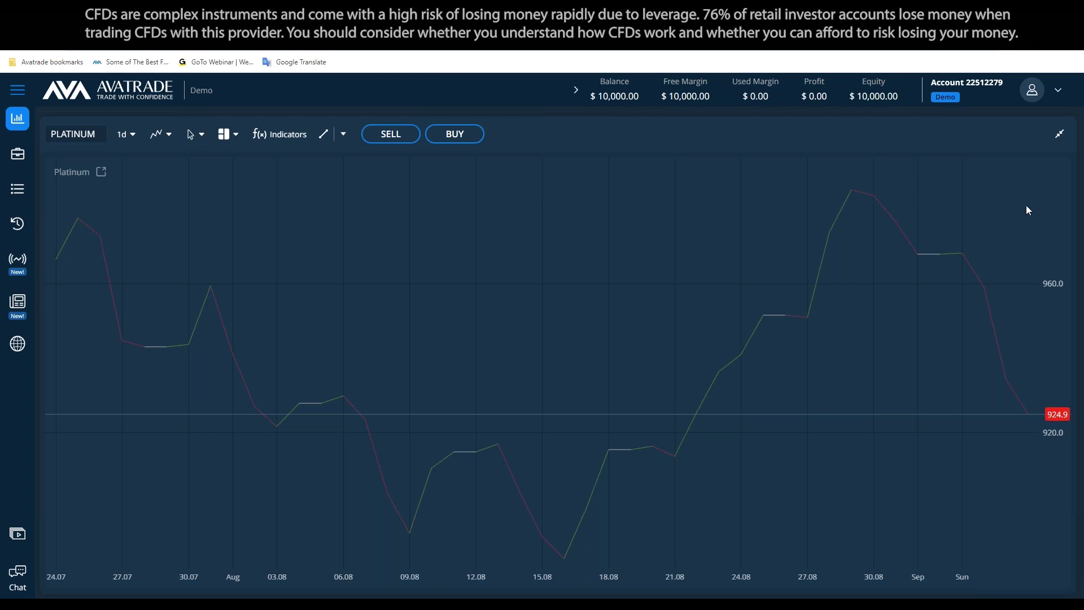
left_click(159, 135)
left_click(176, 191)
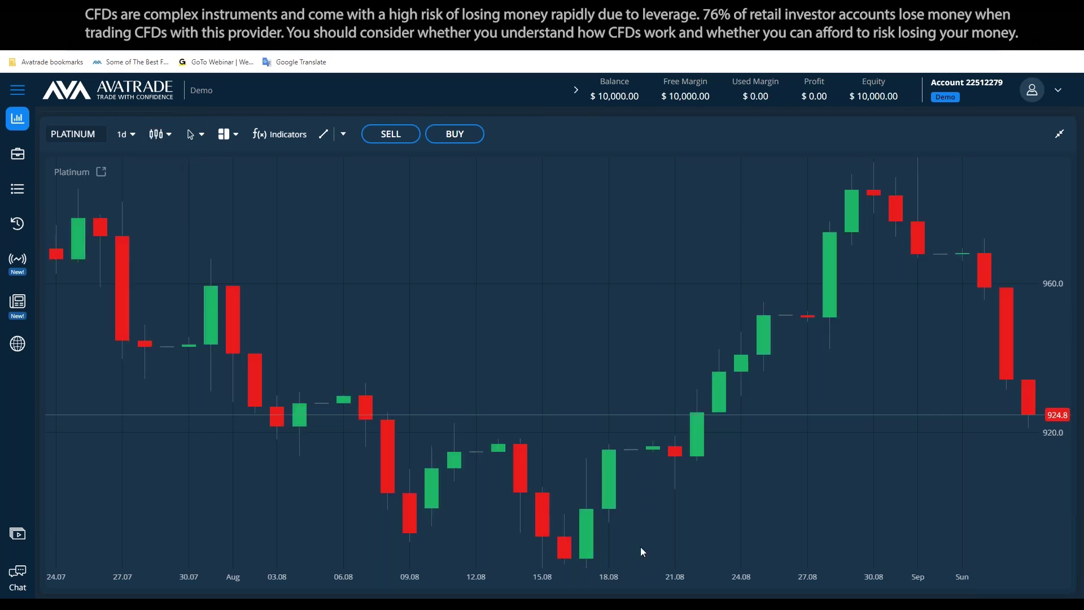
left_click(120, 135)
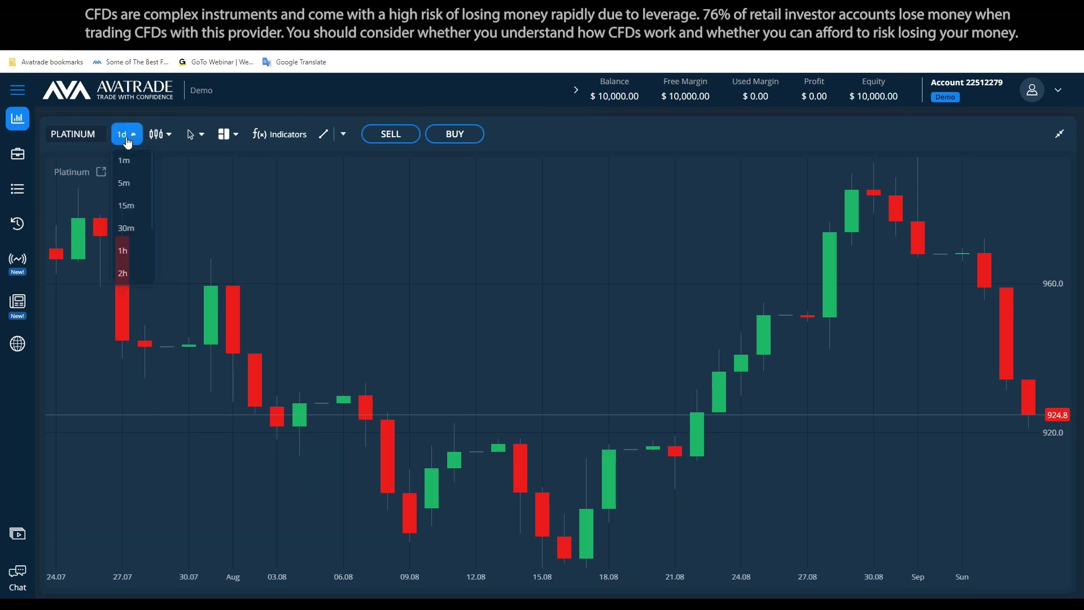
left_click(156, 134)
left_click(166, 199)
left_click(158, 136)
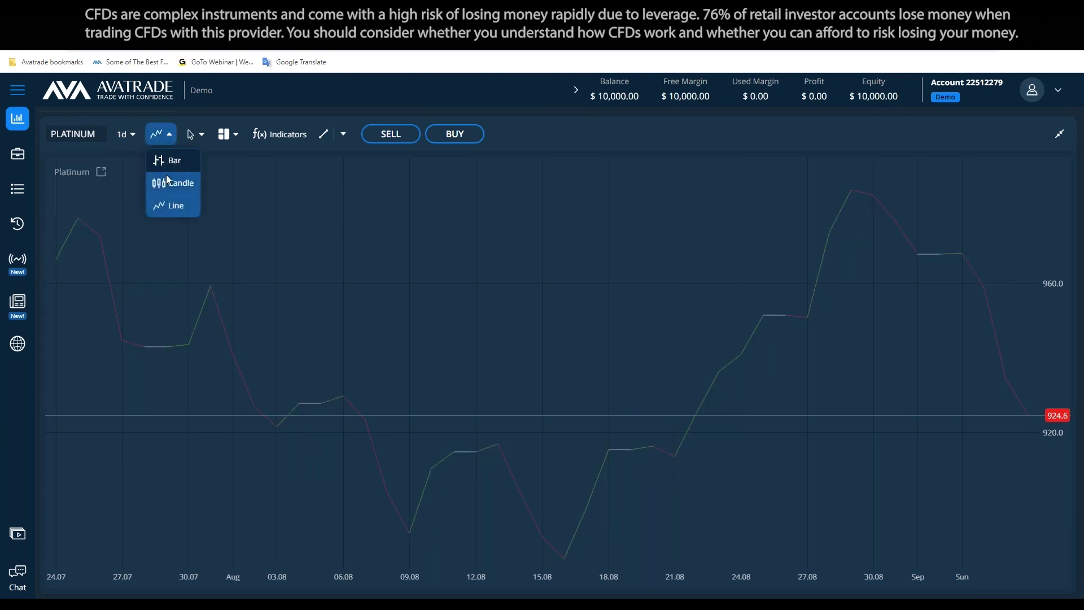
left_click(166, 180)
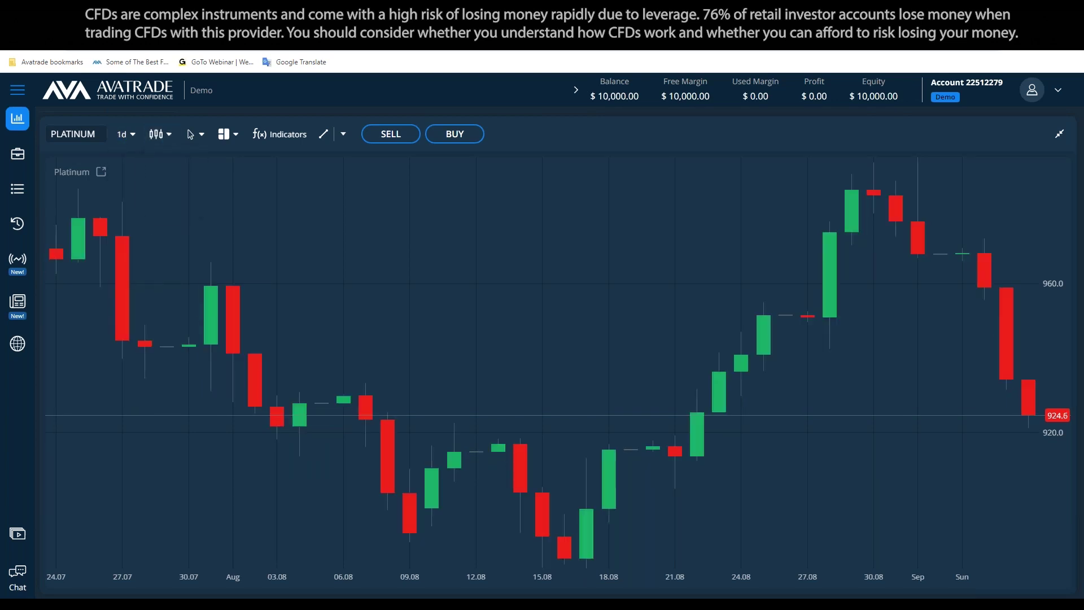
left_click(194, 135)
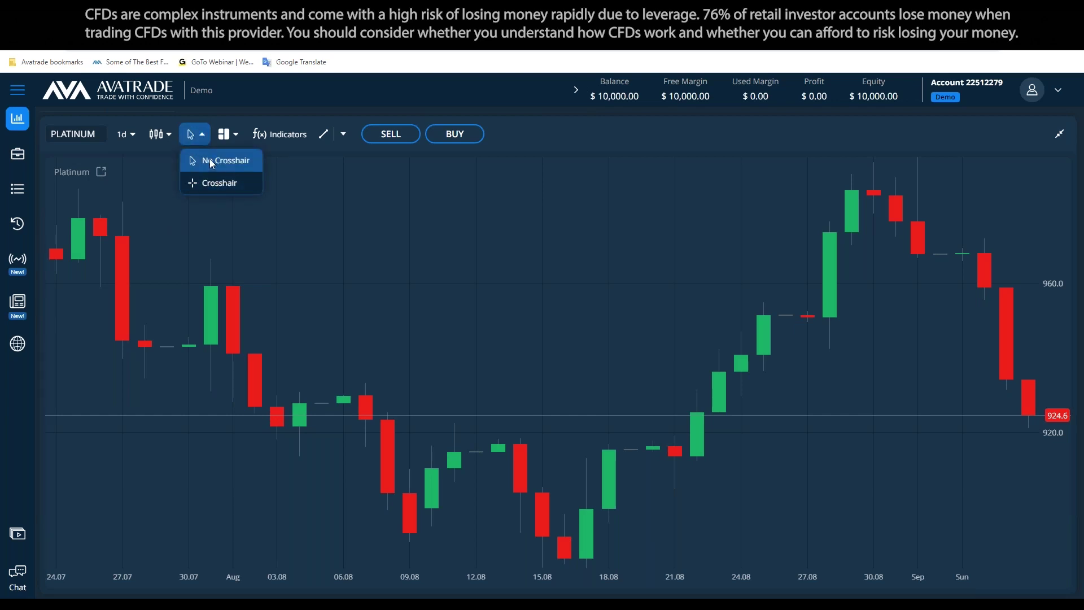
Turn on the crosshair and try the 1w and 1h timeframes before returning to 1d
left_click(219, 183)
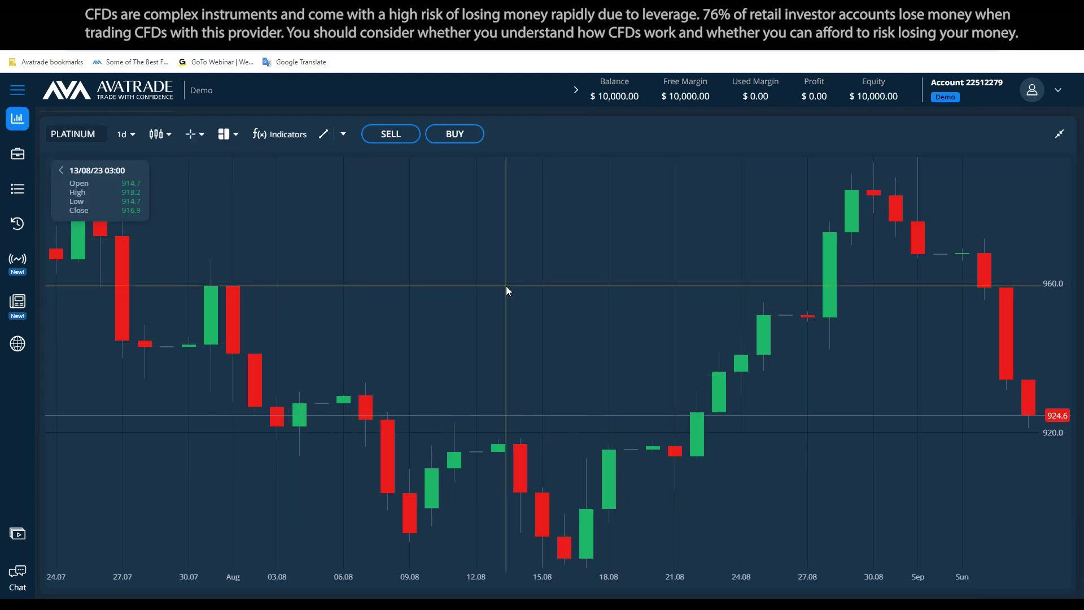
left_click(139, 139)
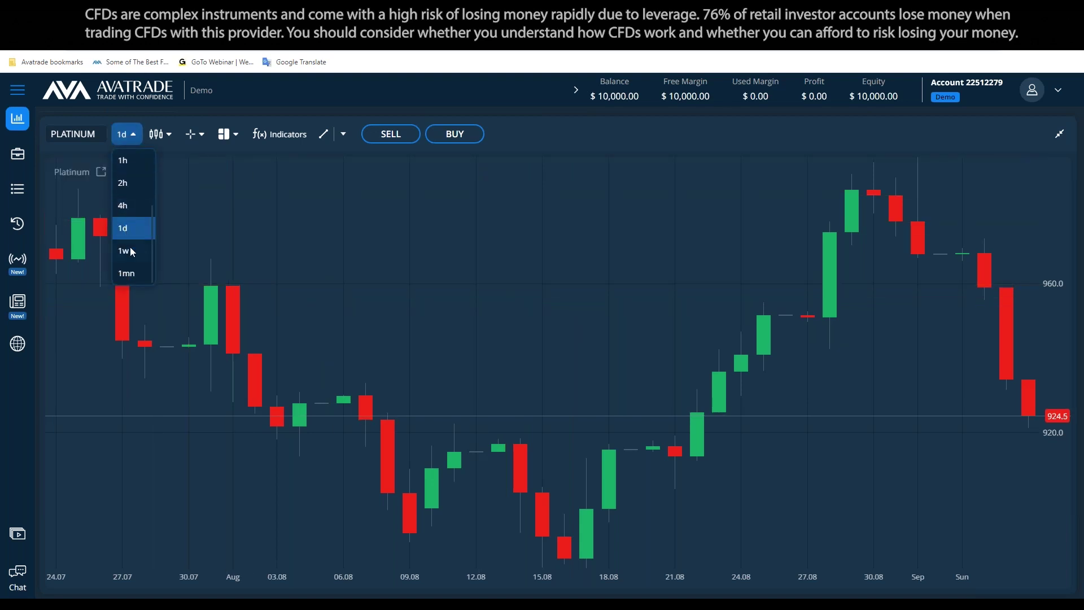
left_click(131, 251)
left_click(126, 134)
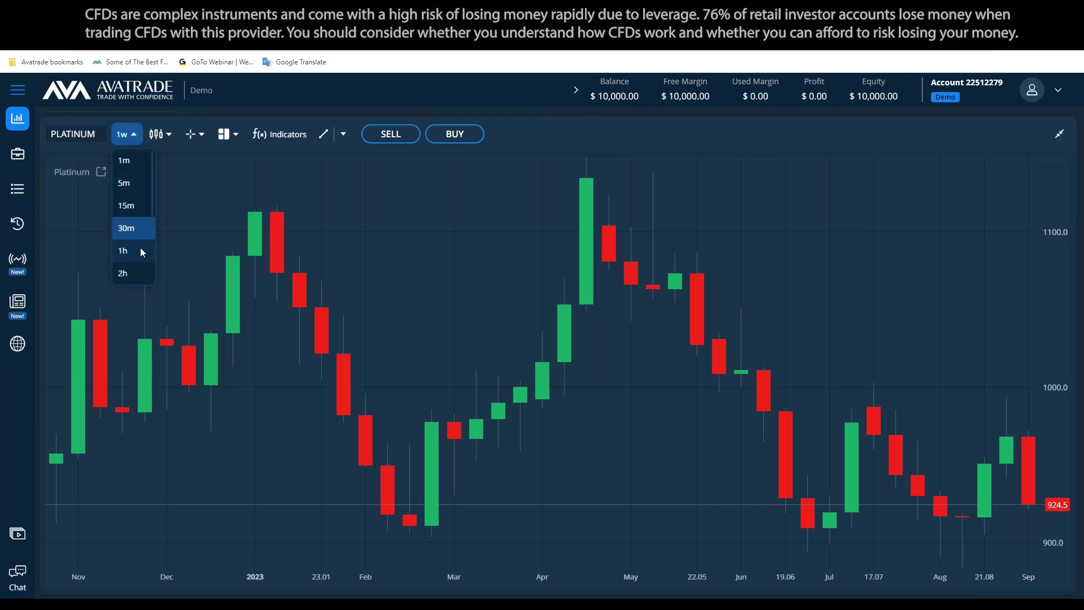
left_click(135, 251)
scroll(137, 248, "down", 2)
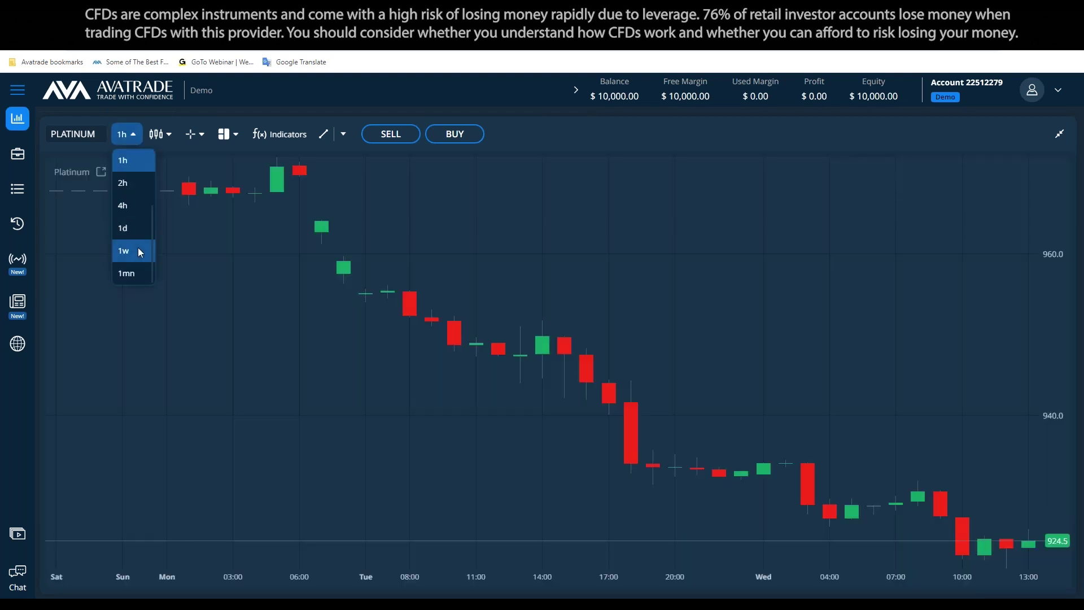
left_click(133, 227)
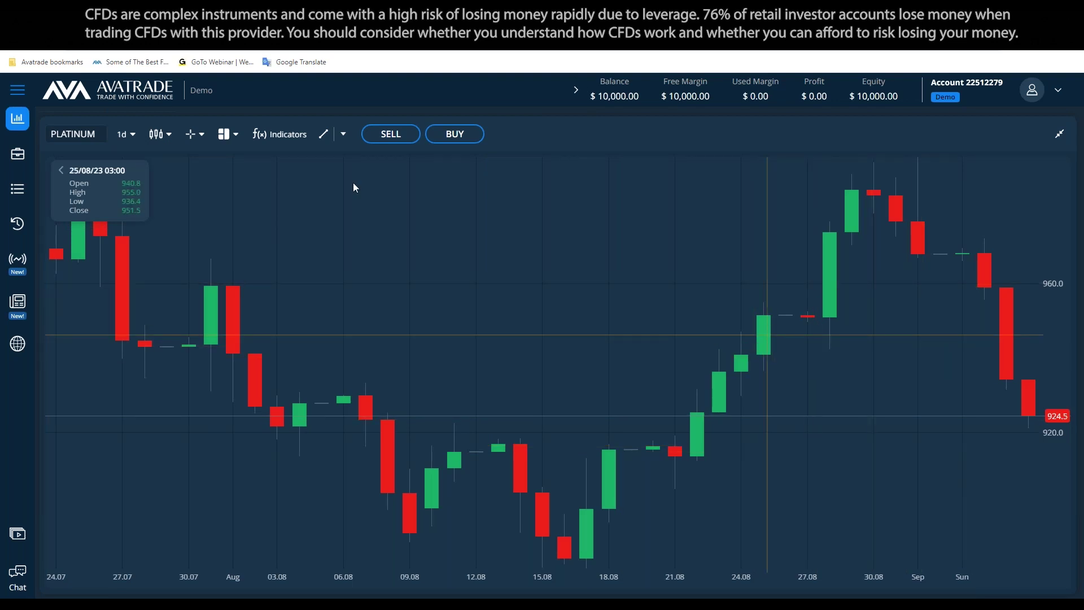
left_click(343, 134)
Place vertical time lines at 25, 23 and 21 Aug, then remove all of them
left_click(346, 201)
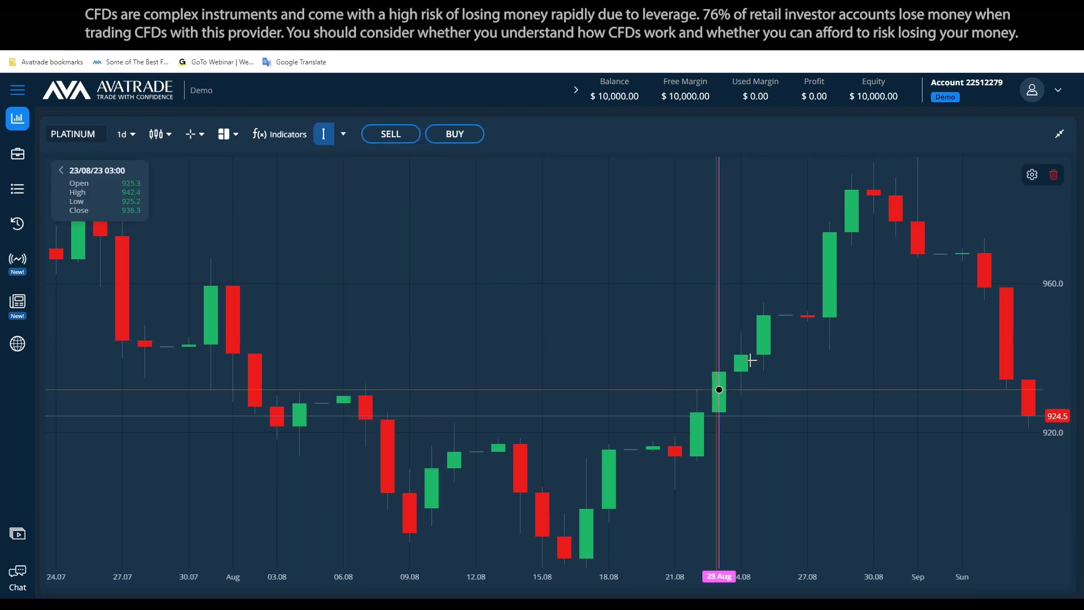
left_click(763, 345)
left_click(323, 134)
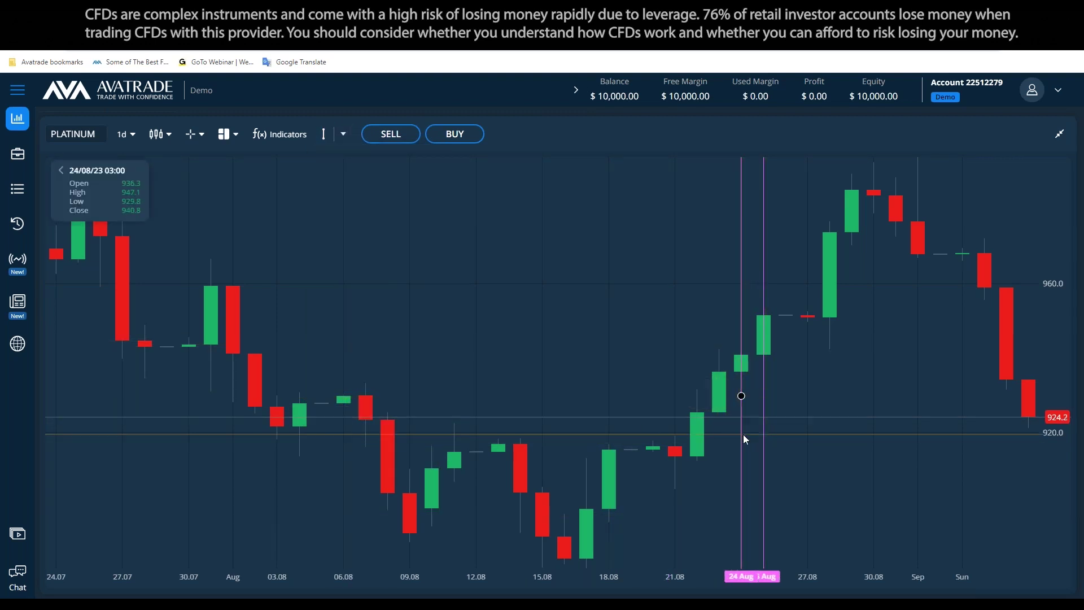
left_click(719, 397)
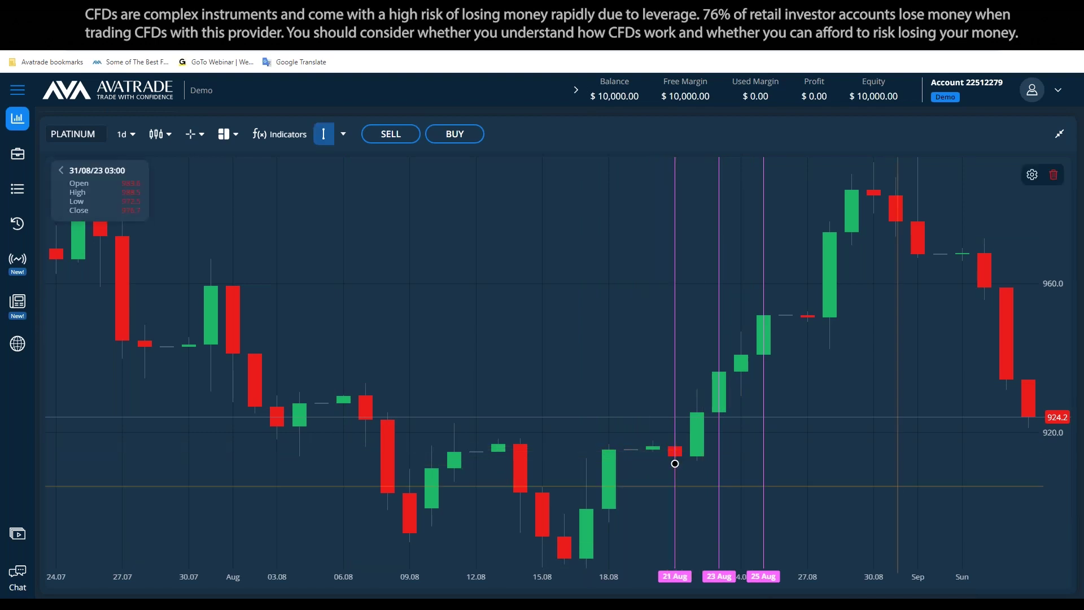
left_click(677, 462)
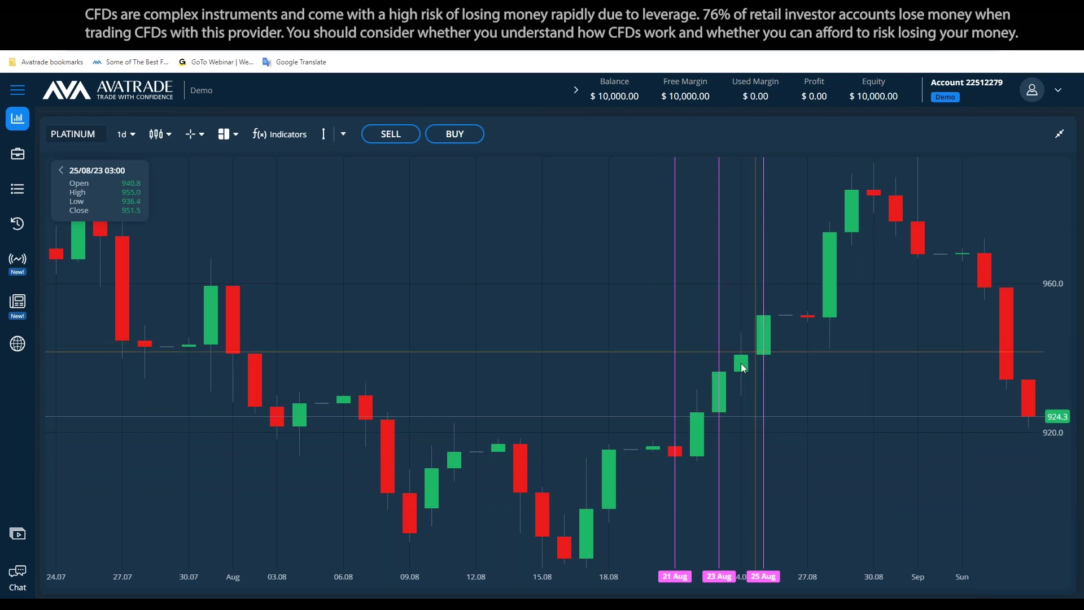
left_click(339, 135)
left_click(366, 451)
Switch the chart to weekly candles, then back to 1d daily candles
left_click(126, 134)
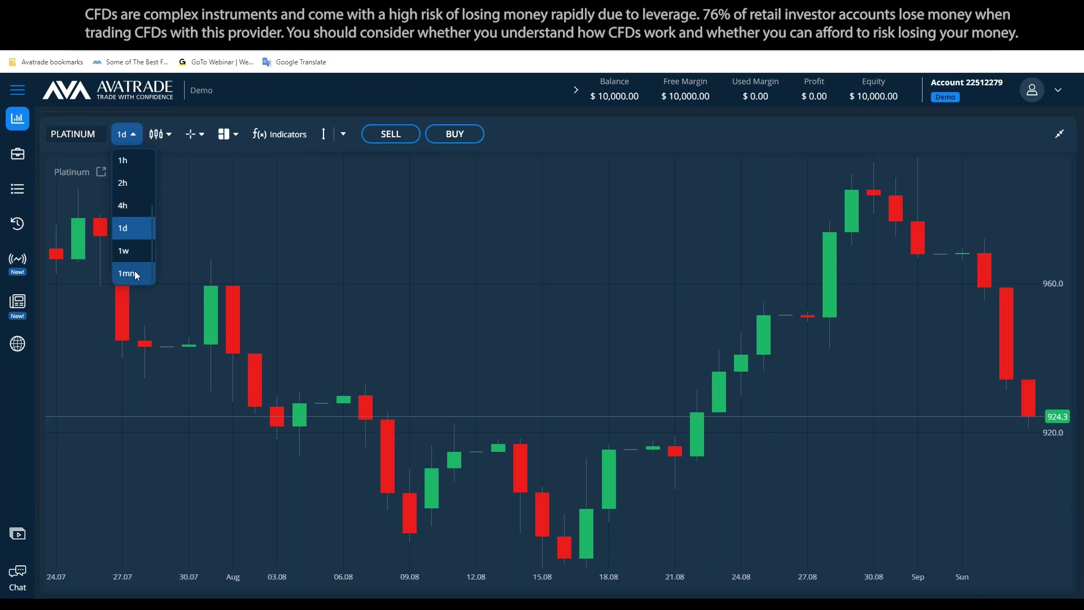
left_click(134, 270)
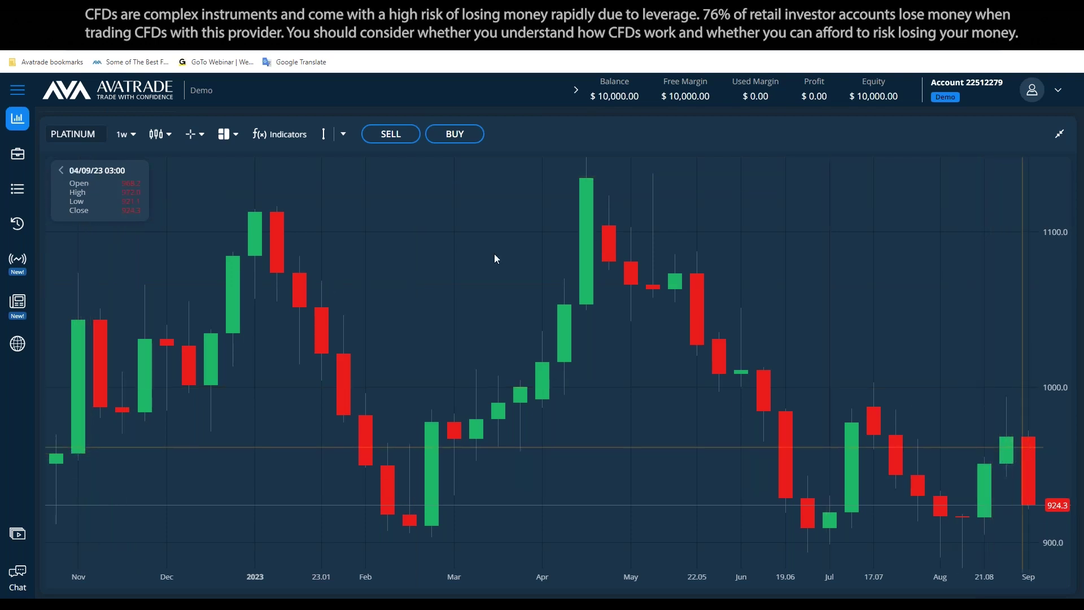
left_click(127, 139)
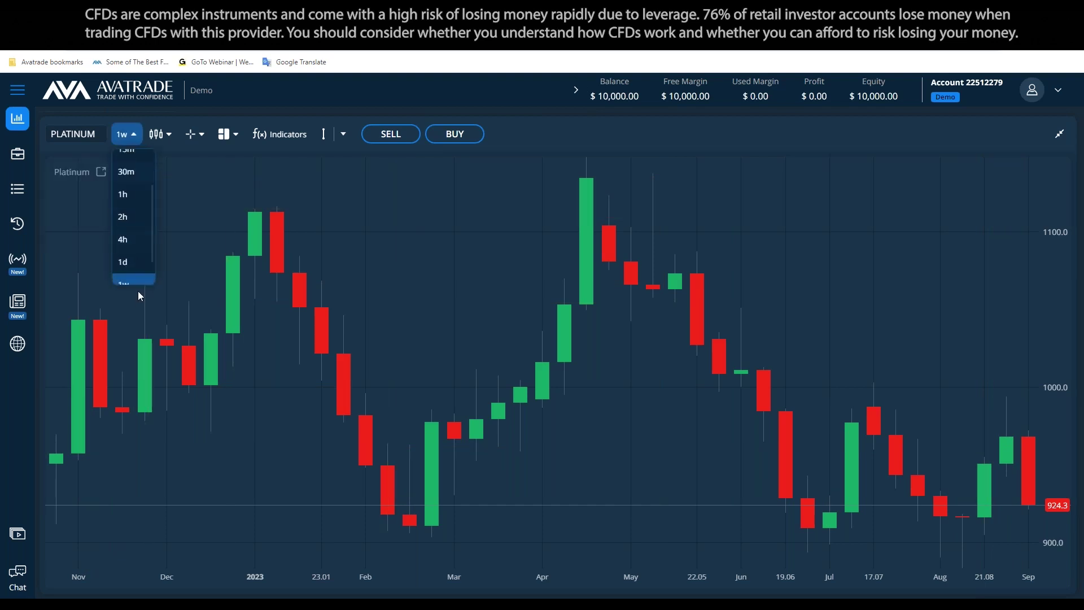
left_click(133, 252)
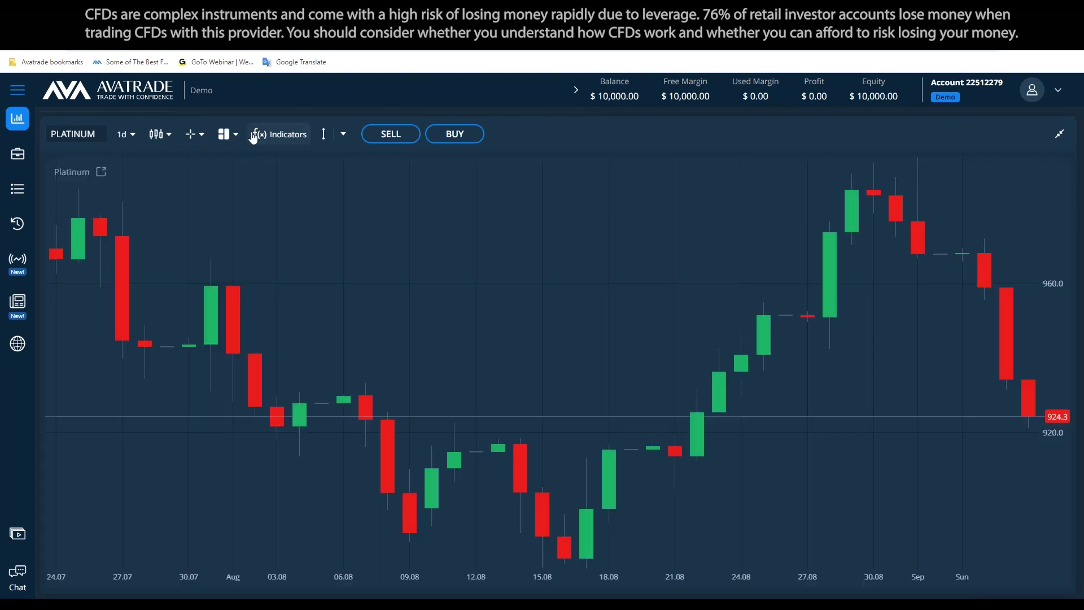
left_click(229, 136)
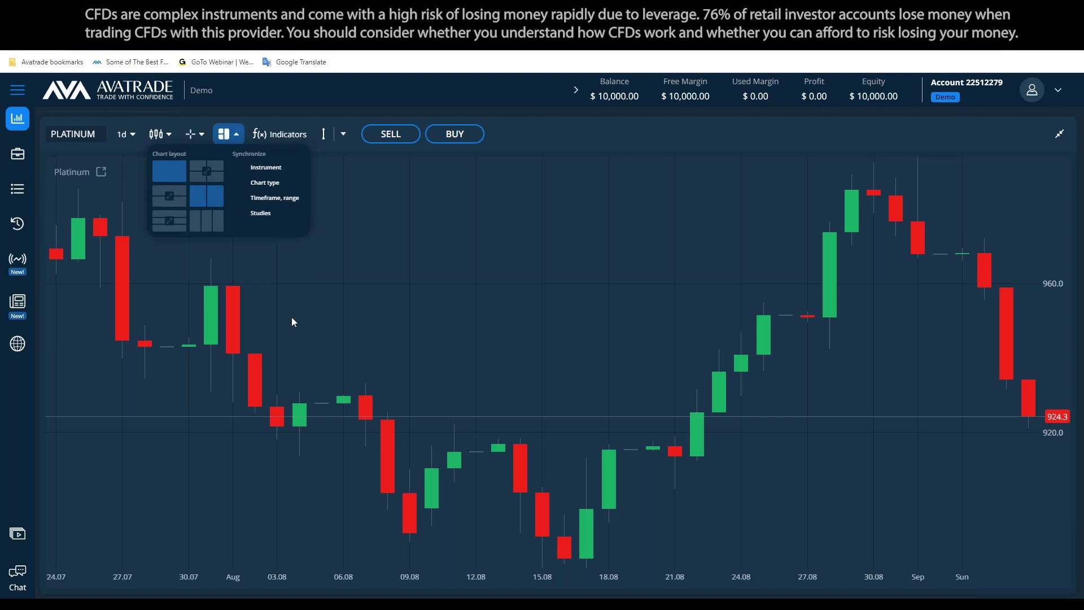
Split the view into two side-by-side panes and load GOLD in the right pane
left_click(625, 185)
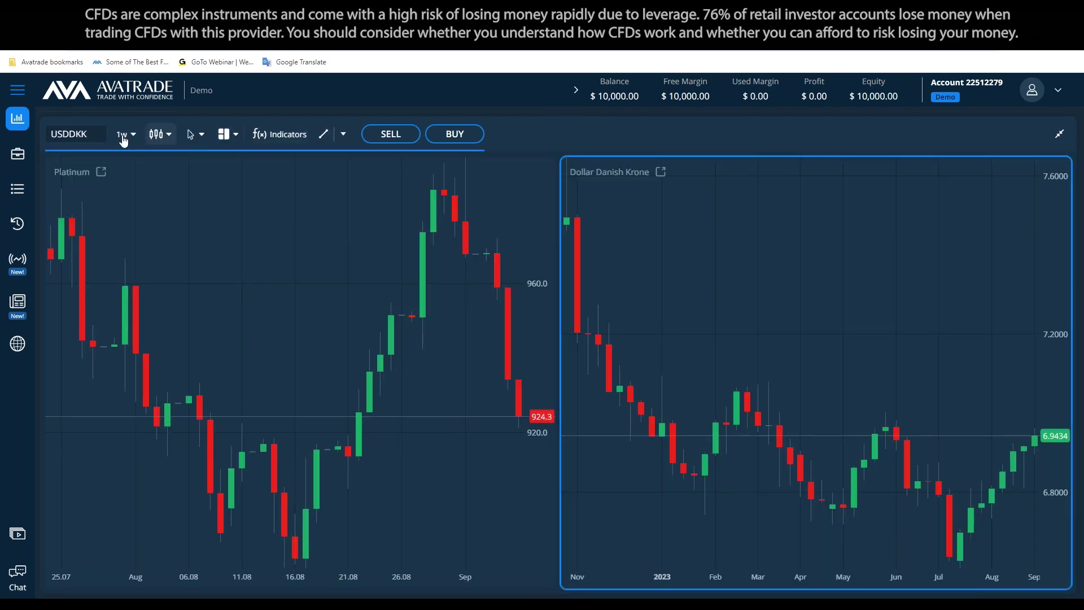
type("Gold")
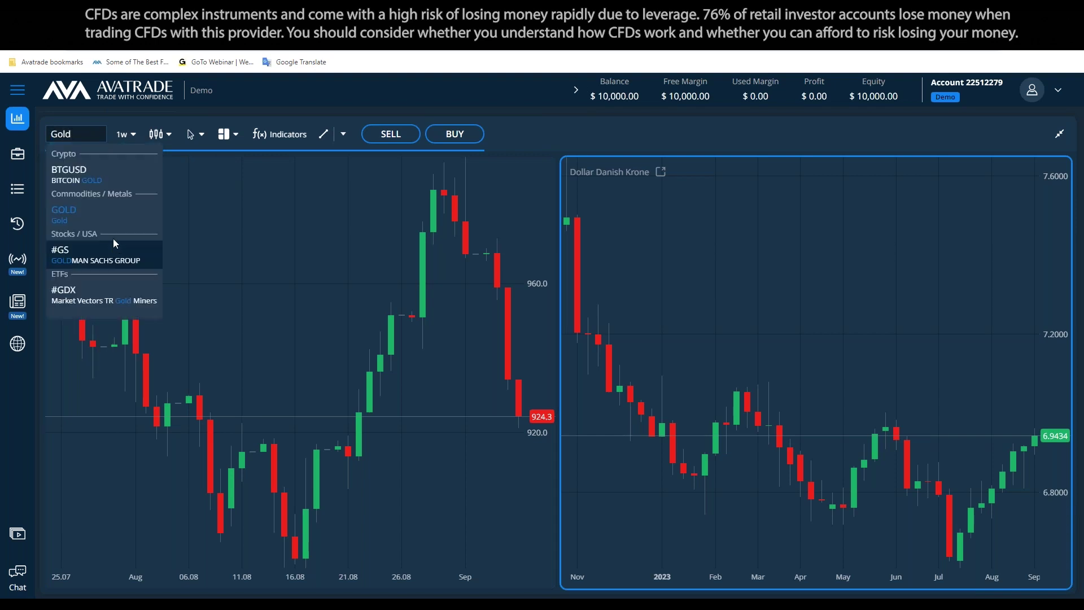
left_click(105, 211)
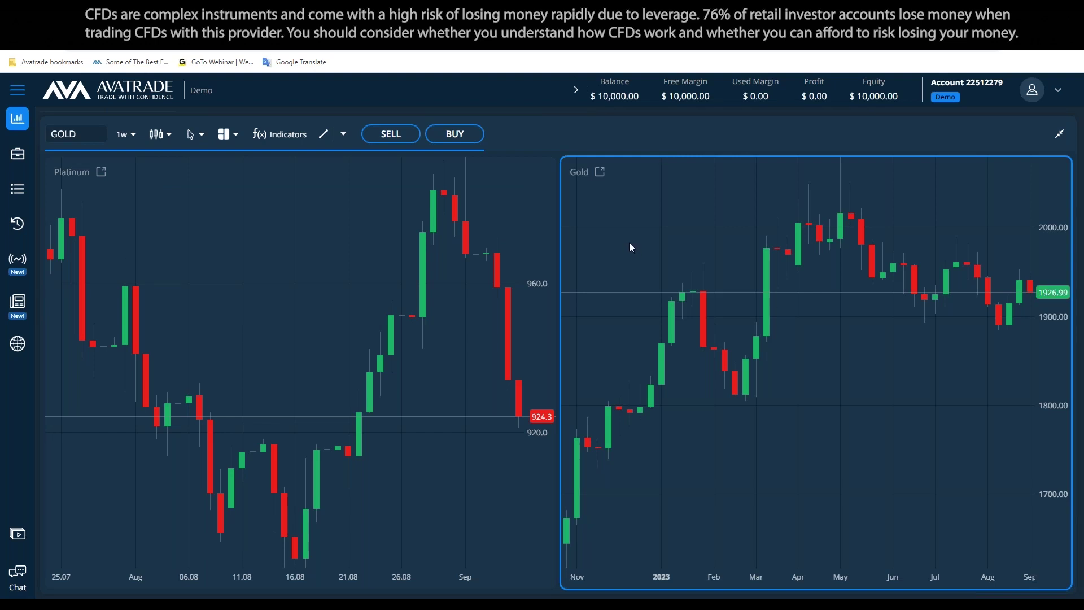
Set the Gold chart's timeframe to 1d daily candles
left_click(424, 357)
left_click(641, 363)
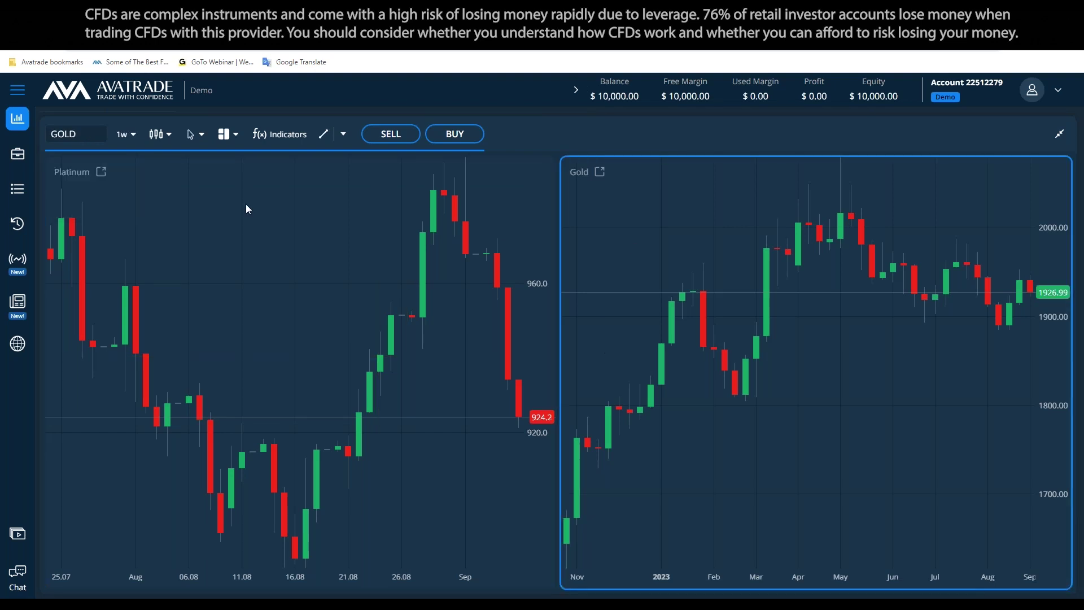
left_click(125, 134)
scroll(133, 249, "down", 1)
left_click(140, 229)
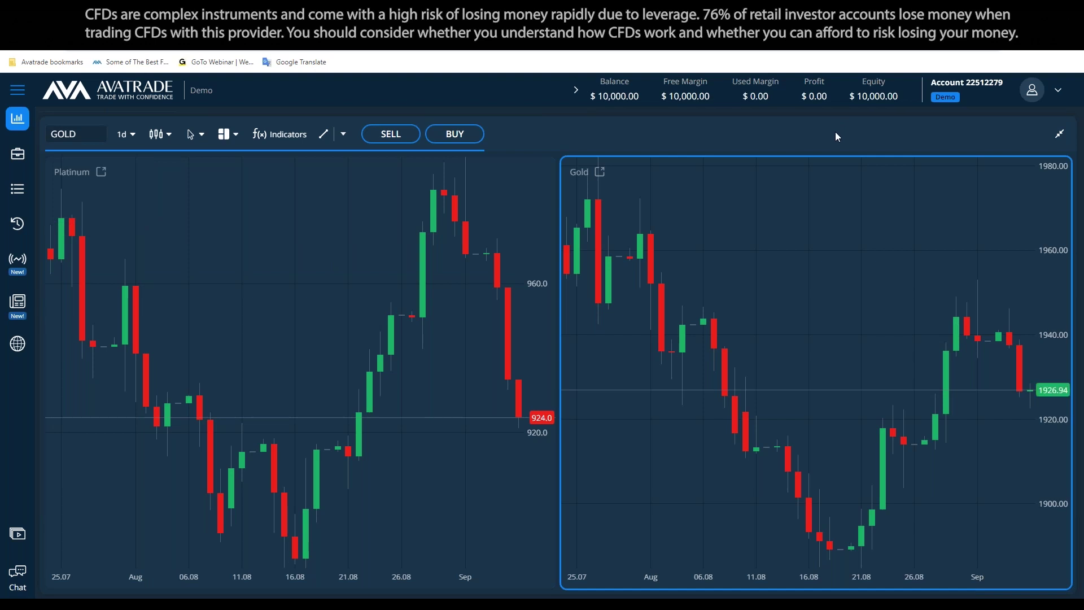
Return to a single Platinum chart and close Indicators without adding any
left_click(228, 134)
left_click(170, 178)
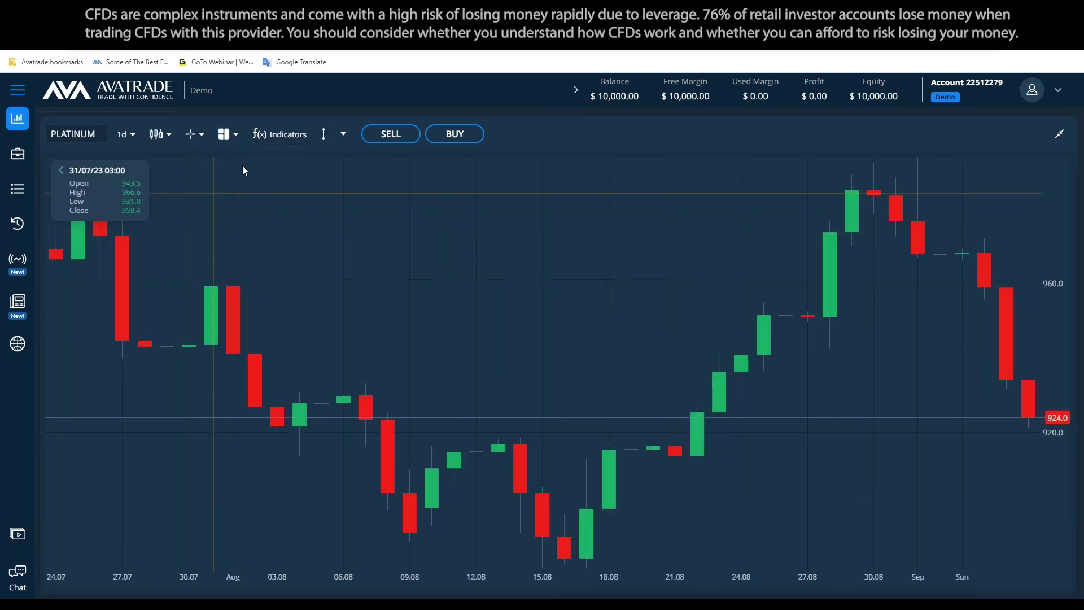
left_click(281, 140)
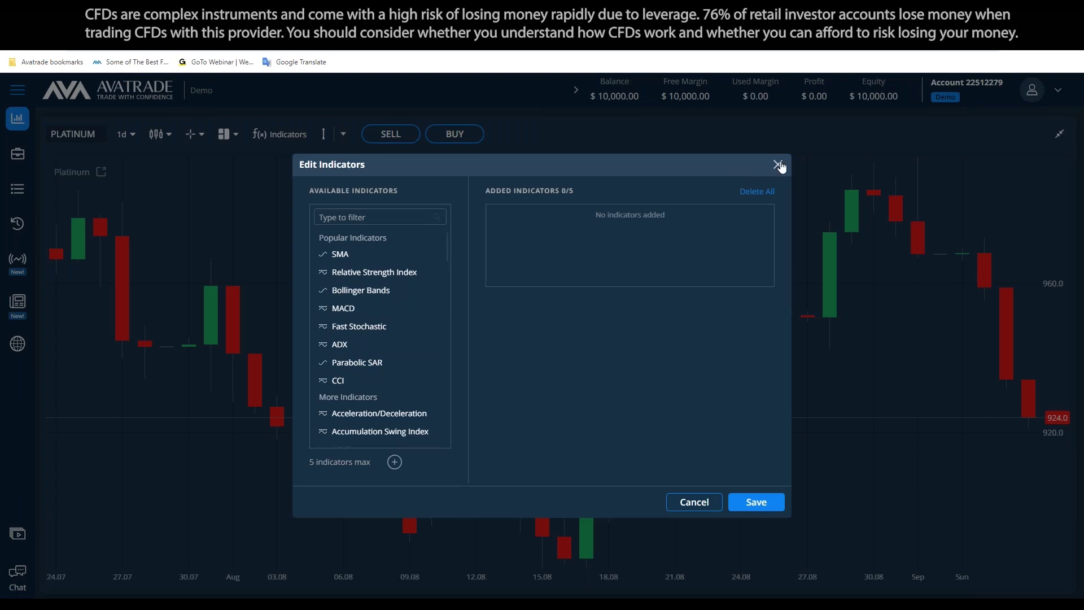
left_click(781, 166)
Draw a horizontal price line on the Platinum chart at 957.9
left_click(342, 135)
left_click(361, 180)
left_click(476, 291)
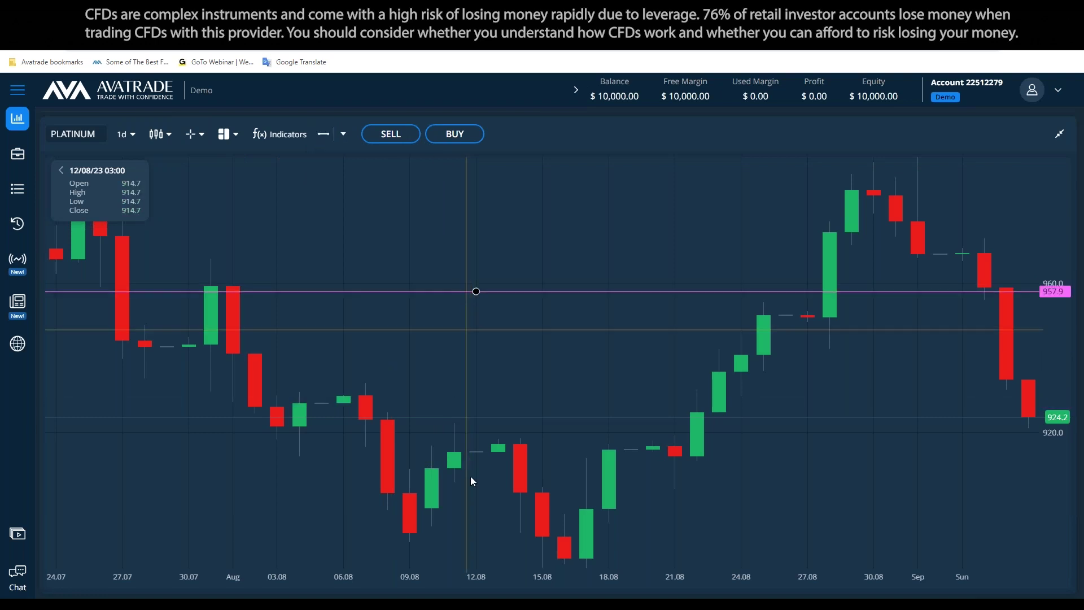
Add a second price line at 886.9, then try a text label and delete it
left_click(520, 555)
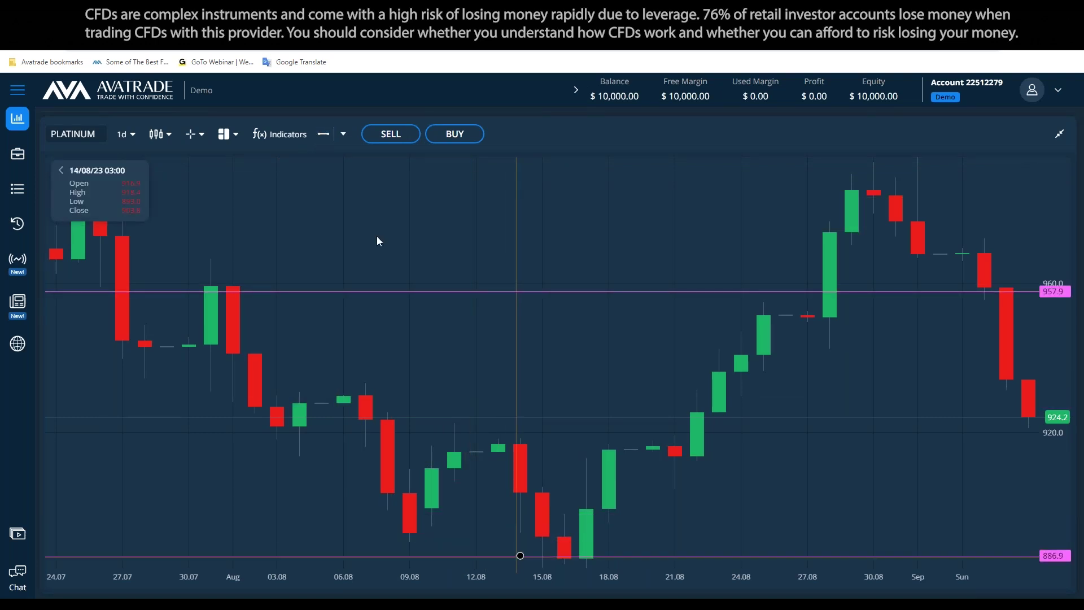
left_click(342, 134)
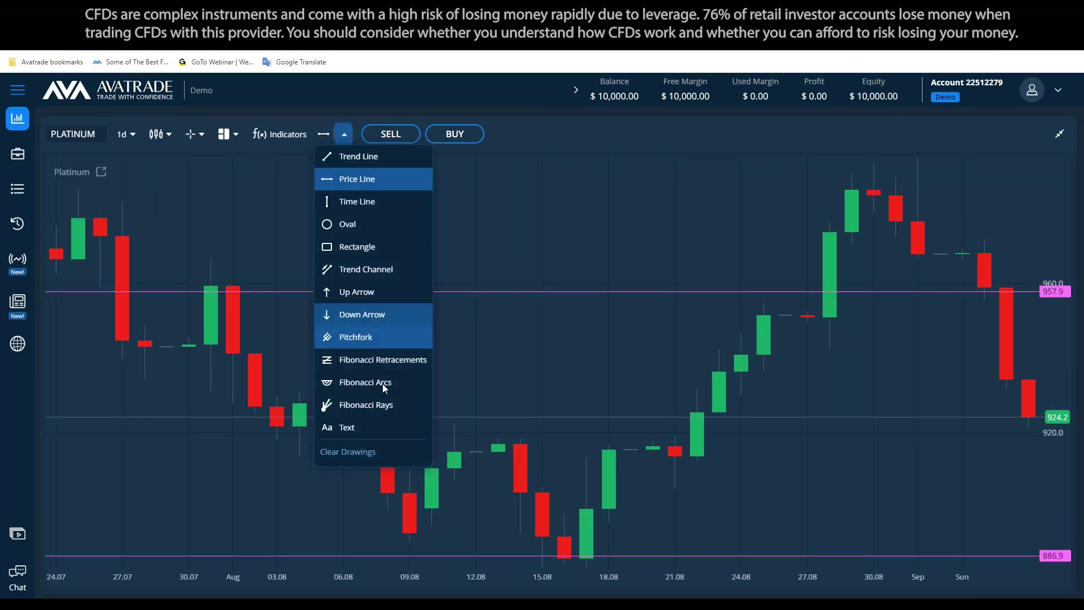
left_click(396, 425)
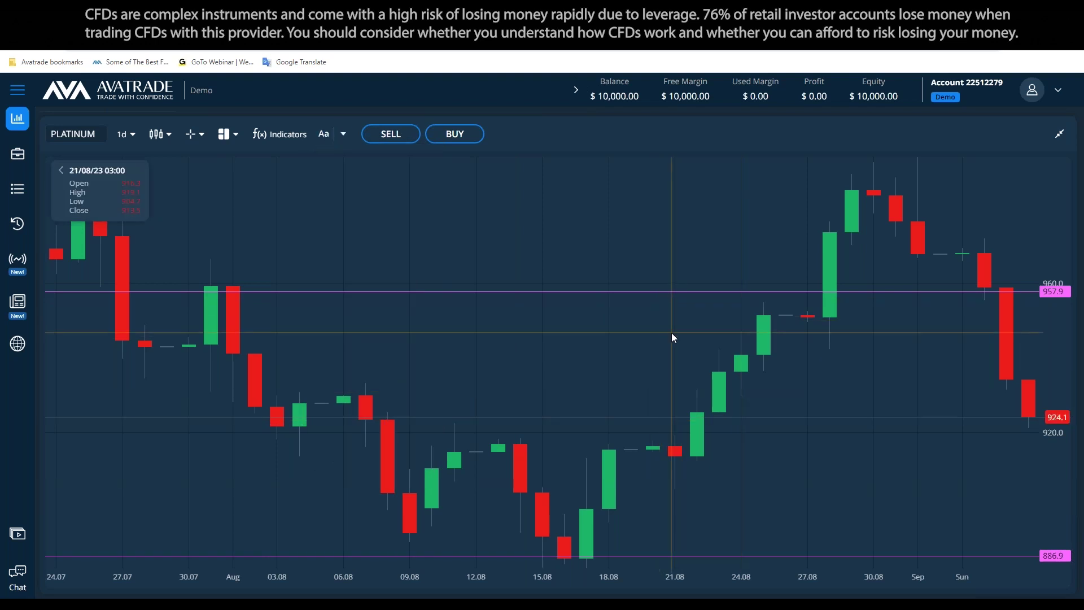
left_click(675, 329)
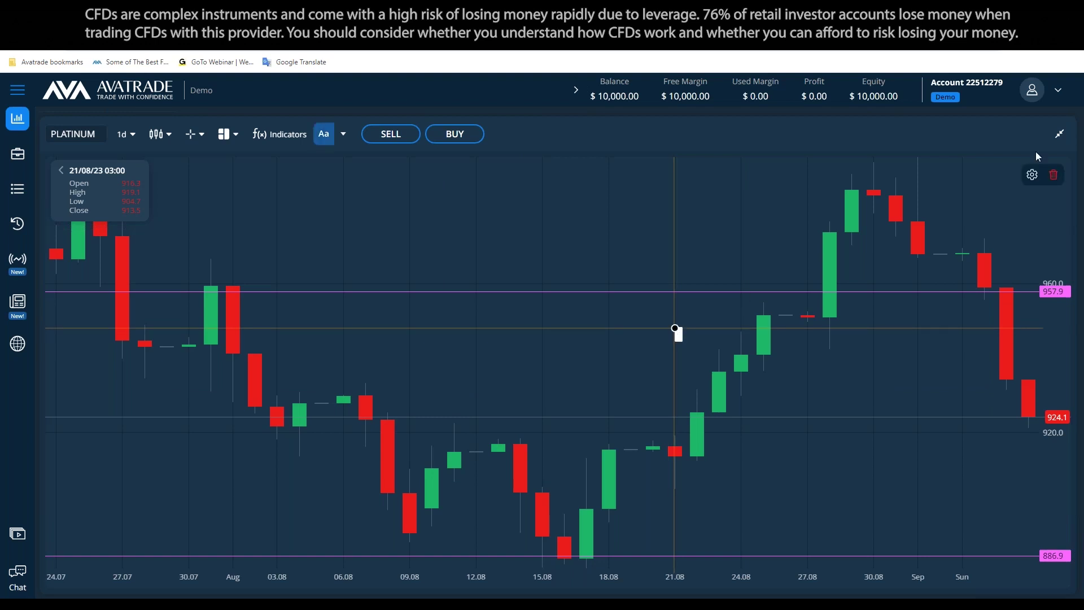
left_click(1053, 175)
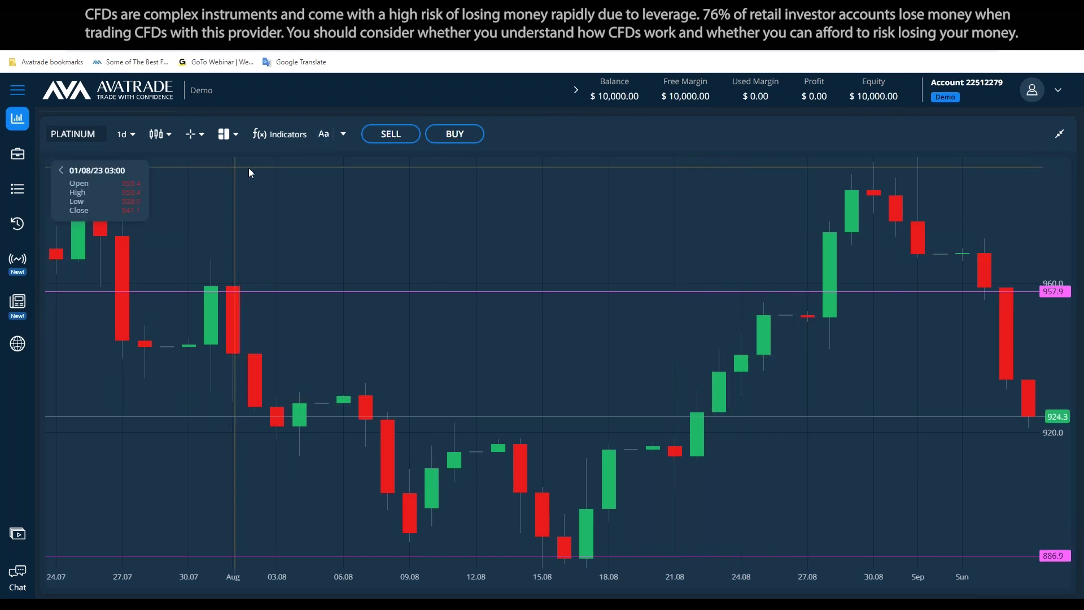
Reselect the Price Line tool and delete the stray 973.1 price line
left_click(343, 134)
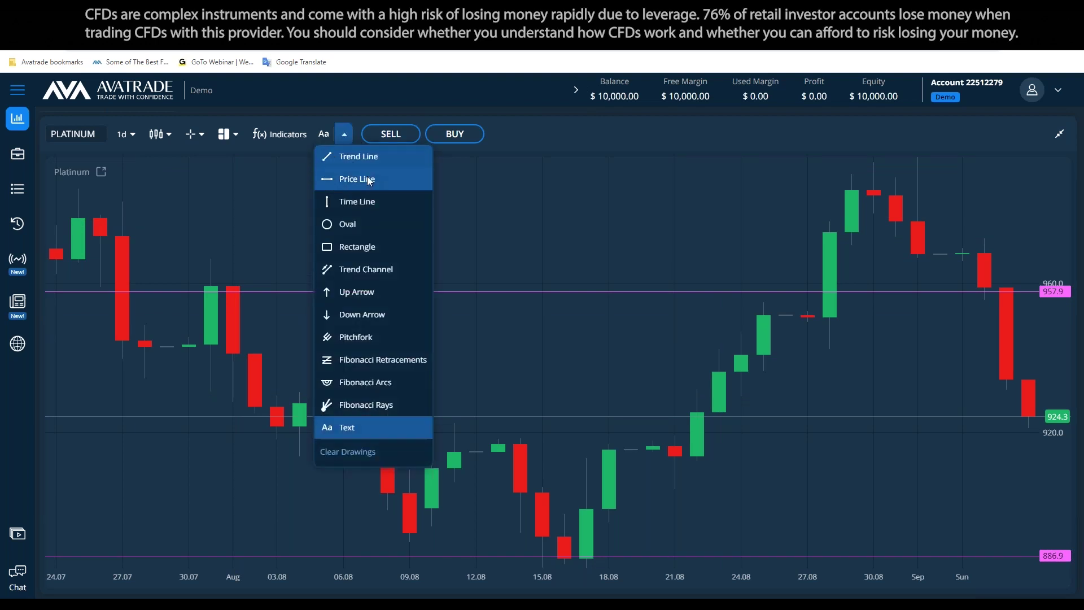
left_click(361, 179)
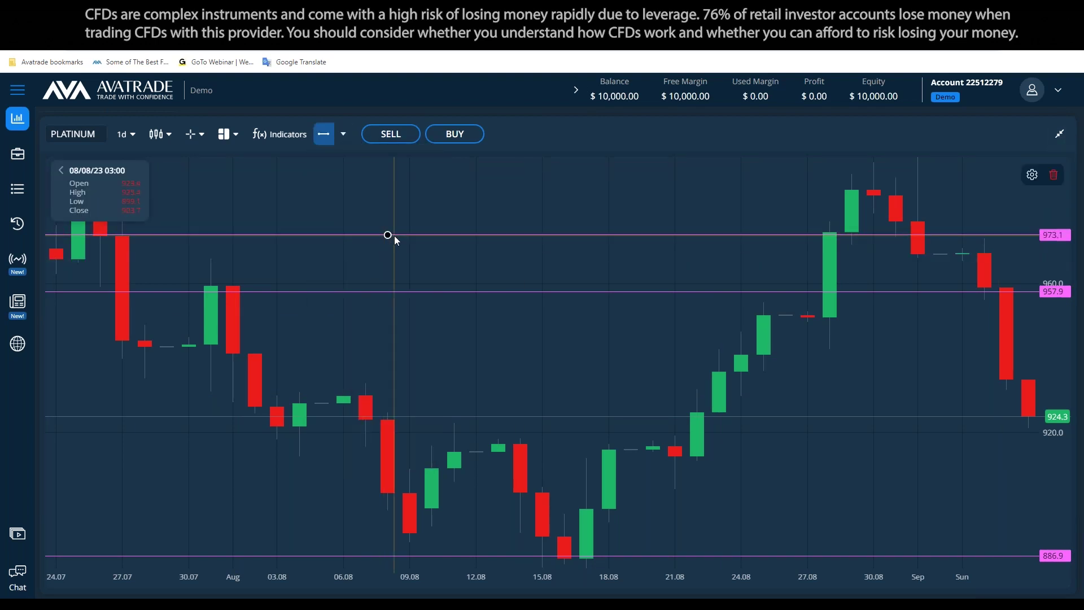
left_click(1053, 175)
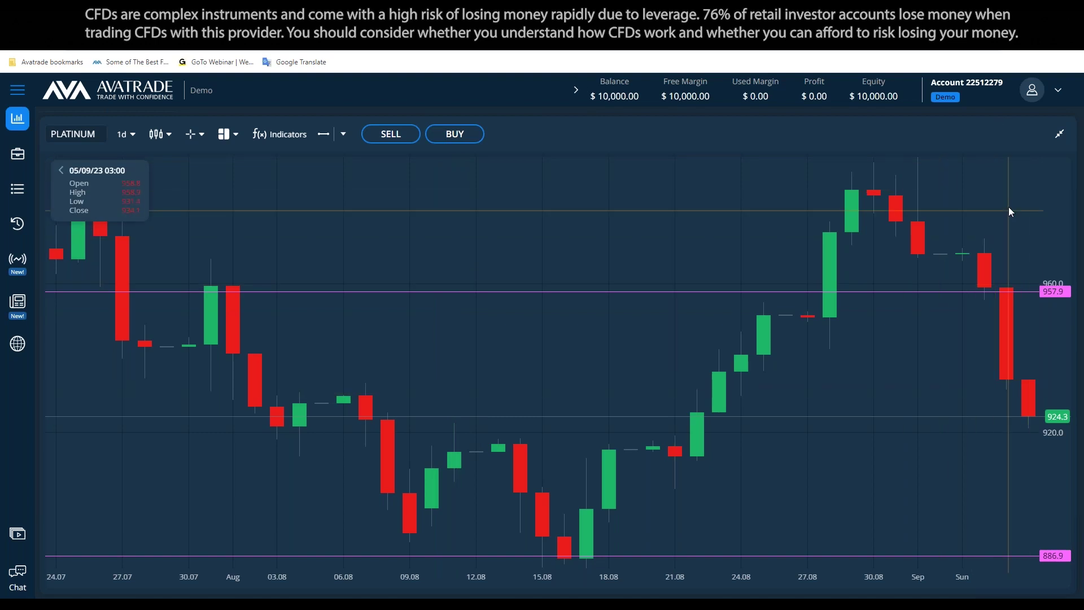
left_click(398, 134)
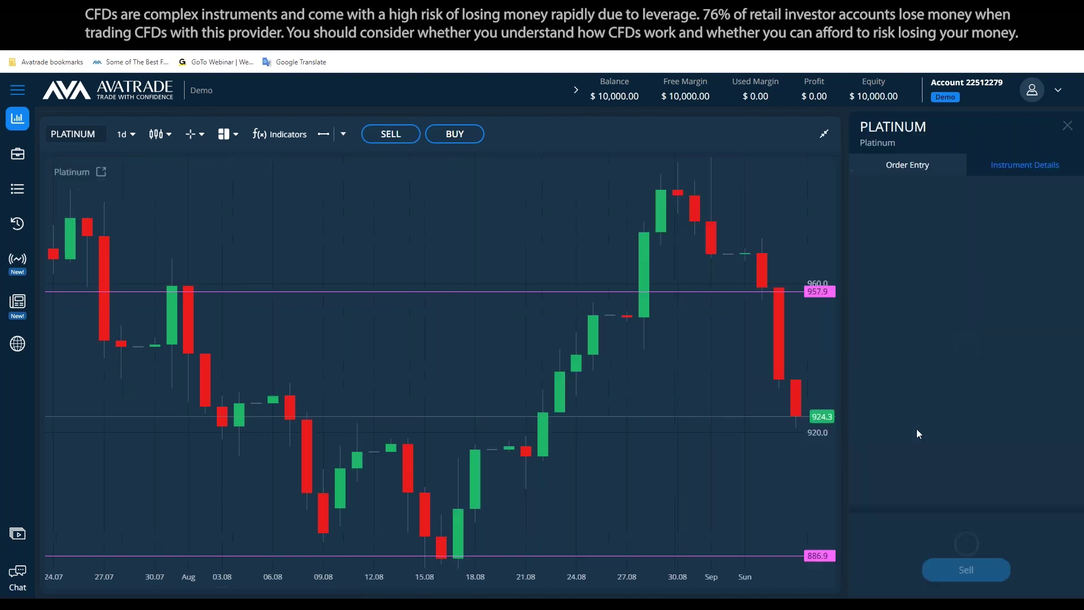
Switch the Platinum order panel from Sell to Buy and show its Instrument Details
left_click(1067, 126)
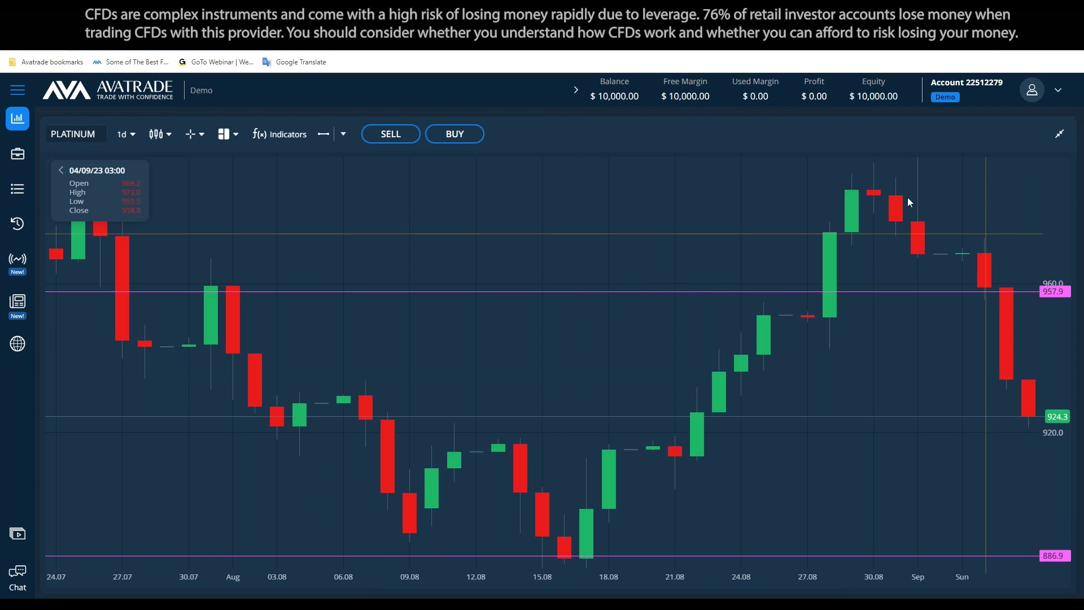
left_click(455, 136)
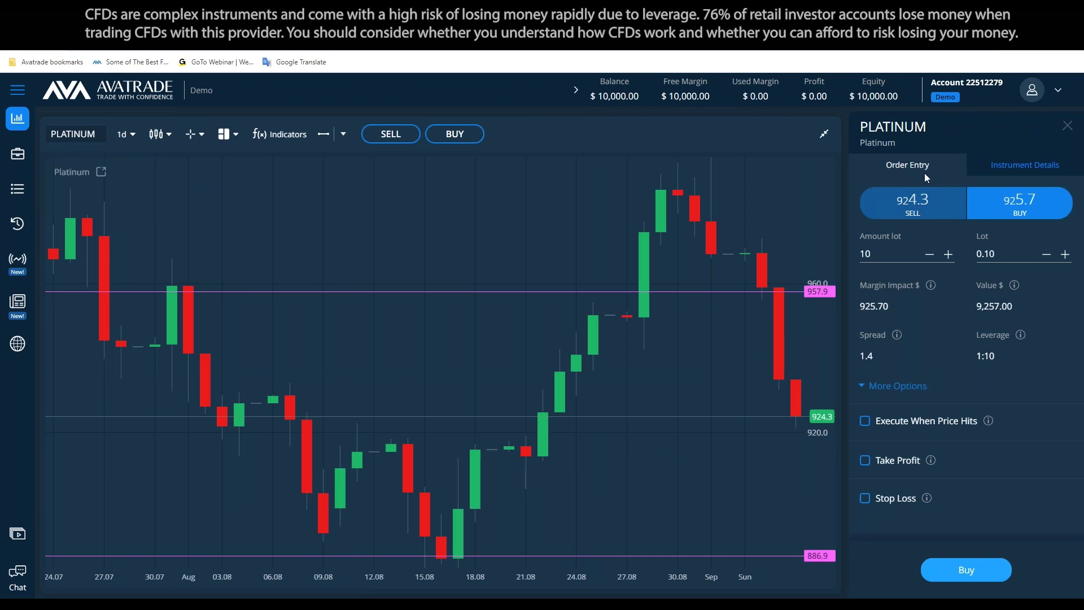
left_click(1024, 164)
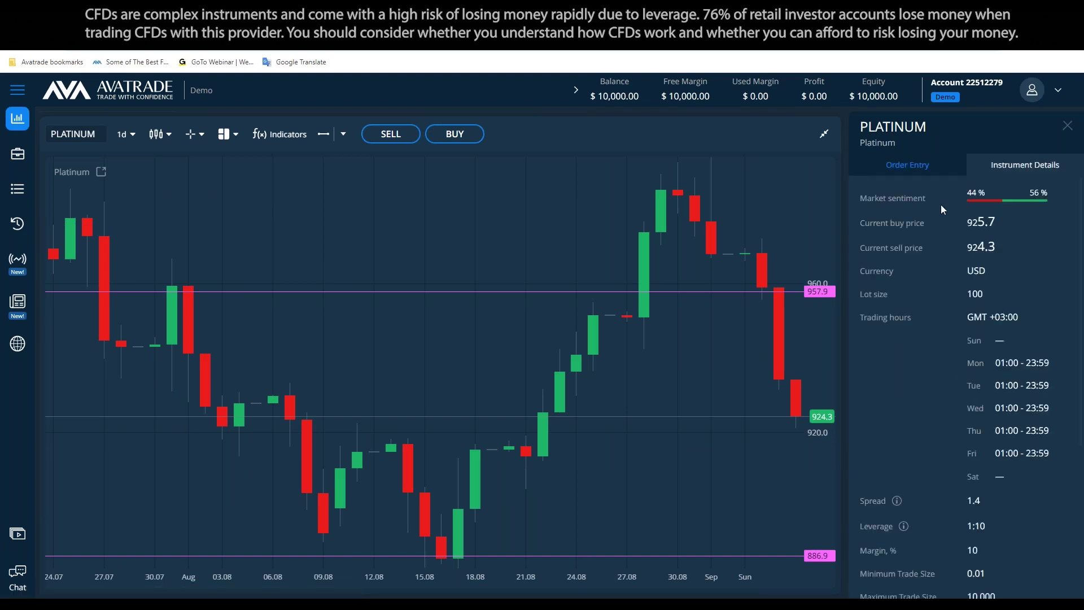
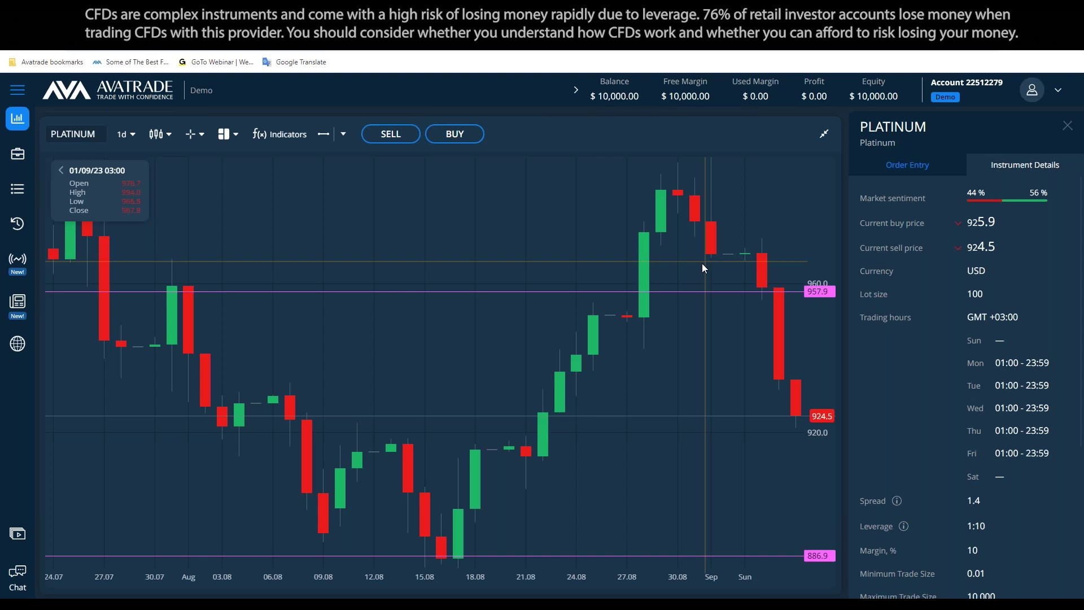
Close Platinum's instrument details, restore the chart layout and open a buy order ticket
left_click(1066, 126)
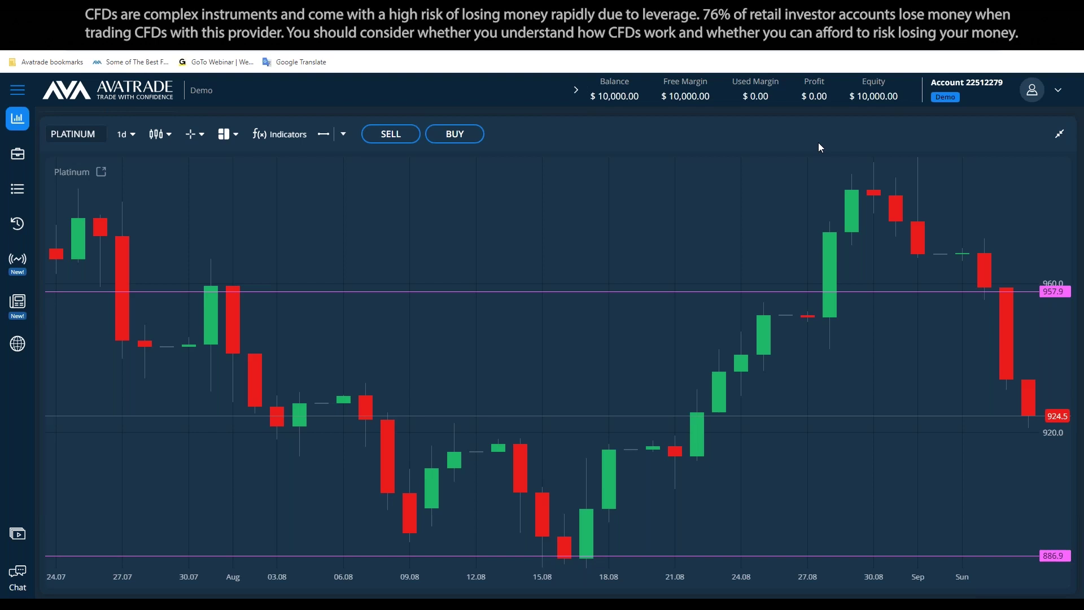
left_click(1058, 135)
left_click(458, 134)
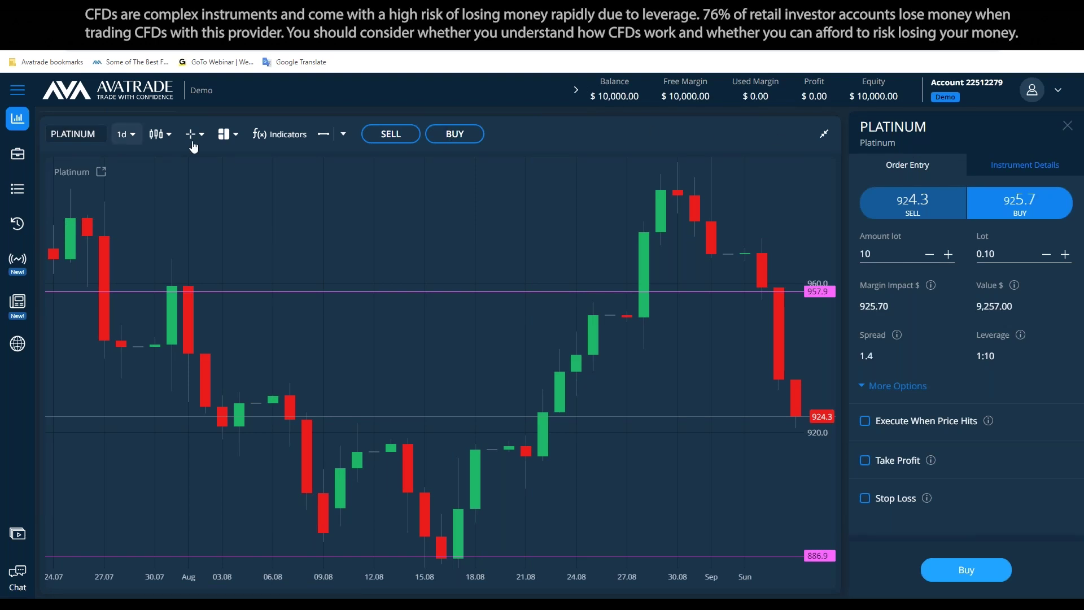
Clear the 957.9 and 886.9 price lines with Clear Drawings
left_click(343, 134)
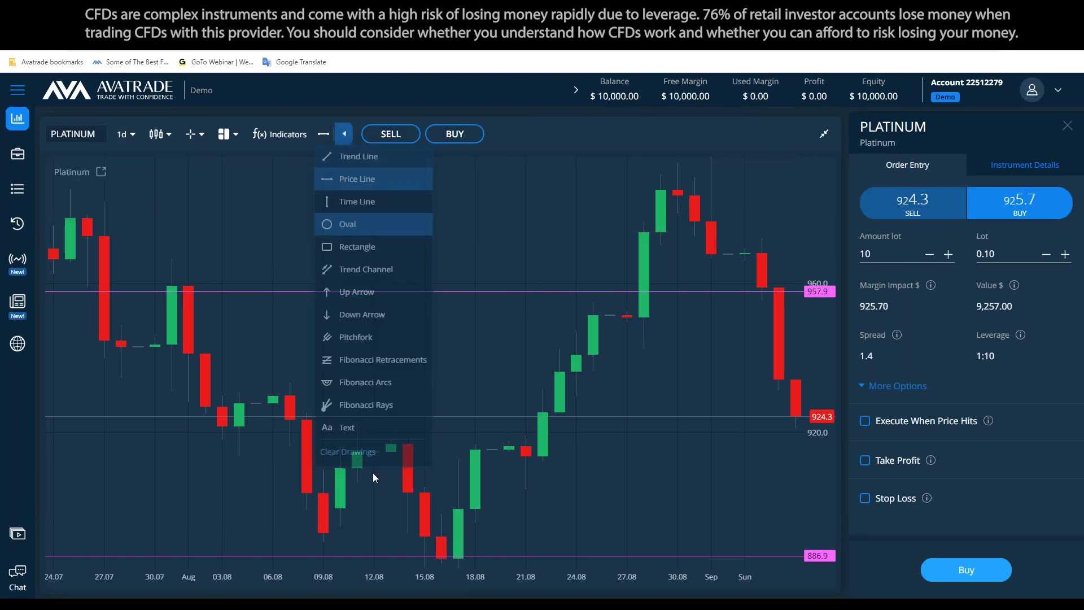
left_click(347, 452)
key("alt+Tab")
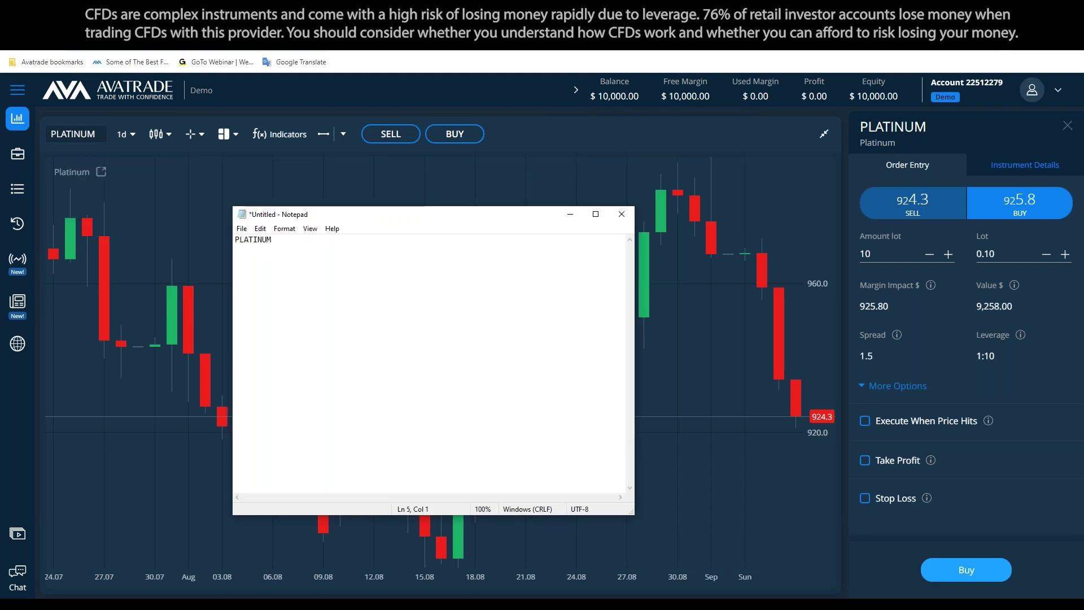
Type the checklist 1.Goal, 2.Time, 3. ????, 4.Units under PLATINUM, removing the extra space before Units
type("1.Goal")
key("Return")
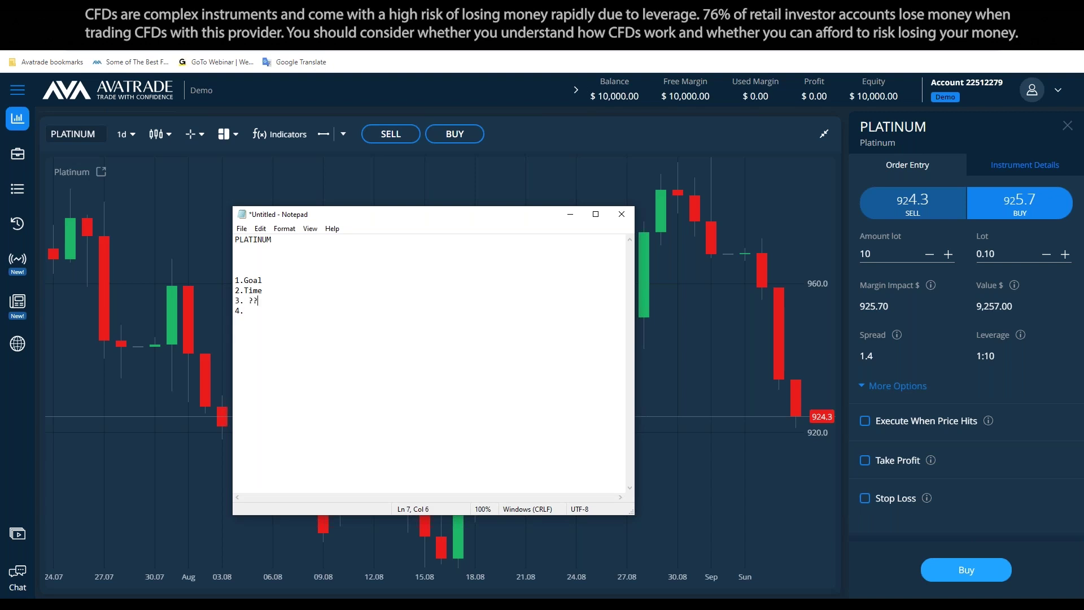
type("U")
left_click(250, 310)
key("BackSpace")
left_click(749, 235)
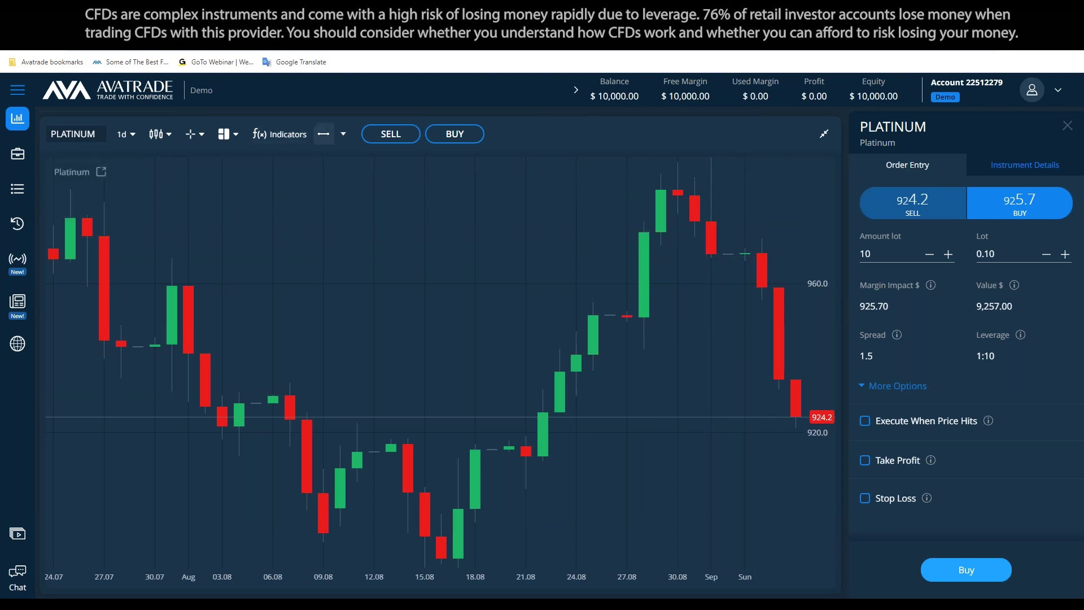
Place a horizontal price line on the Platinum chart and drag it down to 890.8
left_click(737, 471)
left_click_drag(737, 472, 731, 540)
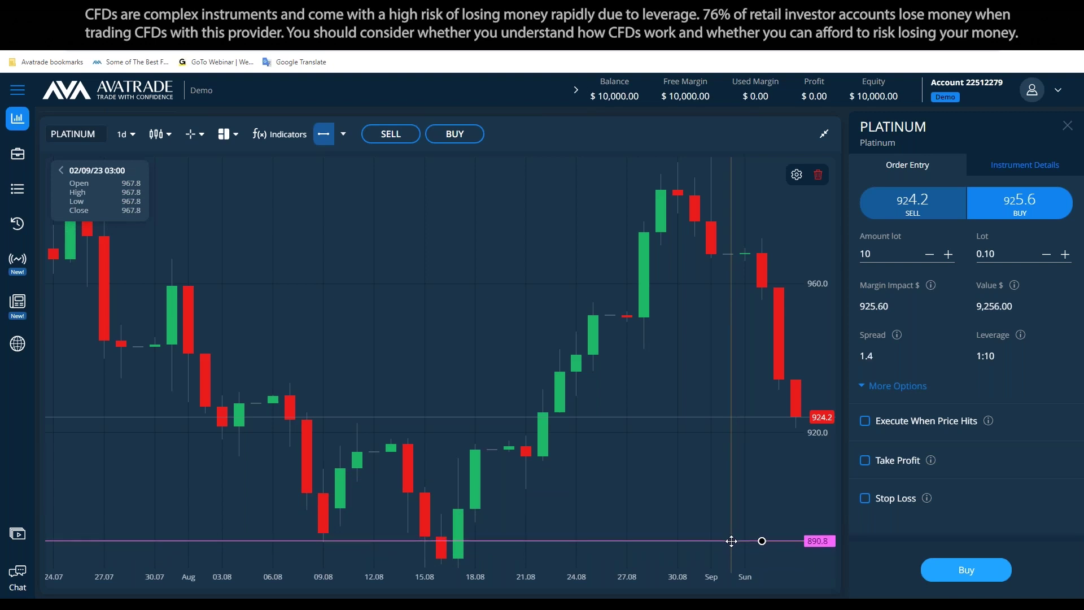
left_click(797, 533)
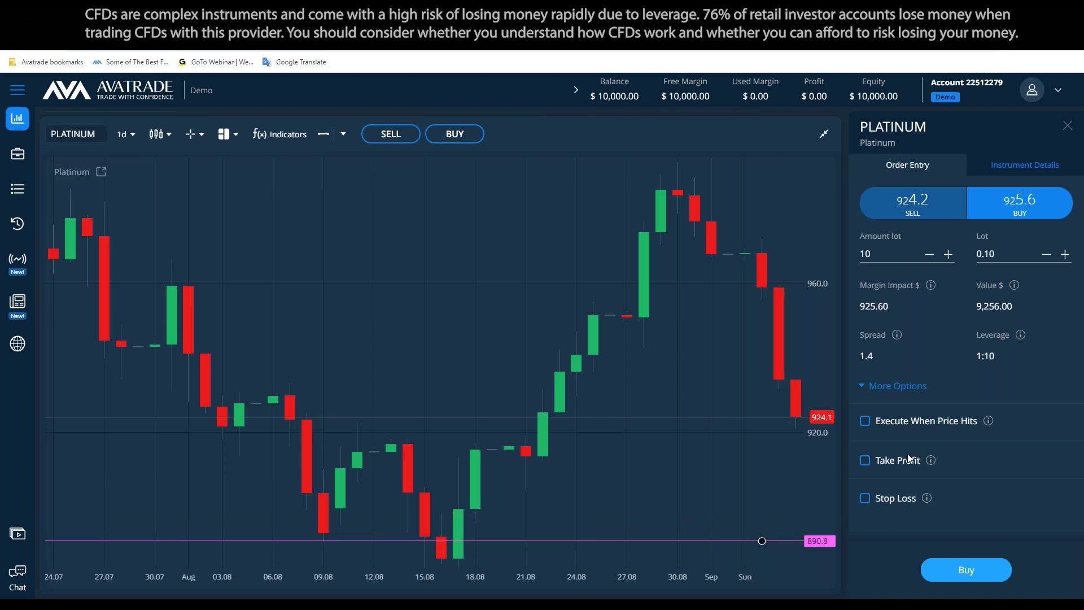
mouse_move(931, 462)
Add the note 'Take profit a pending order' a few lines below the checklist
key("alt+Tab")
key("Return")
key("Return")
key("Return")
type("Tak")
type("i pr")
type("ke profit")
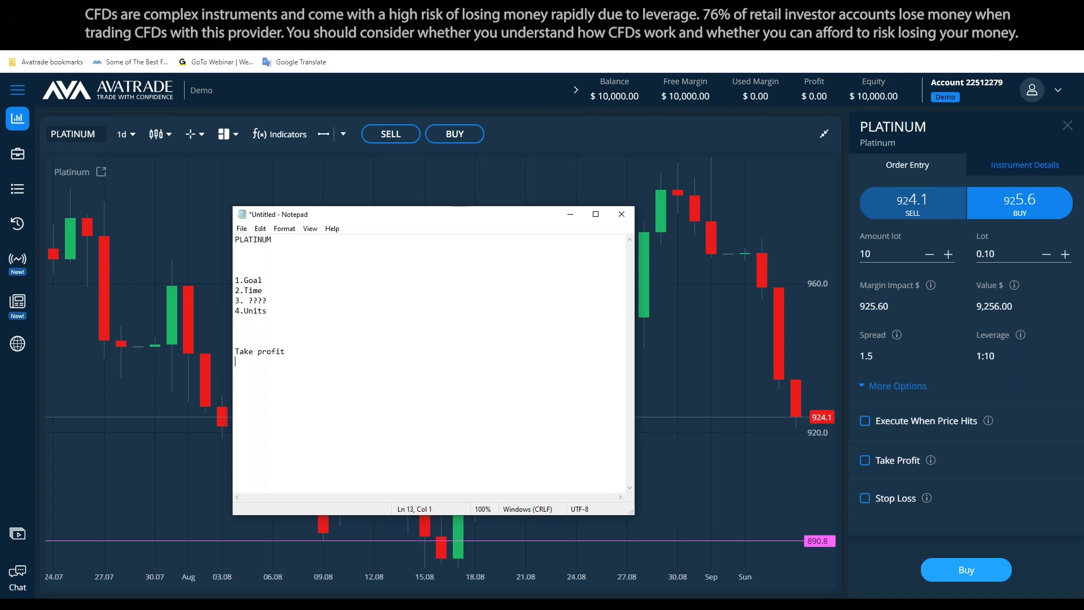
type(" a pending order.")
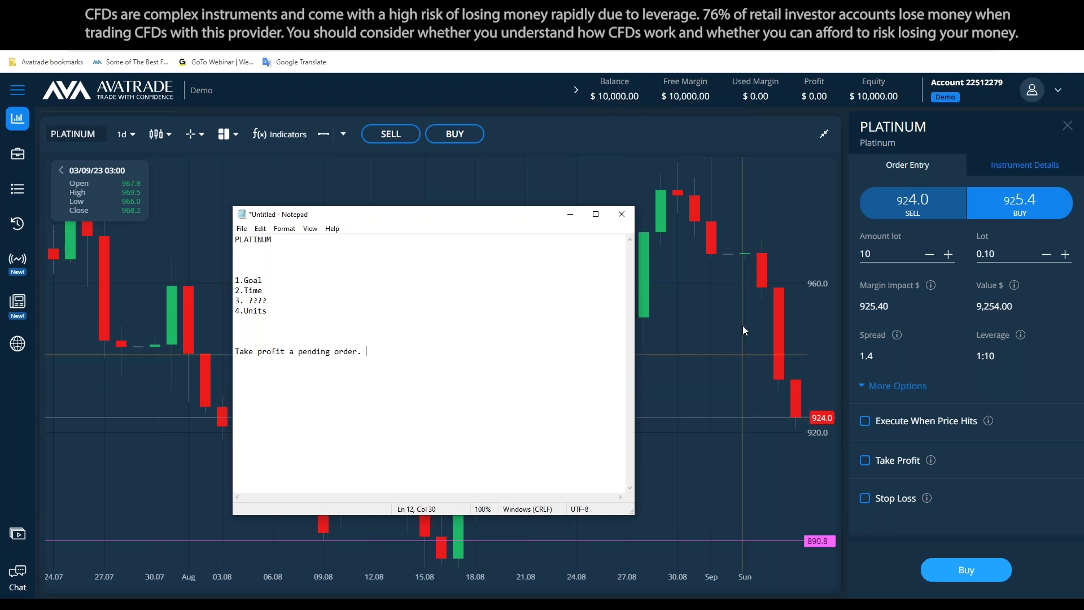
Switch the ticket to a sell order and save the 890.8 price line as white
left_click(902, 208)
left_click(902, 209)
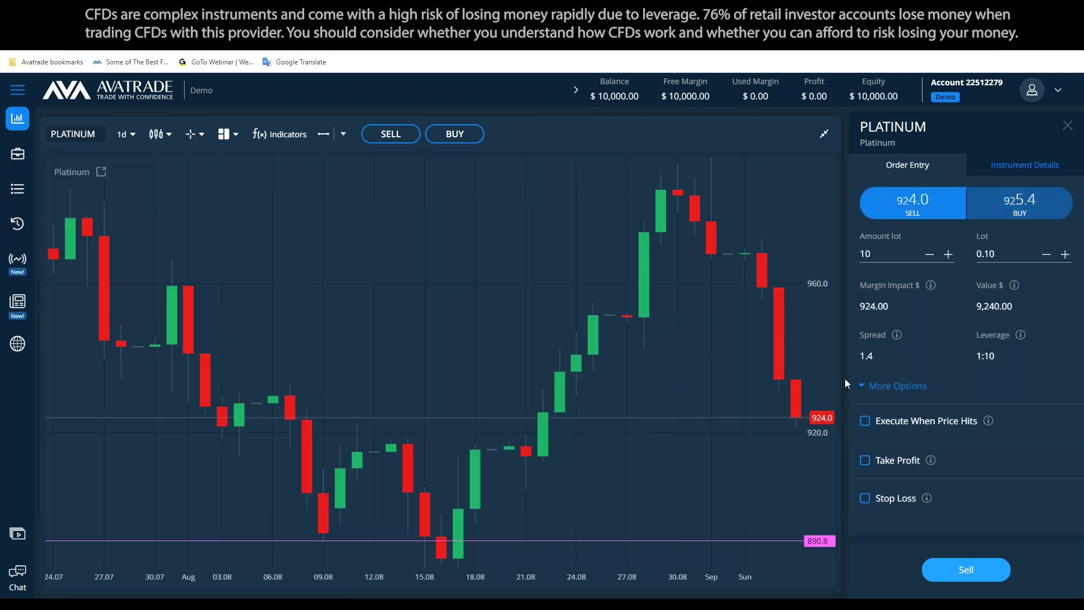
double_click(768, 540)
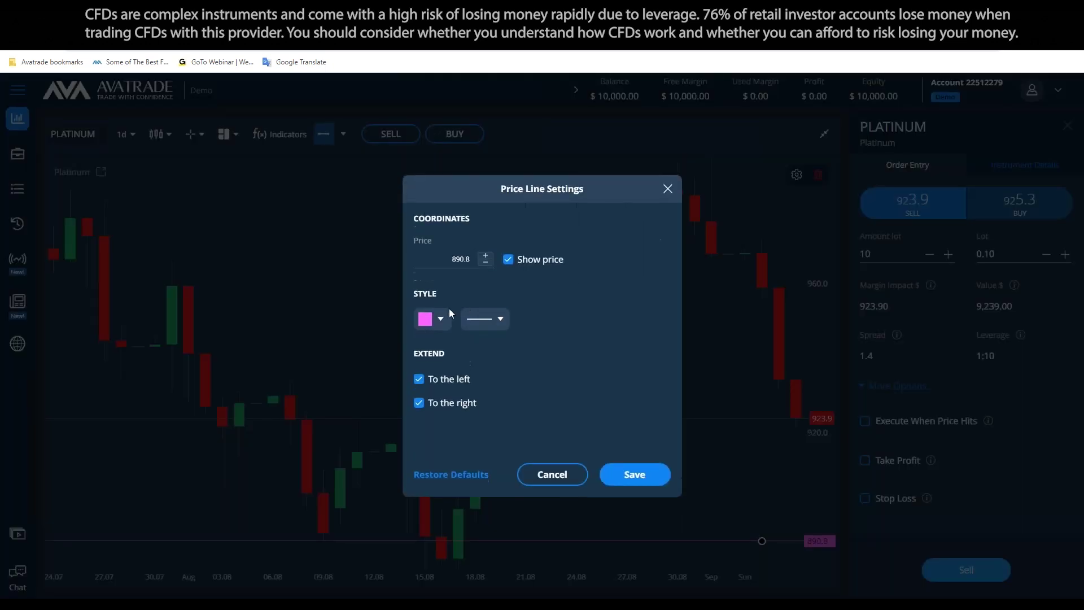
left_click(441, 330)
left_click(537, 424)
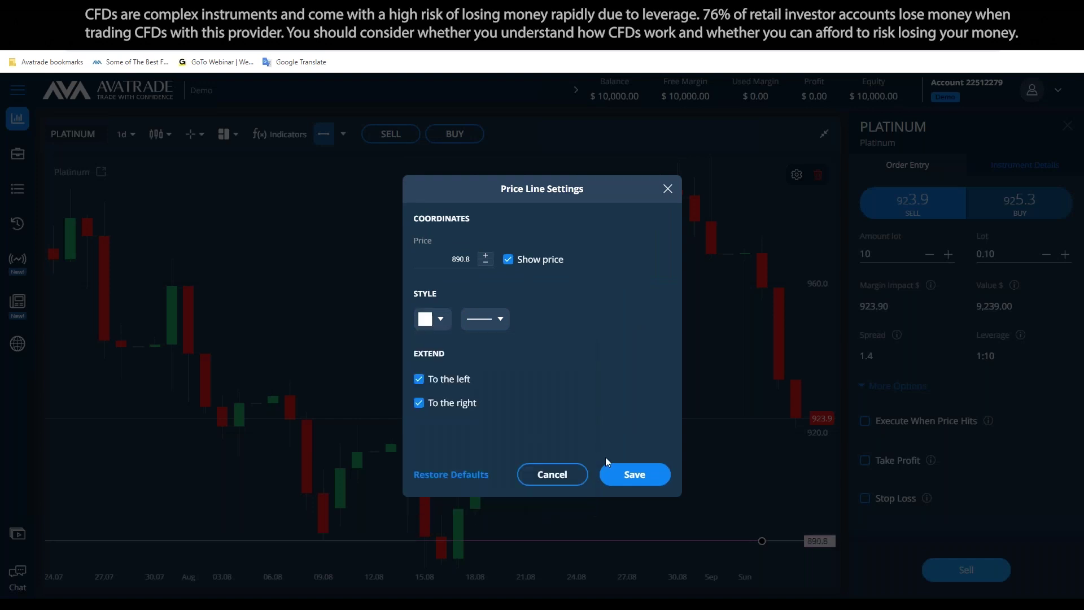
left_click(634, 475)
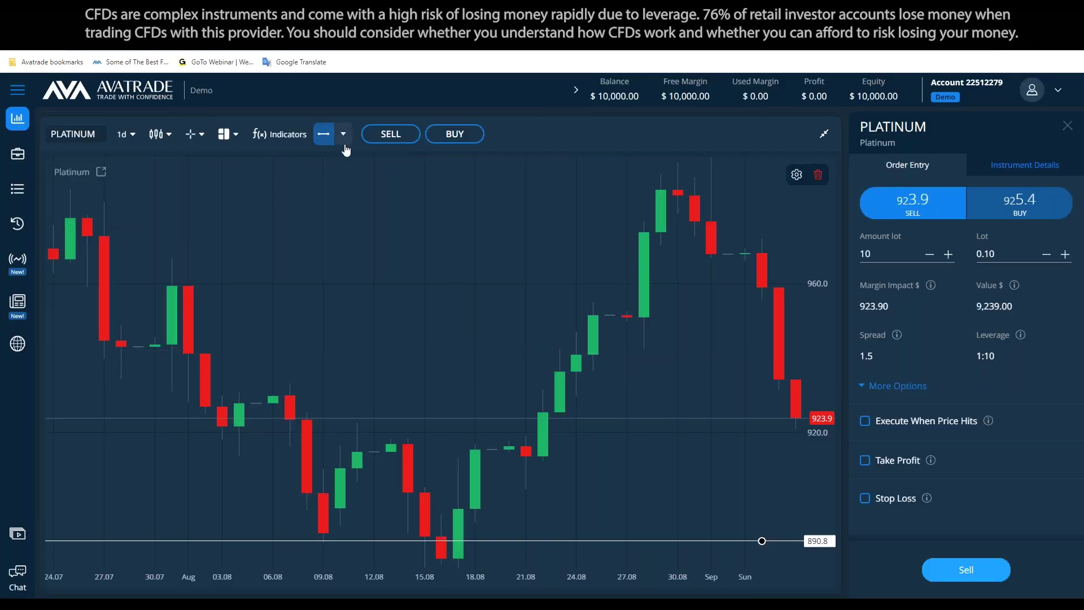
Try the Fibonacci Rays and Text drawing tools, then discard the empty text label
left_click(344, 134)
left_click(389, 409)
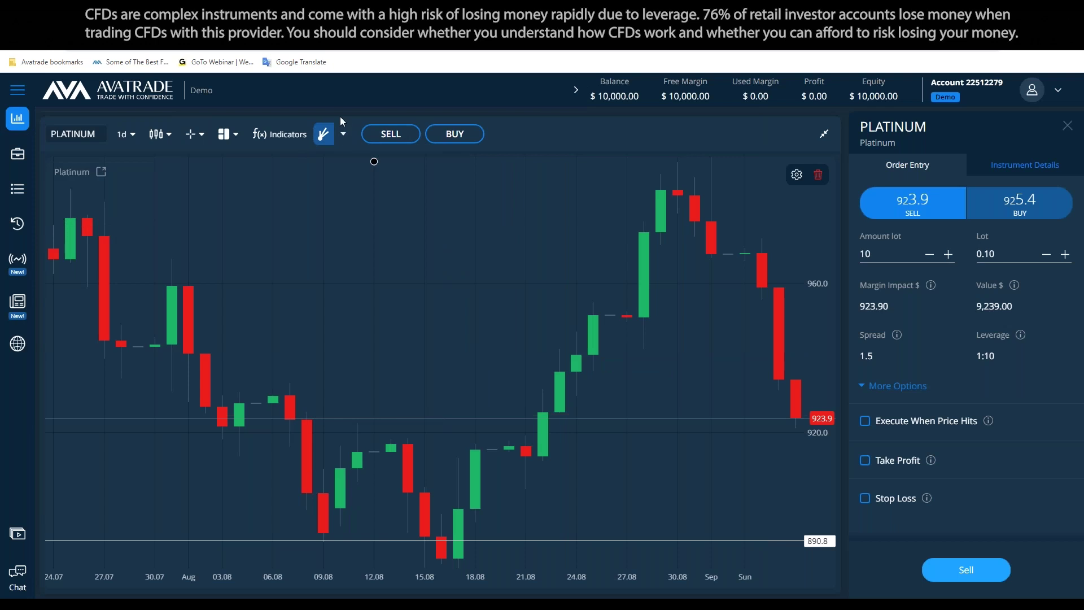
left_click(345, 428)
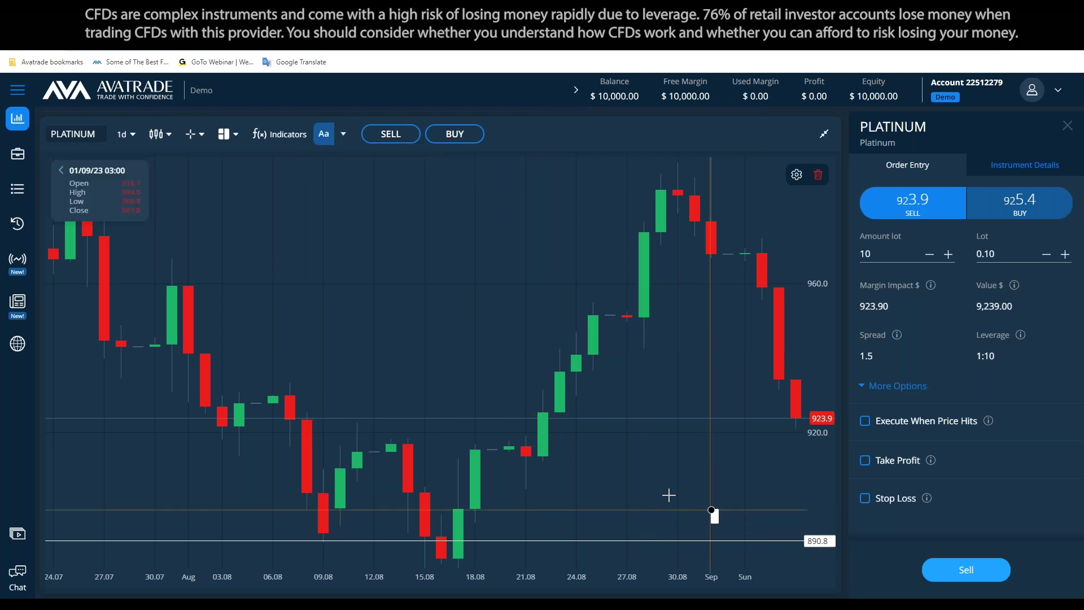
left_click(712, 510)
left_click(757, 506)
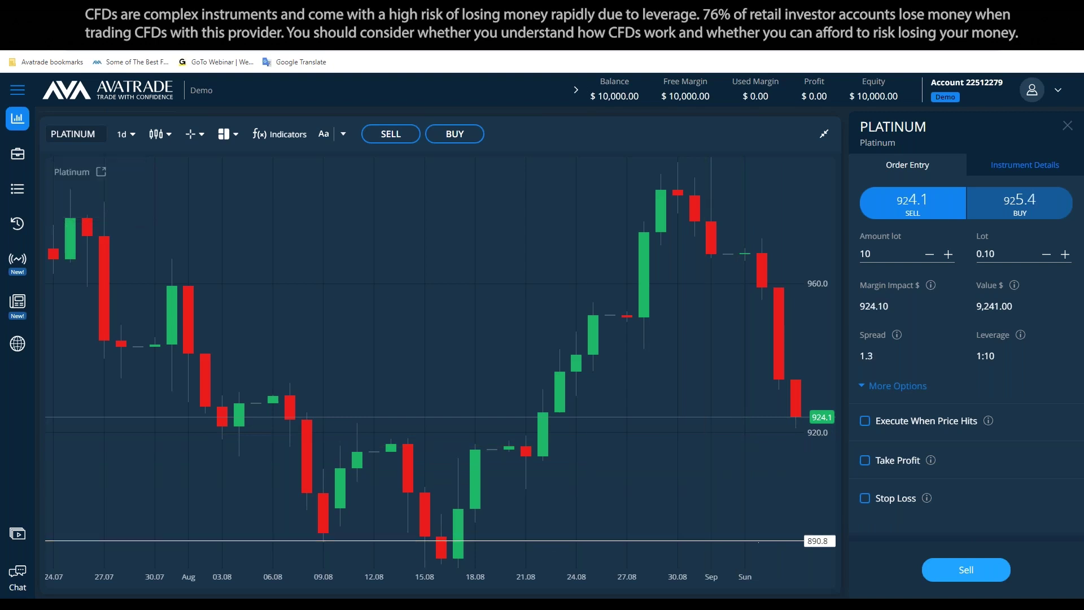
key("alt+Tab")
Overwrite the take-profit line with 'is 890 a good price to close my position'
left_click_drag(366, 351, 215, 367)
type("is 890 a good price to close my potiions")
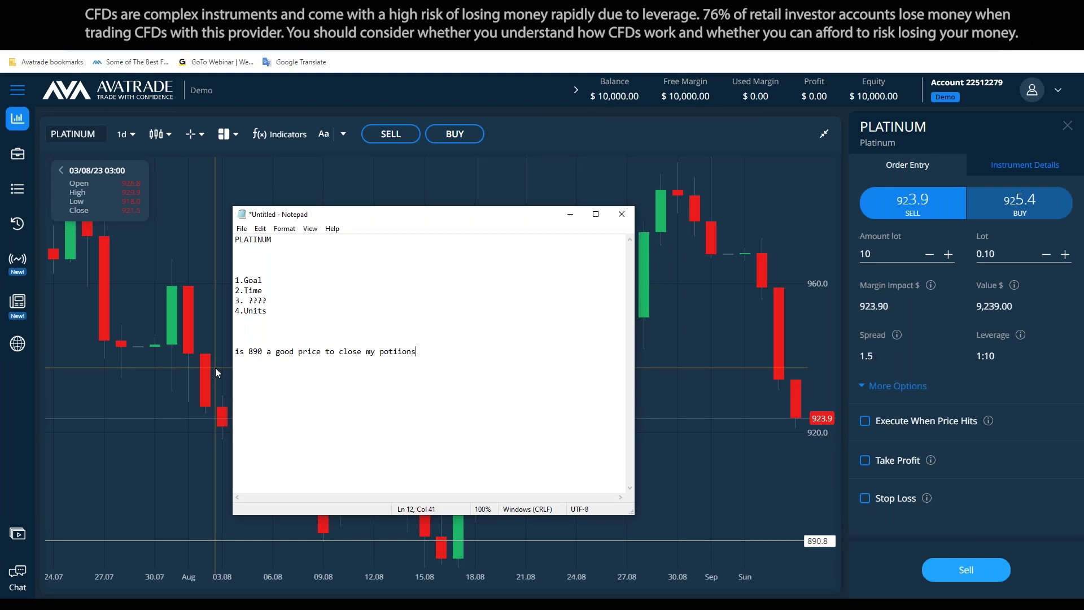
key("BackSpace")
key("BackSpace")
key("BackSpace")
key("BackSpace")
key("BackSpace")
key("BackSpace")
key("BackSpace")
type("position")
left_click(570, 214)
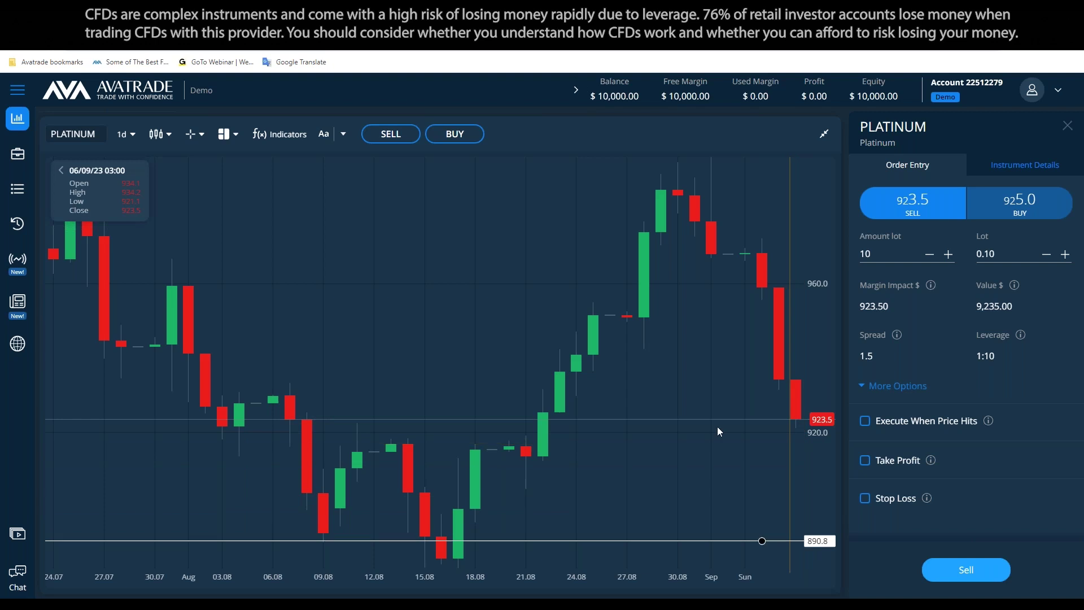
Draw a rectangle from the current price down to 890.8 and turn off its background fill
left_click(342, 144)
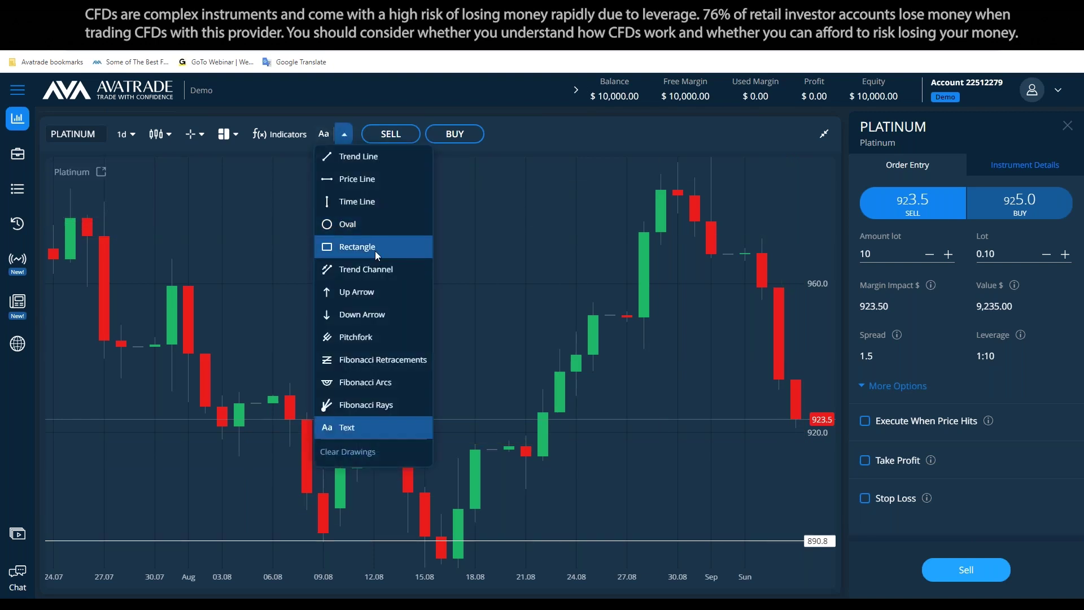
left_click(350, 244)
mouse_move(593, 419)
left_mouse_down()
mouse_move(648, 472)
mouse_move(794, 514)
mouse_move(789, 540)
mouse_move(798, 542)
left_mouse_up()
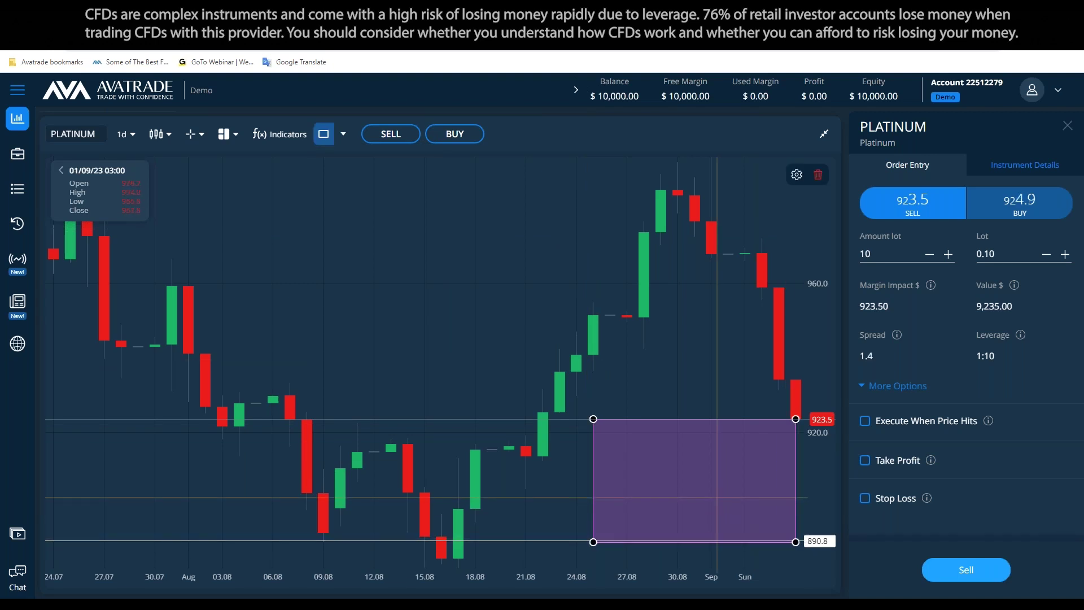
double_click(649, 452)
left_click(518, 382)
left_click(659, 458)
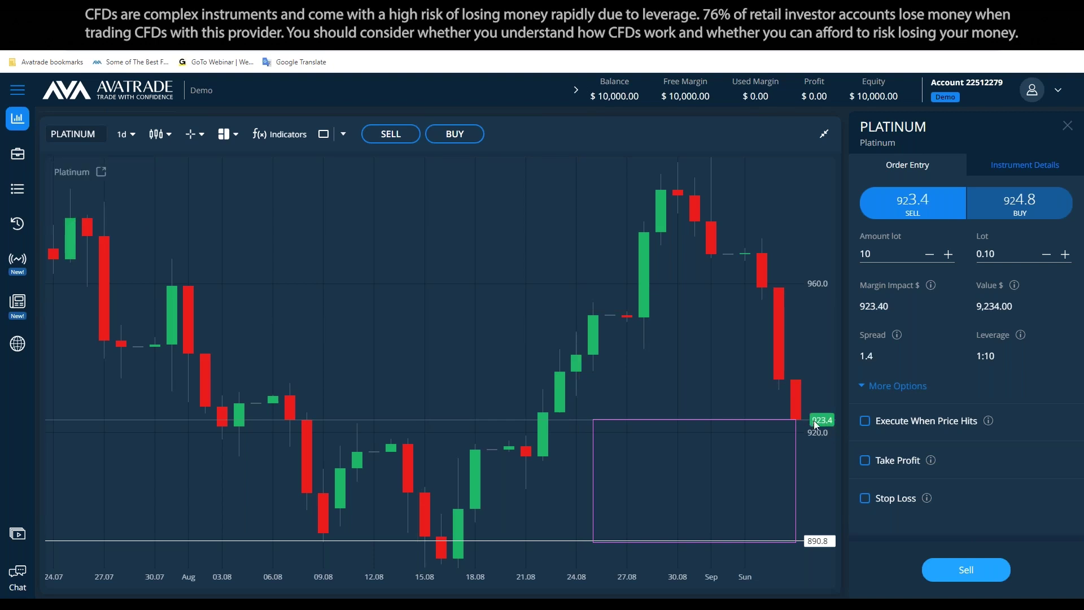
left_click(592, 465)
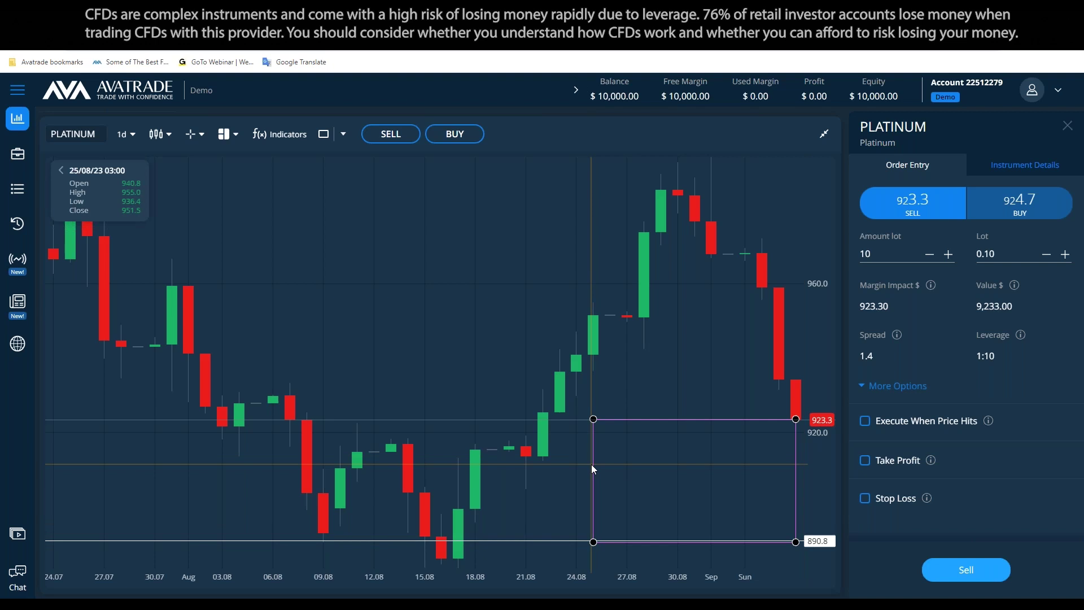
Select the rectangle zone and delete it using its trash icon
left_click(591, 462)
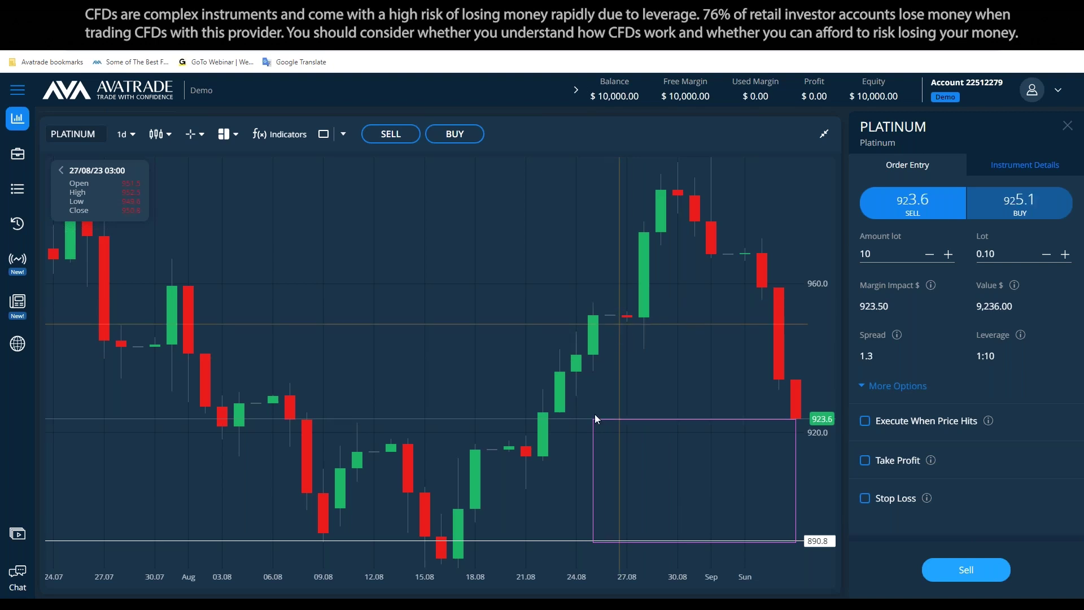
left_click(592, 450)
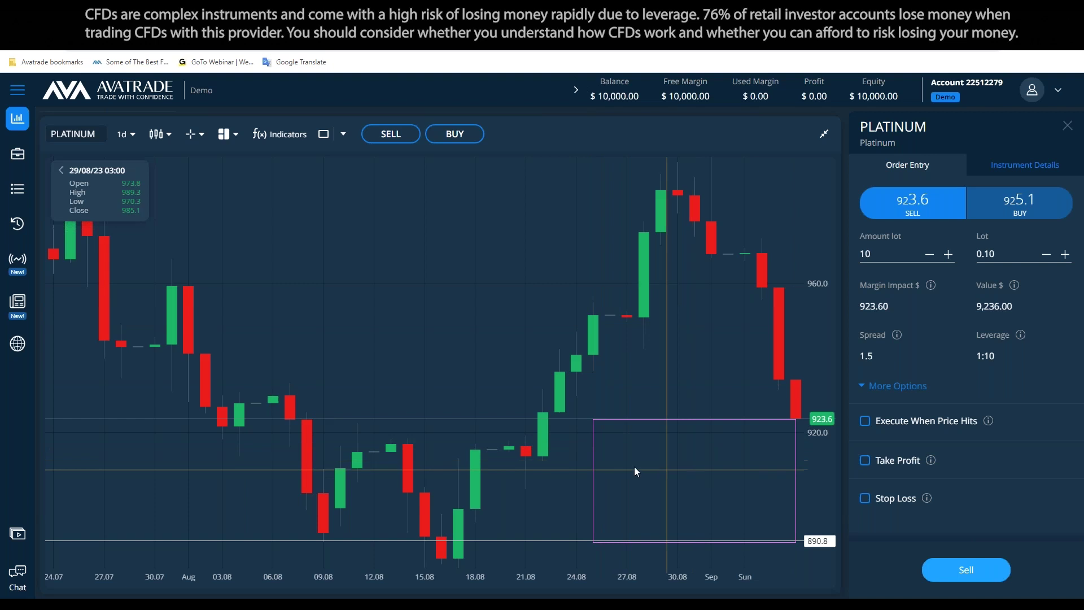
left_click(592, 486)
left_click(822, 179)
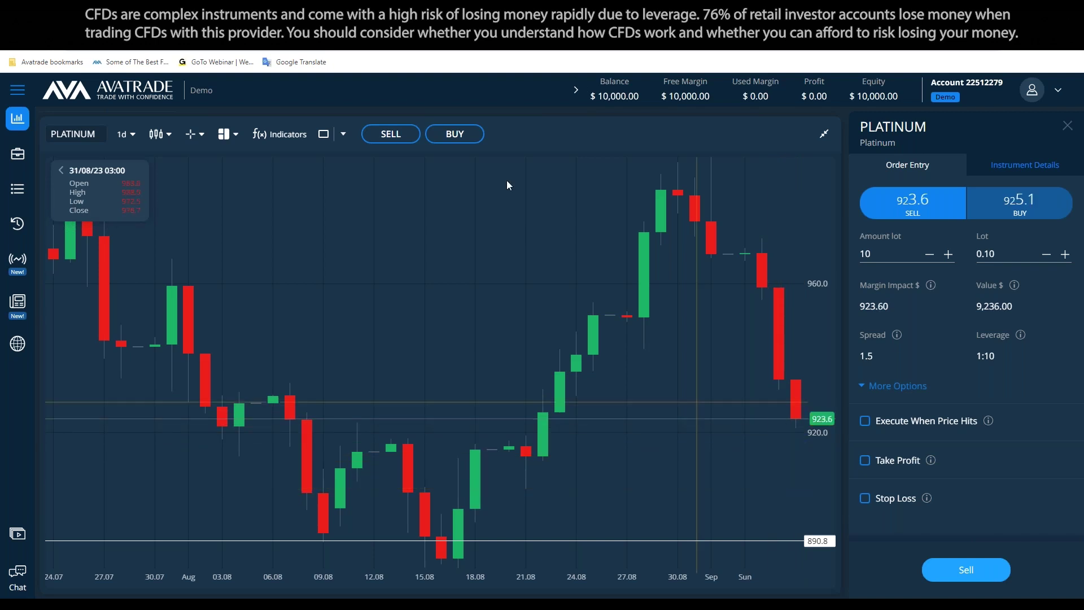
left_click(344, 135)
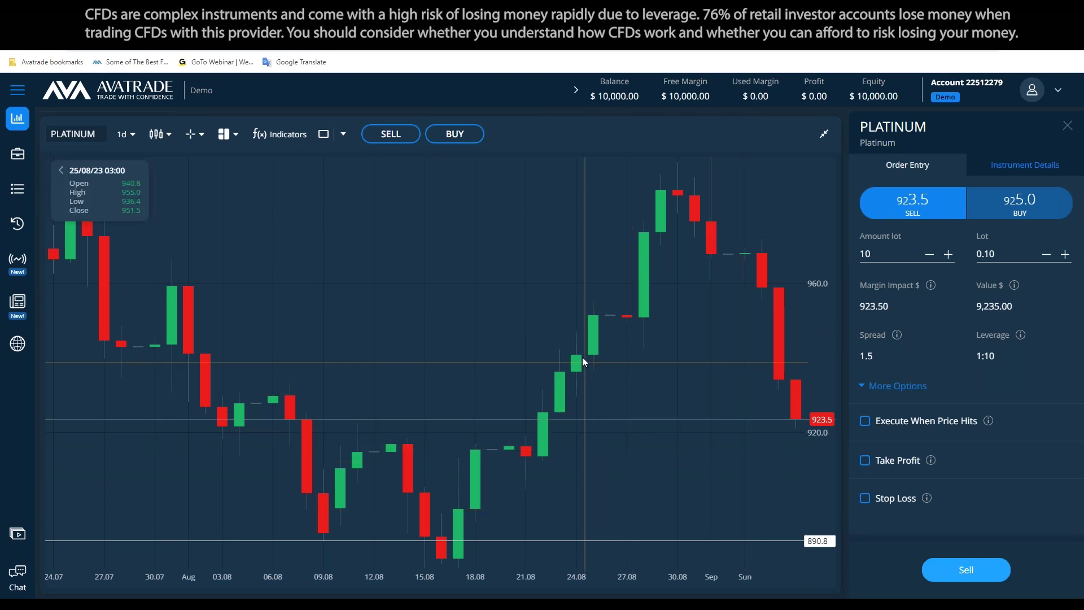
Delete the 890 question line from the notes and move Notepad to the left
key("alt+Tab")
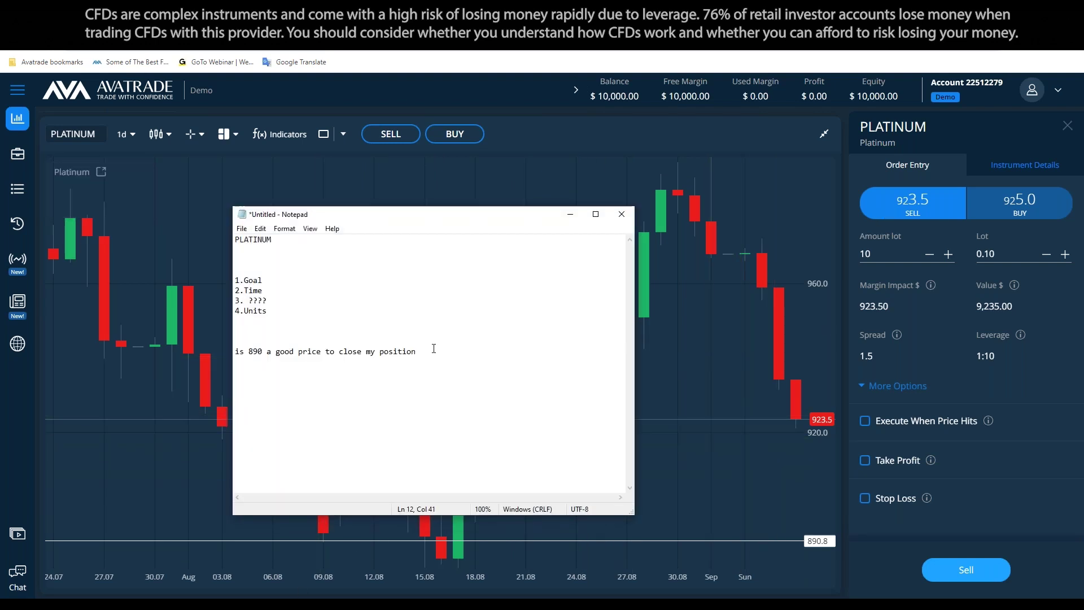
left_click_drag(430, 350, 207, 348)
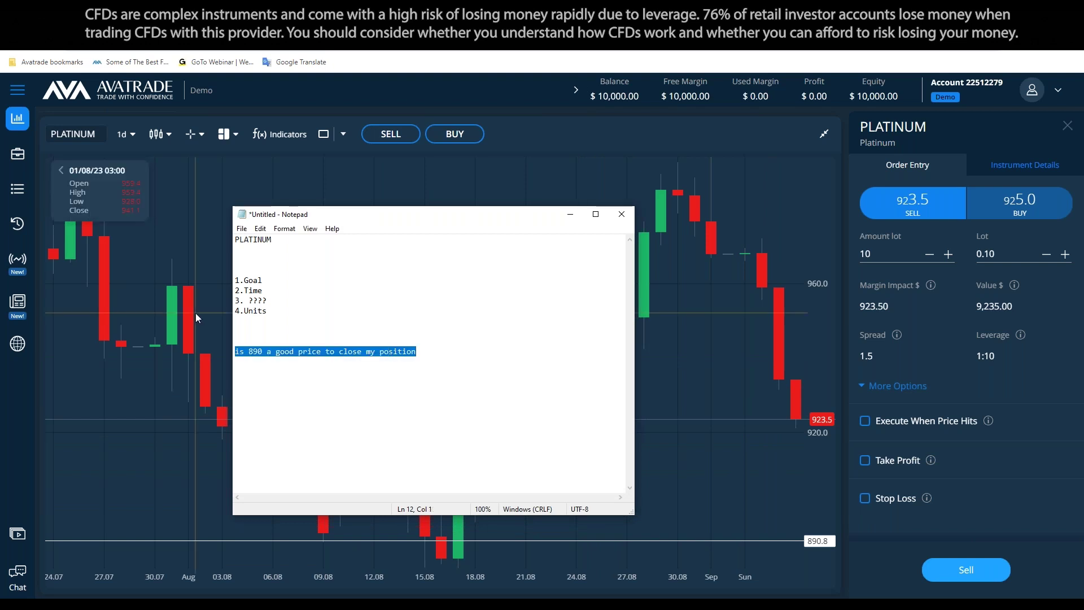
key("BackSpace")
key("BackSpace")
key("BackSpace")
key("BackSpace")
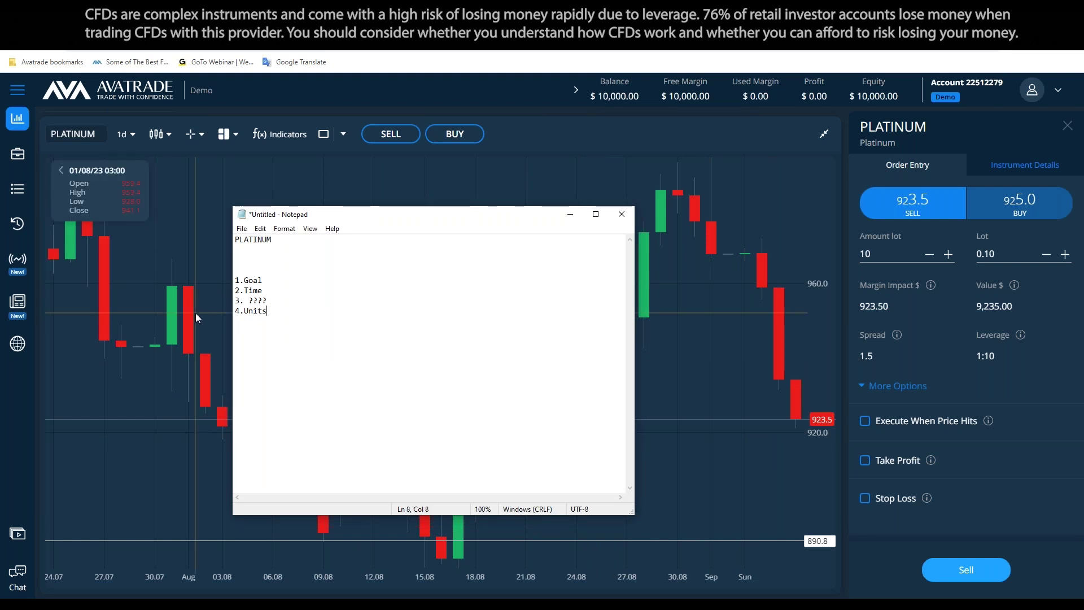
left_click_drag(427, 214, 428, 218)
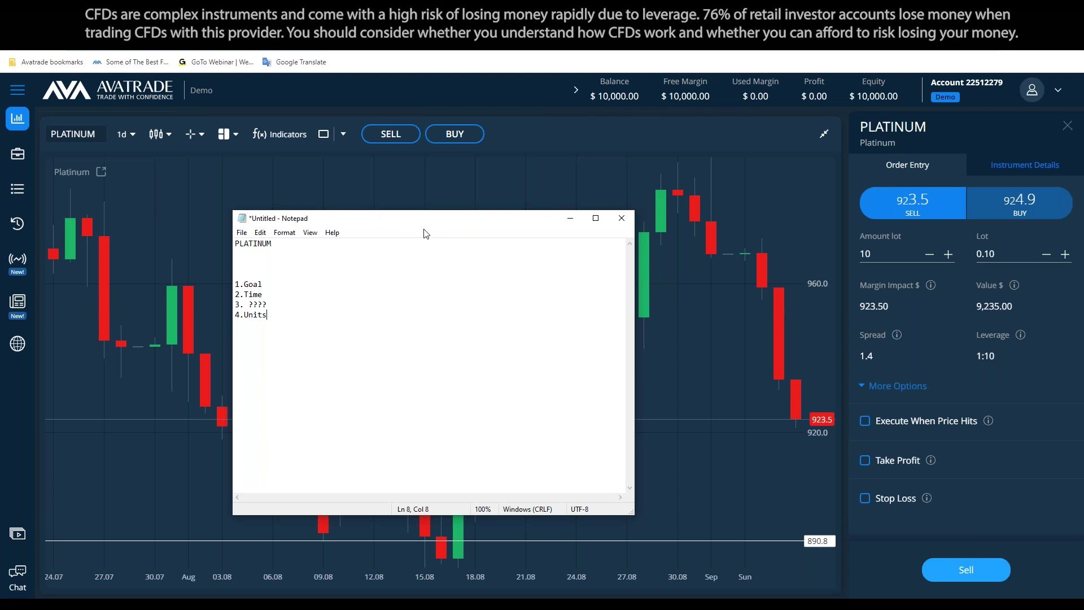
left_click_drag(505, 224, 405, 221)
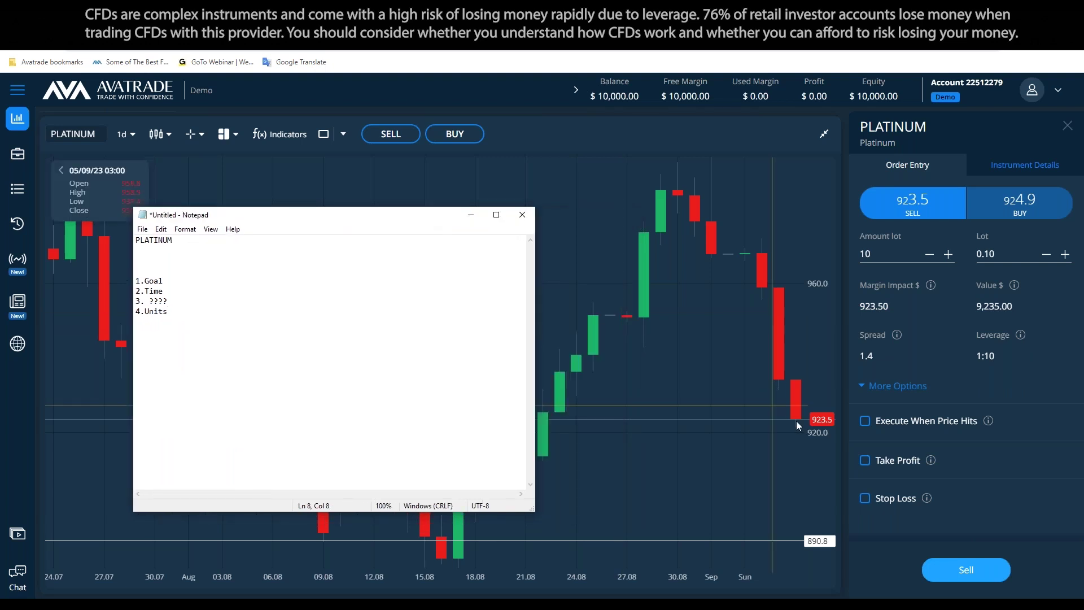
left_click(823, 449)
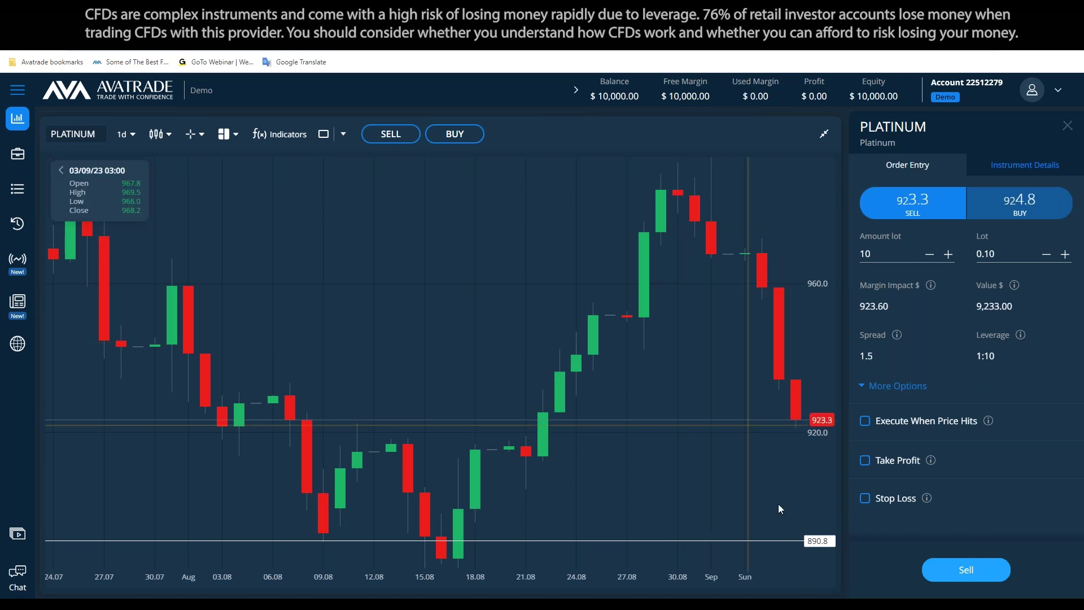
Place a vertical line on the Platinum chart and drag it to 17 Aug
left_click(343, 134)
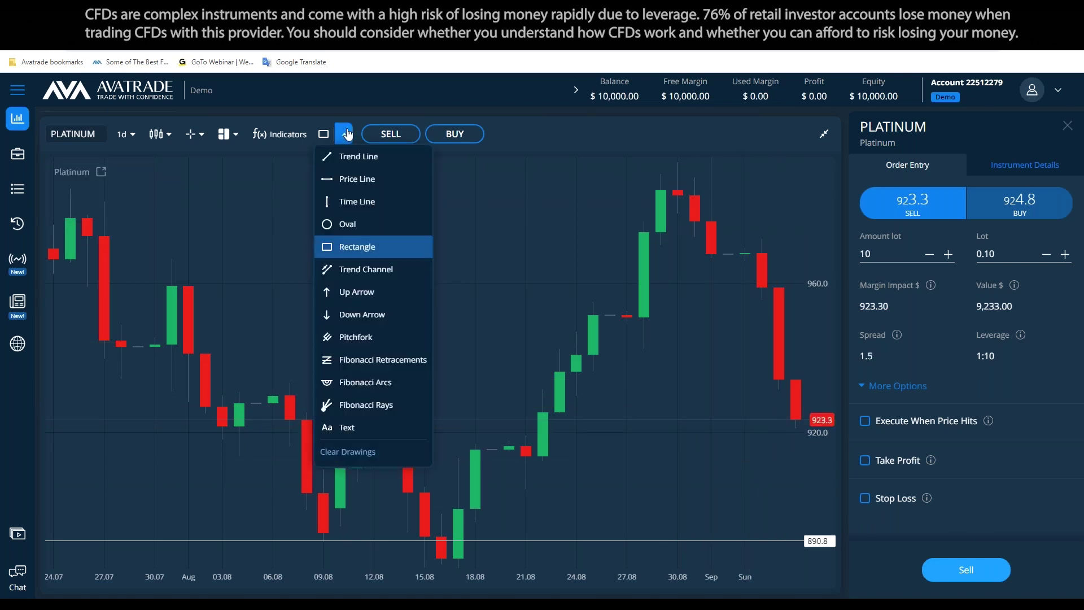
left_click(350, 244)
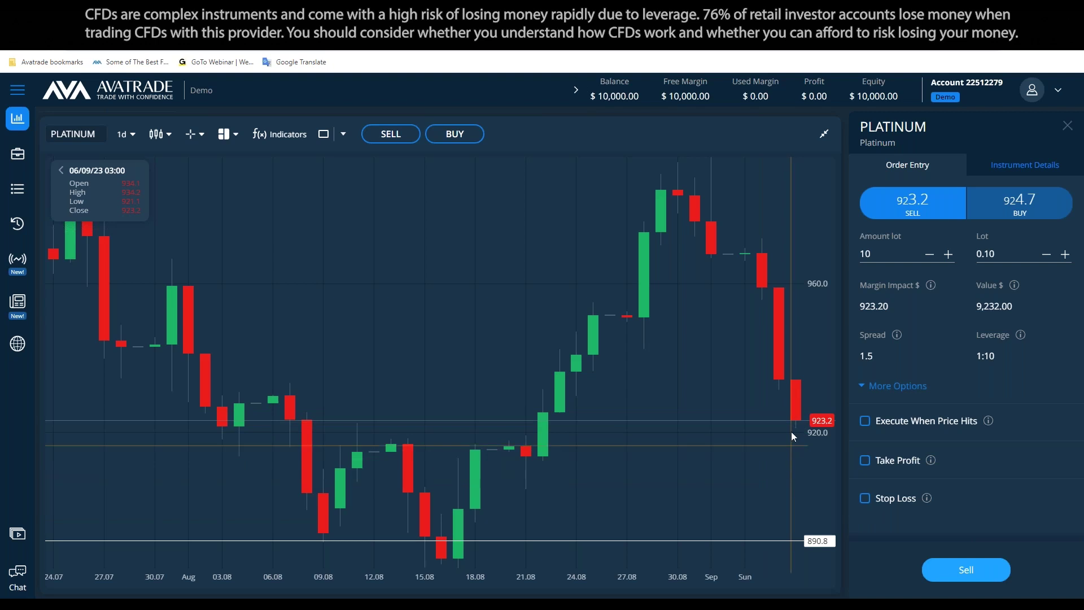
key("alt+Tab")
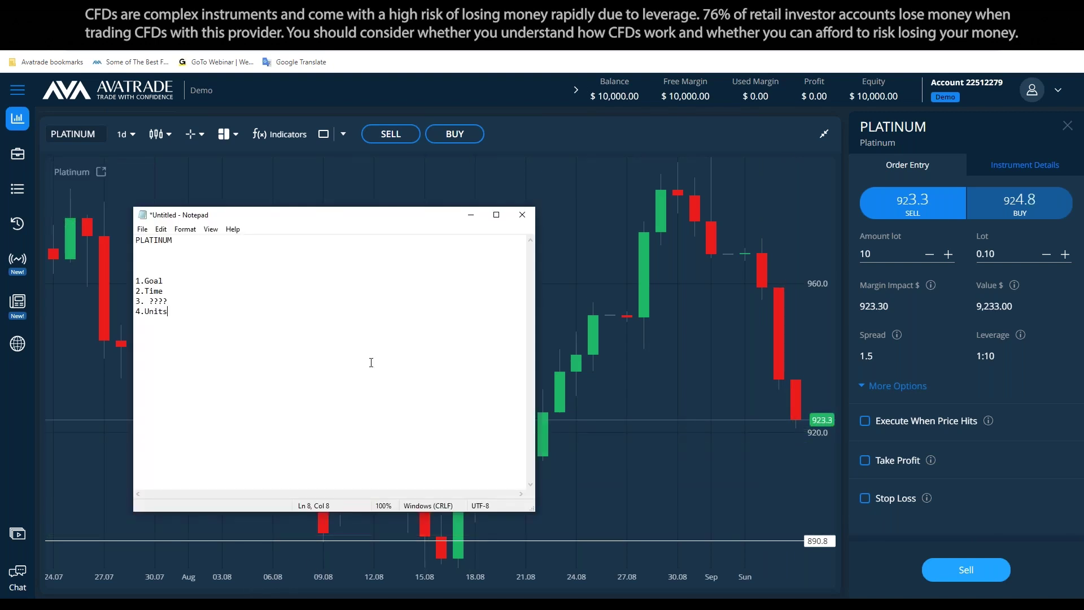
left_click(471, 215)
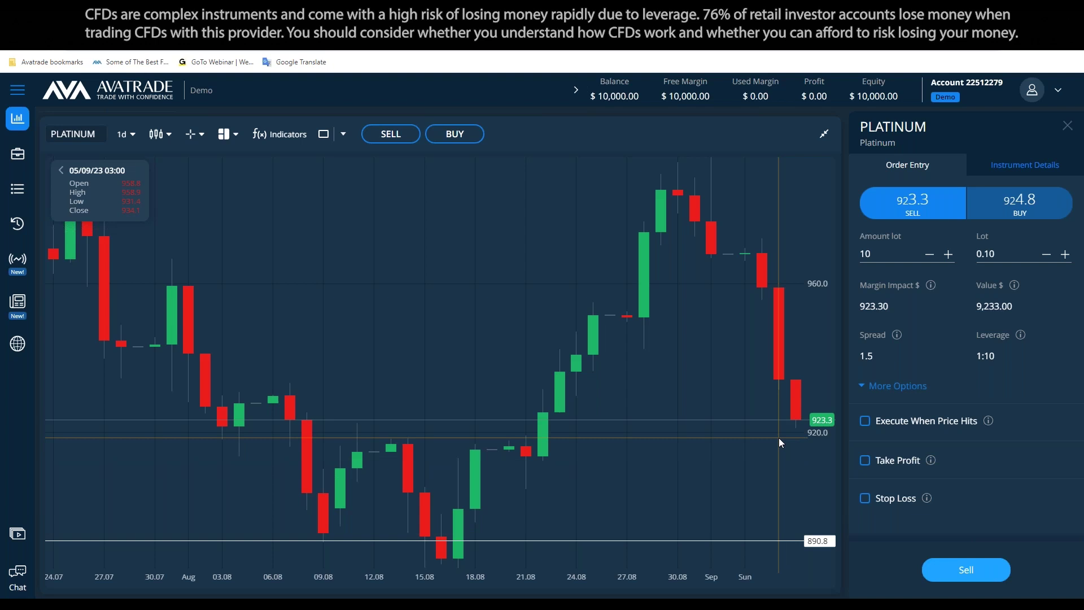
left_click(342, 134)
left_click(360, 194)
left_click(509, 471)
left_click_drag(509, 508, 458, 508)
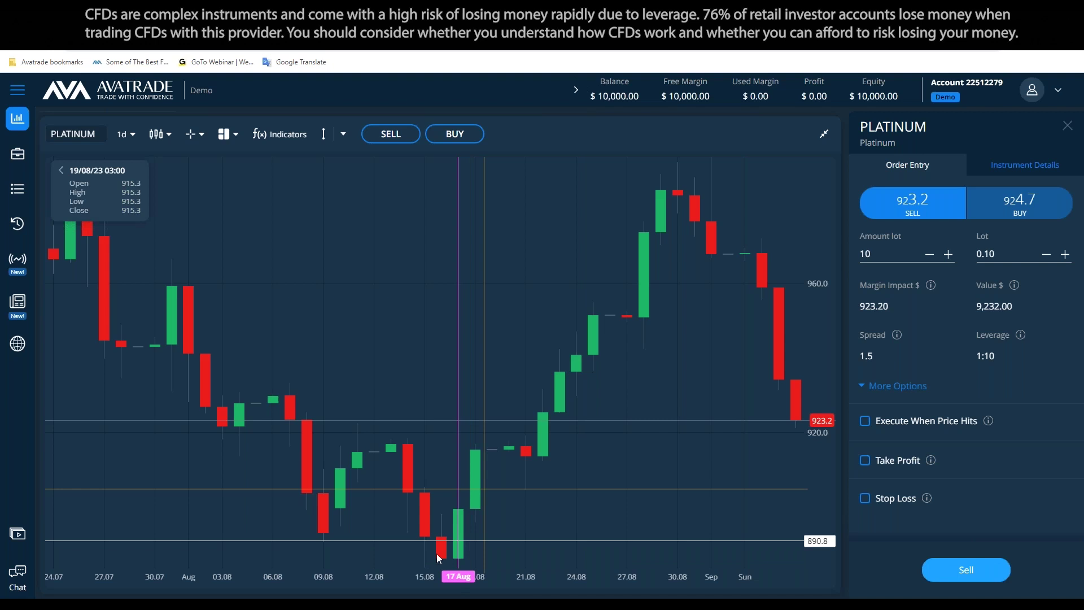
Draft a question on whether platinum can move from 923 to 890 in an hour, then delete it
key("alt+Tab")
key("Return")
key("Return")
key("Return")
key("Return")
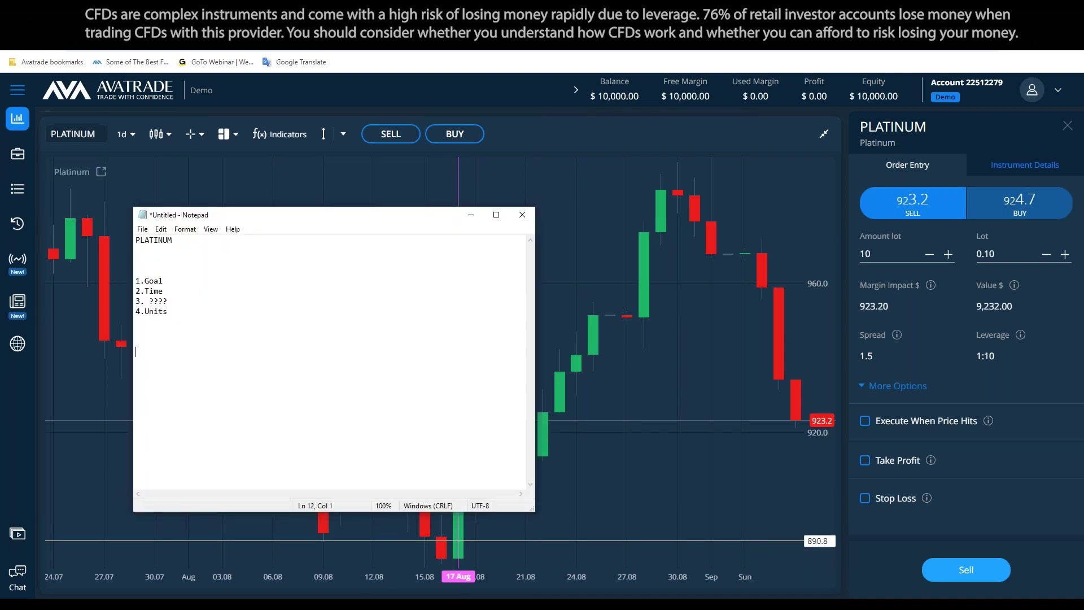
type("Do think that plato")
type("nu")
key("BackSpace")
key("BackSpace")
type("num can move from 92")
key("BackSpace")
key("BackSpace")
type("923 to 890 in")
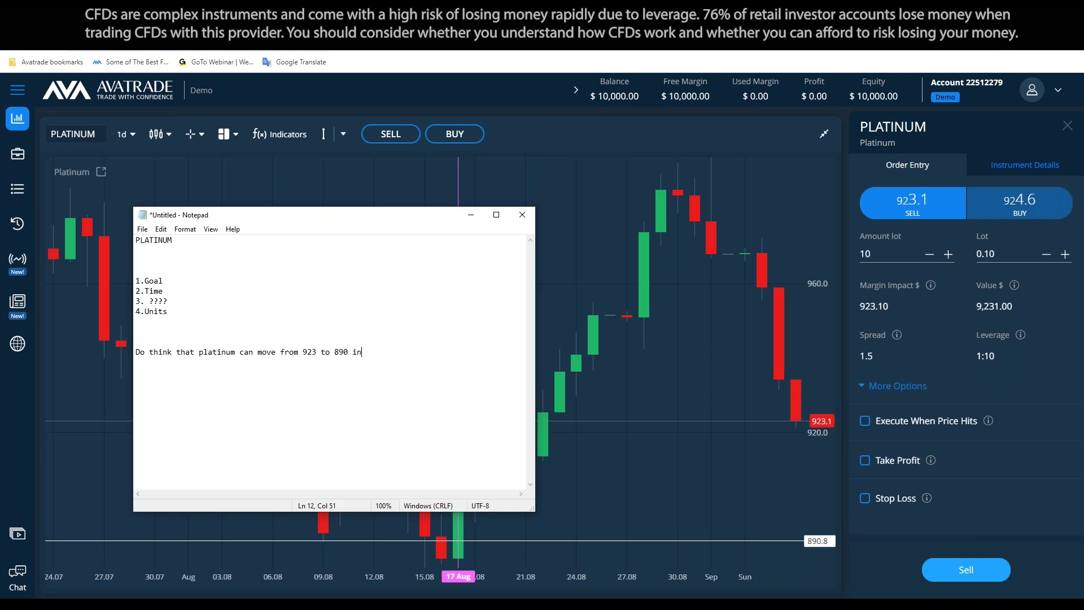
type(" an hour ?")
left_click_drag(411, 351, 113, 328)
key("BackSpace")
key("BackSpace")
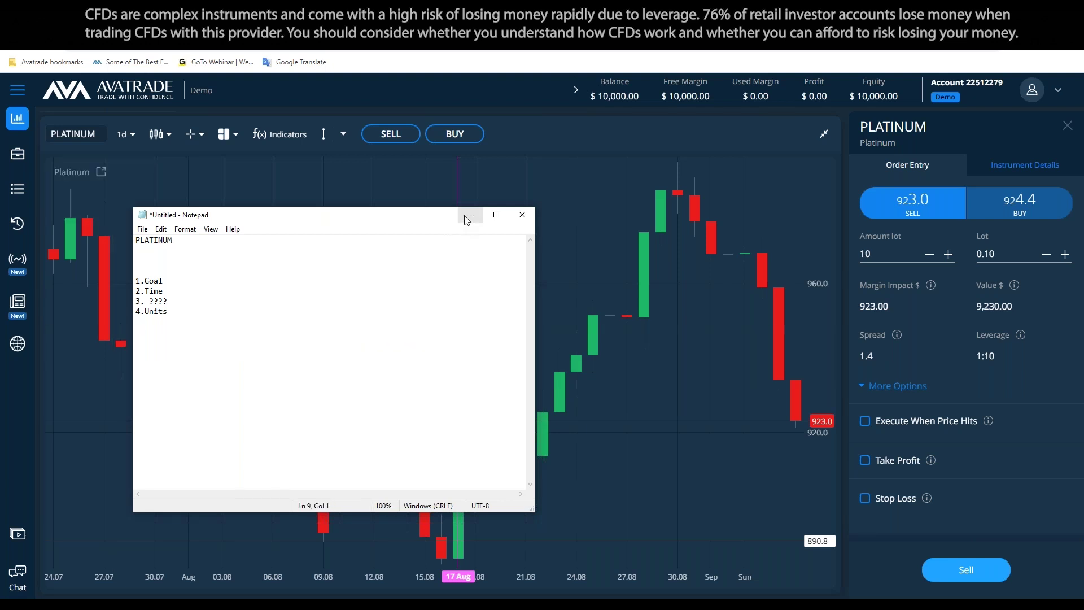
Filter indicators for 'av', add Average True Range to the Platinum chart, and save
left_click(471, 220)
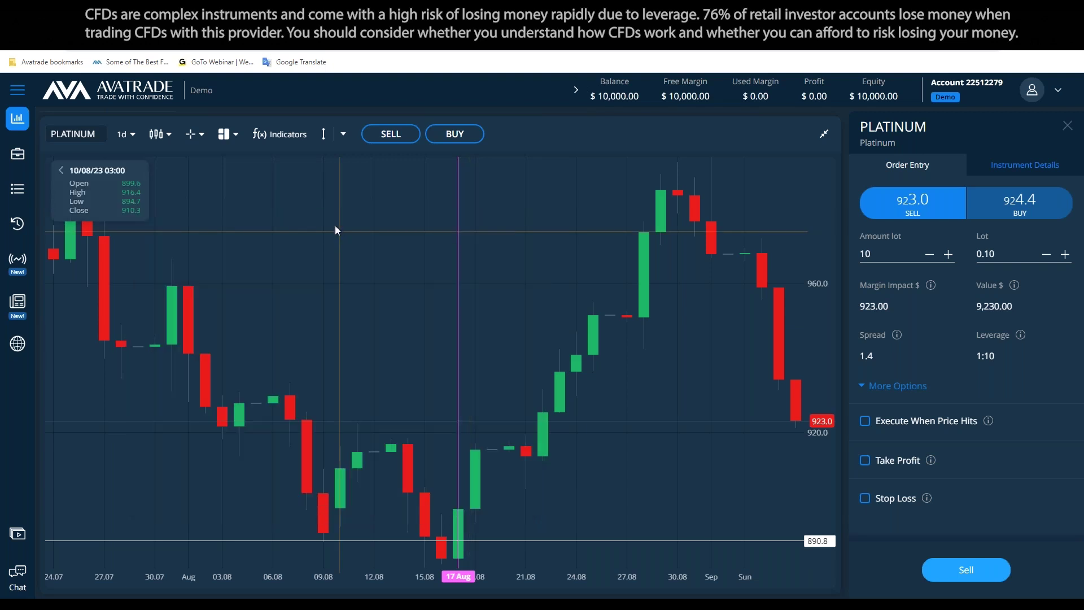
left_click(284, 138)
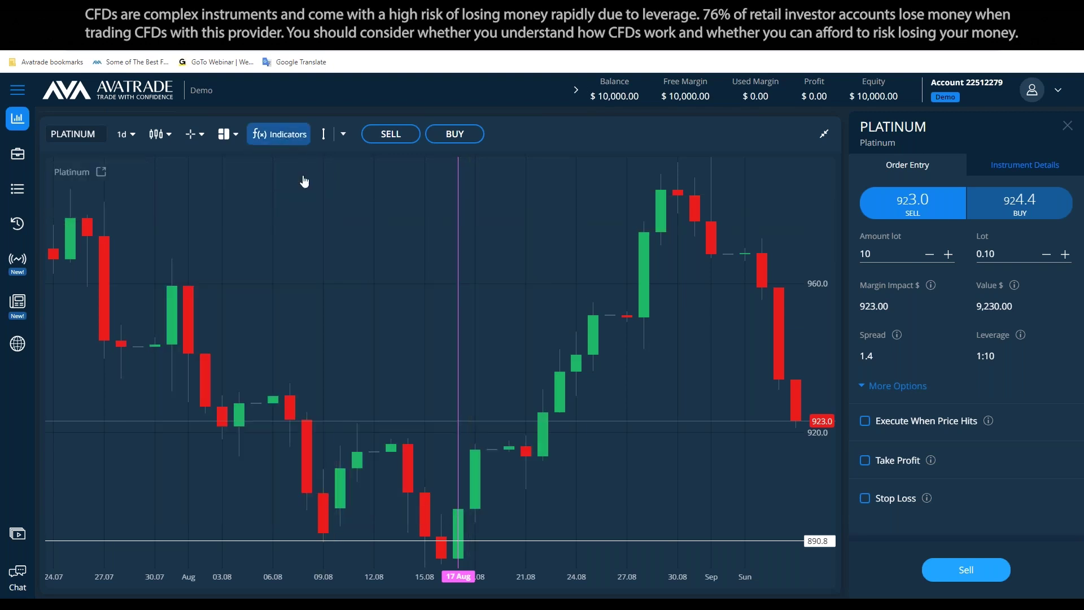
left_click(361, 217)
type("av")
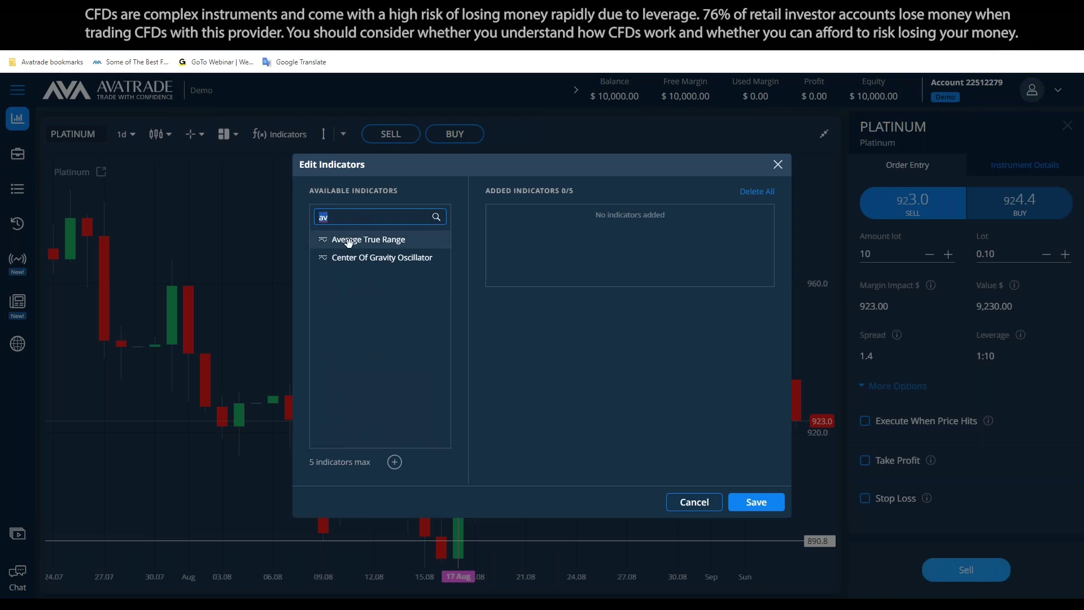
left_click(346, 243)
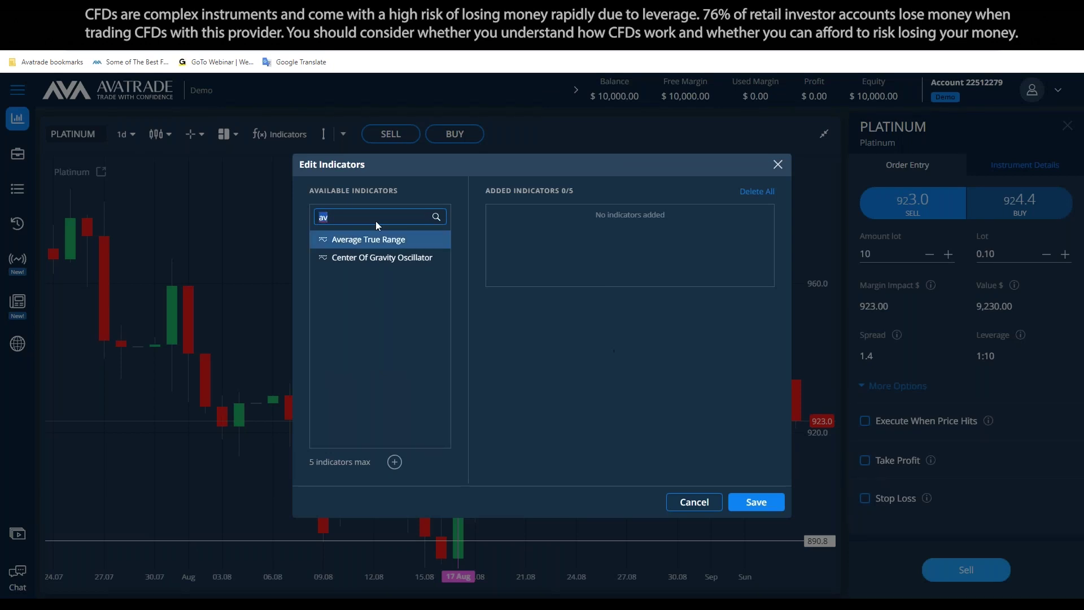
double_click(355, 240)
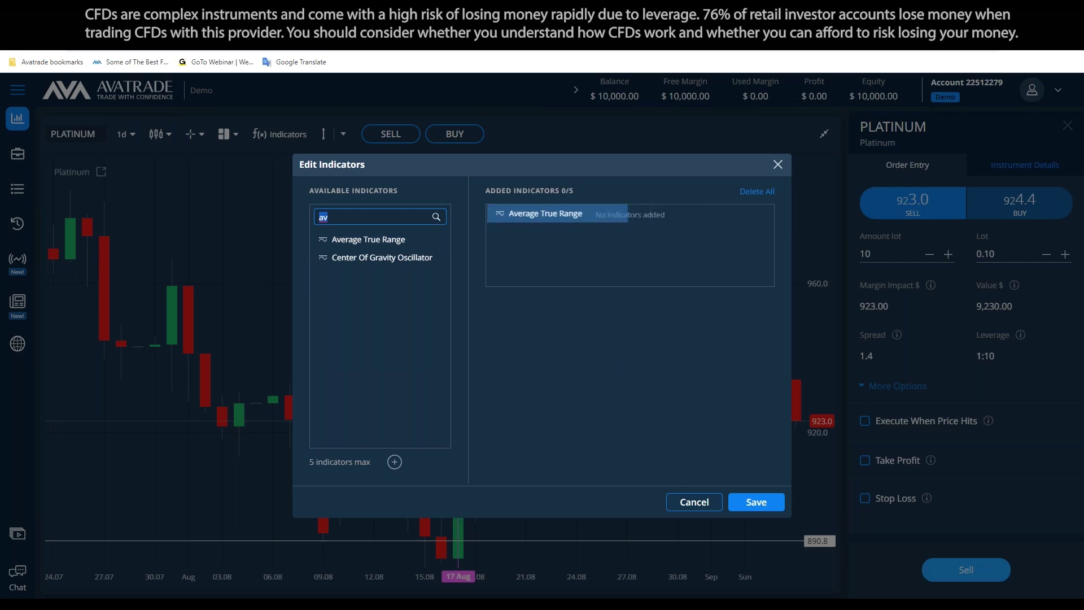
left_click(756, 504)
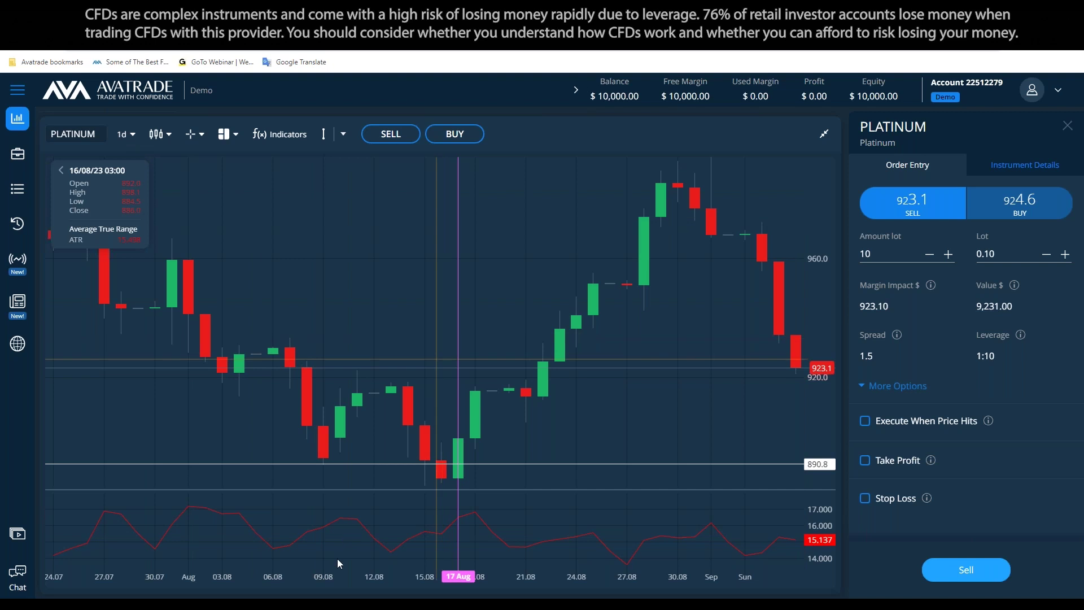
key("alt+Tab")
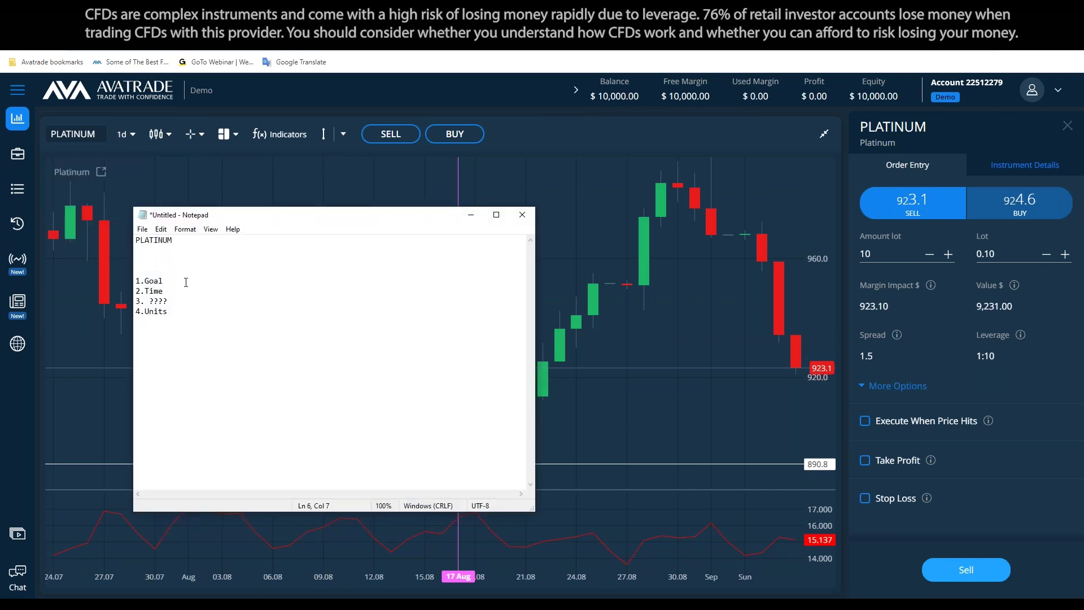
Fill in Goal as 1000$ and Time as 1 week, and clear the ???? placeholder
type("1000$")
type("week")
key("Down")
key("shift+Left")
key("shift+Left")
key("shift+Left")
key("shift+Left")
key("BackSpace")
key("BackSpace")
Name the third checklist item 'Movements (P.A.M)'
type("Movements ( Pam")
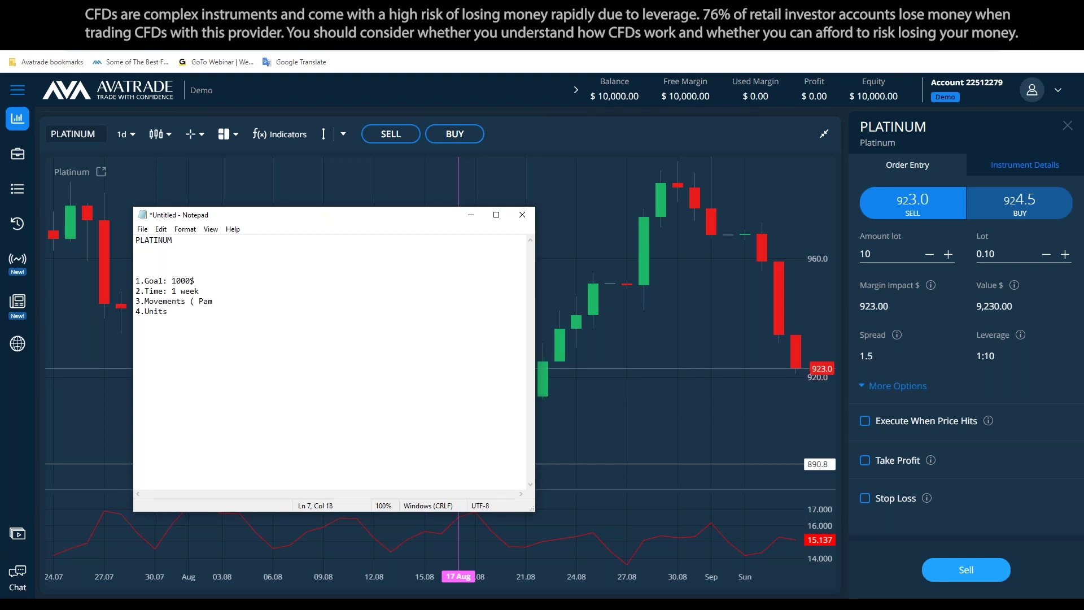
key("BackSpace")
key("BackSpace")
key("BackSpace")
key("BackSpace")
type("PAM")
key("BackSpace")
key("BackSpace")
type(".A.M)")
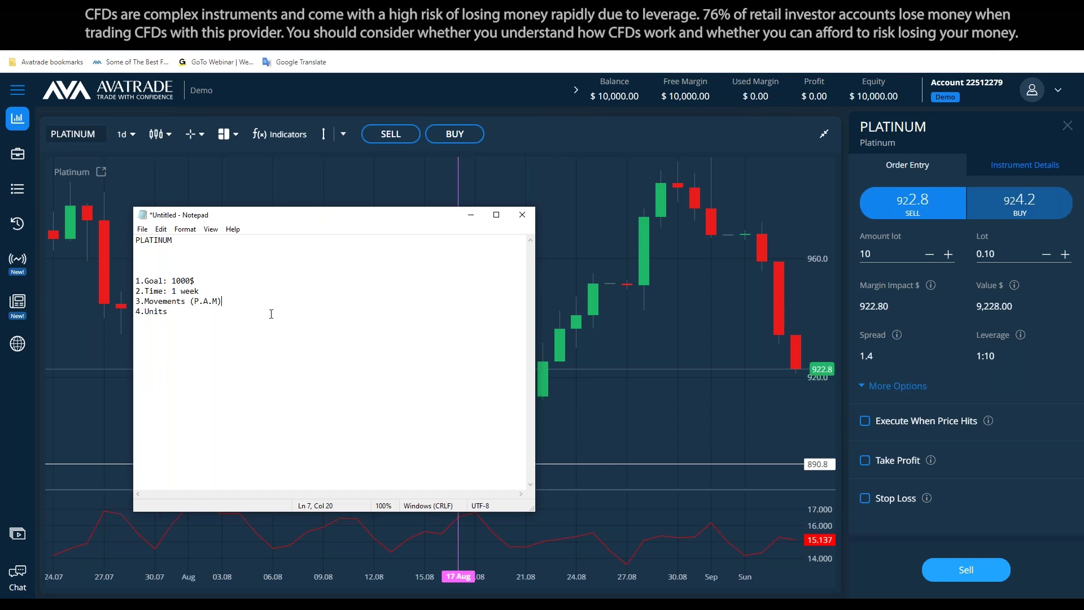
Add colons after the Units and Movements items
left_click(207, 319)
type(":")
left_click(186, 300)
type(":")
left_click(470, 215)
Change the Platinum chart timeframe from 1d to 1w, then return to the notes
left_click(125, 134)
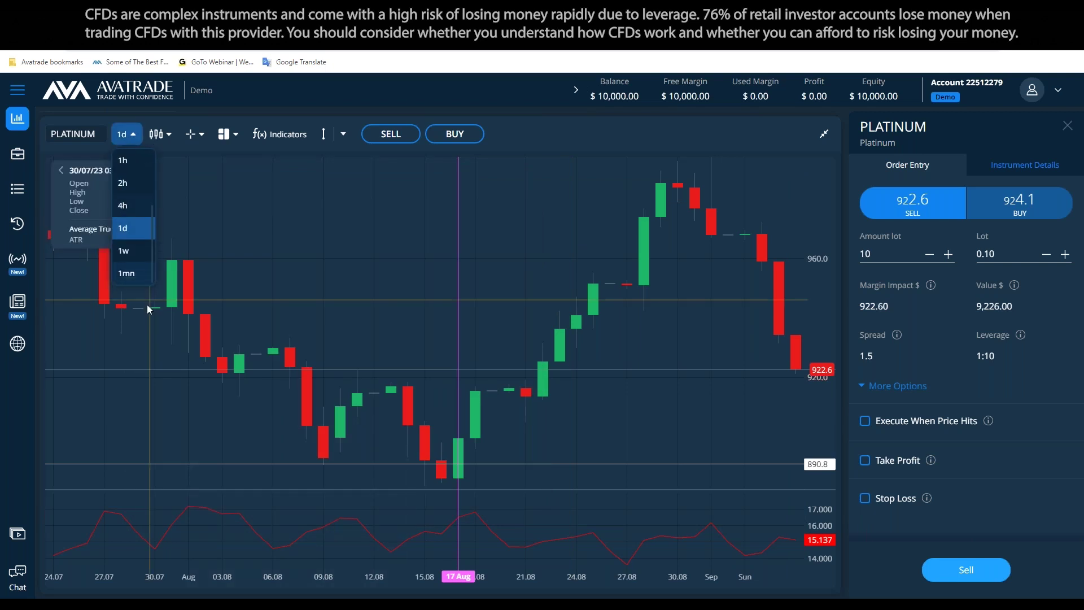
left_click(136, 253)
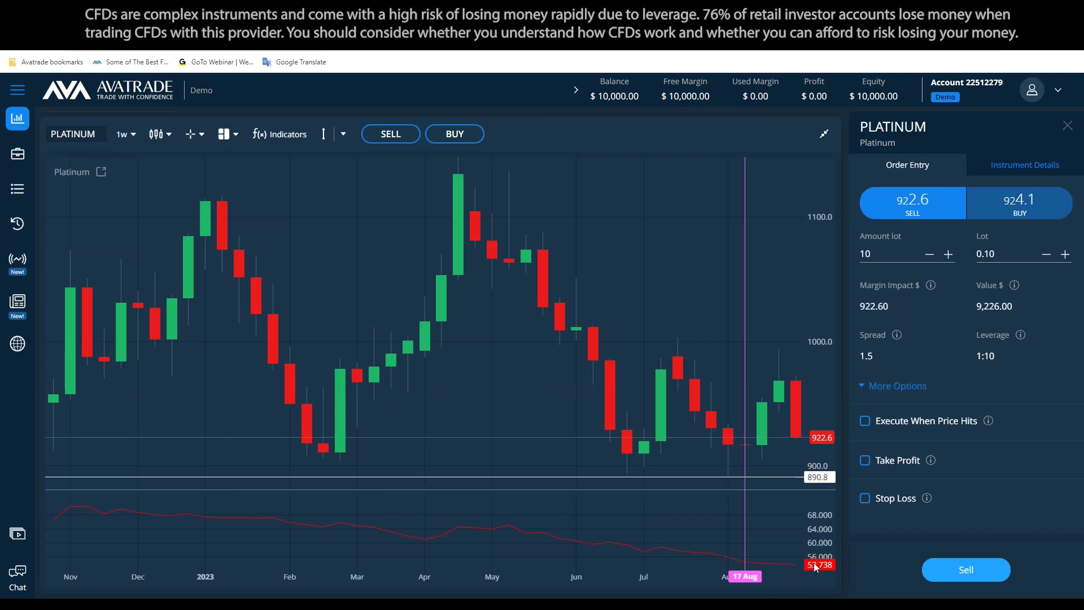
left_click(286, 592)
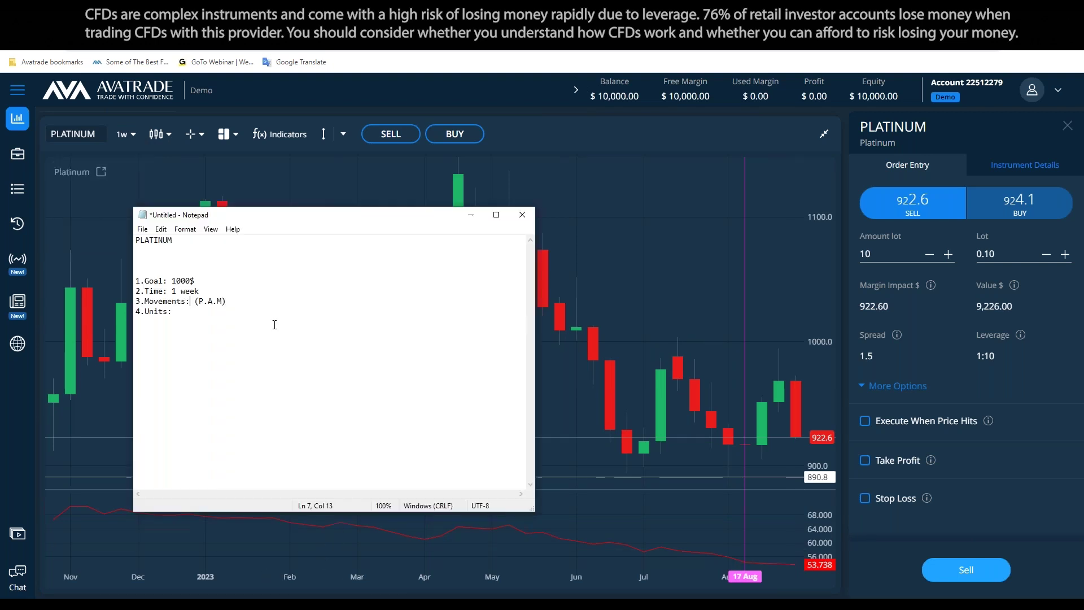
left_click(276, 309)
Below the plan, ask what good movement to expect platinum to make in a week
left_click(218, 366)
key("Return")
key("Return")
type("what do ")
type("you")
key("BackSpace")
key("BackSpace")
key("BackSpace")
type("think that is a ")
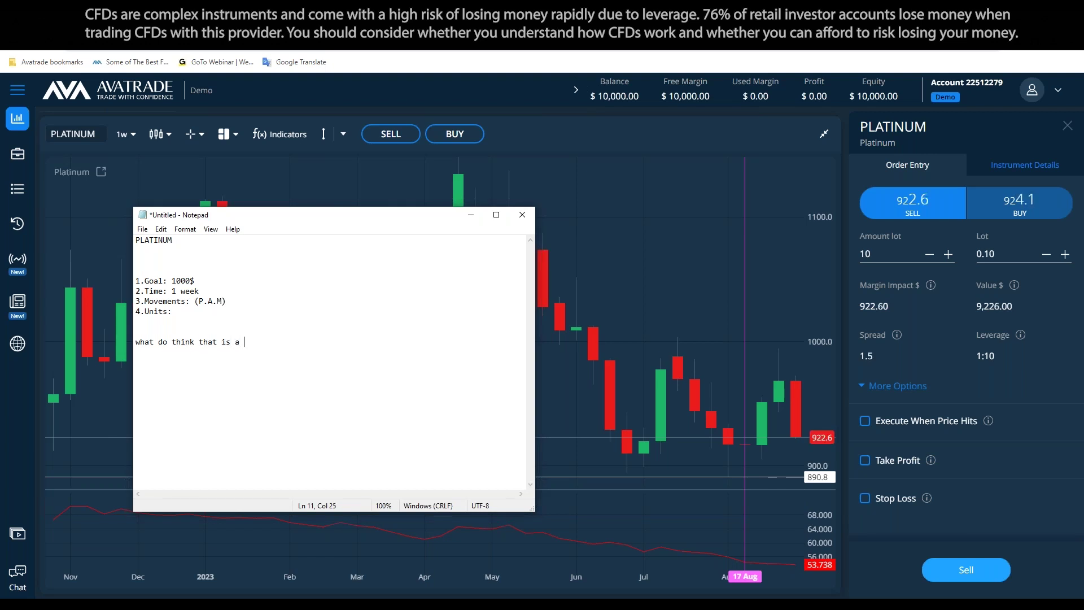
type("good movement to ")
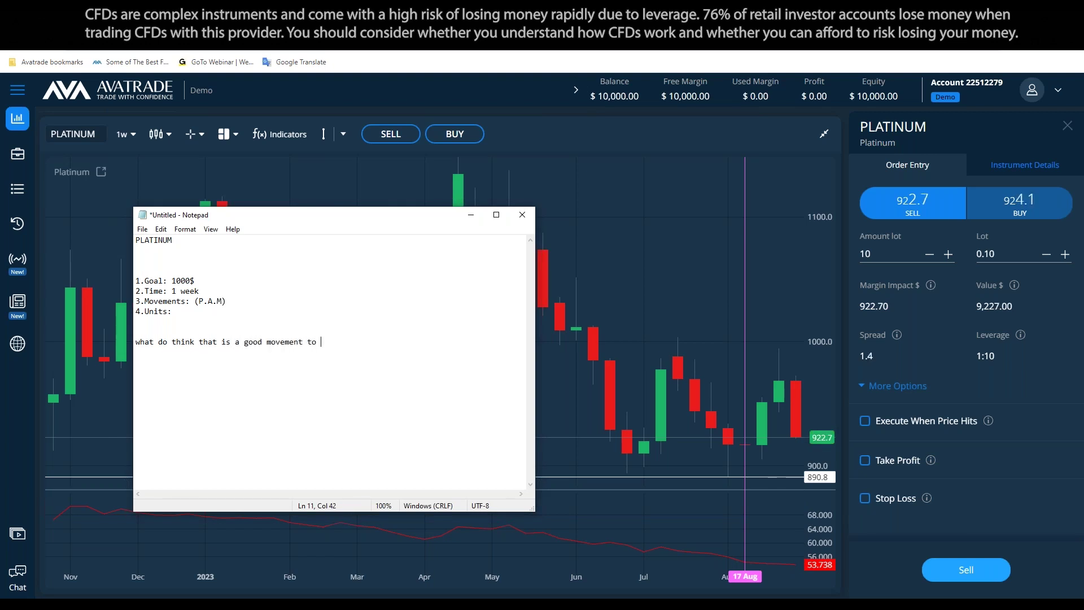
type("expect platinum to make a")
key("BackSpace")
key("BackSpace")
type("in a week ?")
key("Return")
key("Return")
key("Return")
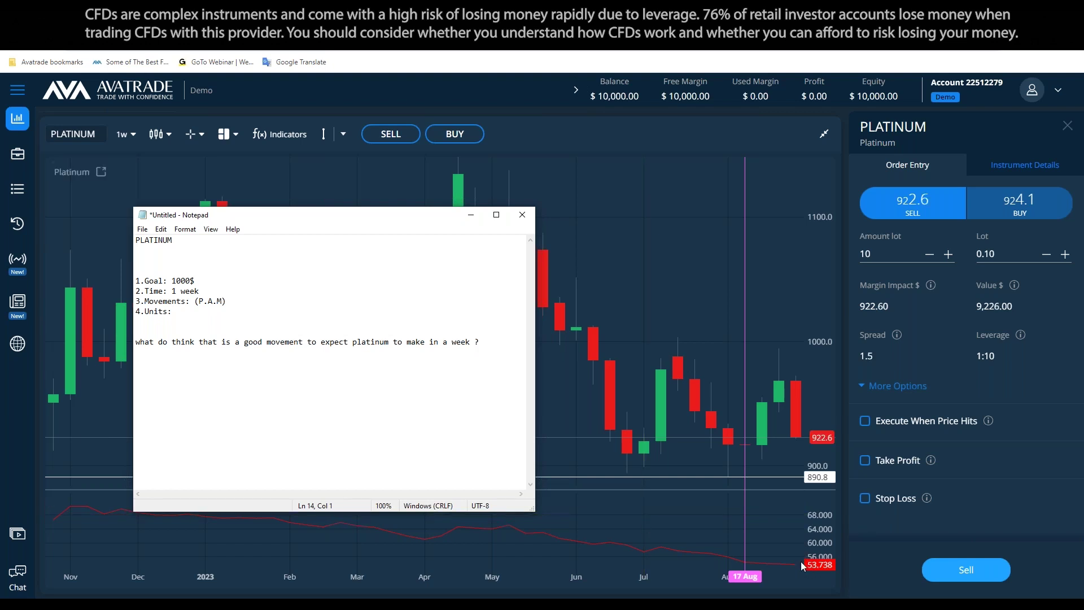
Cancel the pending vertical line and review the Notepad trading plan
left_click(743, 375)
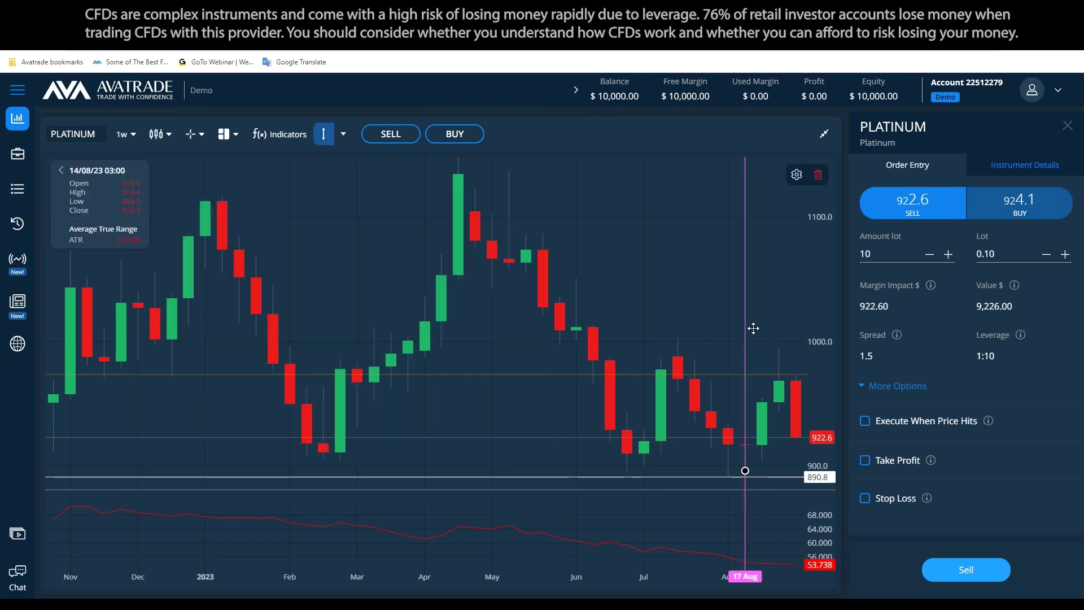
key("Escape")
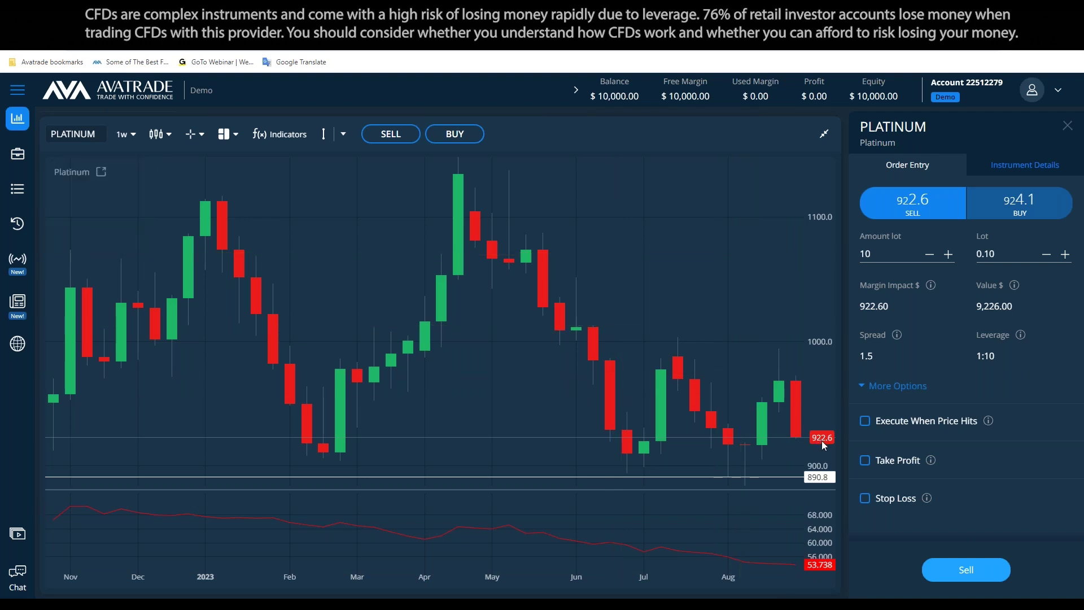
key("alt+Tab")
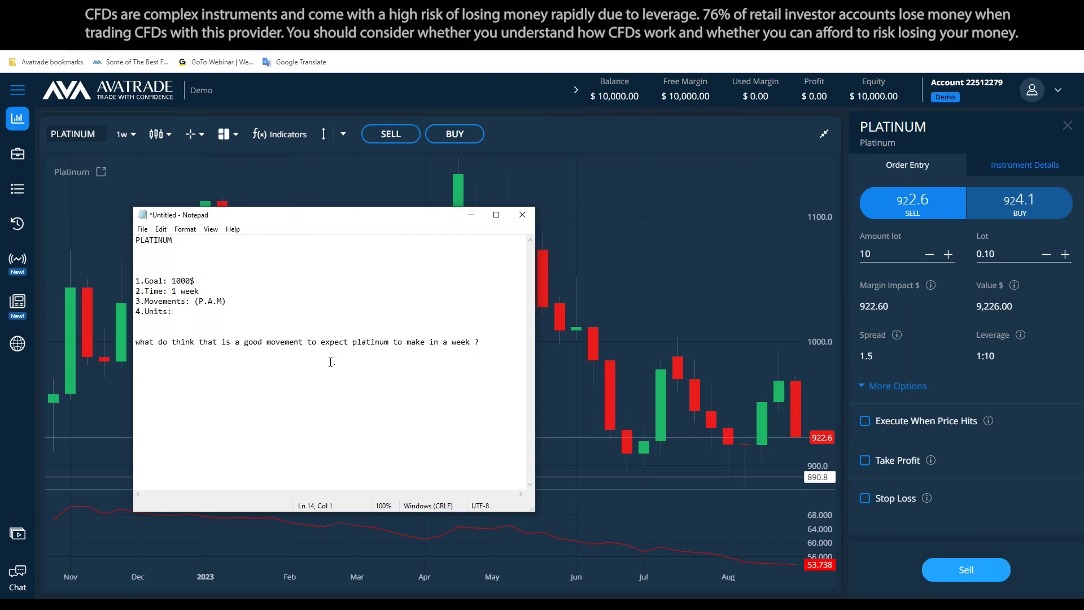
left_click(313, 362)
Switch the chart to monthly (1mn) candles and place a horizontal price line at about 640
left_click(125, 133)
scroll(136, 282, "down", 3)
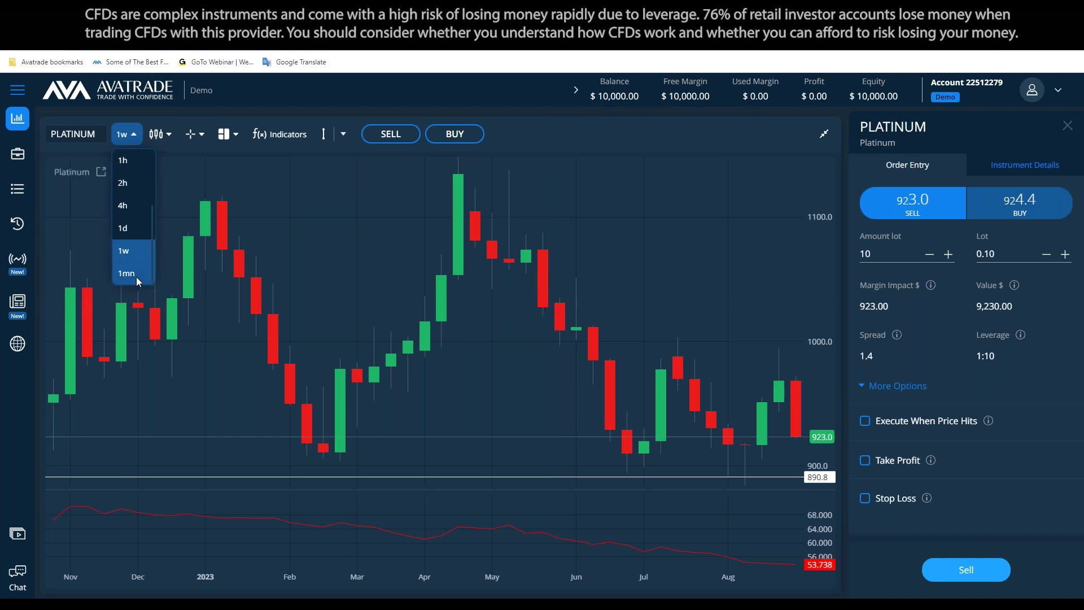
left_click(137, 277)
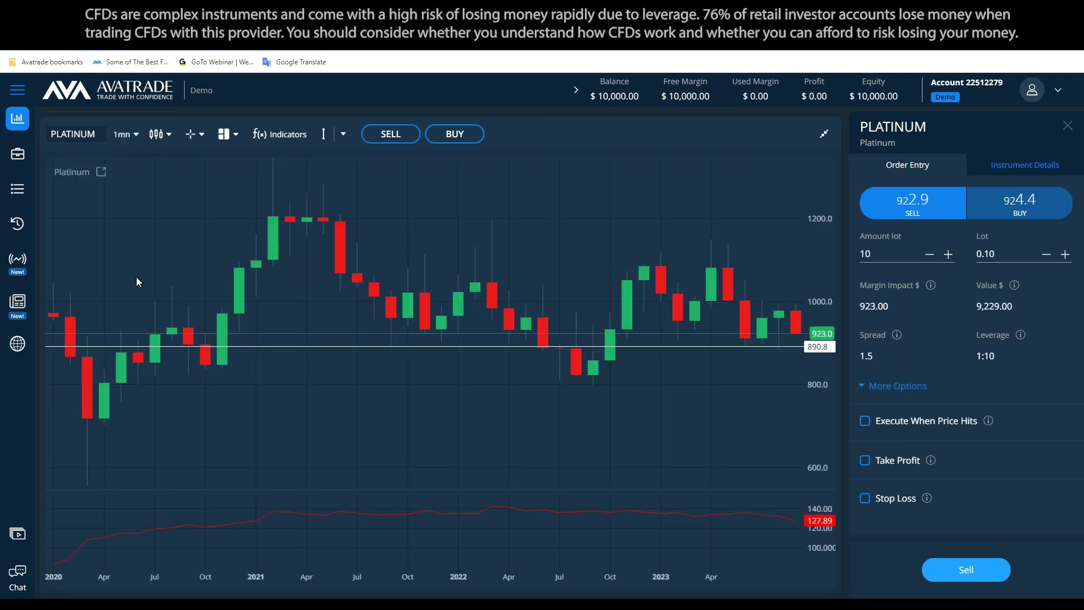
left_click(343, 133)
left_click(353, 178)
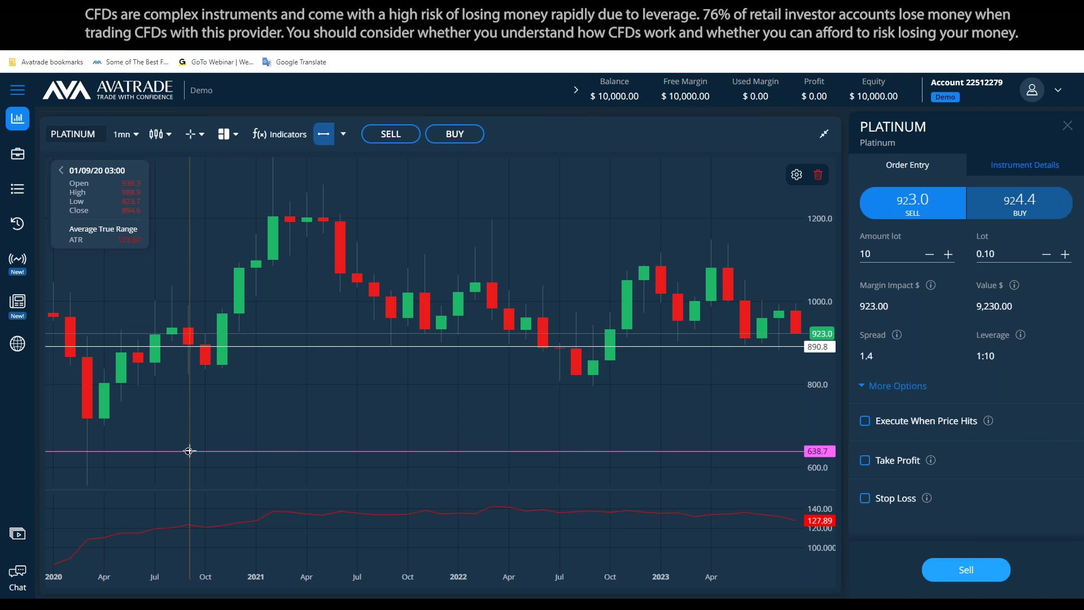
left_click(188, 451)
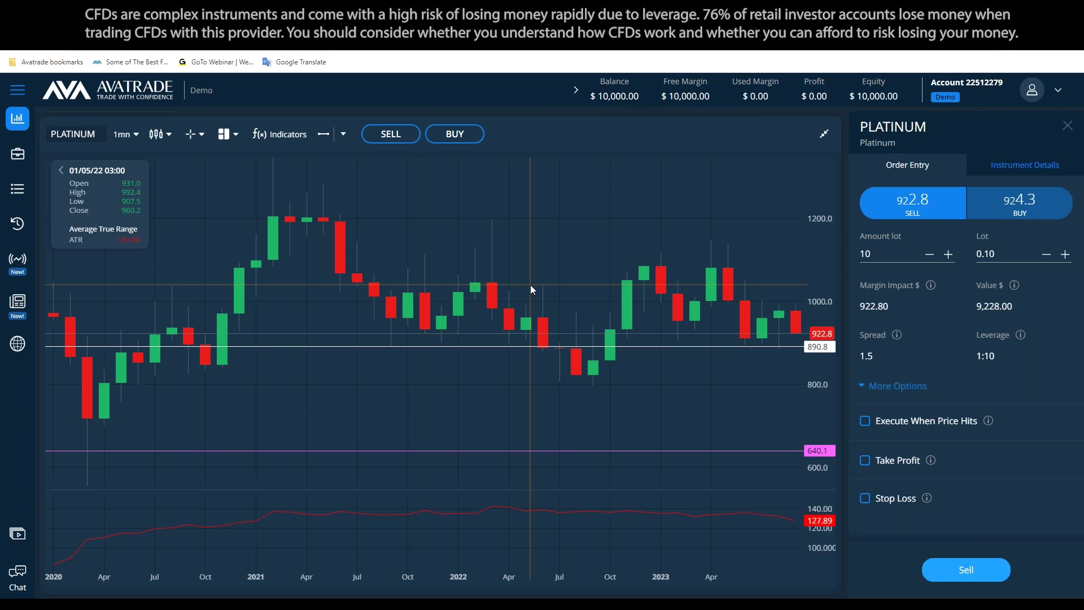
key("XF86Calculator")
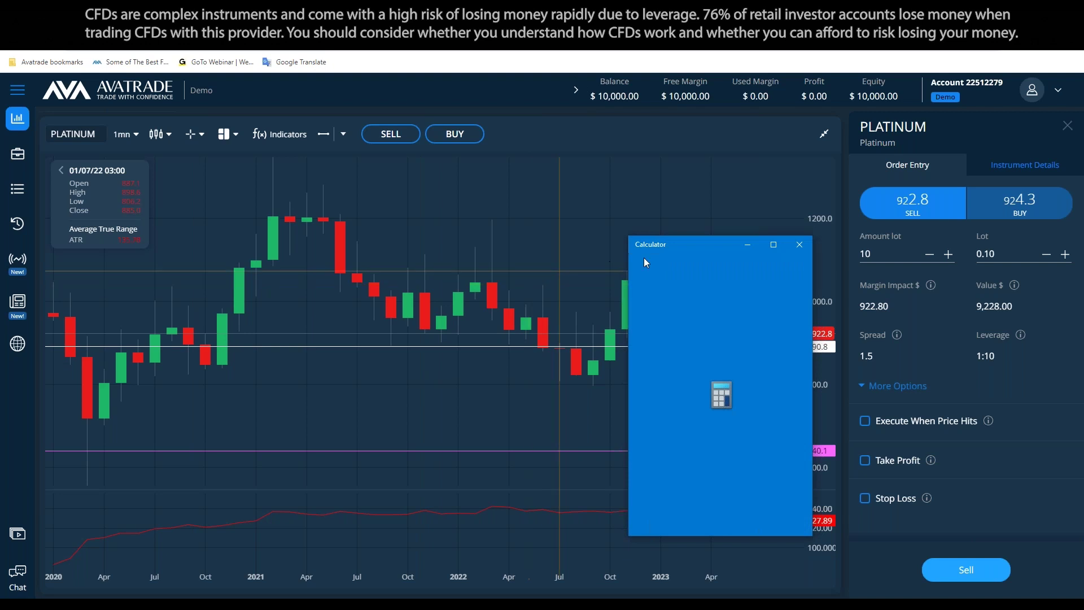
left_click_drag(659, 248, 278, 263)
type("890 ")
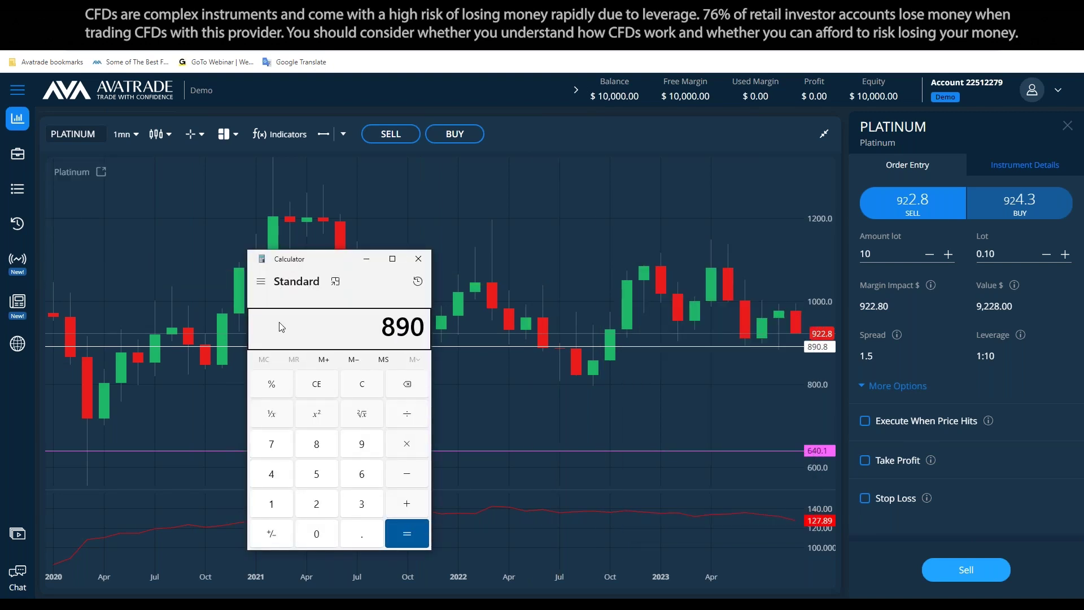
type("- 250")
key("Return")
left_click(418, 258)
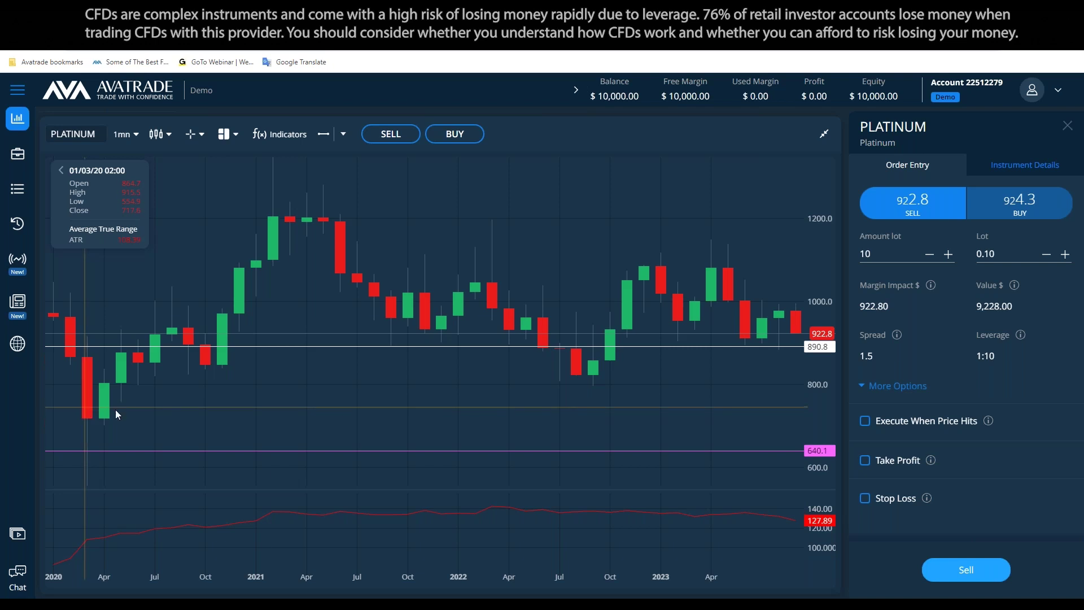
Clear all drawings, removing the 890.8 and 640.1 price lines, and set the chart to 1w
left_click(343, 133)
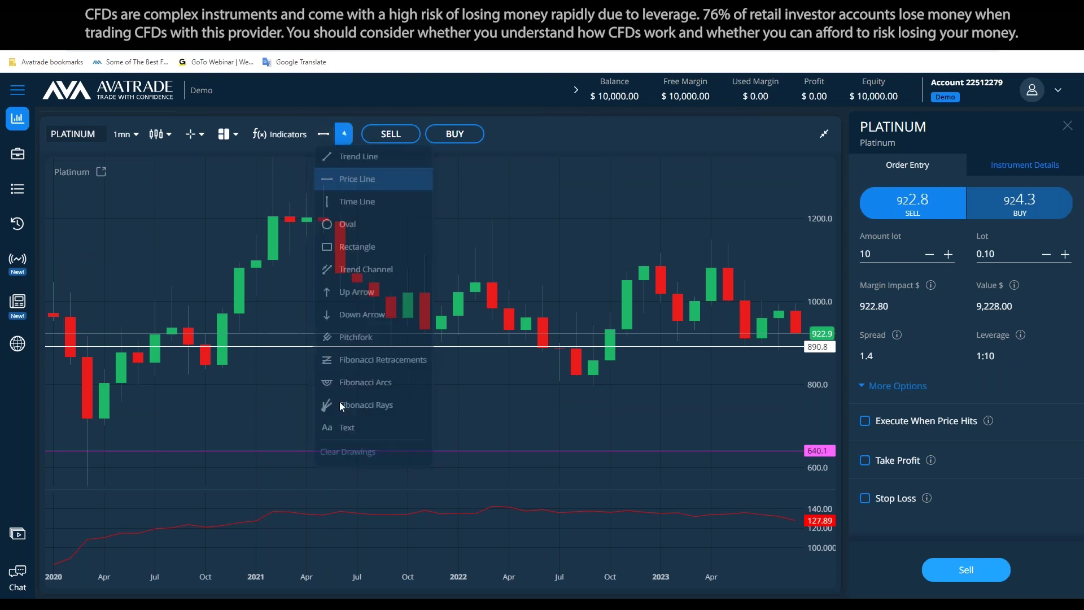
left_click(348, 451)
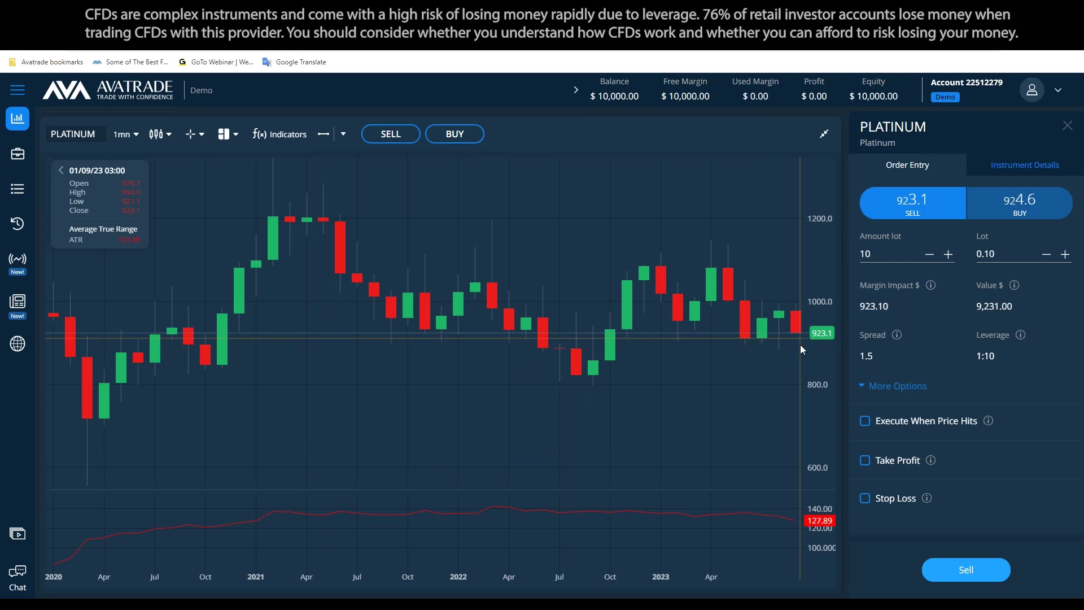
left_click(126, 133)
scroll(127, 203, "down", 2)
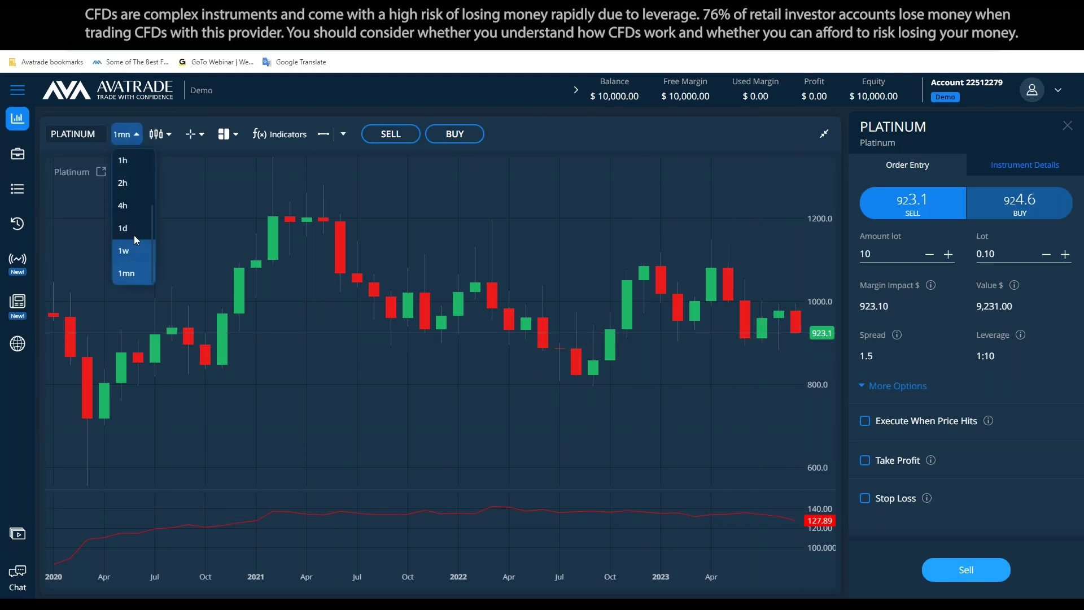
left_click(134, 237)
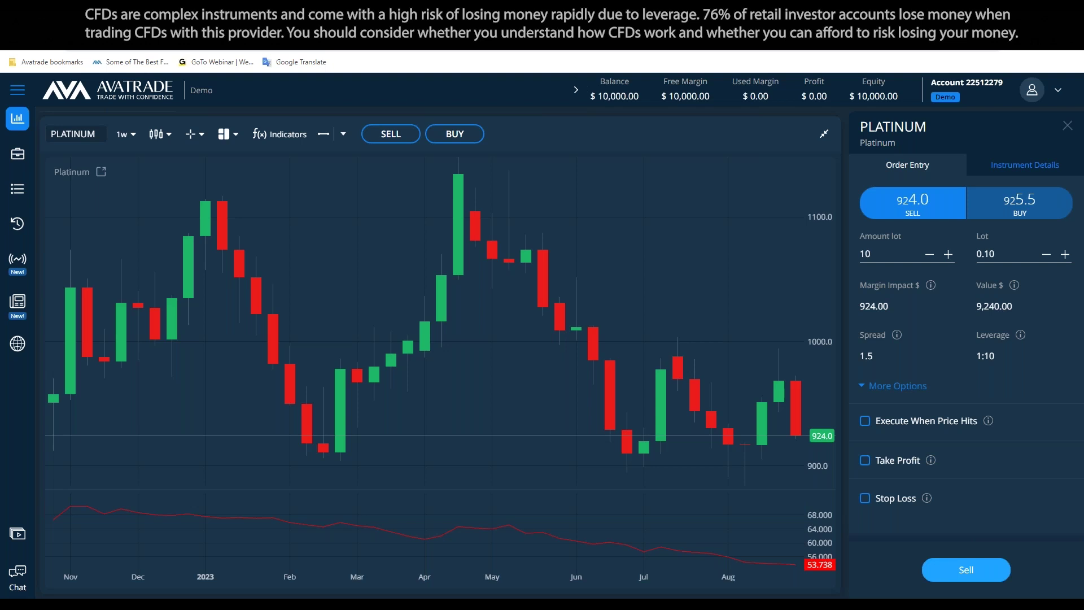
After checking the Notepad plan, place a horizontal price line at 896.5 on the weekly chart
left_click(283, 594)
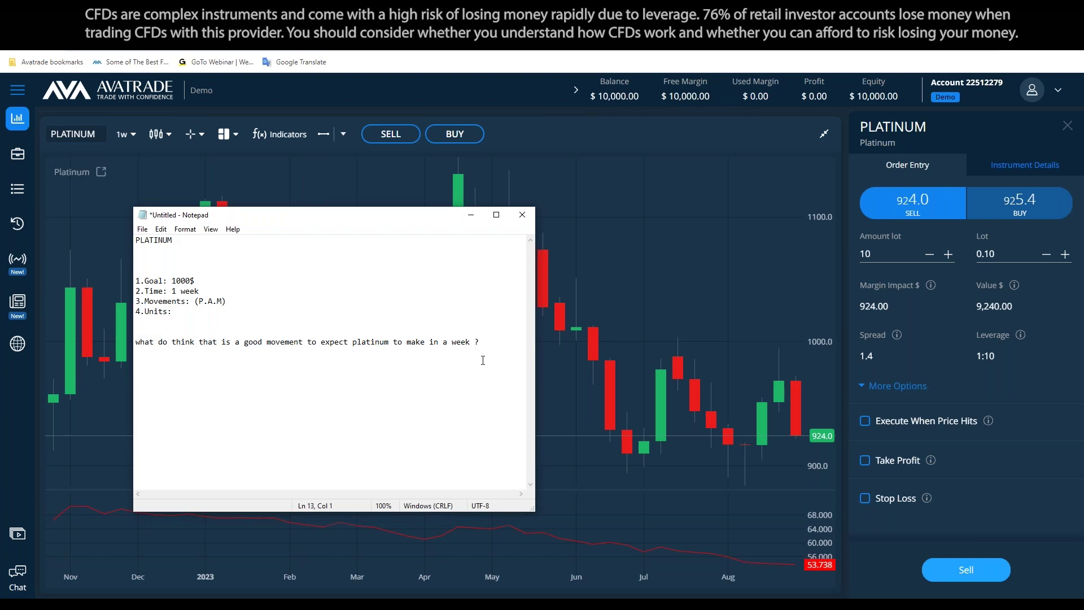
left_click(486, 341)
left_click(743, 280)
left_click(323, 133)
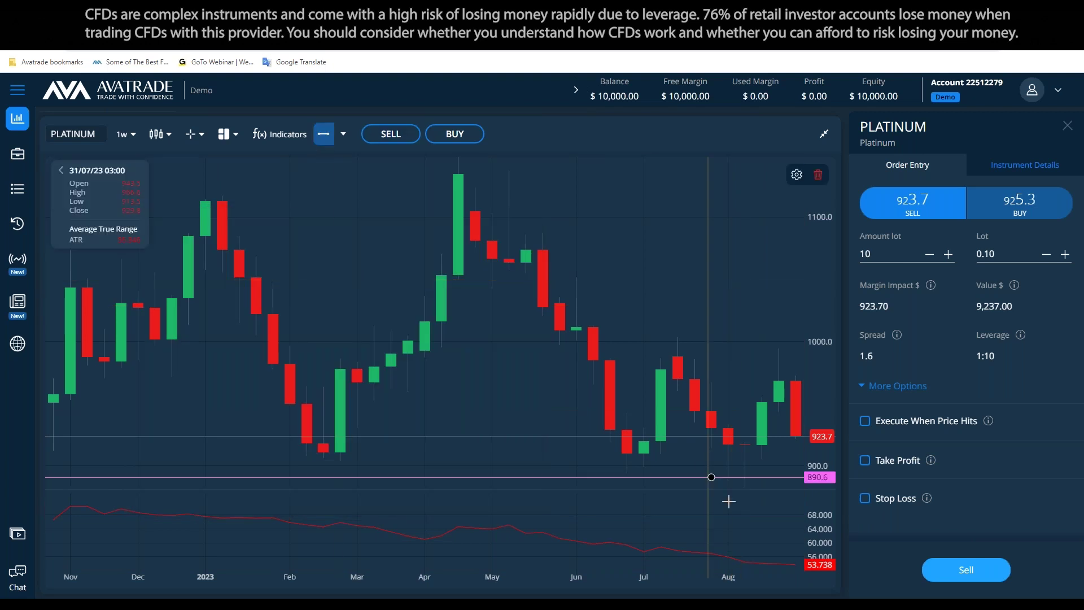
left_click(724, 469)
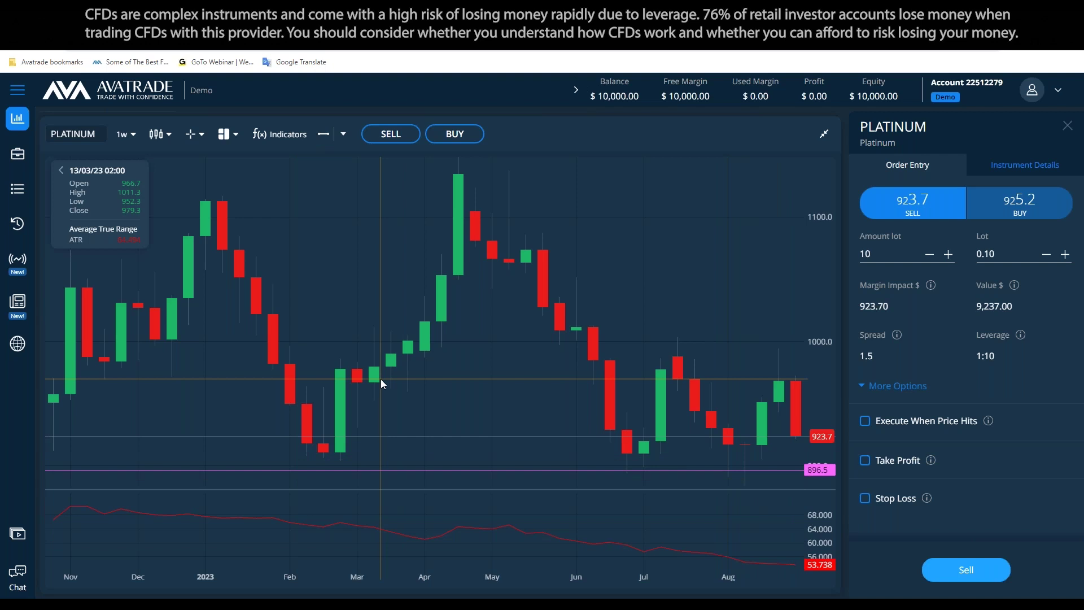
key("XF86Calculator")
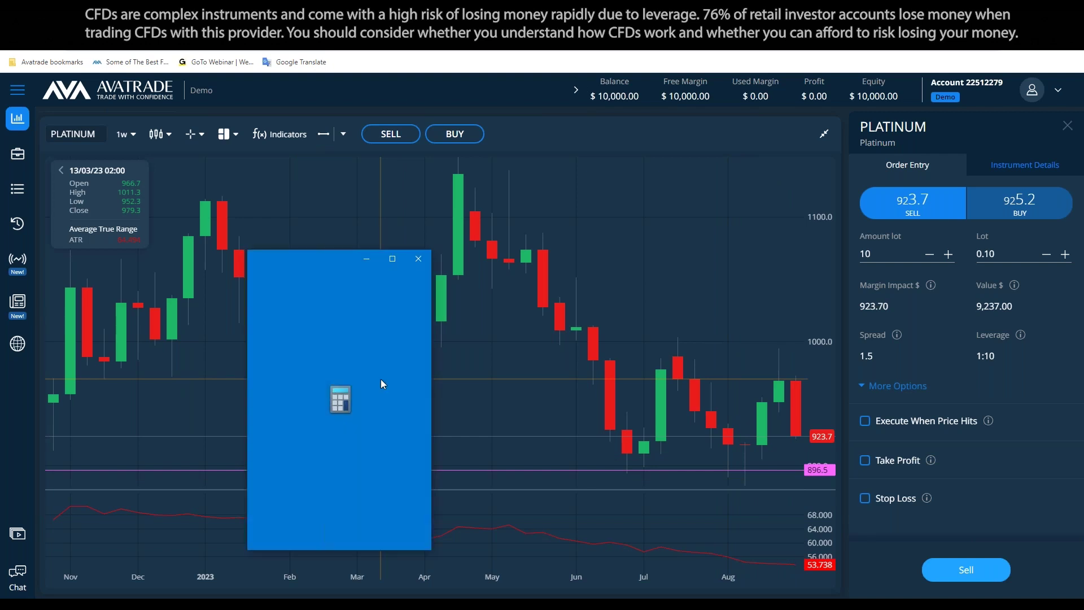
Compute 923 − 53 = 870 in Calculator and drag the price line to about 906.9
type("923")
key("minus")
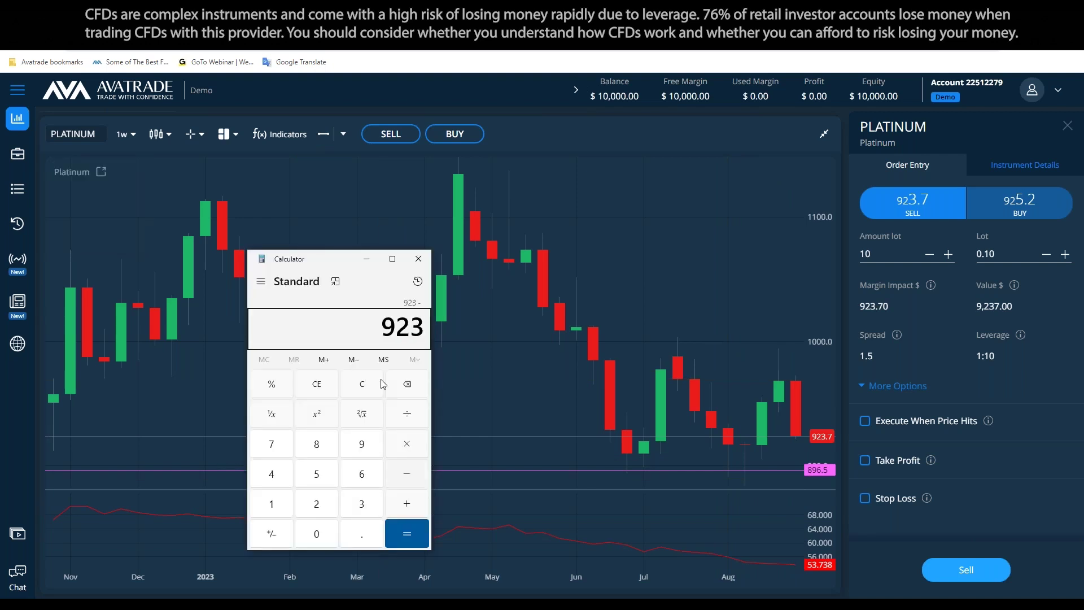
type("53")
key("Return")
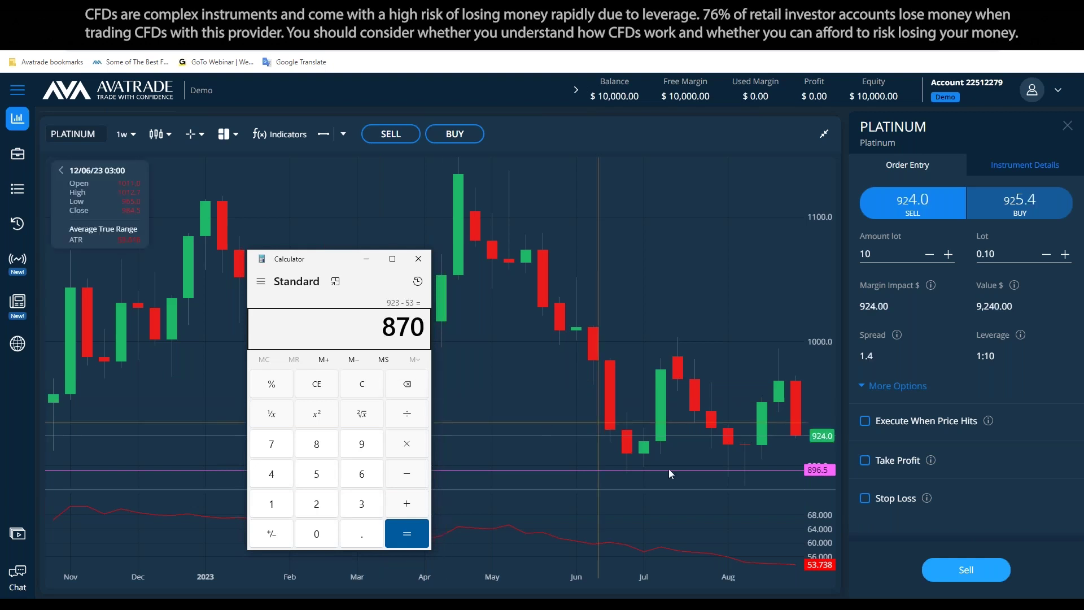
left_click_drag(724, 472, 729, 456)
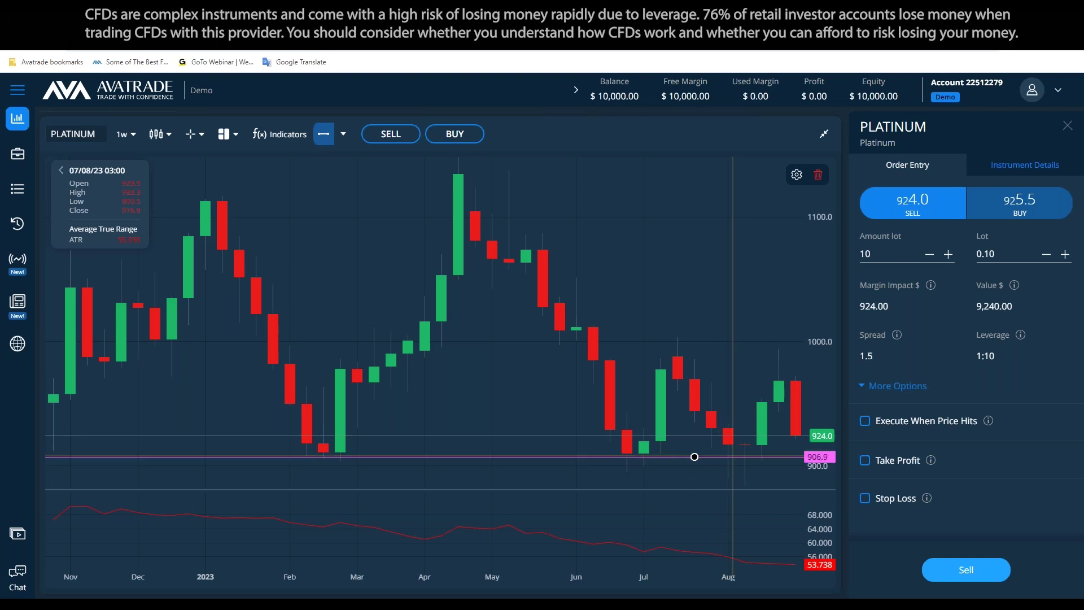
Delete the 906.9 price line and pick the Price Line tool for a new one
left_click(823, 182)
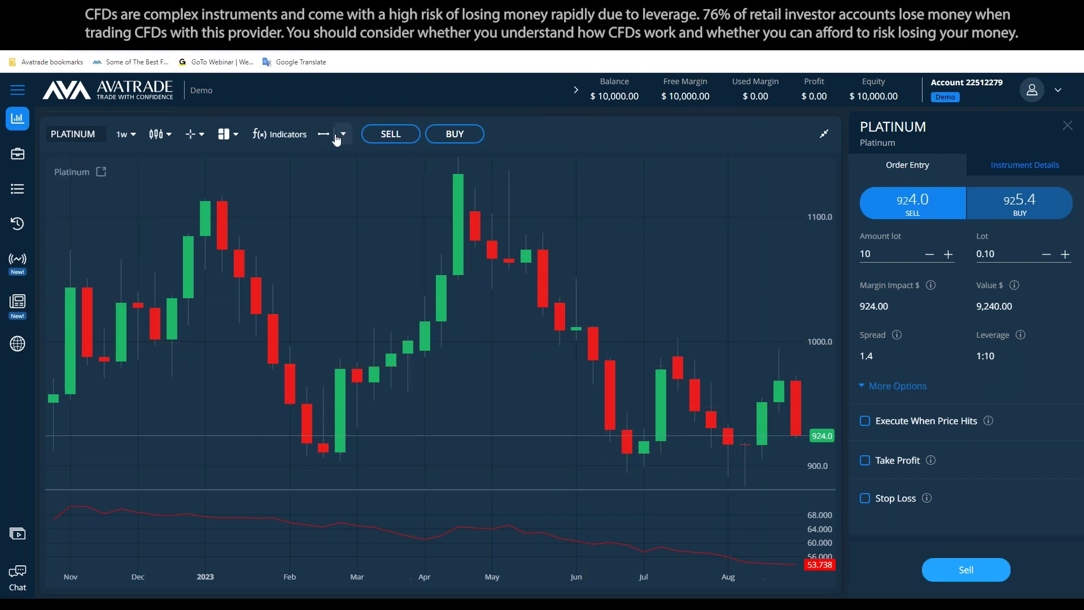
left_click(703, 421)
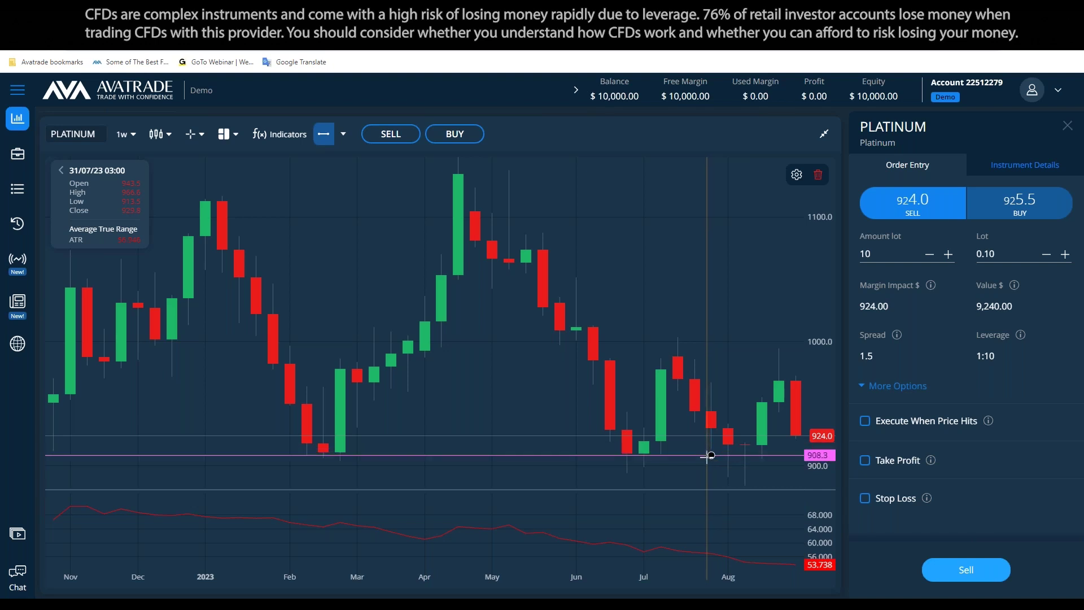
Place a horizontal price line on the chart and position it at 903.5
left_click(711, 448)
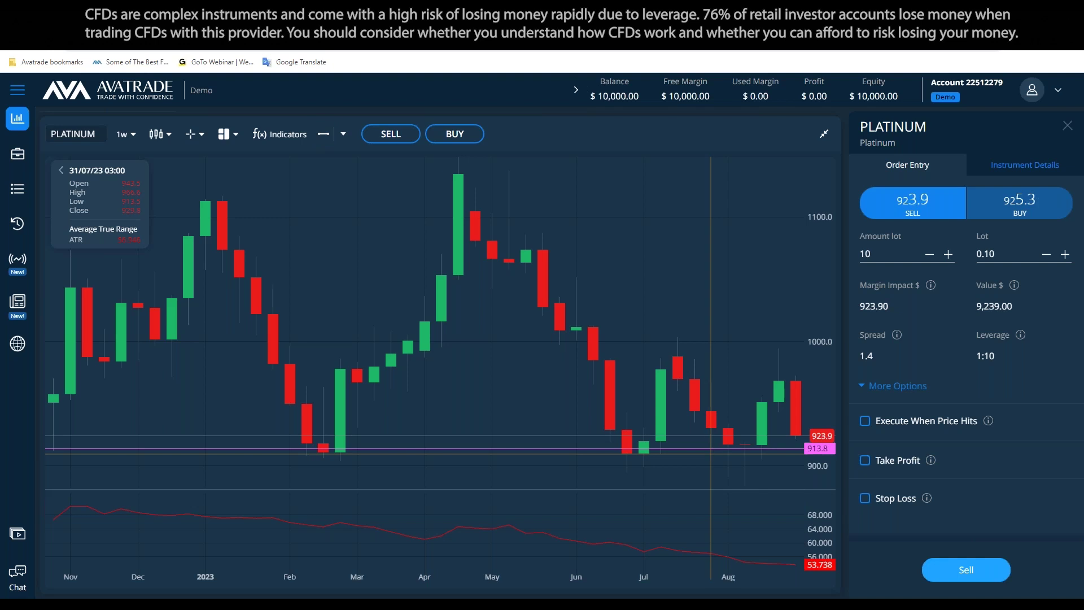
double_click(711, 448)
double_click(453, 258)
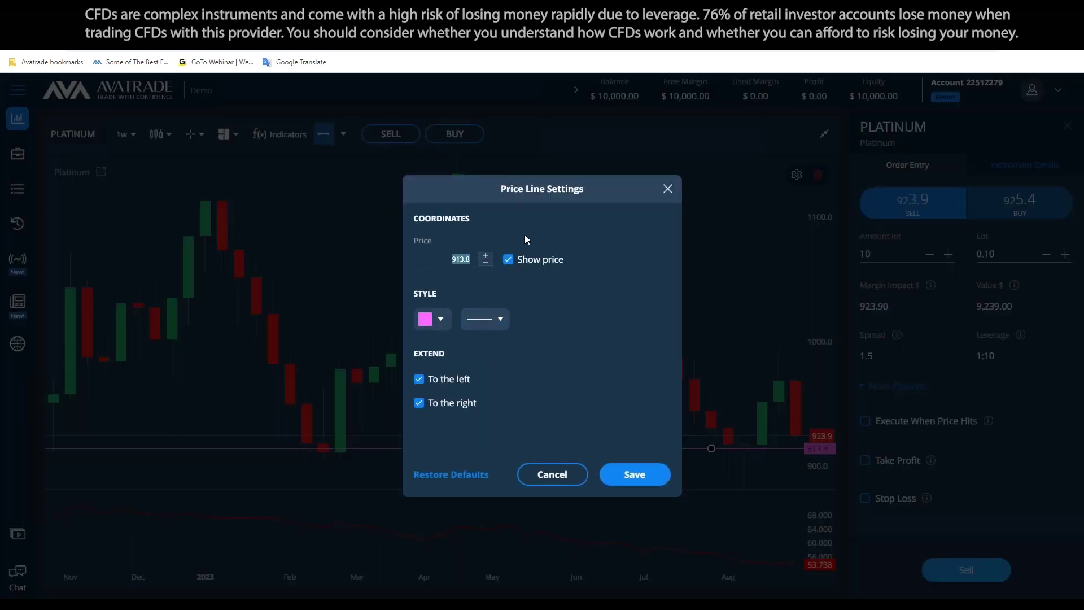
type("9.013")
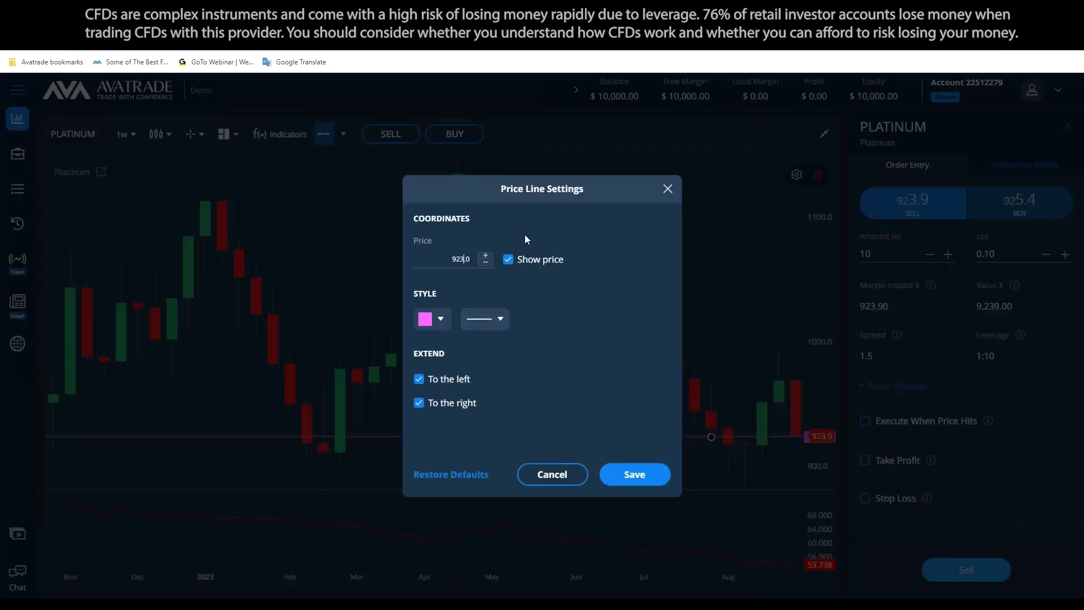
left_click(634, 474)
left_click_drag(625, 453, 624, 462)
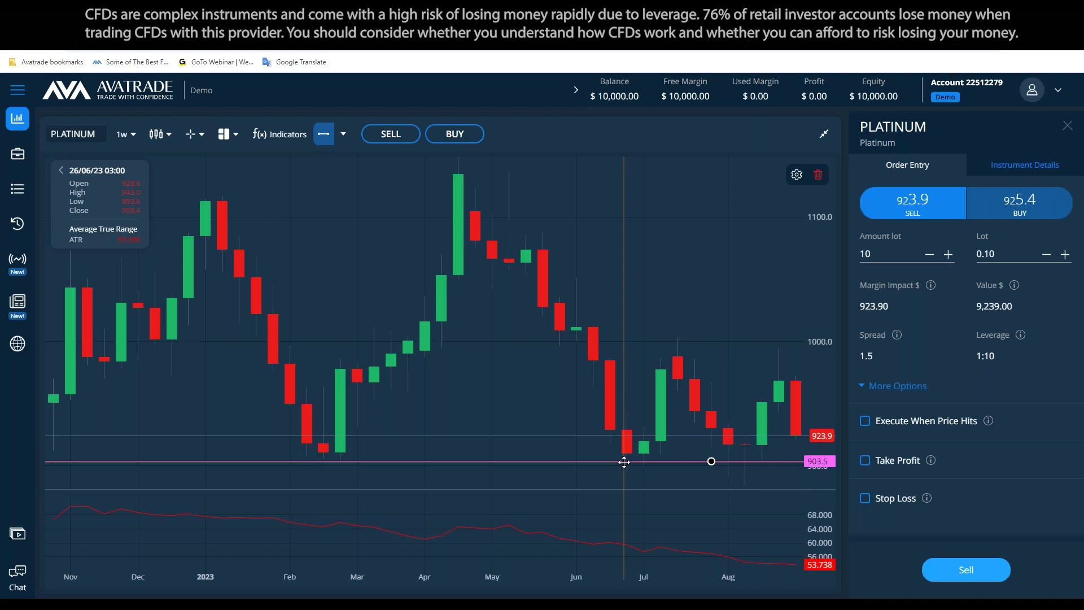
Change the 903.5 price line's colour to white and save it
double_click(624, 462)
left_click(441, 320)
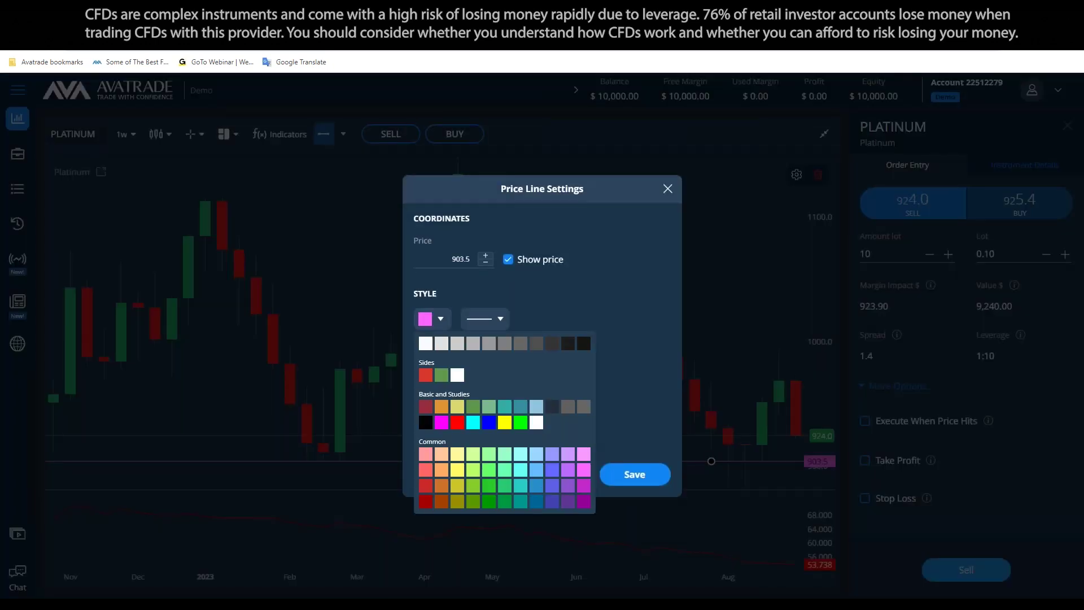
left_click(536, 422)
left_click(634, 472)
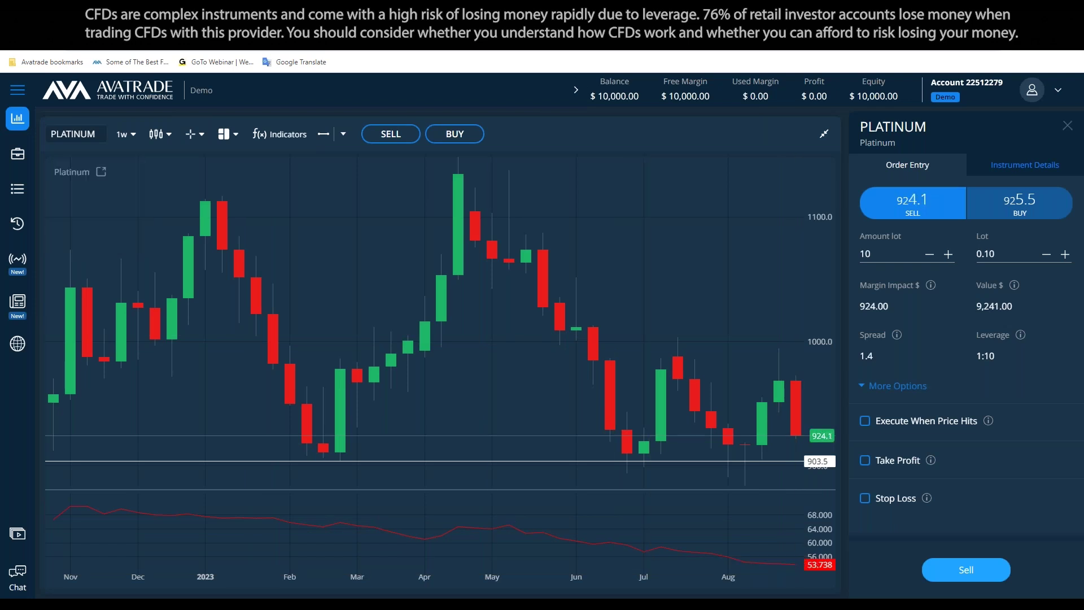
key("alt+Tab")
Delete the old question and change the Movements line to 20$(P.A.M)
key("shift+Up")
key("shift+Up")
key("BackSpace")
left_click(194, 303)
type("3.Movements: 320(P.A.M")
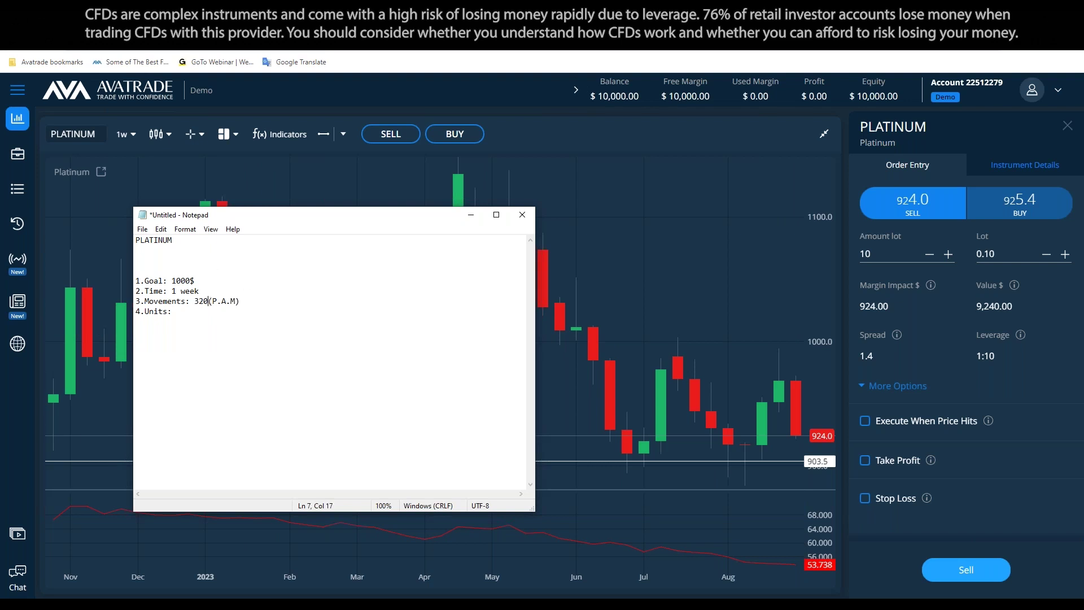
key("BackSpace")
type("20$")
Add the question 'How much platinum must we sell to make 100$ with 20$ difference per unit', with '1000 / 20' above it
left_click(203, 360)
type("How much plati")
type("nu")
type("m ca")
key("BackSpace")
key("BackSpace")
type("must we sell to mak")
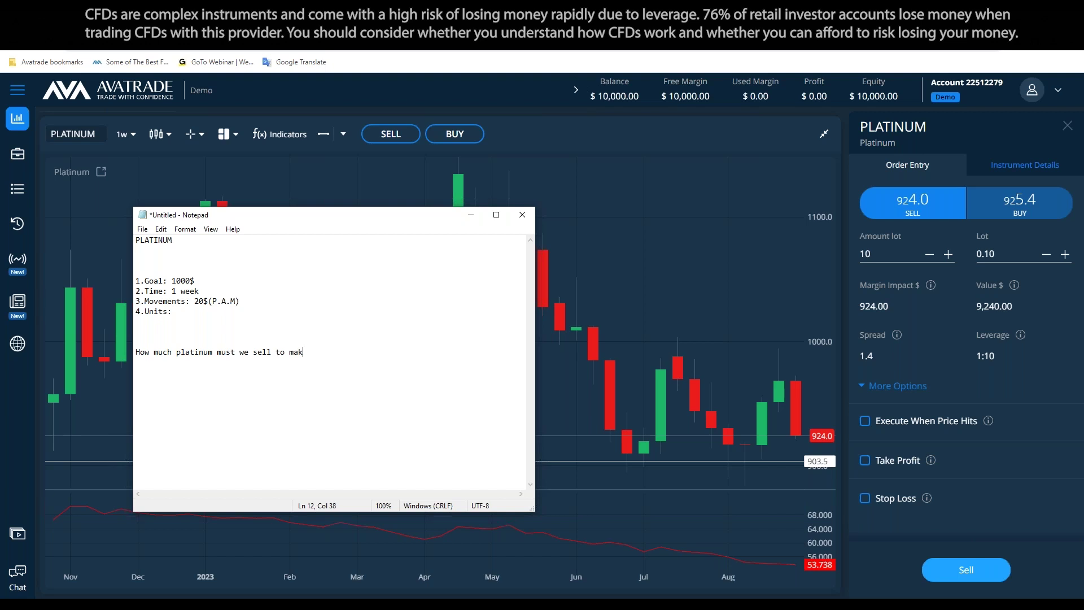
type("e 100$ with 20$ difference per unit ?")
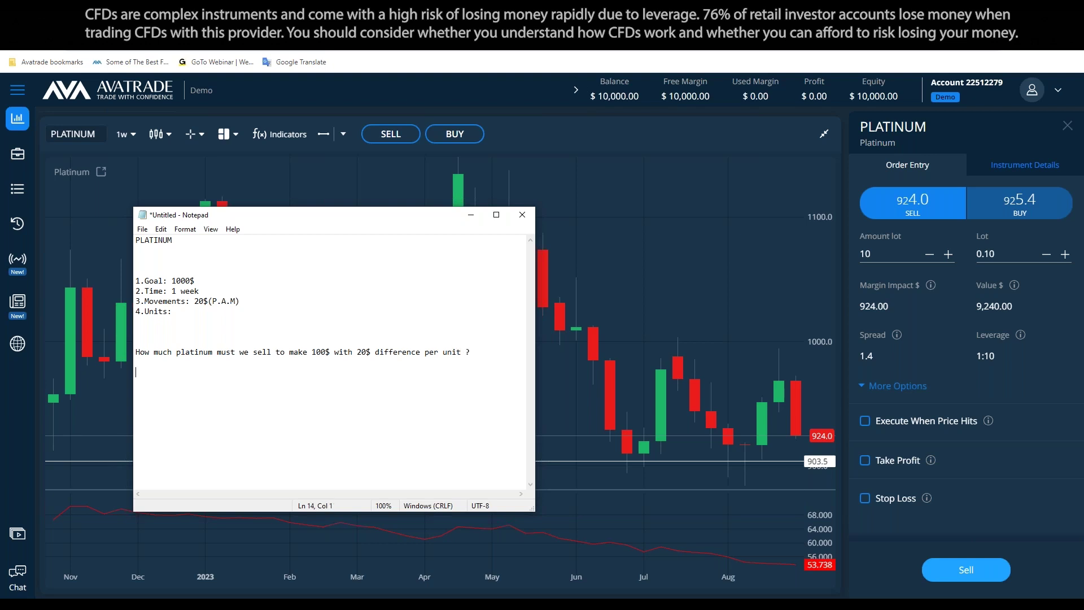
left_click_drag(312, 379, 163, 342)
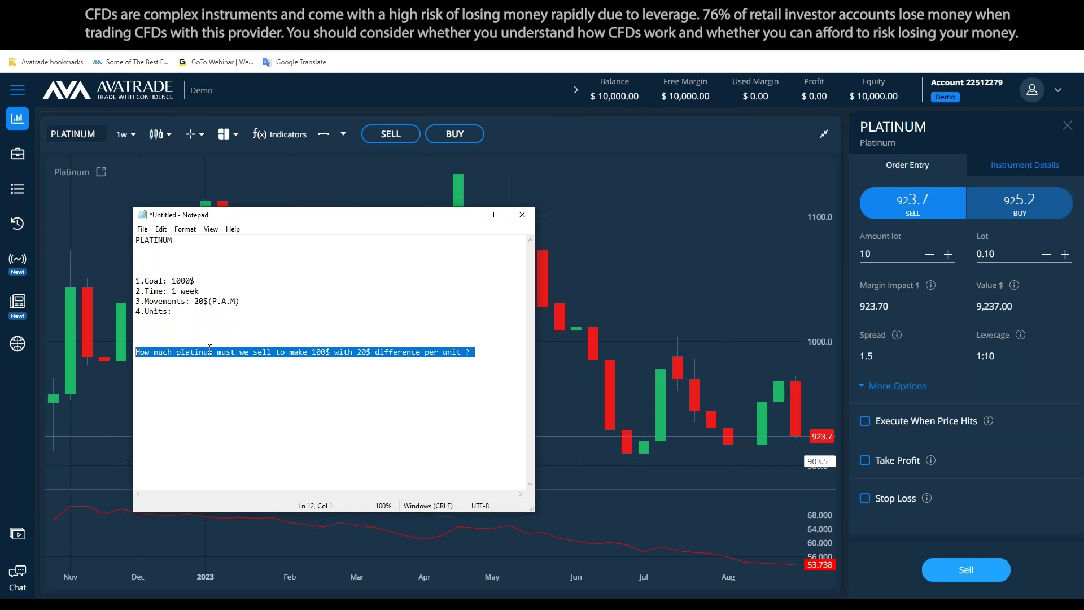
left_click(266, 335)
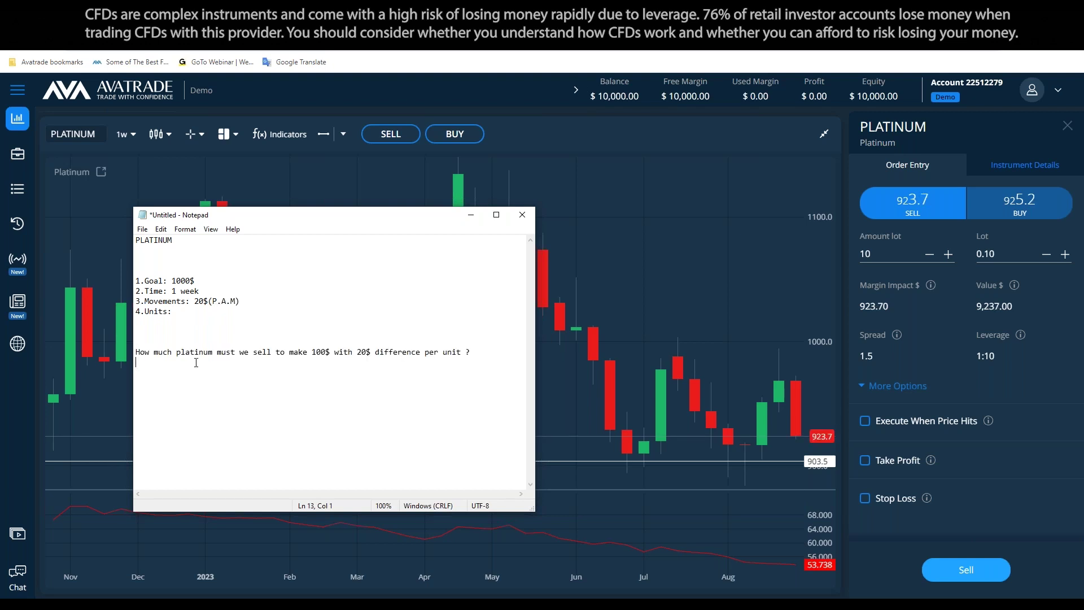
left_click_drag(195, 363, 136, 351)
left_click(167, 333)
type("1000 / 20")
Write the formulas 'goal / movements = units', 'goal / units - movements' and 'units x movements = goal ?'
key("Return")
key("Return")
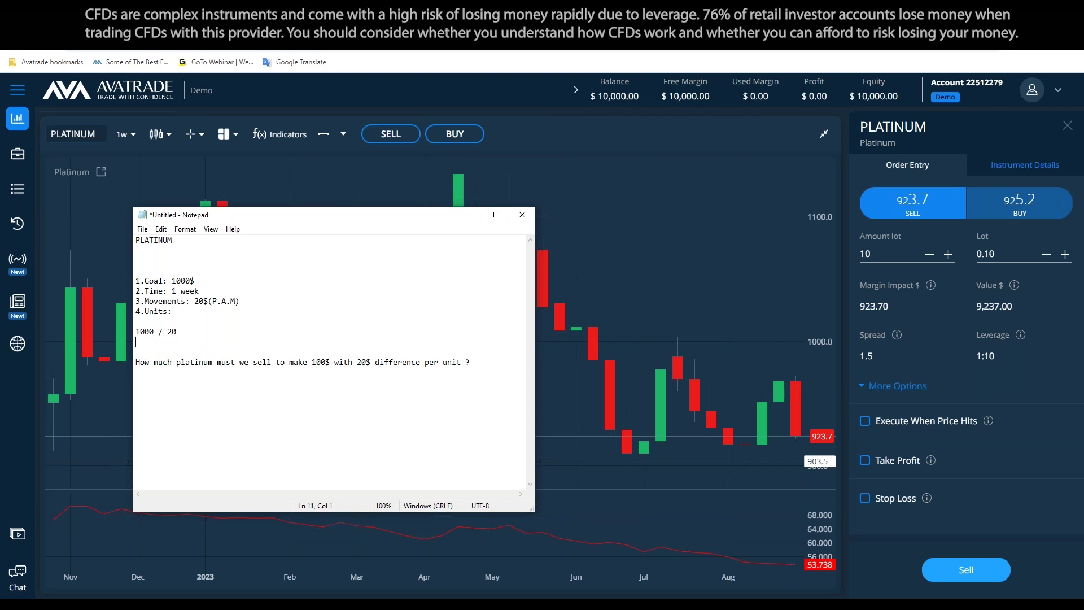
type("goal / movements = units")
key("Return")
type("goal ")
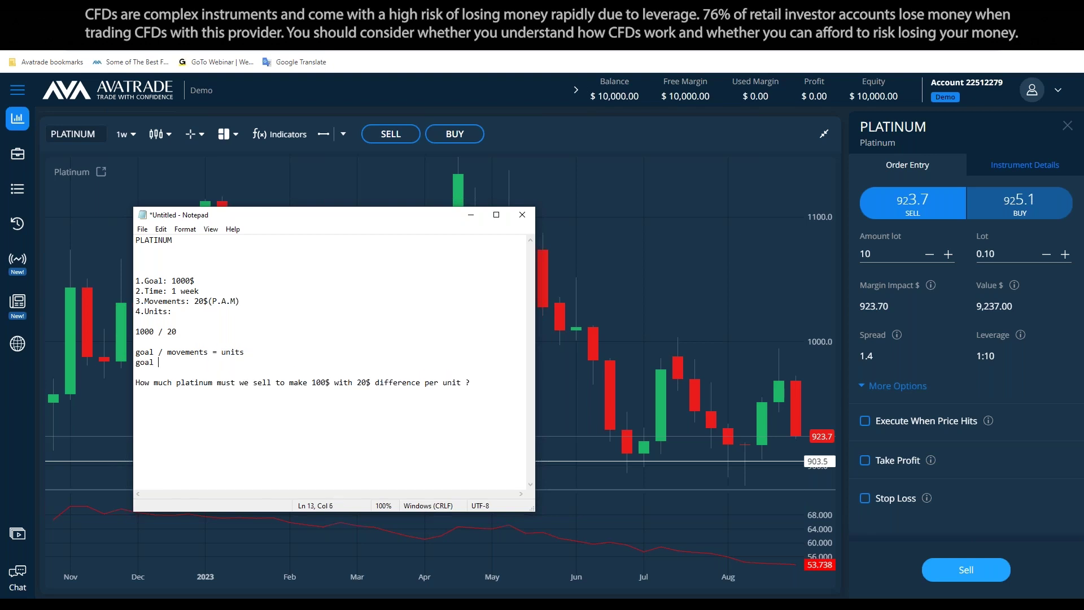
type("/ units - ")
type("movements")
key("Return")
key("Return")
key("BackSpace")
type("units x mo")
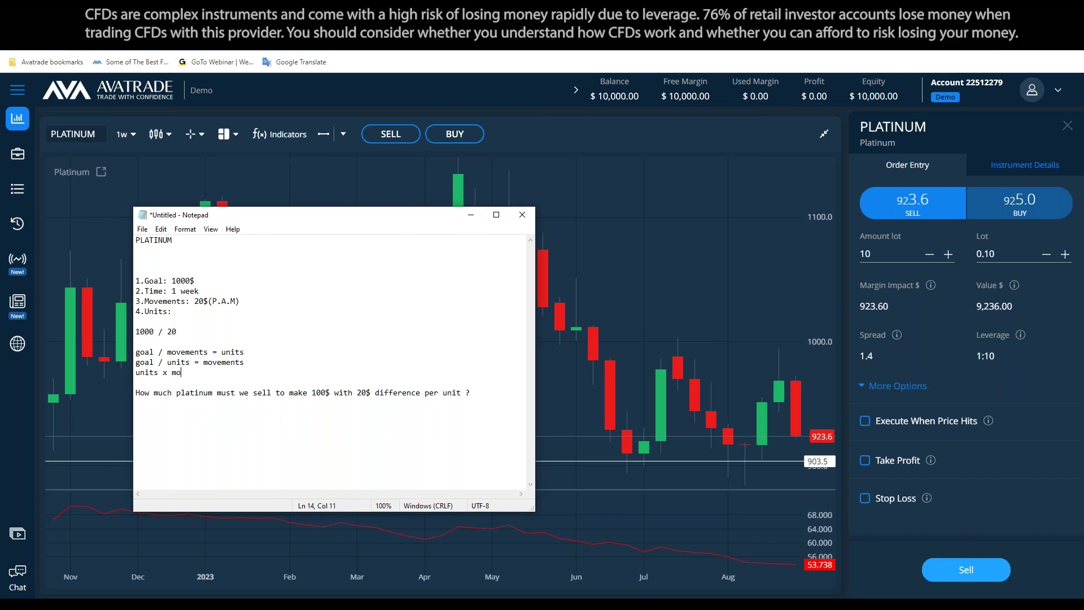
type("vements = goal ")
type("?")
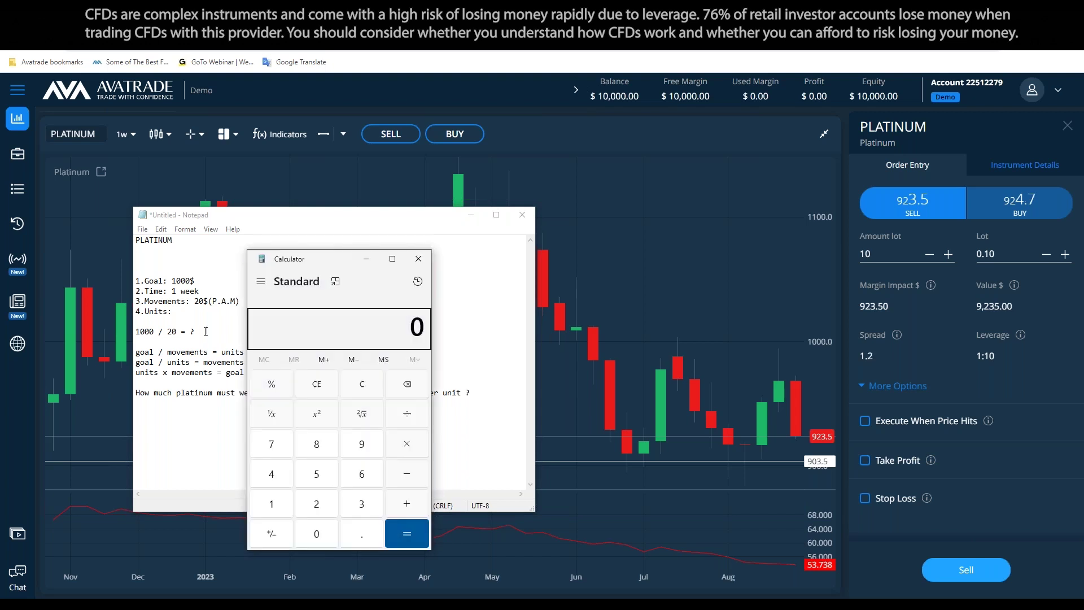
Calculate 1000/20 = 50, enter 50 on the Units line and delete the working notes
left_click_drag(320, 268, 519, 280)
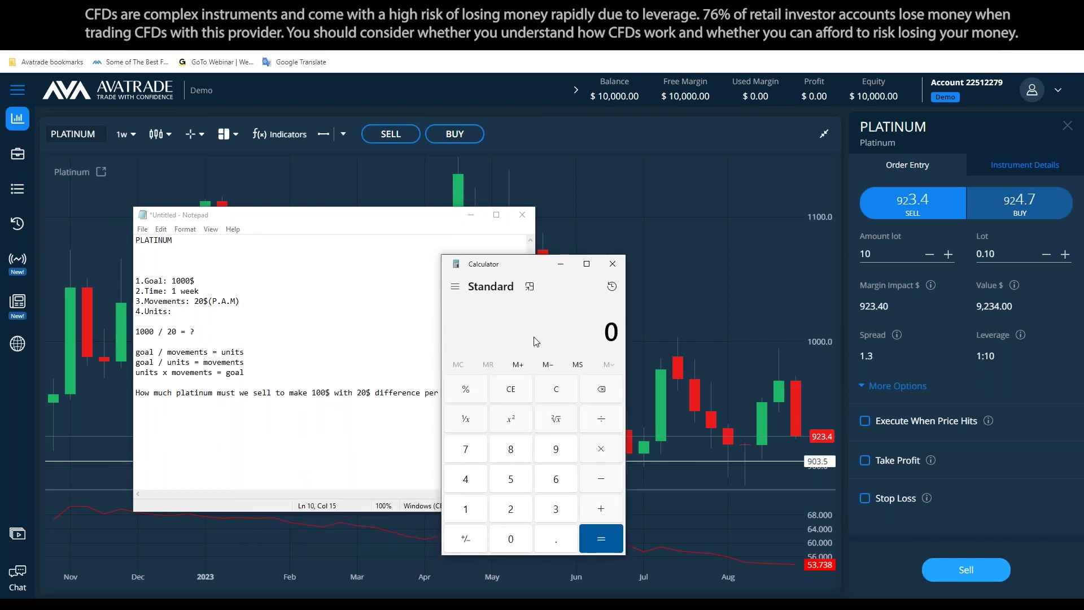
type("1000")
type("/20")
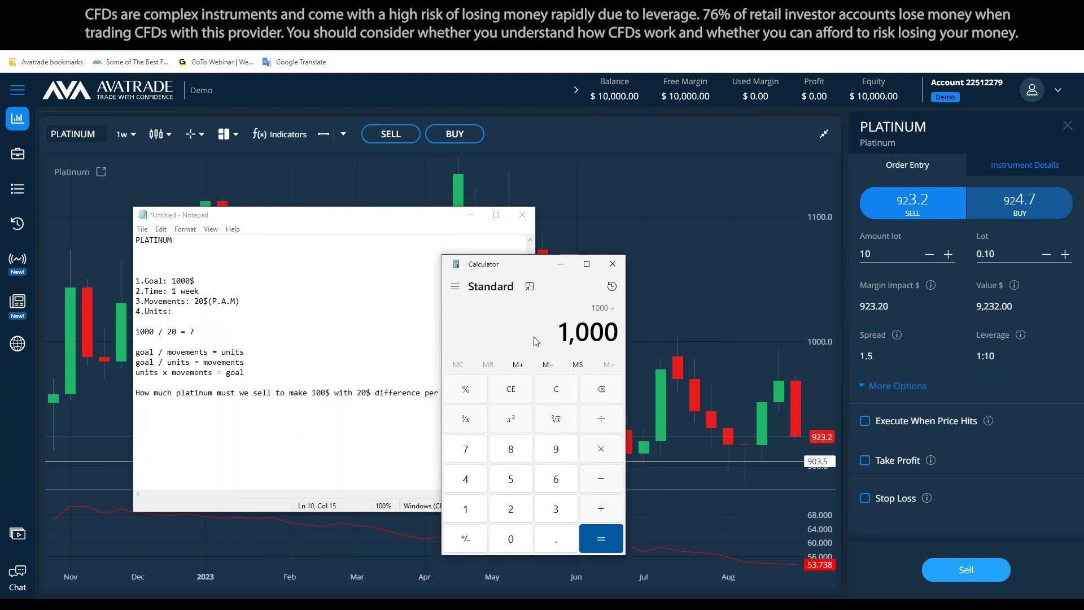
key("Return")
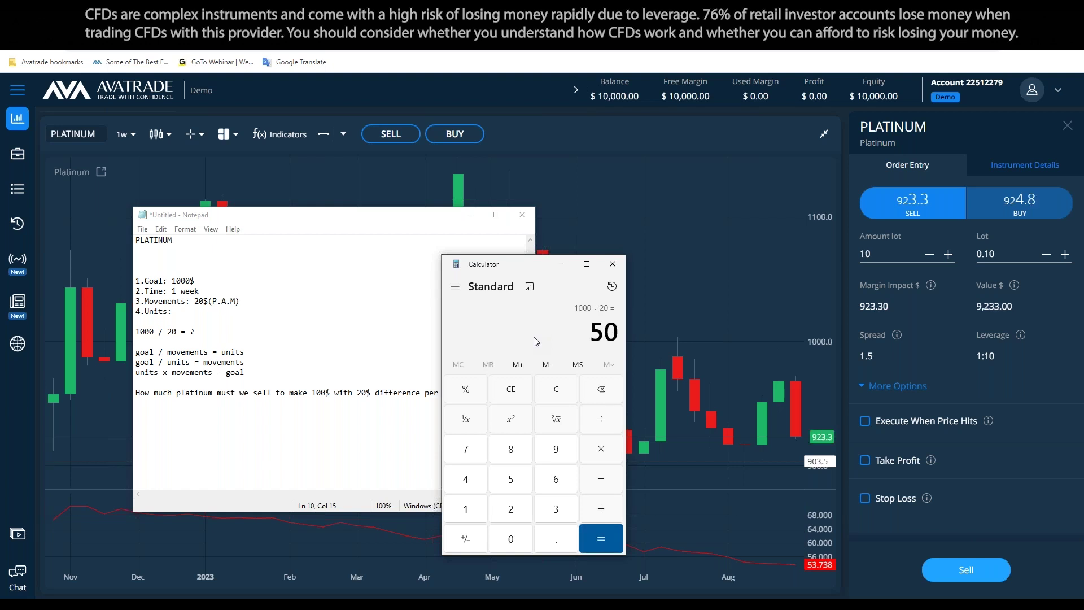
left_click(612, 264)
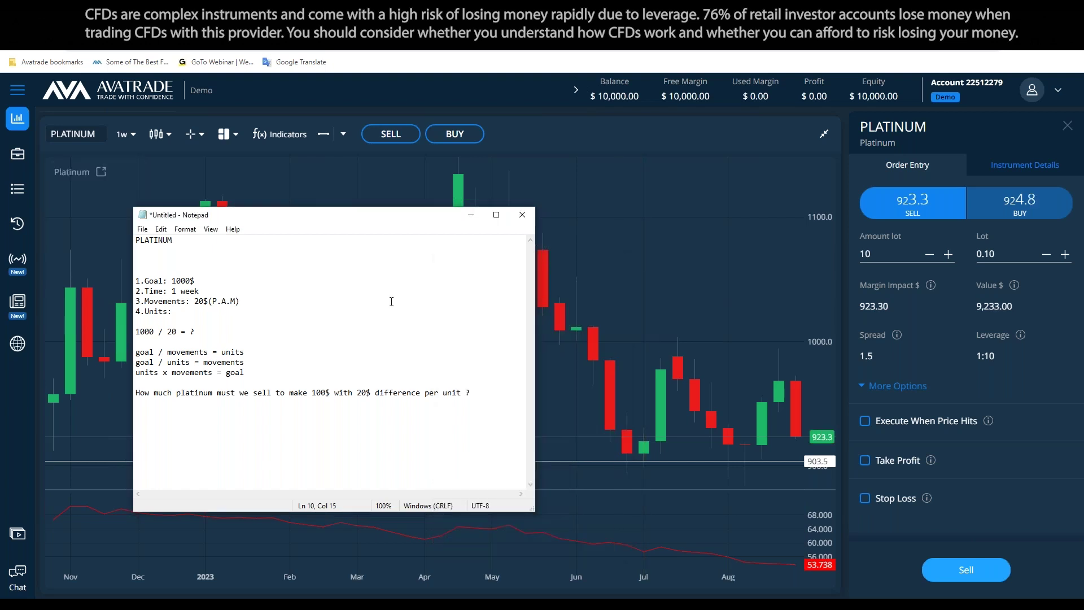
key("BackSpace")
key("BackSpace")
left_click(203, 308)
type("50")
left_click_drag(475, 402, 448, 323)
key("BackSpace")
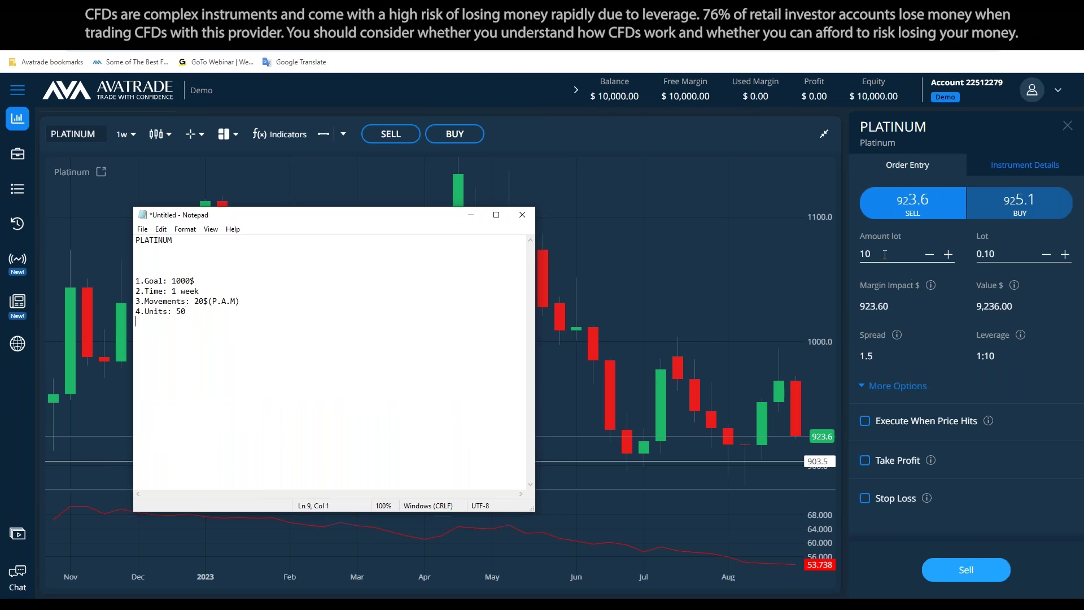
Enable Take Profit and Stop Loss on the sell ticket, with Take Profit at 903
left_click(903, 254)
left_click(879, 459)
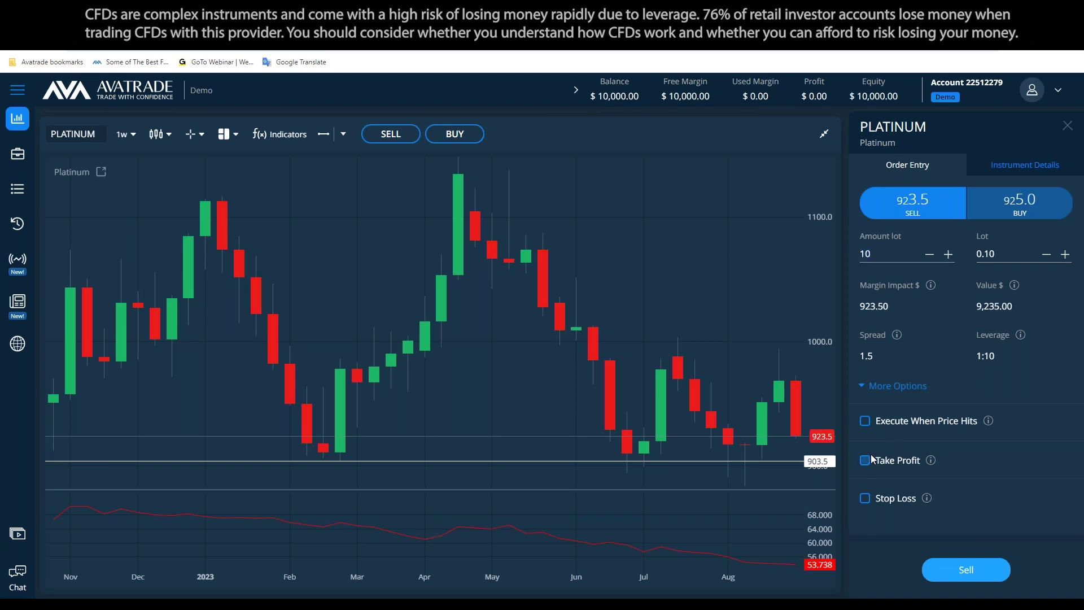
scroll(881, 463, "down", 1)
left_click(864, 522)
scroll(955, 449, "up", 1)
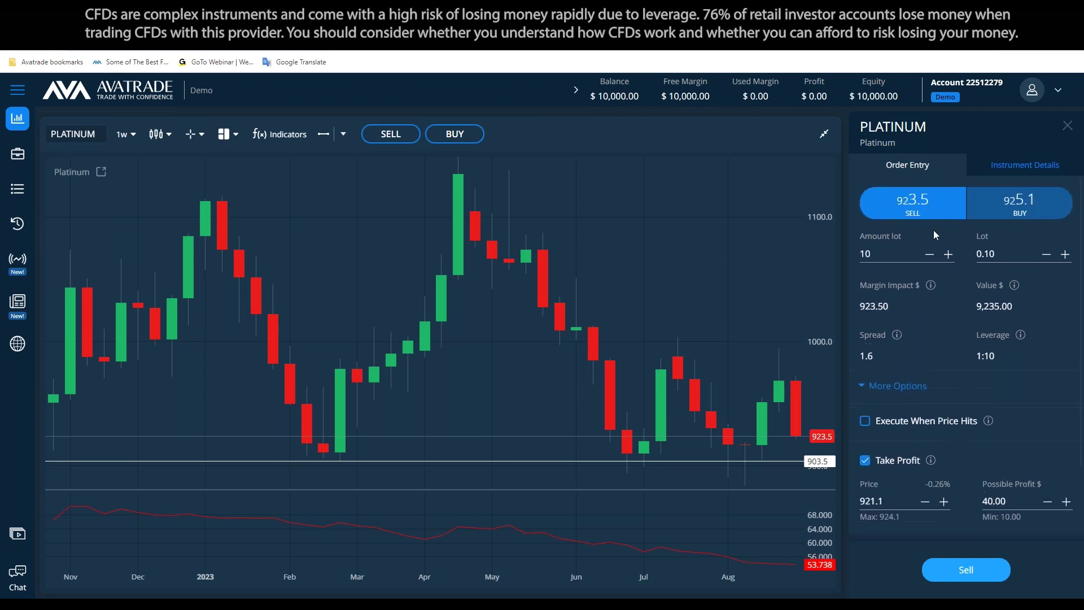
scroll(946, 395, "down", 3)
left_click(894, 407)
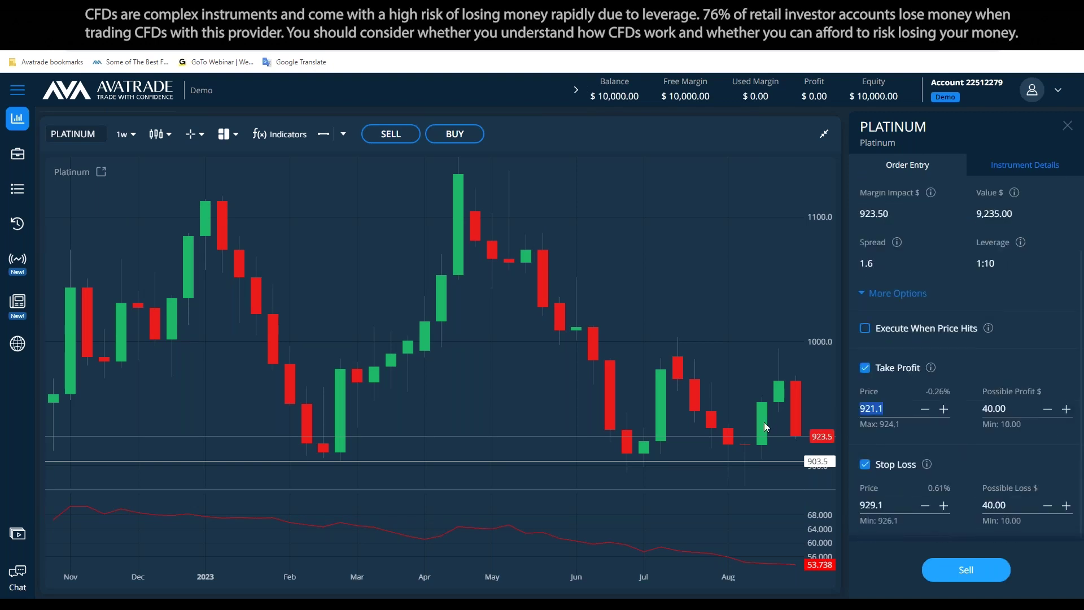
type("903")
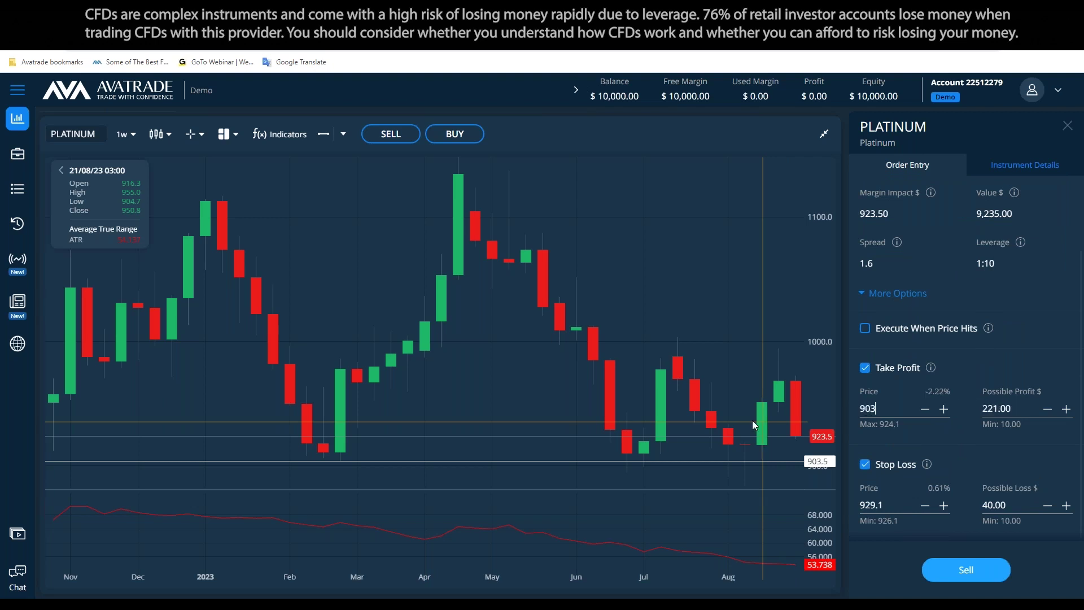
Set the order amount to 50 lots
scroll(895, 398, "up", 3)
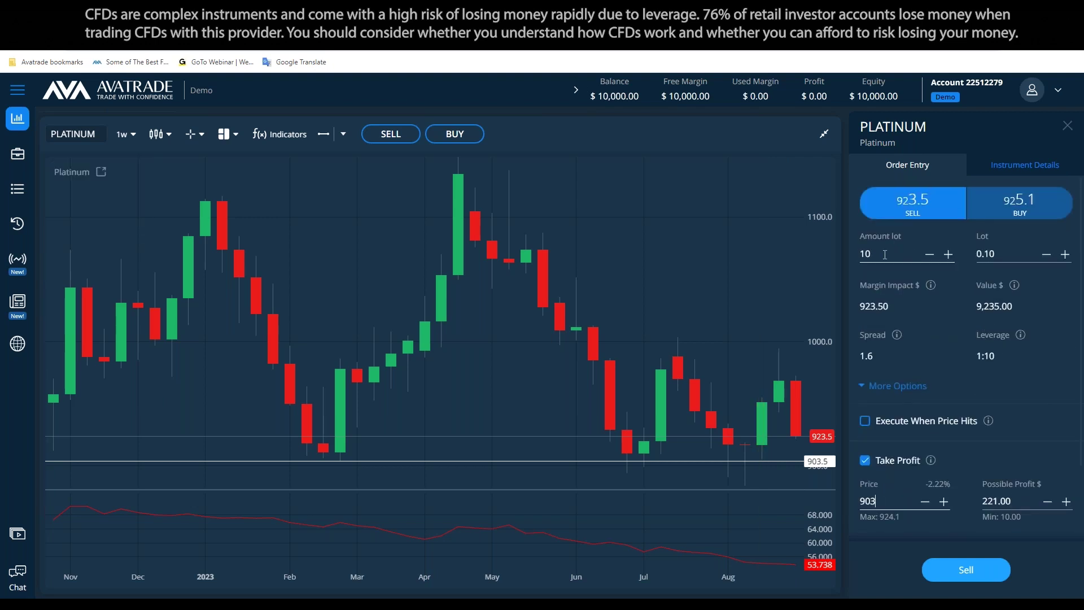
left_click(865, 253)
type("50")
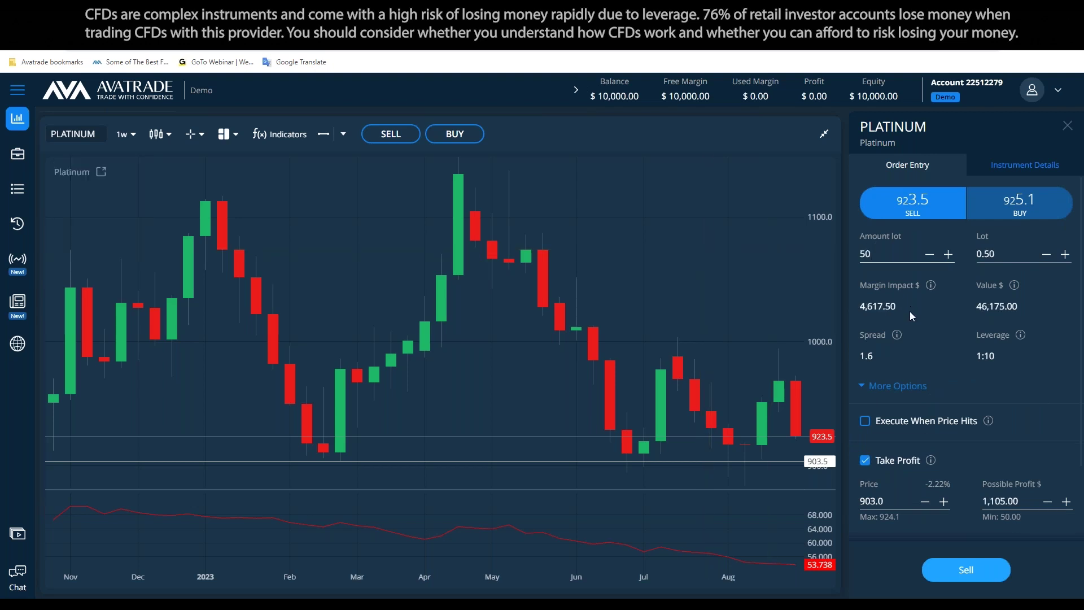
scroll(910, 310, "down", 2)
left_click_drag(887, 505, 811, 503)
Draw a horizontal price line at 943.3 and colour it red
left_click(324, 134)
left_click(593, 384)
left_click_drag(603, 391, 729, 412)
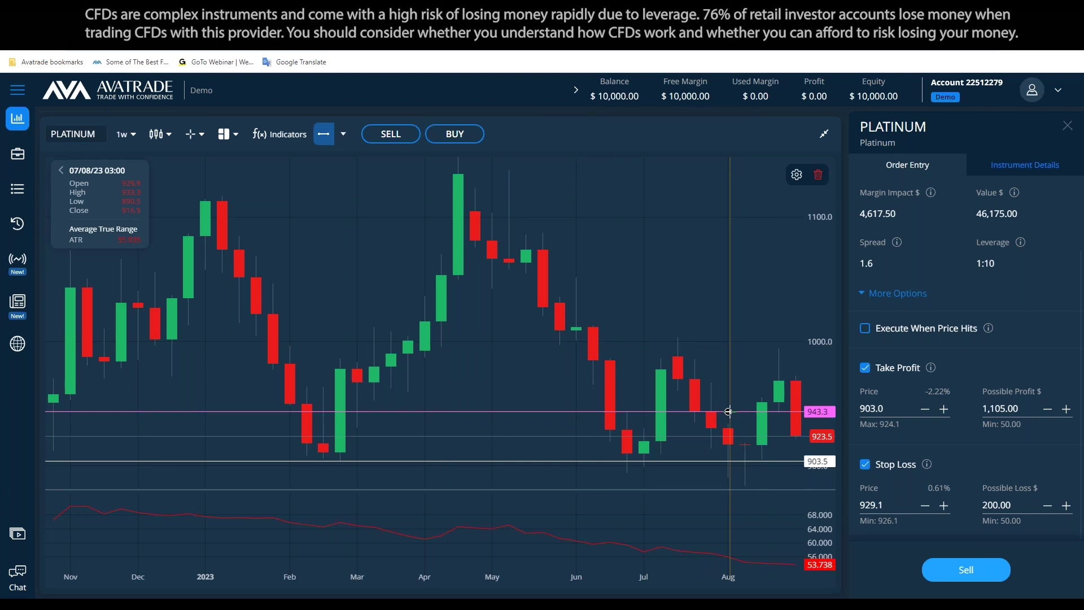
double_click(728, 411)
left_click(432, 319)
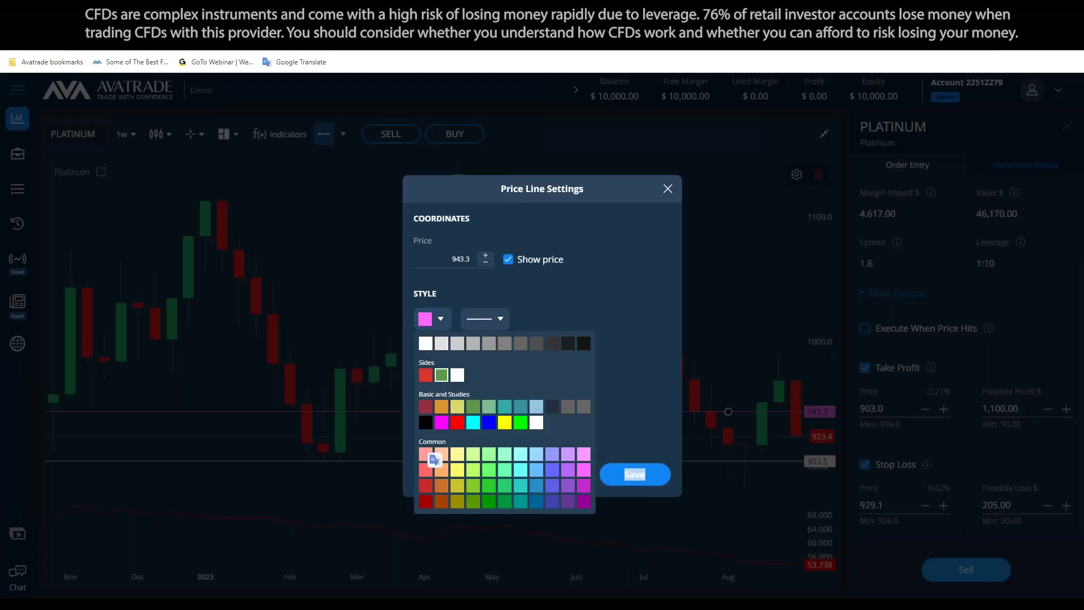
left_click(458, 423)
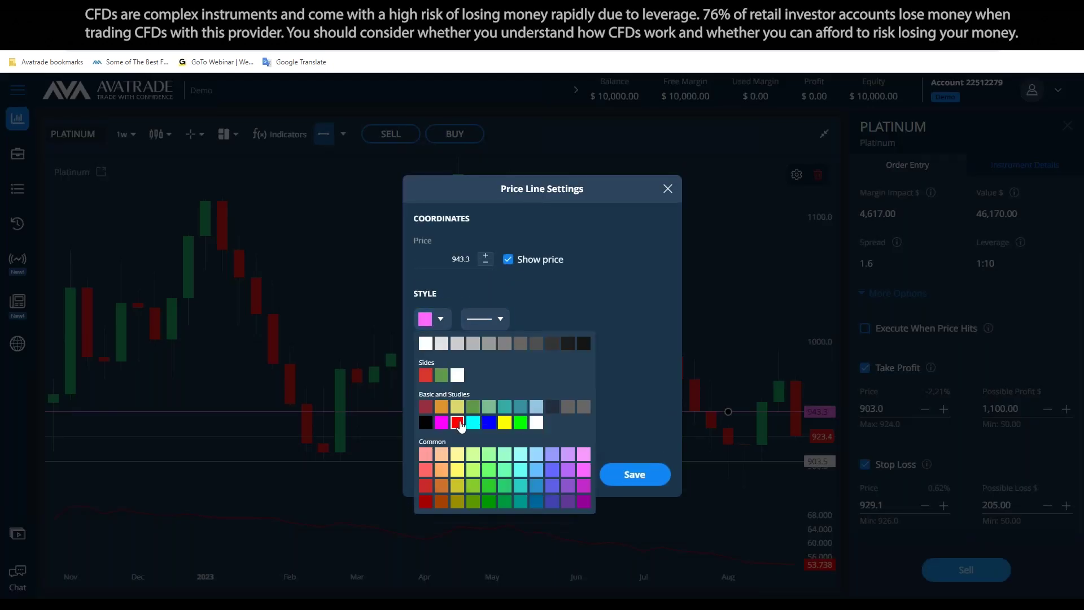
left_click(638, 475)
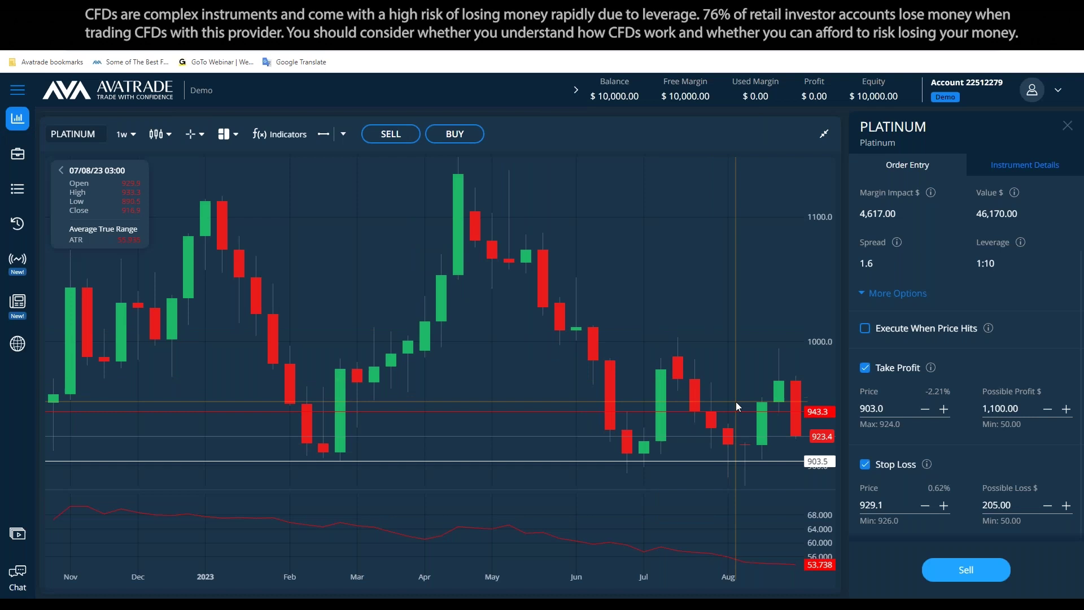
left_click(782, 460)
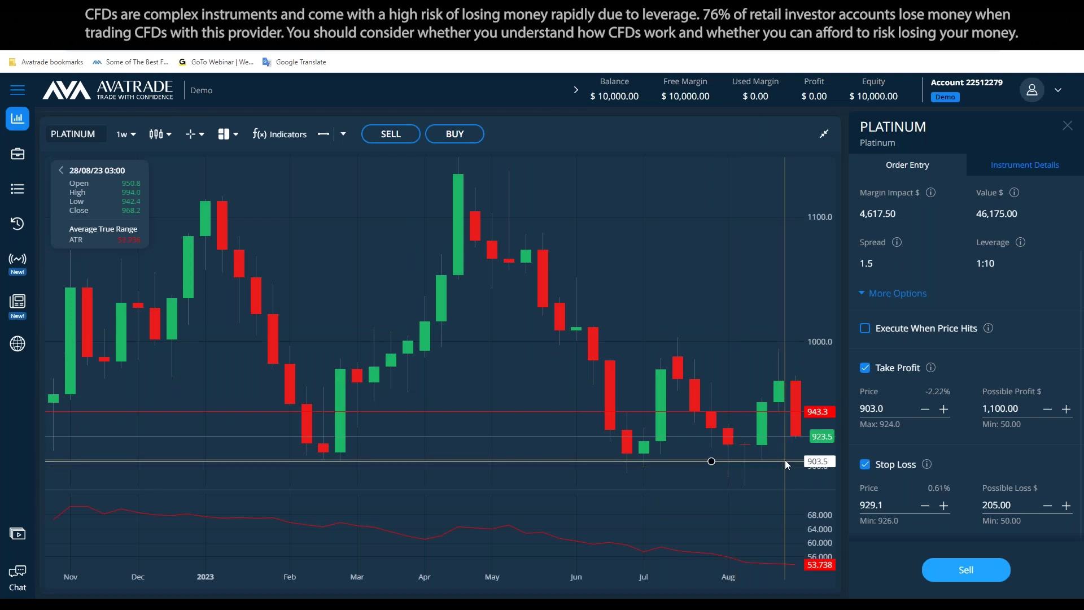
left_click(883, 503)
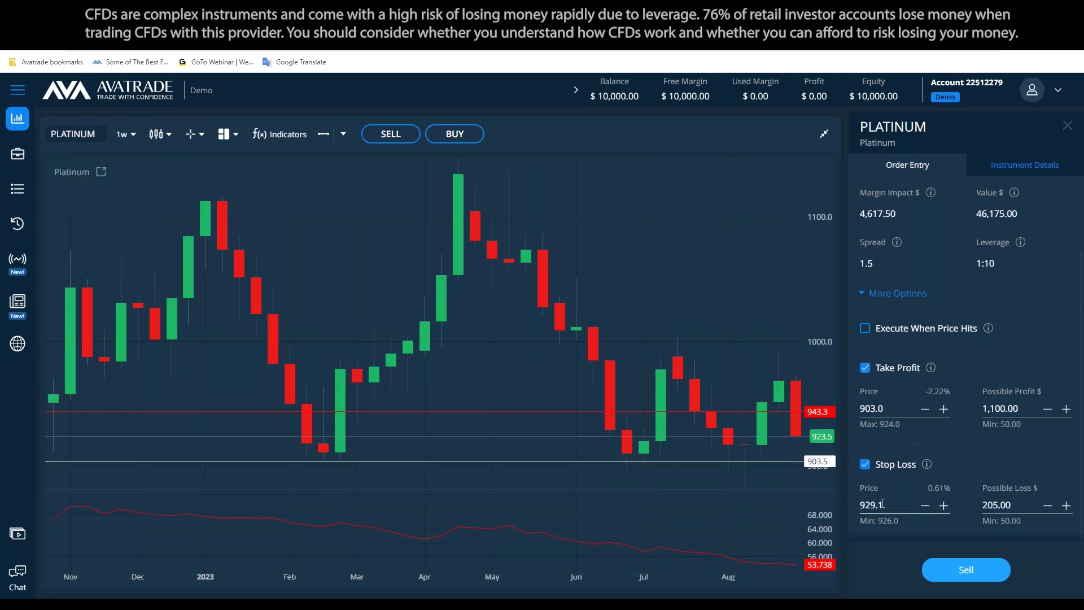
Enter 943.3 as the Stop Loss price, then correct its last digit
double_click(885, 506)
type("943.3")
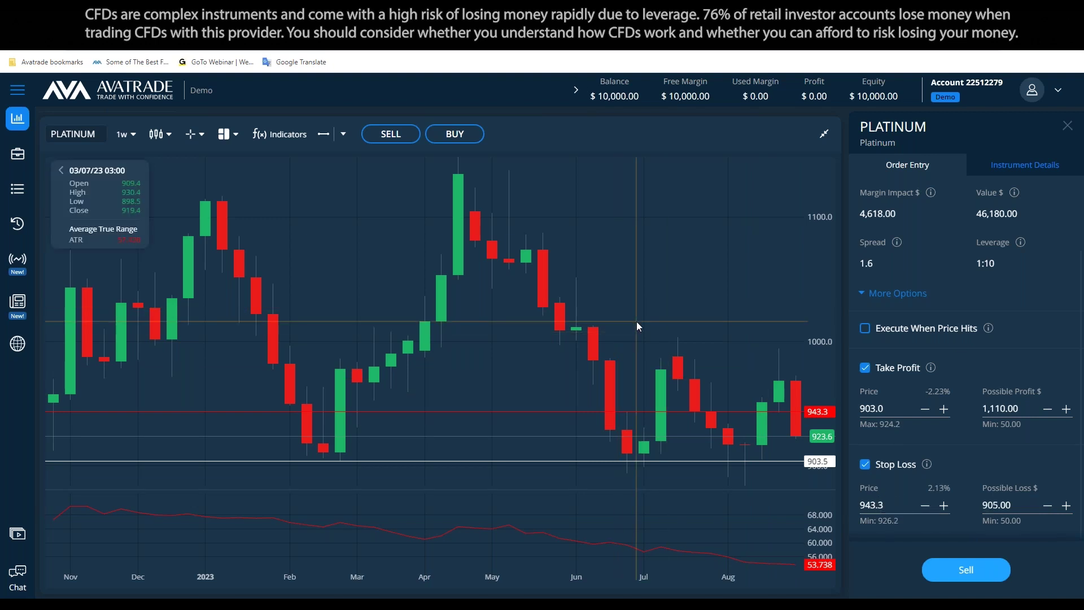
left_click(782, 409)
left_click(875, 505)
key("BackSpace")
type("4")
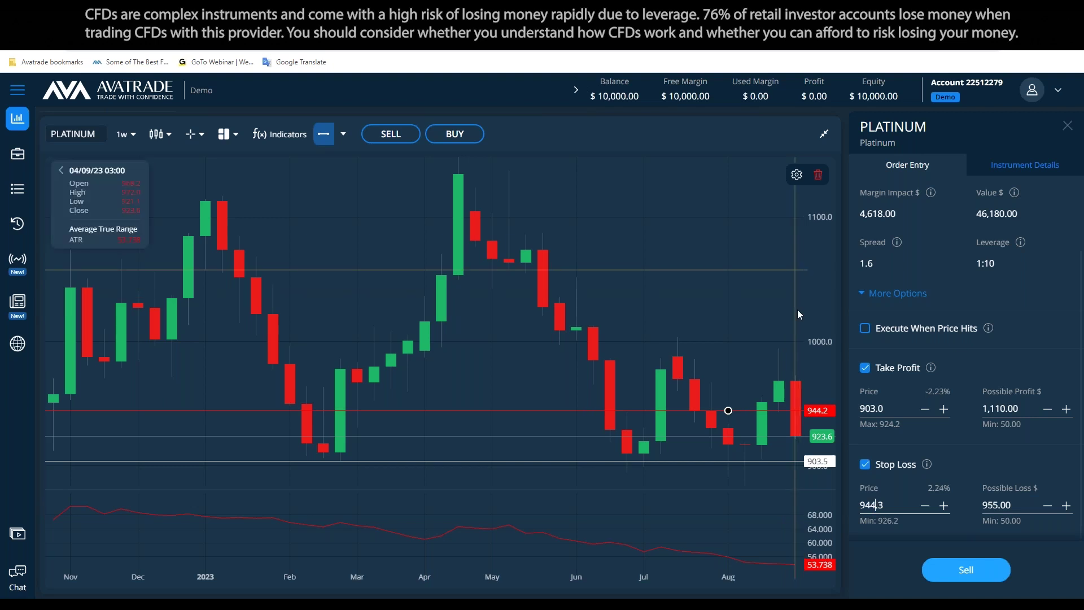
Replace the Stop Loss price with 947.0 and apply it
left_click(698, 364)
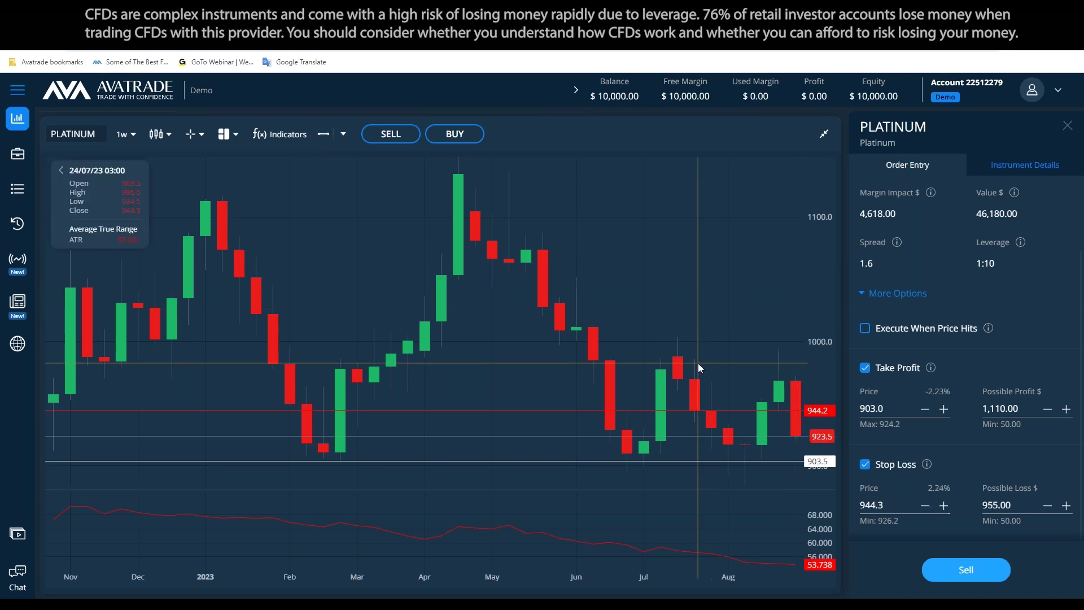
left_click(781, 408)
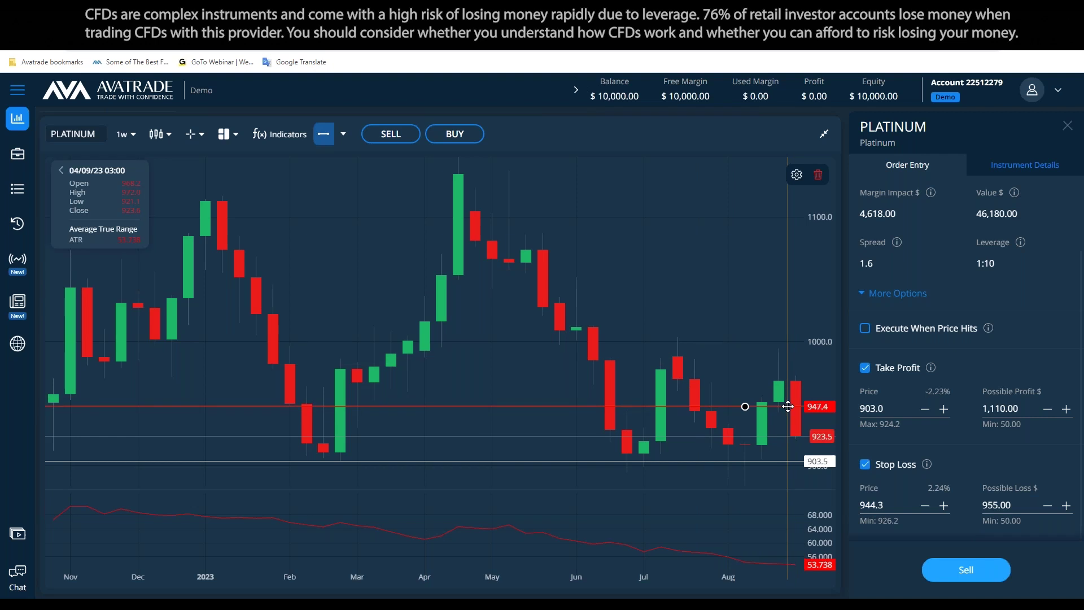
double_click(878, 503)
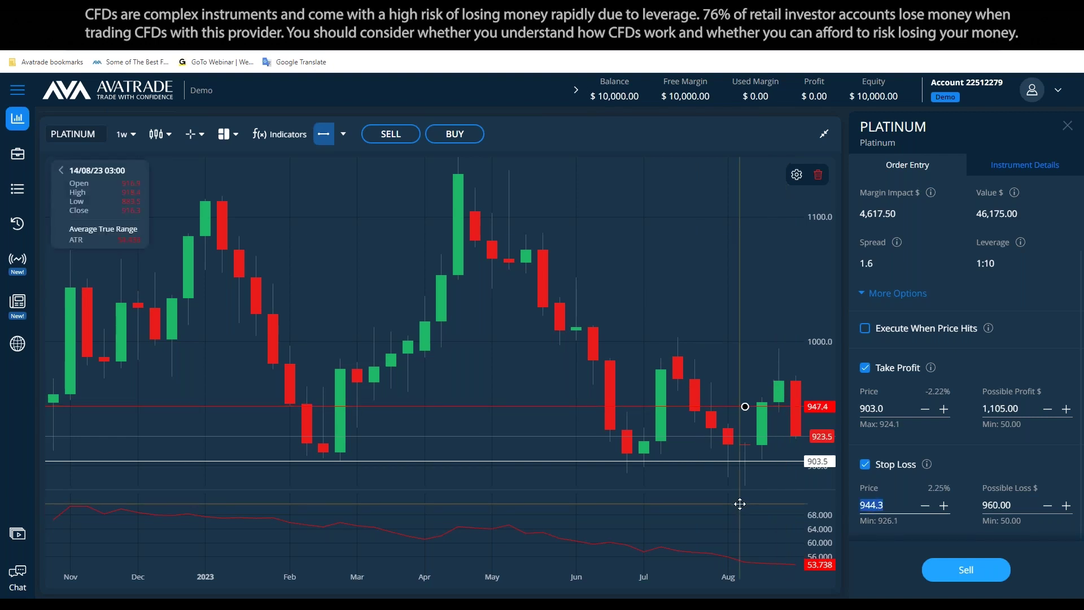
scroll(970, 392, "up", 2)
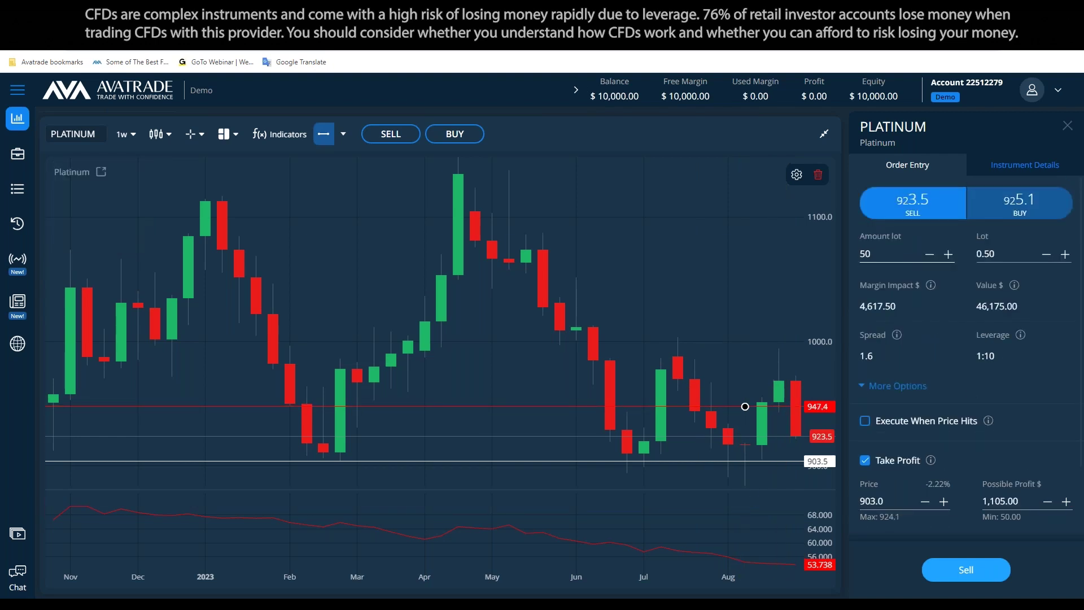
type("947")
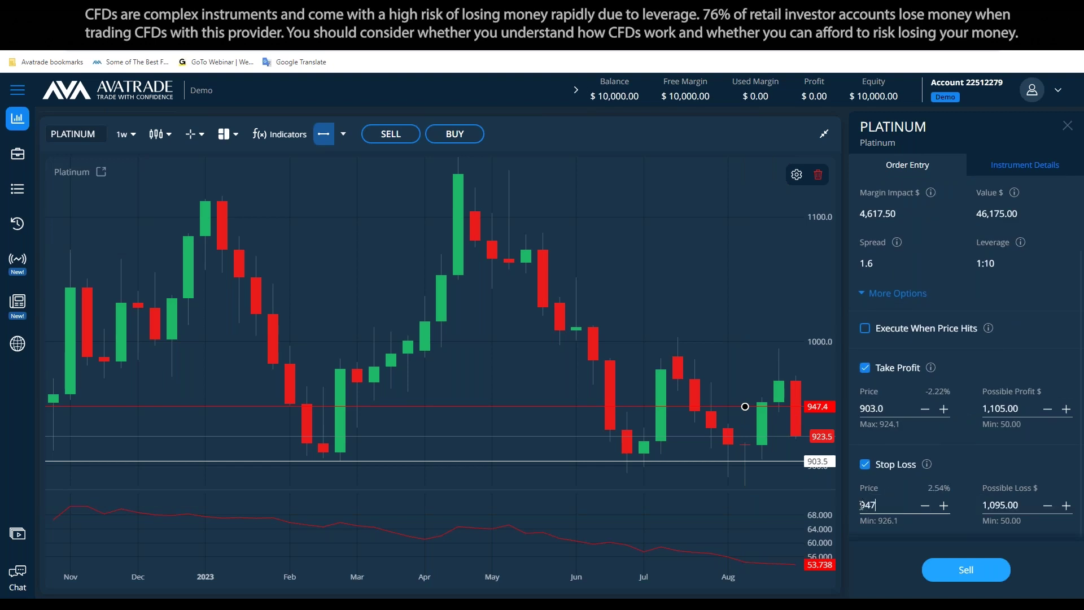
left_click(676, 336)
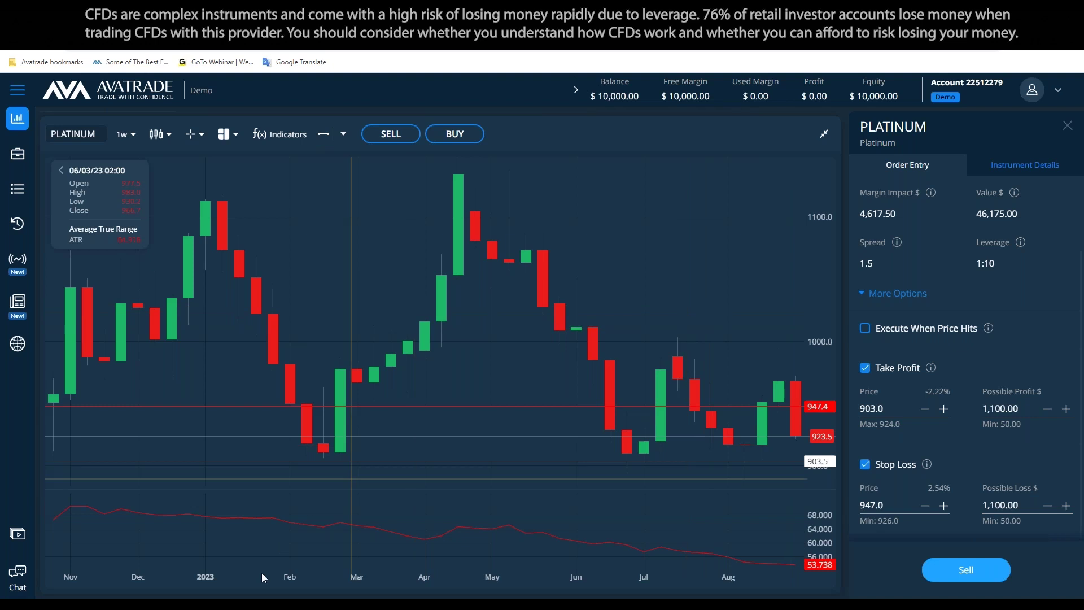
key("alt+Tab")
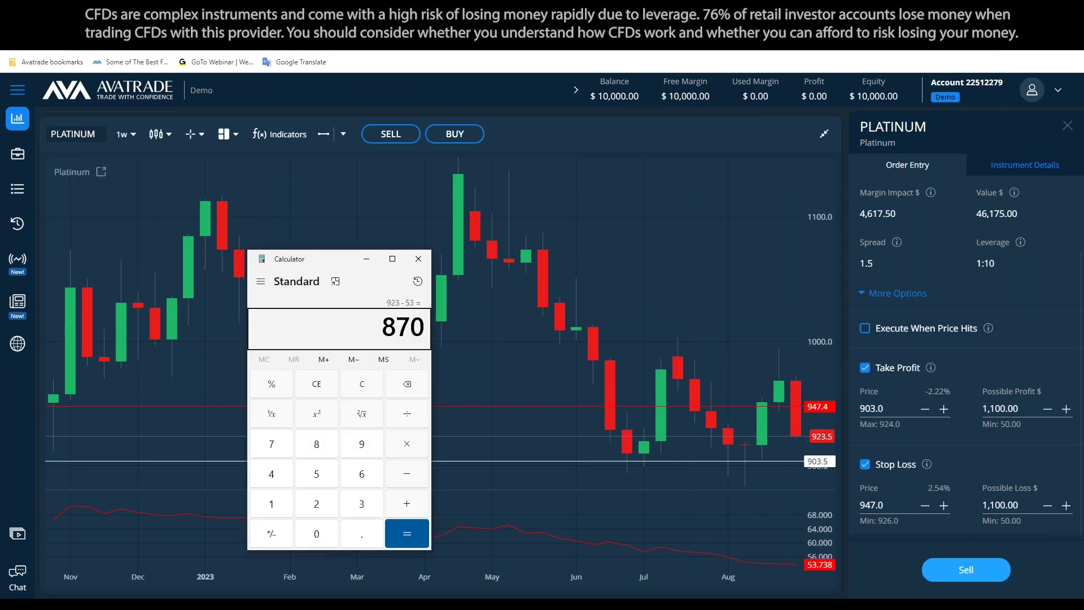
Add the line 'TP:903 (from 923) = 1.1$ profit' below the plan list
key("alt+Tab")
left_click_drag(399, 220, 643, 227)
left_click(407, 265)
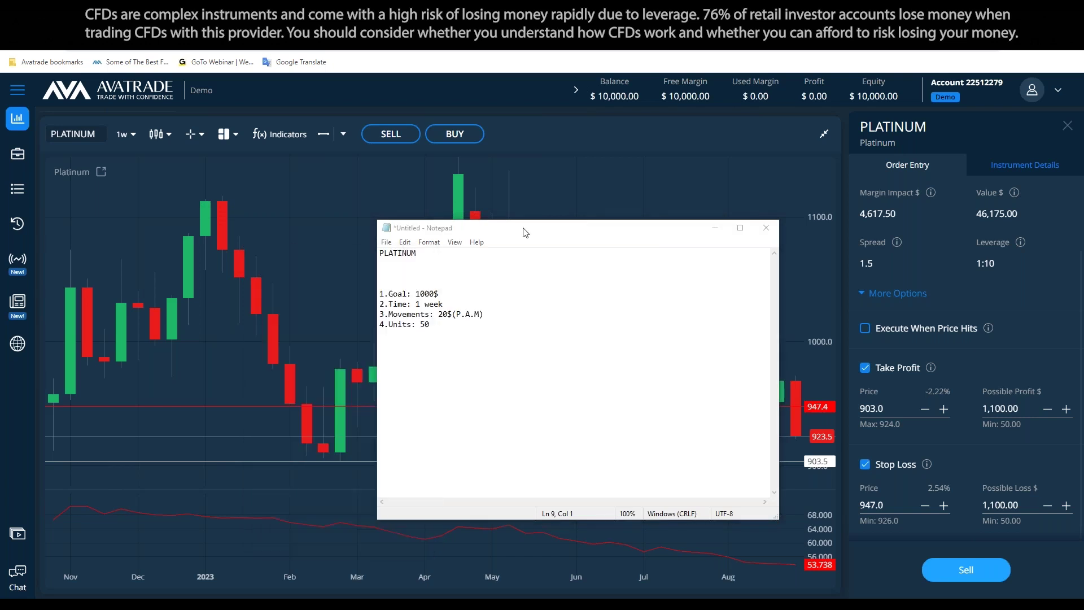
left_click_drag(525, 232, 368, 240)
left_click(338, 392)
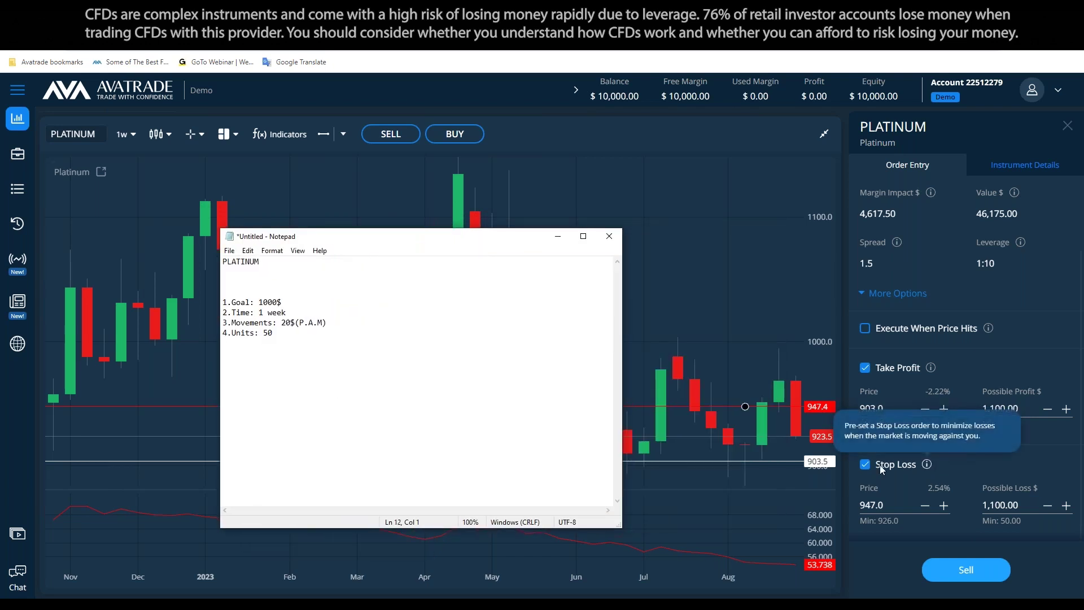
type("TP")
key("Return")
type("SL:")
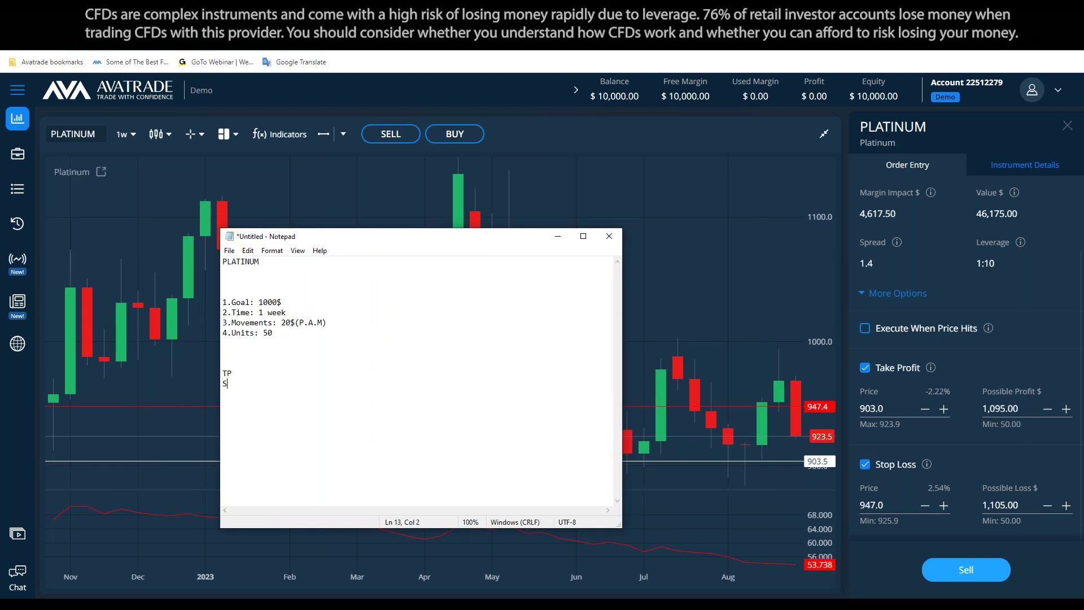
type(":\"")
type("903")
type(" (from ")
type("923")
type(") = ")
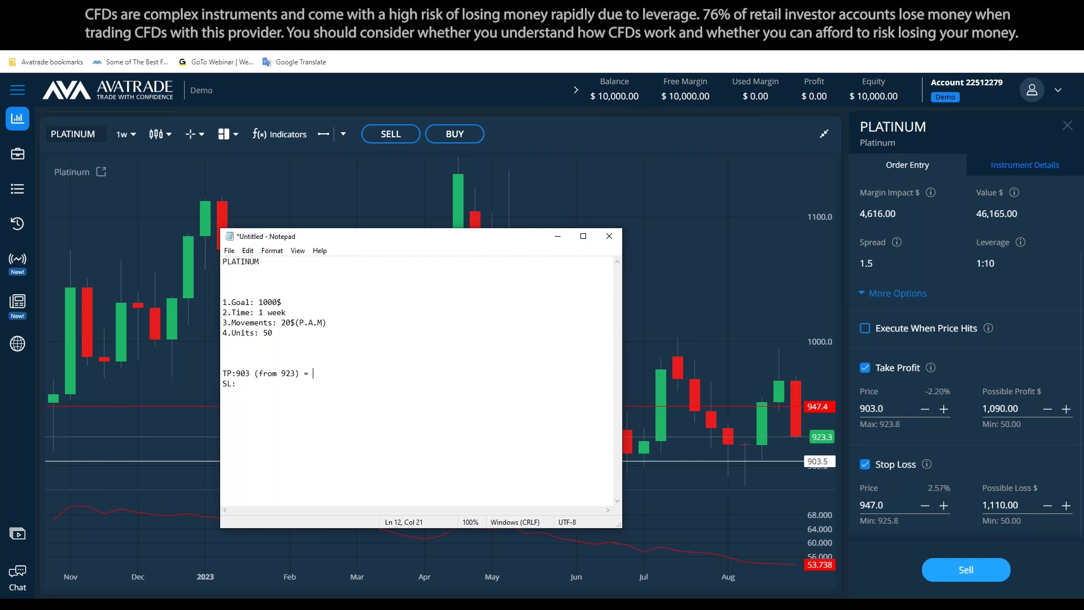
type("1.1$ profit")
Start a new stop-loss line reading 'SL:94'
key("Return")
key("Delete")
key("End")
type("94")
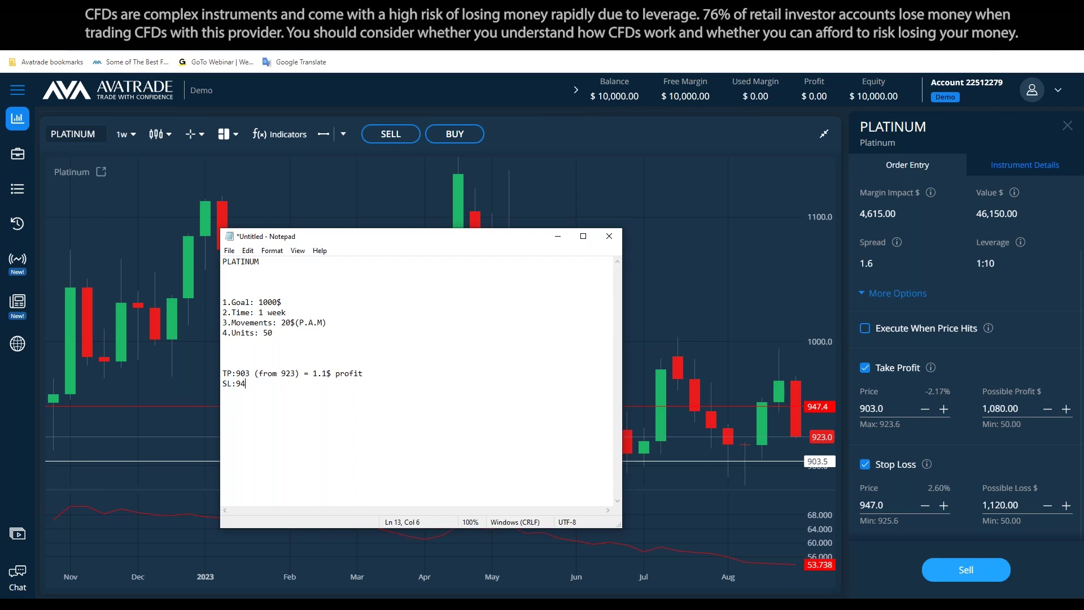
left_click(872, 504)
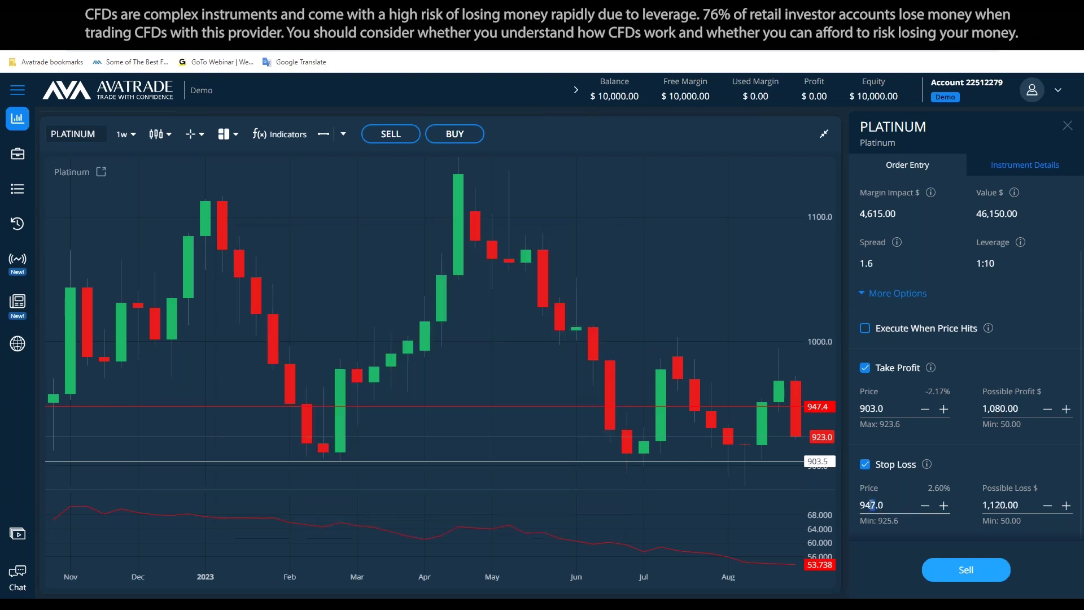
Change the Stop Loss to 945.0 and extend the SL line to 'SL:945 (from 923) = 1.'
key("Delete")
type("5")
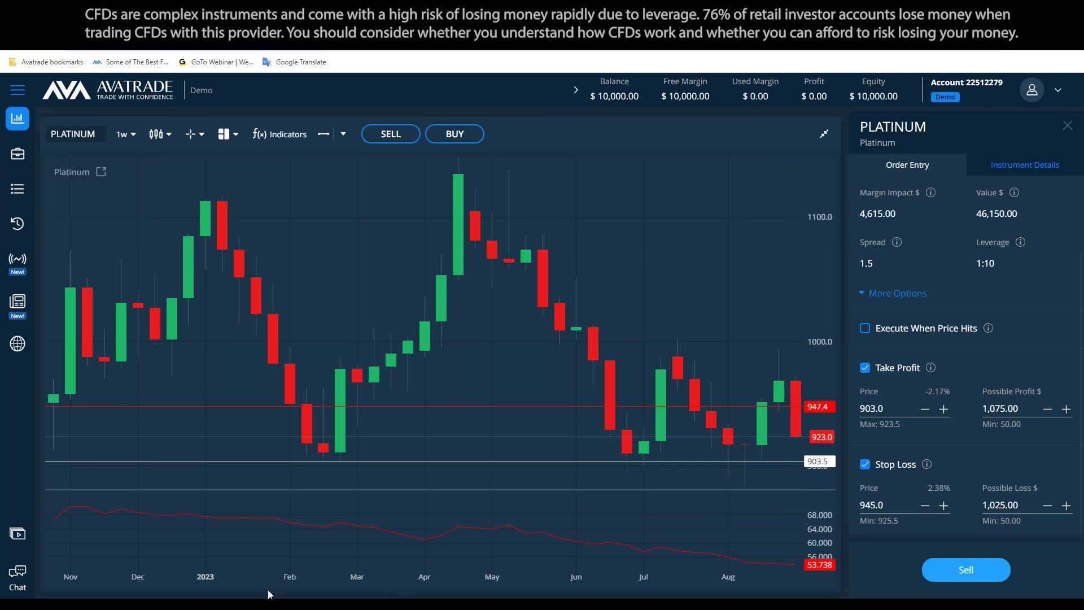
left_click(269, 594)
left_click(279, 381)
type("(from 923 ) = ")
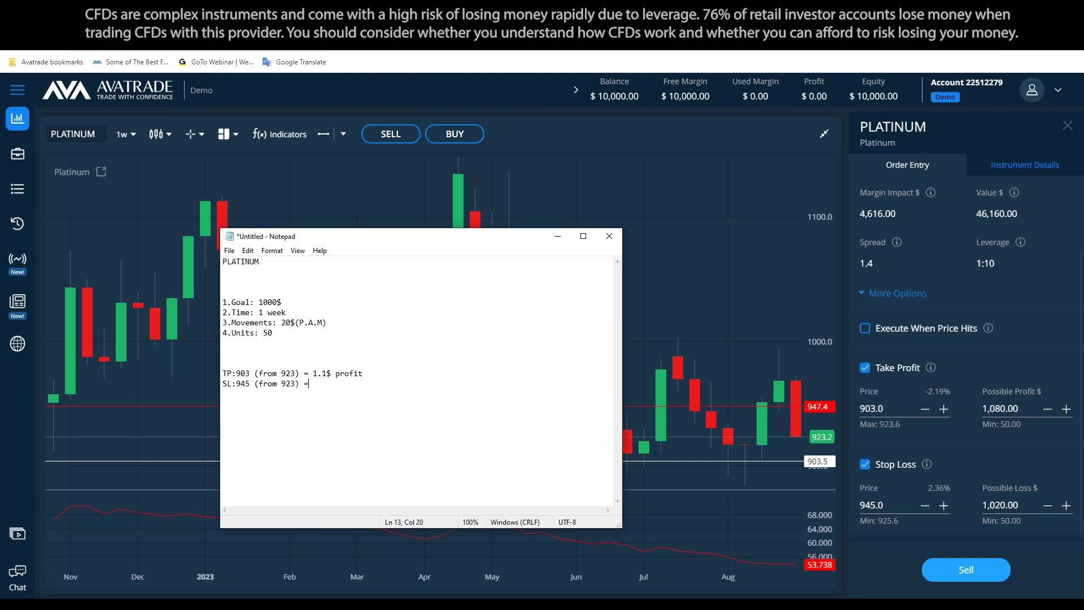
type("1.")
Complete the SL line as '= 1000$ loss' and change the TP profit to 1100$
key("BackSpace")
type("000$ loss")
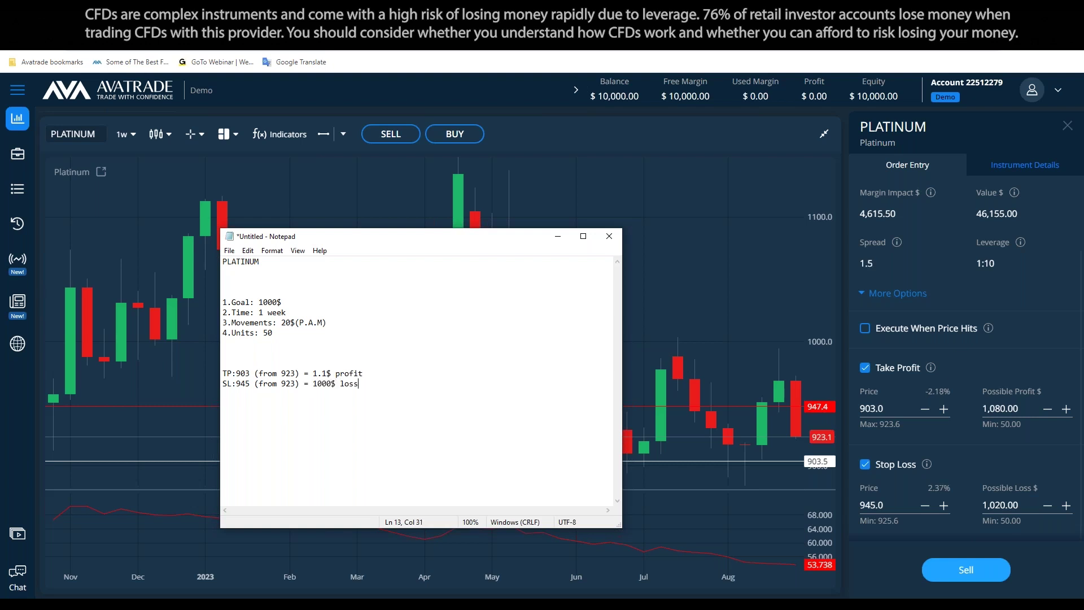
left_click(327, 373)
key("Left")
key("BackSpace")
type(",")
key("Right")
type("00")
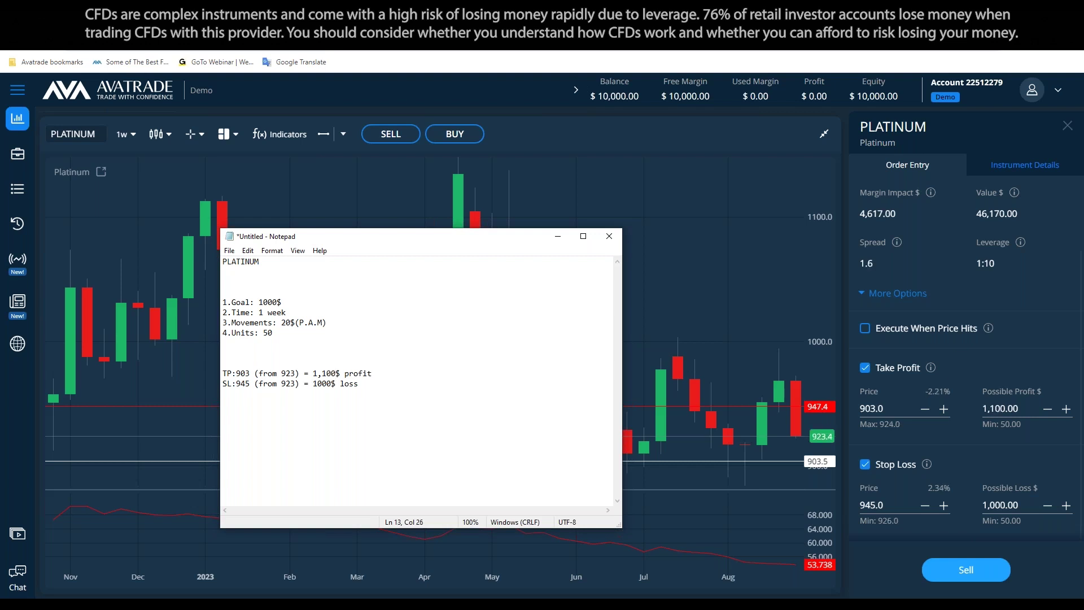
key("BackSpace")
left_click(361, 387)
Remove the blank lines above TP and open a new line below SL
key("BackSpace")
key("BackSpace")
key("Down")
key("Down")
key("Down")
key("Down")
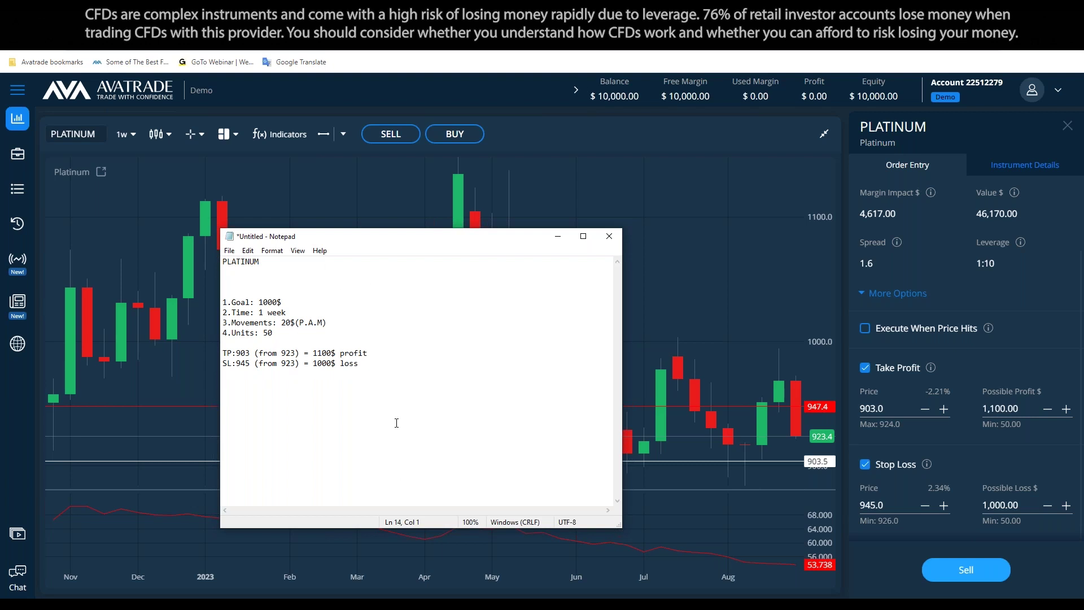
key("Up")
key("Return")
Add the heading 'Risk Money Management:' with 'Exposure ? * Stop loss' beneath it
type("Risk Money Management:")
key("Return")
key("Return")
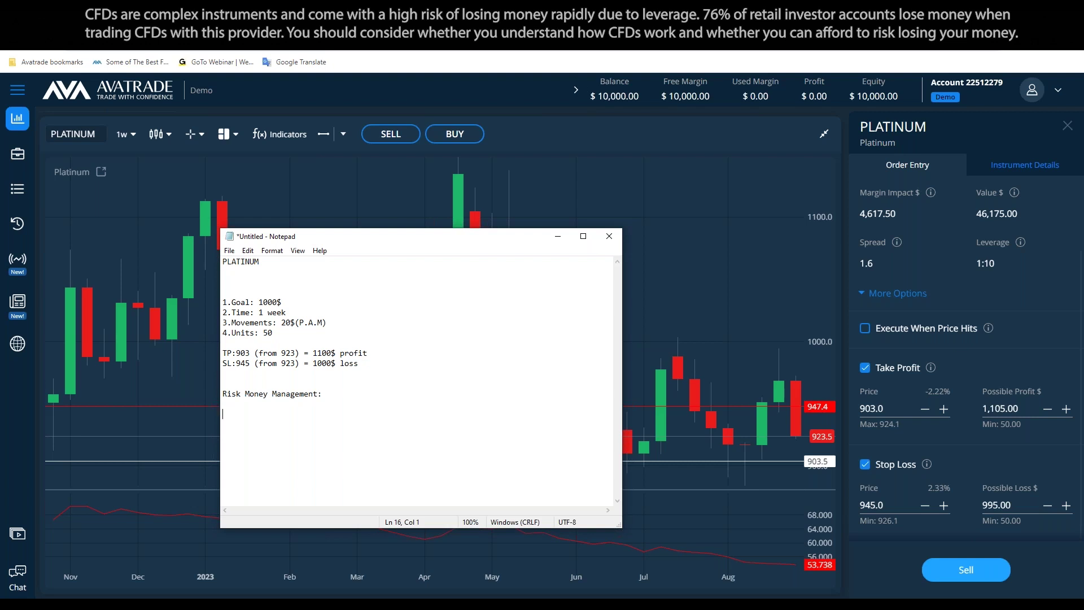
type("Exposure ? * Stop loss.")
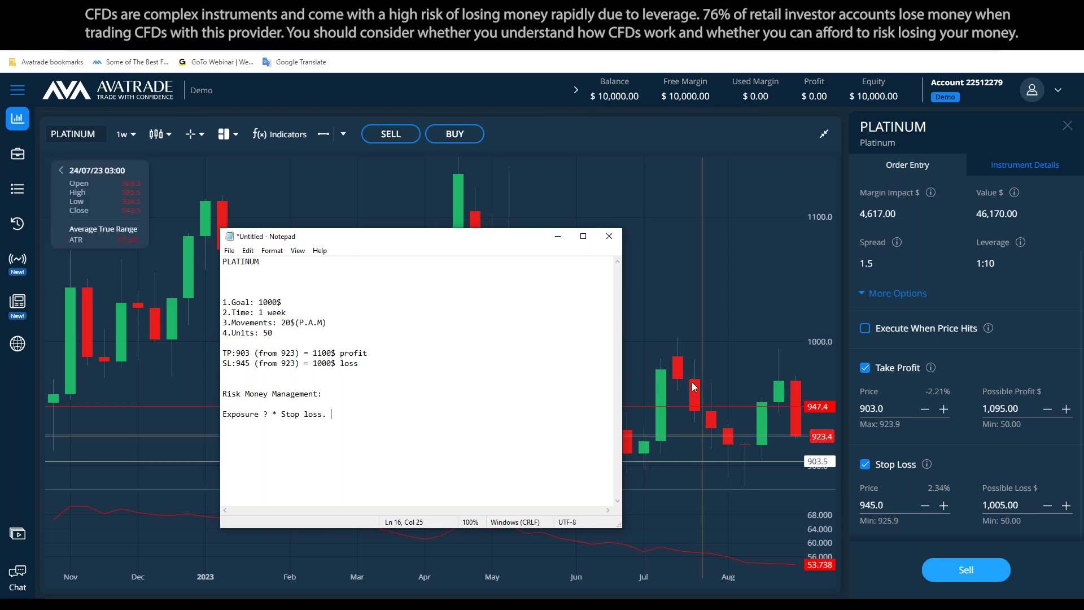
Drag the stop-loss line up and set the stop loss to 1,048.0
left_click(688, 410)
left_click_drag(684, 407, 705, 280)
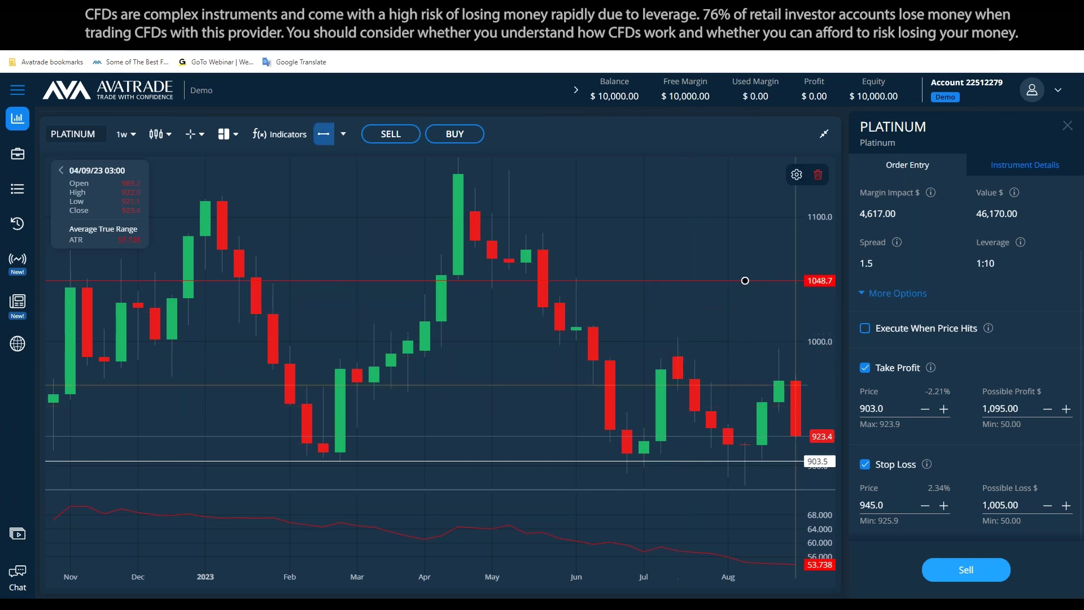
left_click(875, 505)
type("1048")
left_click(747, 496)
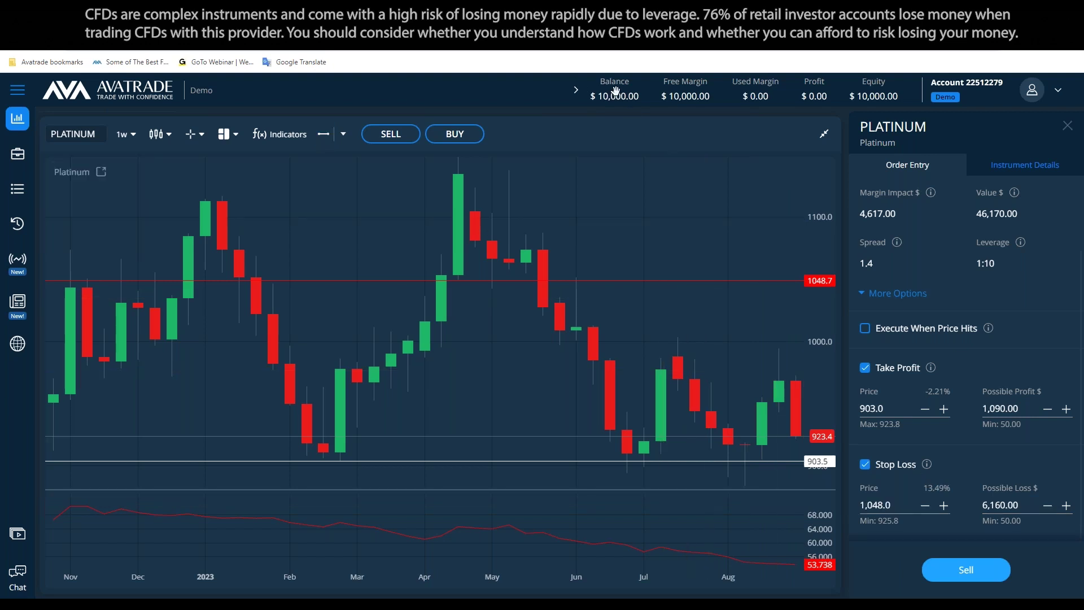
Try a 1-lot size, restore 0.50 lots, and drag the SL line back near 945.1
scroll(923, 395, "up", 2)
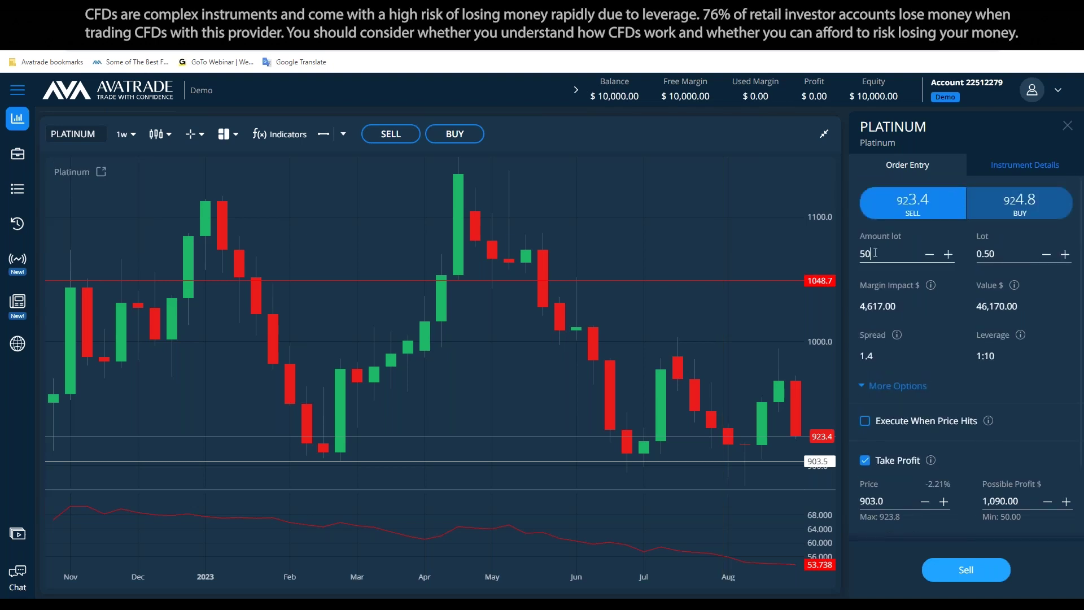
left_click(1003, 255)
type("1.")
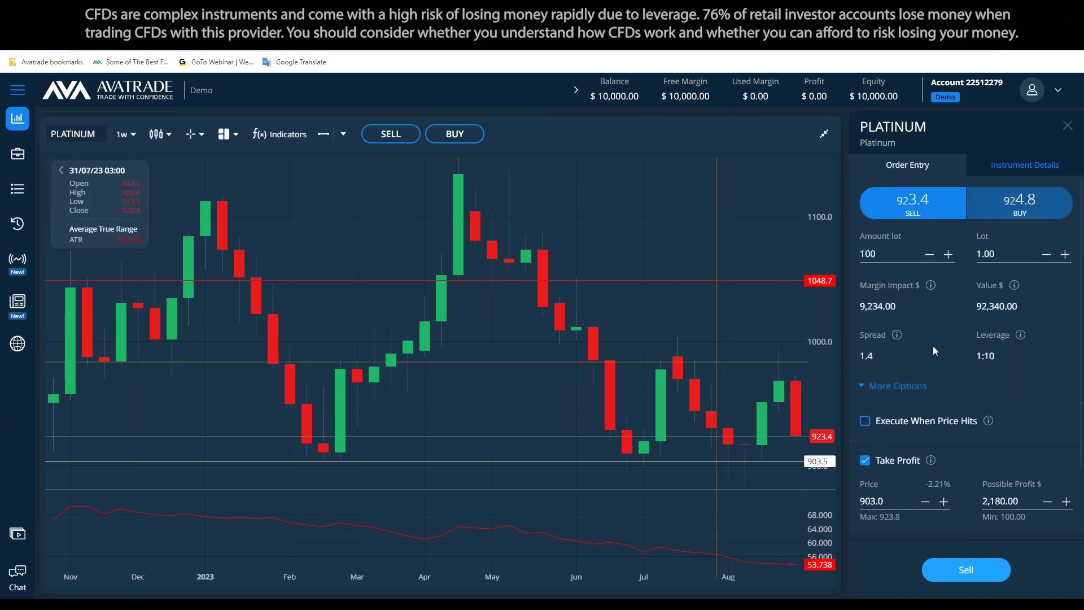
scroll(951, 358, "down", 2)
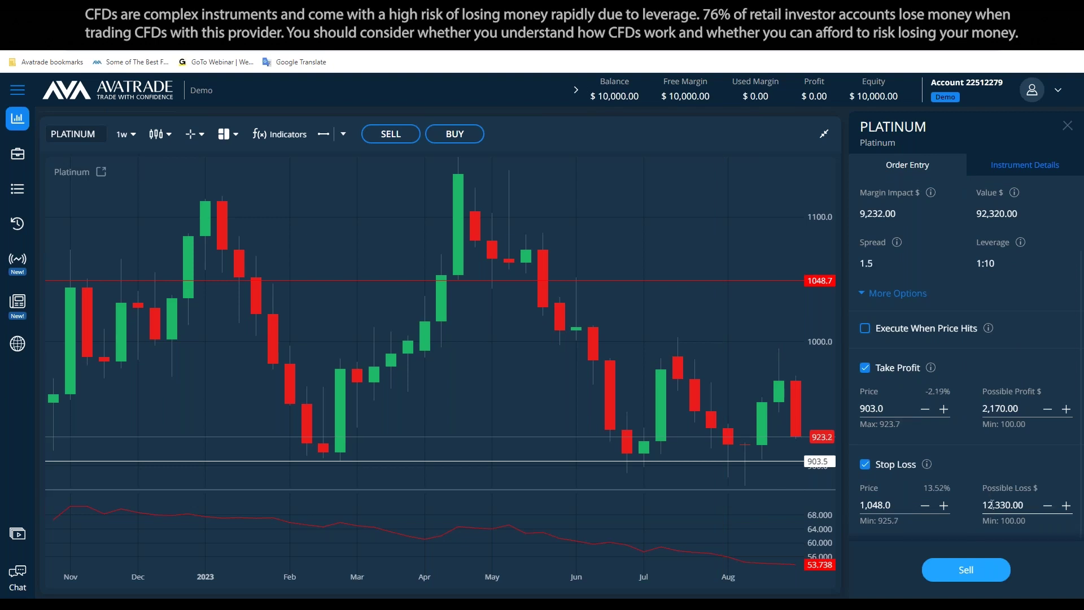
scroll(1017, 262, "up", 2)
left_click(1011, 259)
key("ctrl+a")
type("0.5")
left_click(807, 334)
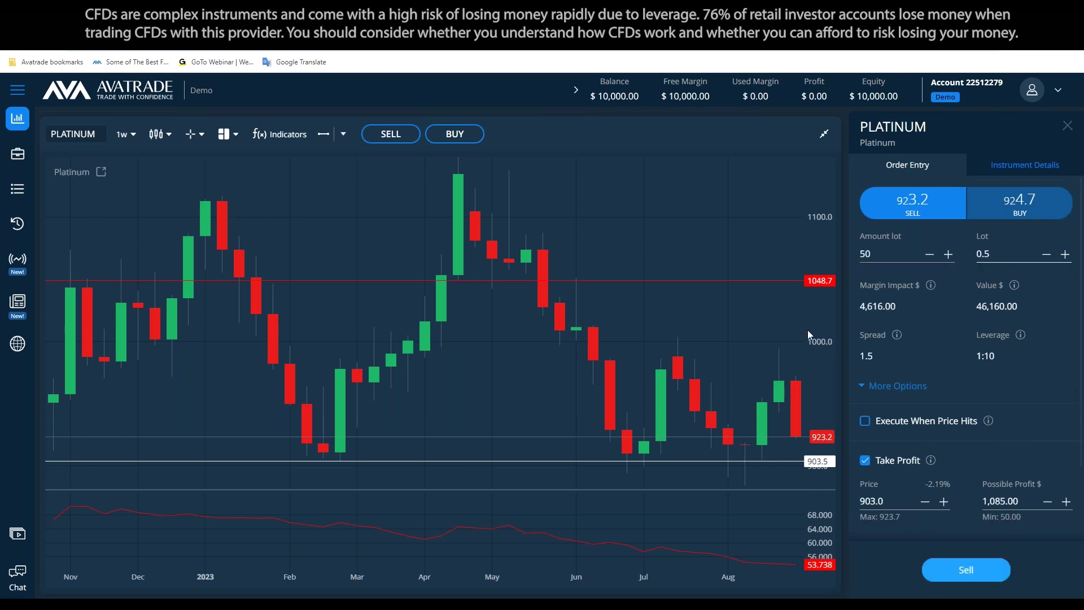
left_click_drag(764, 282, 782, 409)
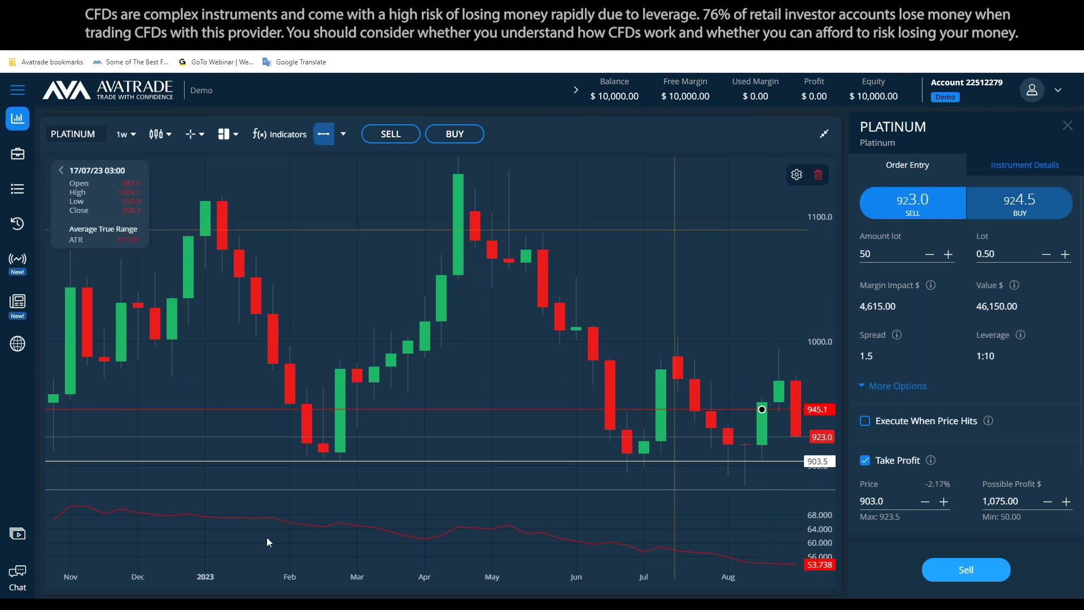
key("alt+Tab")
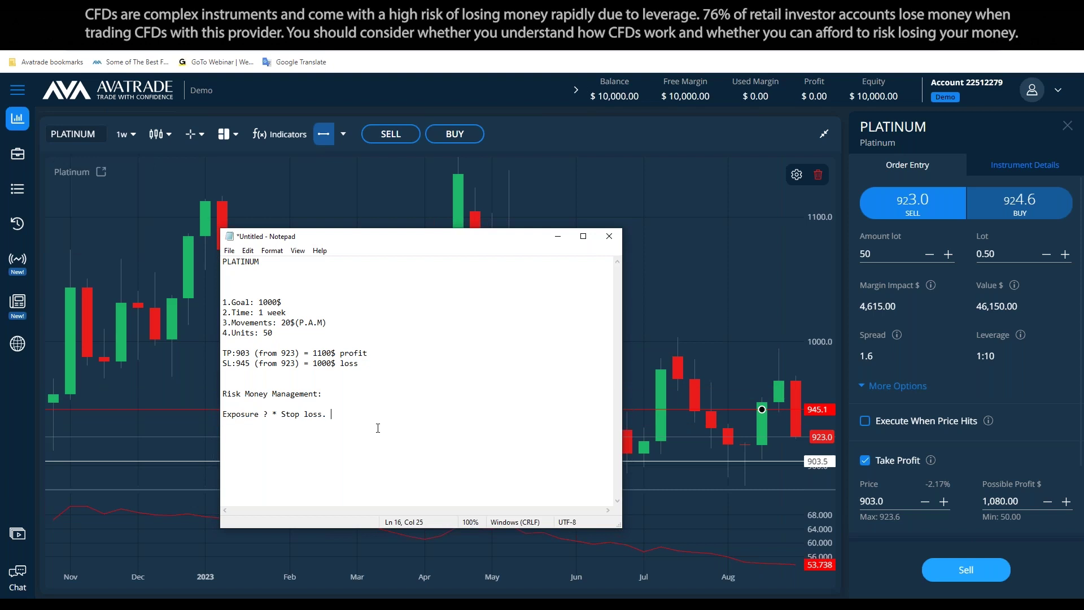
Shorten the exposure line to 'Exposure:' and add '10000 - 1000$ potential loss = 9000$' above it
left_click_drag(330, 416, 268, 414)
key("BackSpace")
key("BackSpace")
key("BackSpace")
type(":")
key("Home")
key("Return")
key("Return")
key("Up")
key("Up")
type("10000 - 1000")
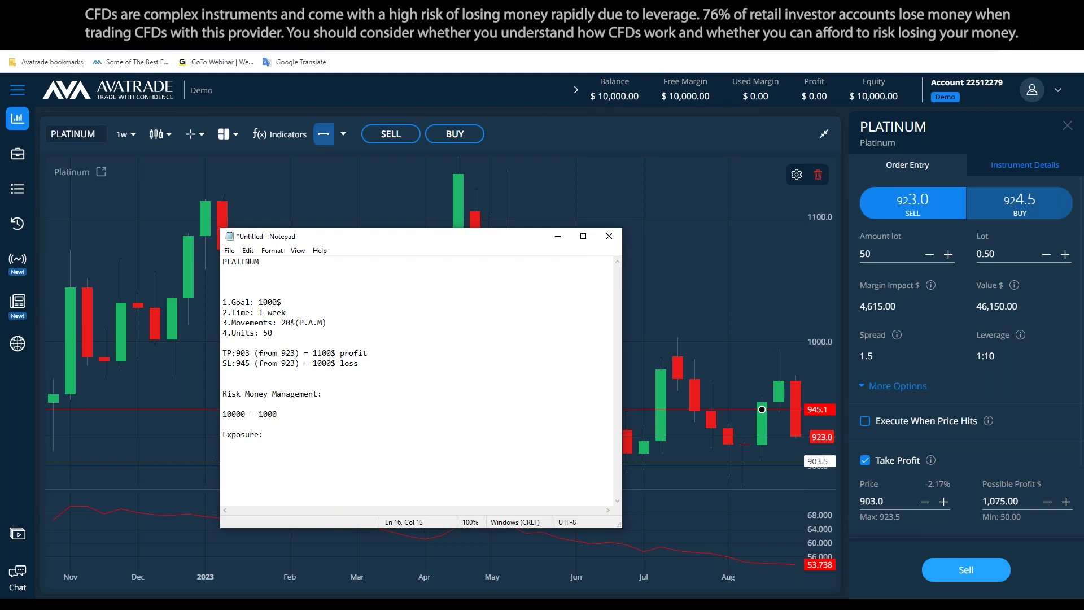
type("$ potential loss = 9000$")
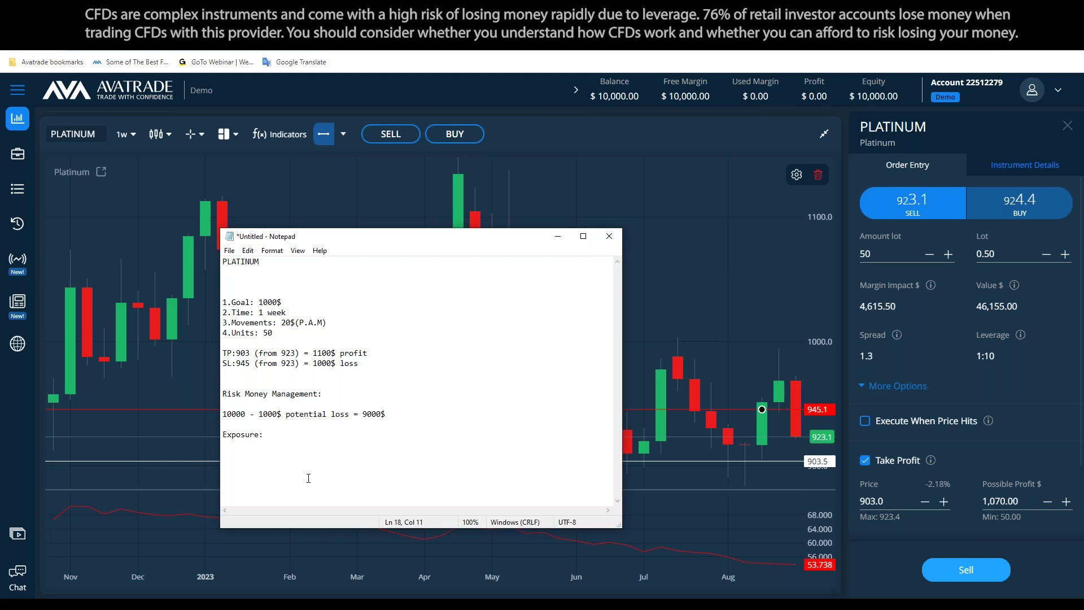
Complete 'Exposure: 10%' and add the question 'How do you find 10% exposure ?' below
type("10%")
key("Up")
key("BackSpace")
key("Down")
key("Return")
key("Return")
type("How do you ")
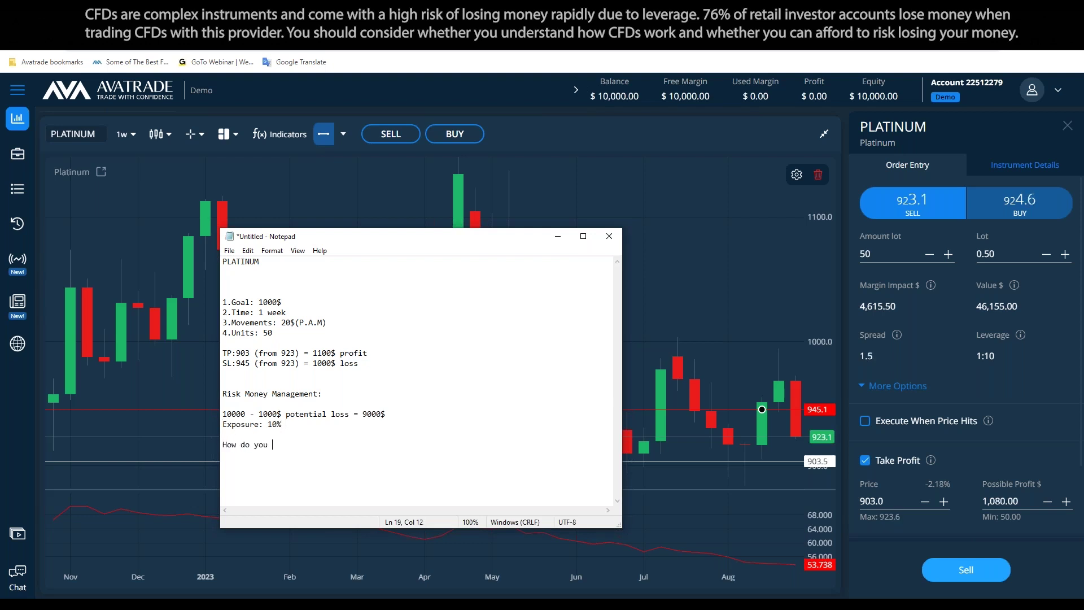
type("find 10% exposure ?")
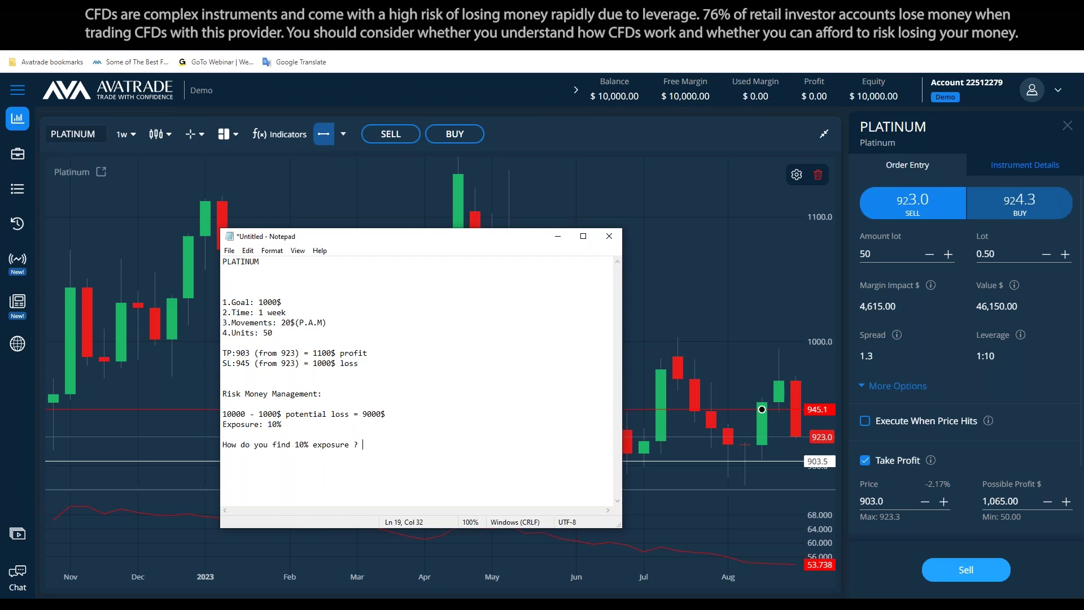
Erase the 'How do you find 10% exposure ?' question line
double_click(379, 416)
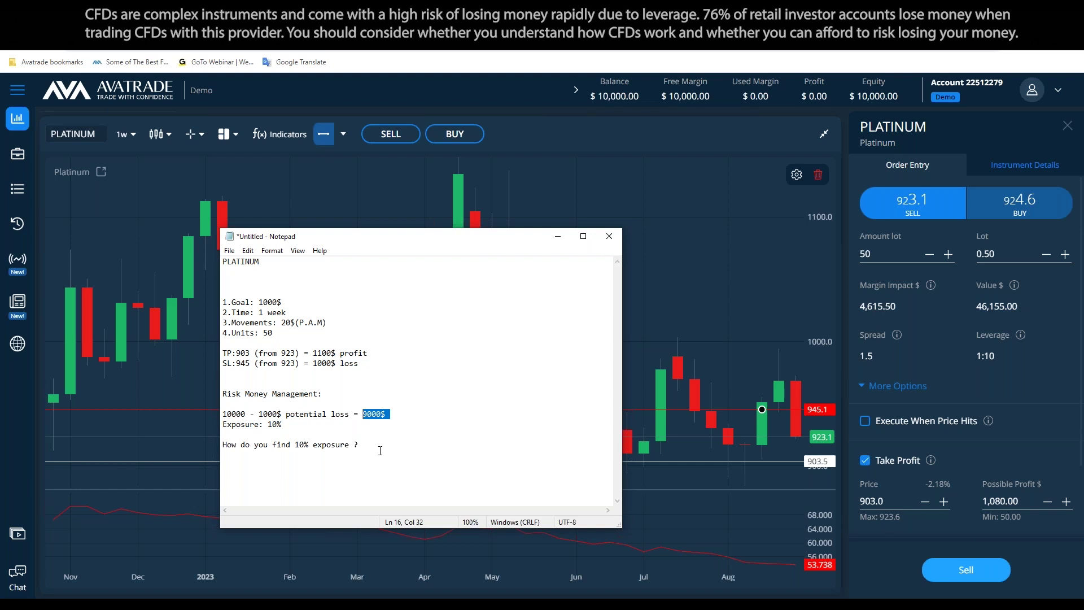
left_click(402, 433)
left_click(363, 446)
key("BackSpace")
key("BackSpace")
key("BackSpace")
key("BackSpace")
key("BackSpace")
key("BackSpace")
key("BackSpace")
key("BackSpace")
key("BackSpace")
key("BackSpace")
key("BackSpace")
key("BackSpace")
key("BackSpace")
key("BackSpace")
key("BackSpace")
key("BackSpace")
key("BackSpace")
key("BackSpace")
key("BackSpace")
key("BackSpace")
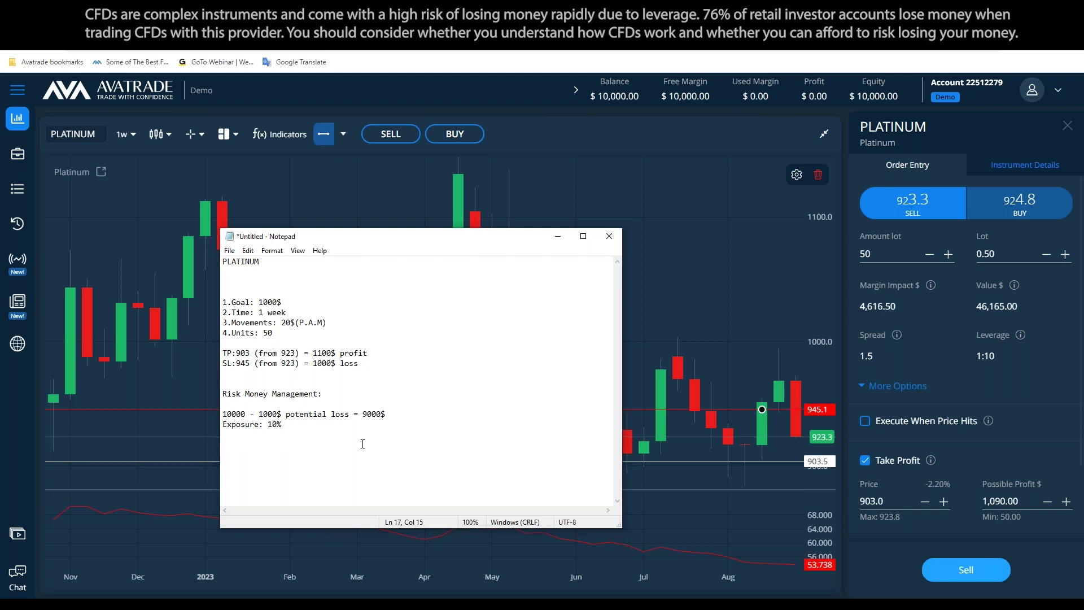
Extend the exposure line to 'Exposure: 10% x 3 = positions', fixing the typos
key("Home")
key("Return")
key("End")
type("x 2 position ?")
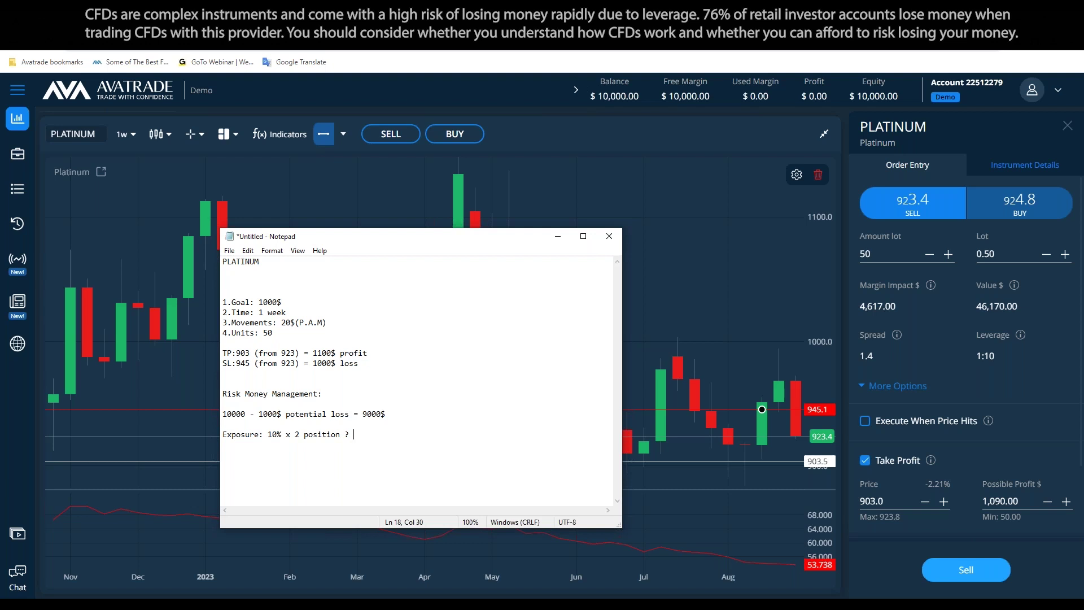
key("BackSpace")
key("BackSpace")
key("BackSpace")
key("BackSpace")
key("BackSpace")
key("BackSpace")
key("BackSpace")
key("BackSpace")
key("BackSpace")
key("BackSpace")
key("BackSpace")
key("BackSpace")
type("3 = ")
type("postiions")
key("BackSpace")
key("BackSpace")
key("BackSpace")
key("BackSpace")
key("BackSpace")
key("BackSpace")
key("BackSpace")
key("BackSpace")
key("BackSpace")
type("postiion")
key("BackSpace")
key("BackSpace")
key("BackSpace")
key("BackSpace")
key("BackSpace")
key("BackSpace")
key("BackSpace")
key("BackSpace")
type("positions")
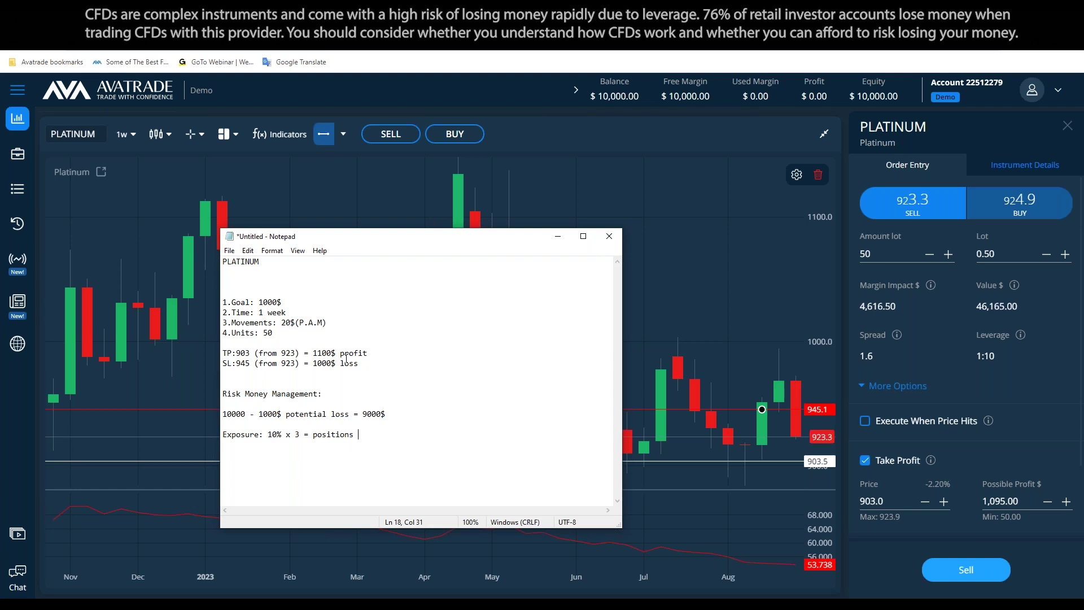
left_click_drag(314, 427, 223, 411)
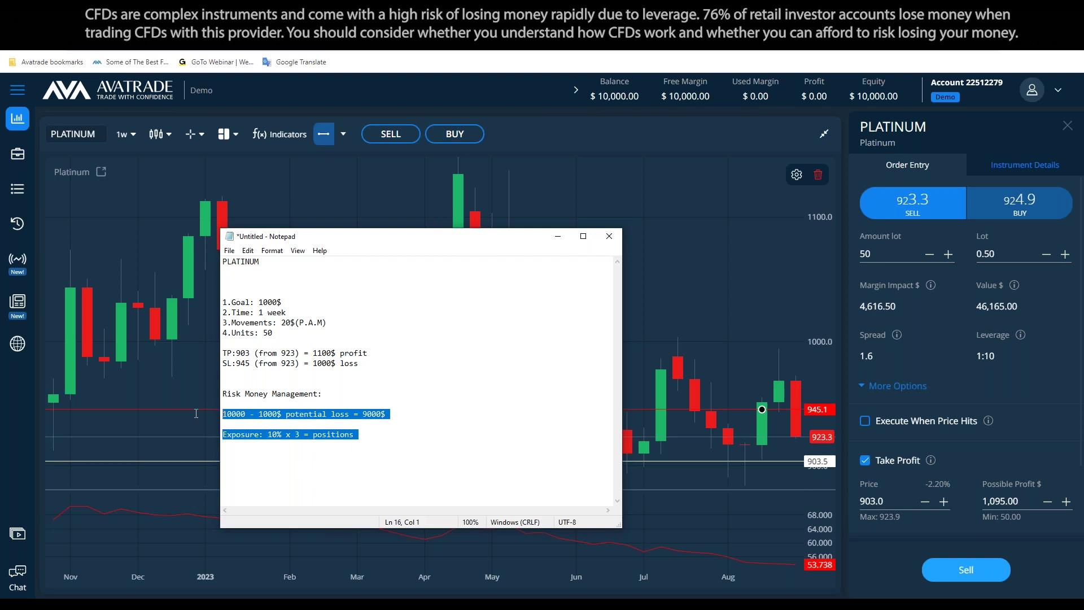
Delete the loss and exposure lines and type 'How can i reduce my 10% to 5% ?'
key("BackSpace")
type("How can i redu")
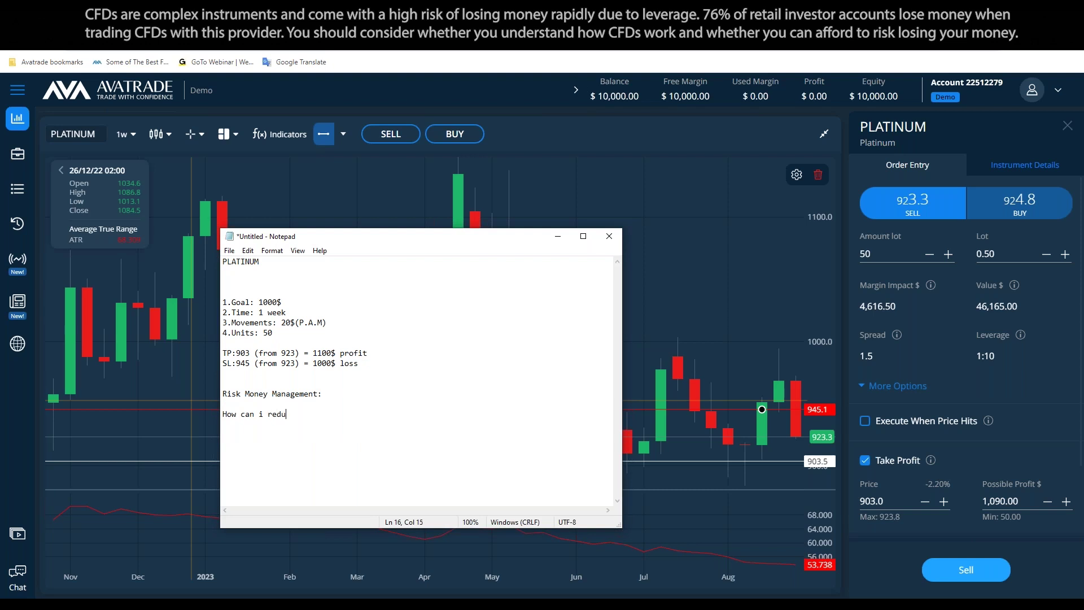
type("ce my 10")
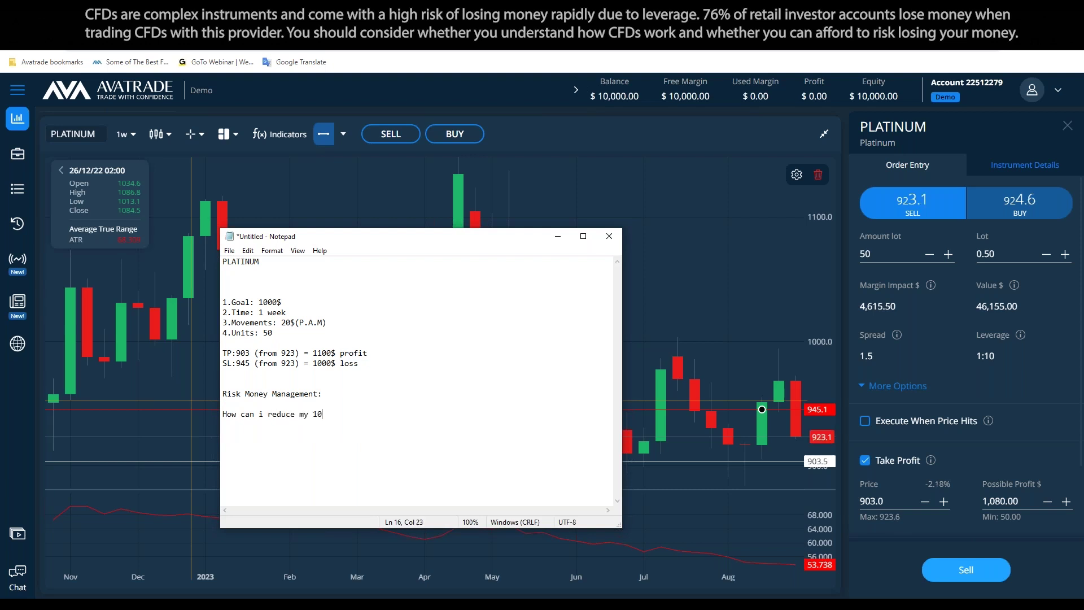
type("% to 5% ?")
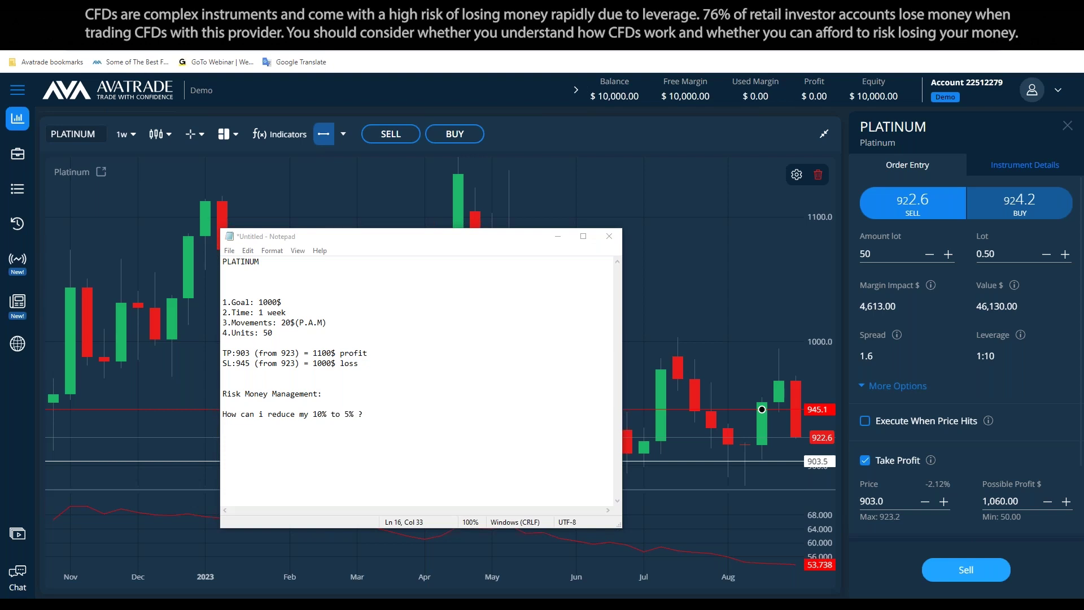
Change the Platinum sell order's amount from 50 to 25 units (0.25 lots)
left_click(412, 435)
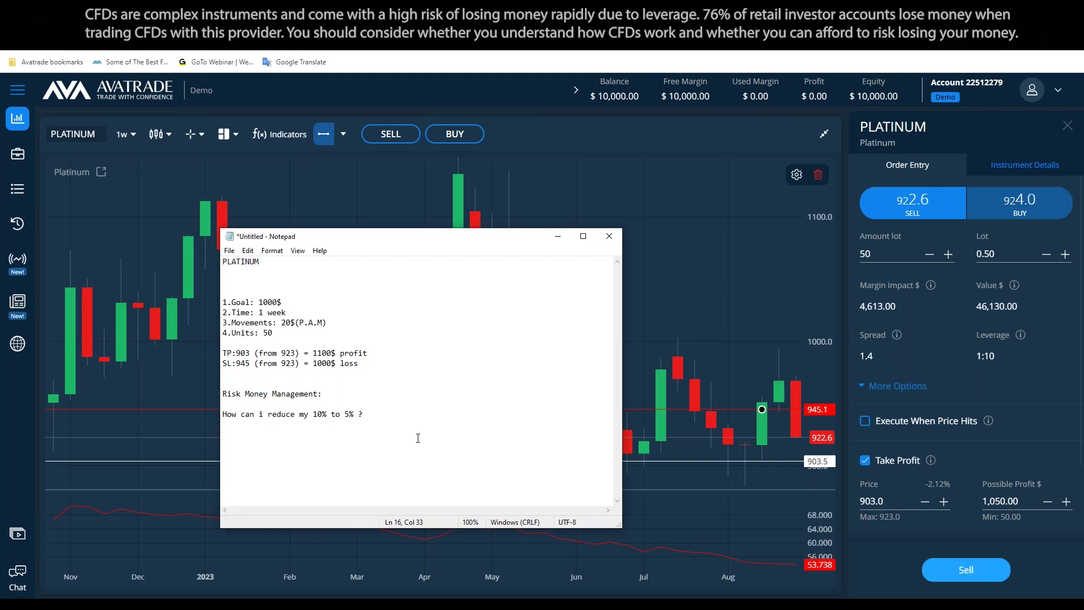
left_click(874, 256)
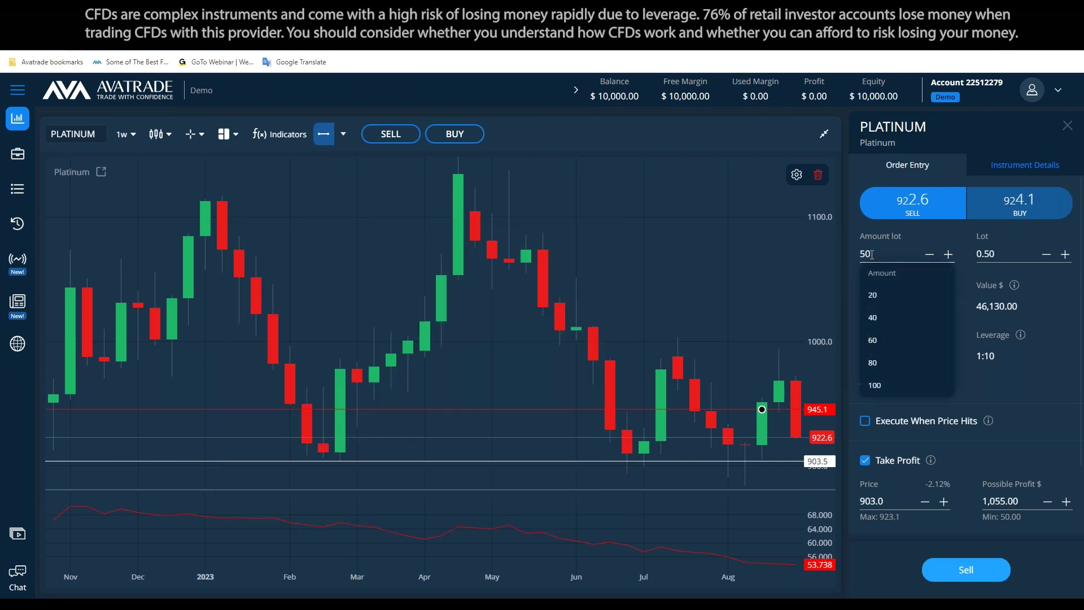
key("BackSpace")
key("BackSpace")
type("27.")
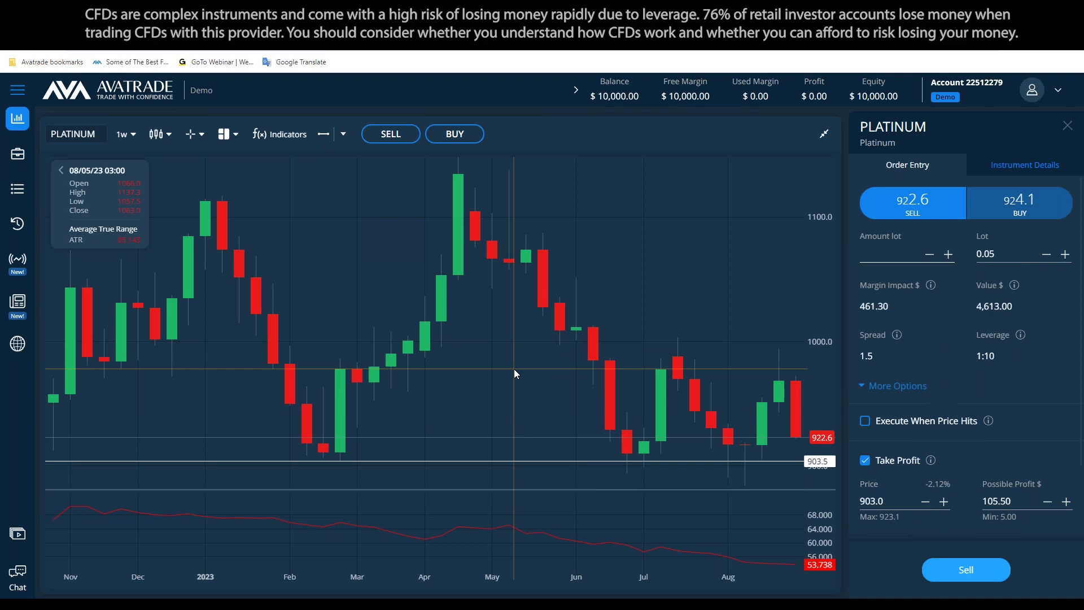
type("5")
scroll(933, 358, "down", 2)
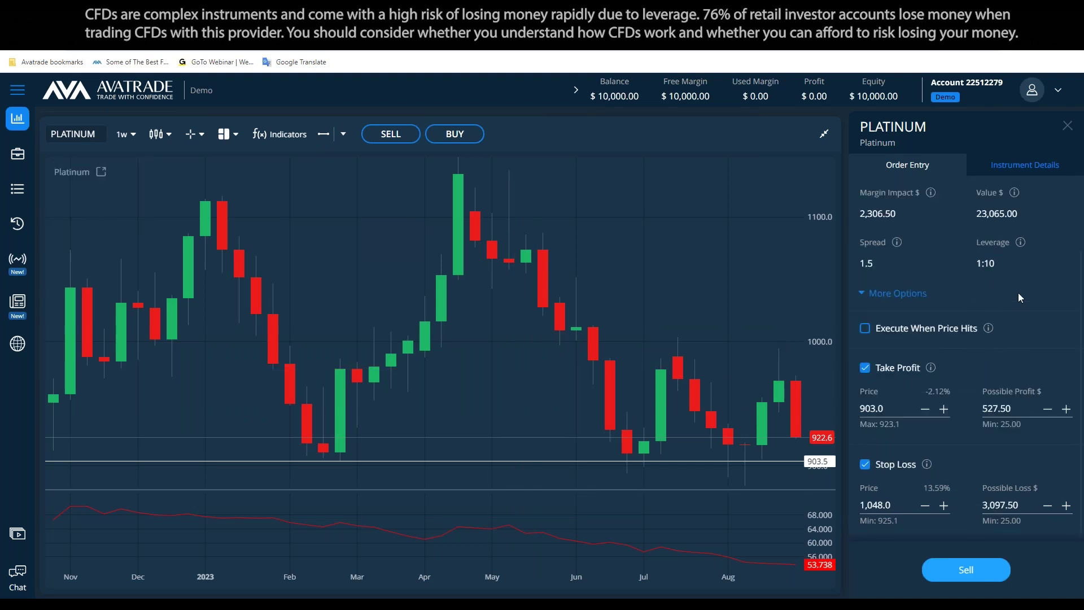
scroll(974, 472, "up", 2)
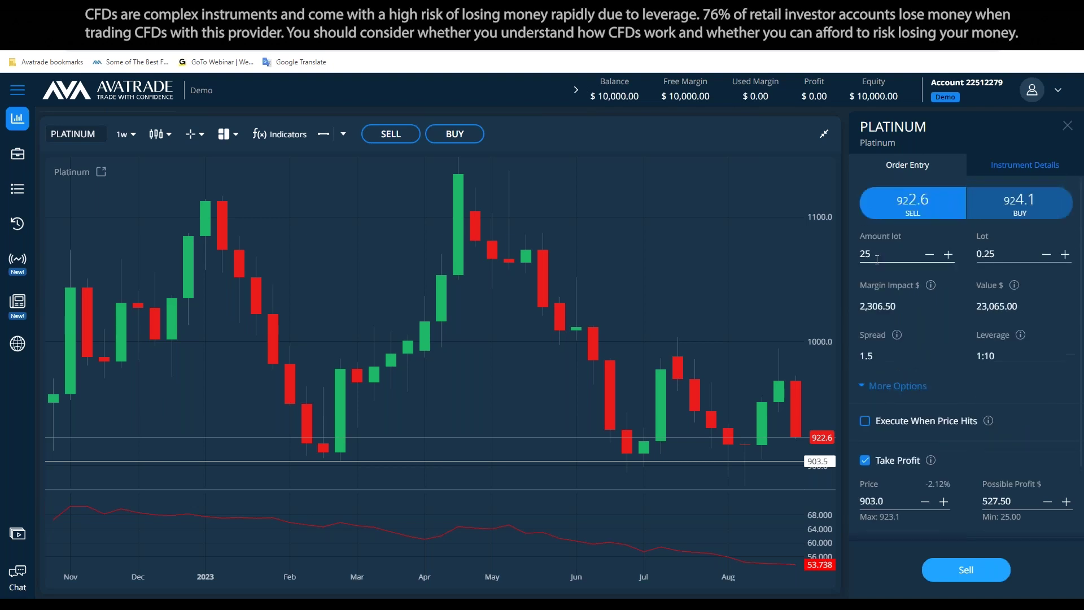
scroll(1003, 418, "down", 2)
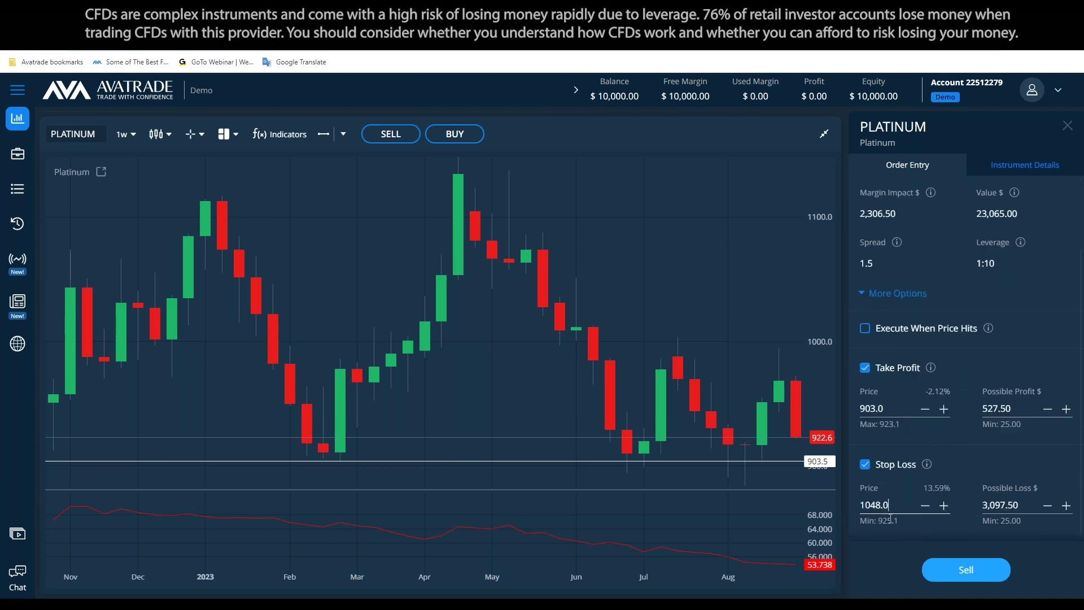
scroll(868, 469, "up", 1)
Enable the stop loss and set its price to 945.0
left_click(864, 523)
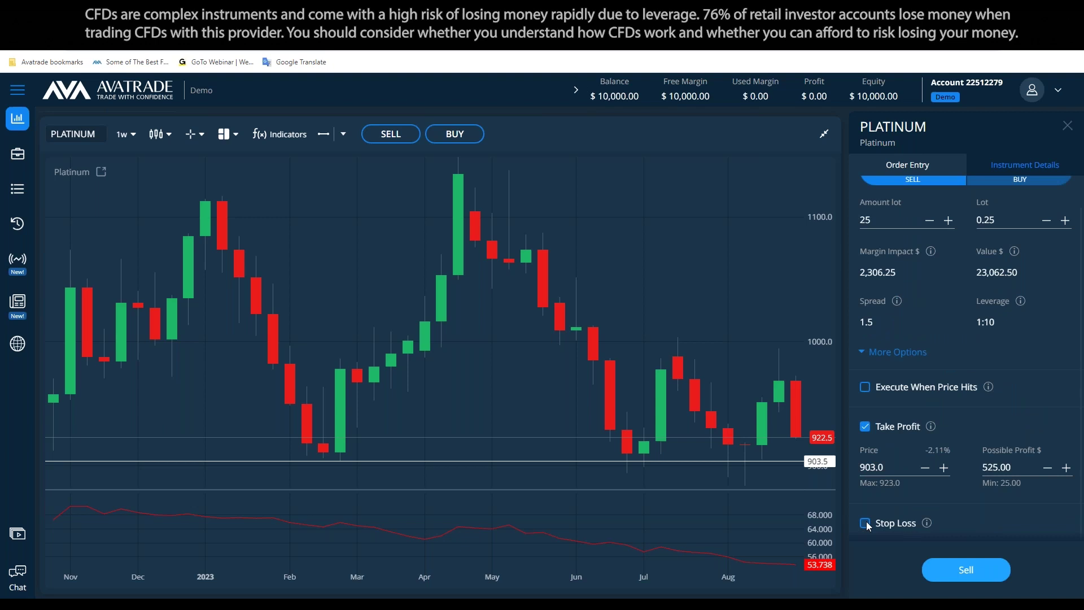
scroll(917, 432, "down", 1)
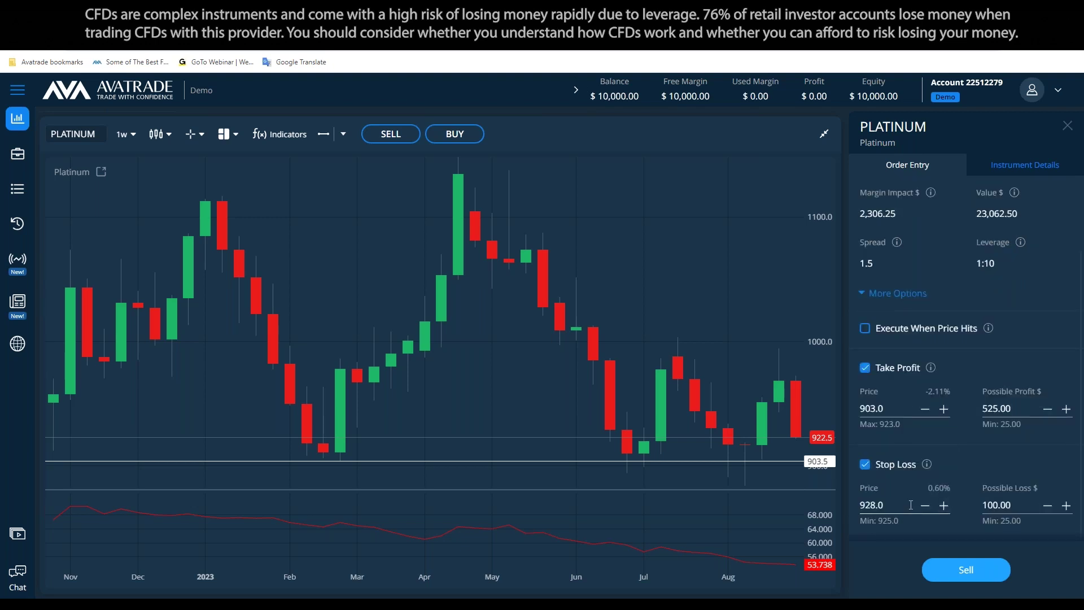
double_click(892, 506)
type("9422")
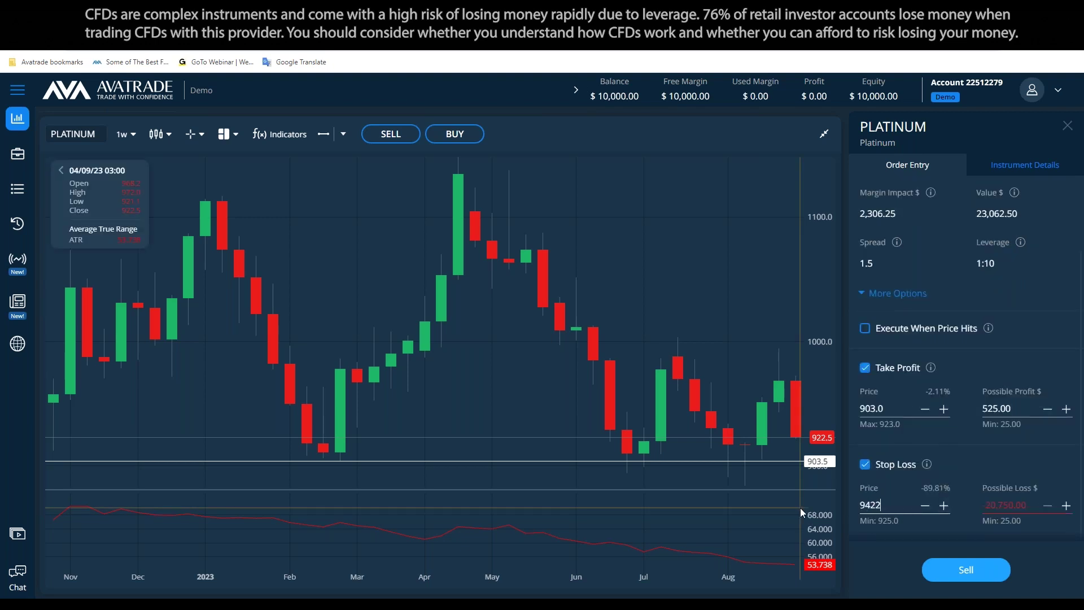
key("BackSpace")
key("BackSpace")
key("BackSpace")
key("BackSpace")
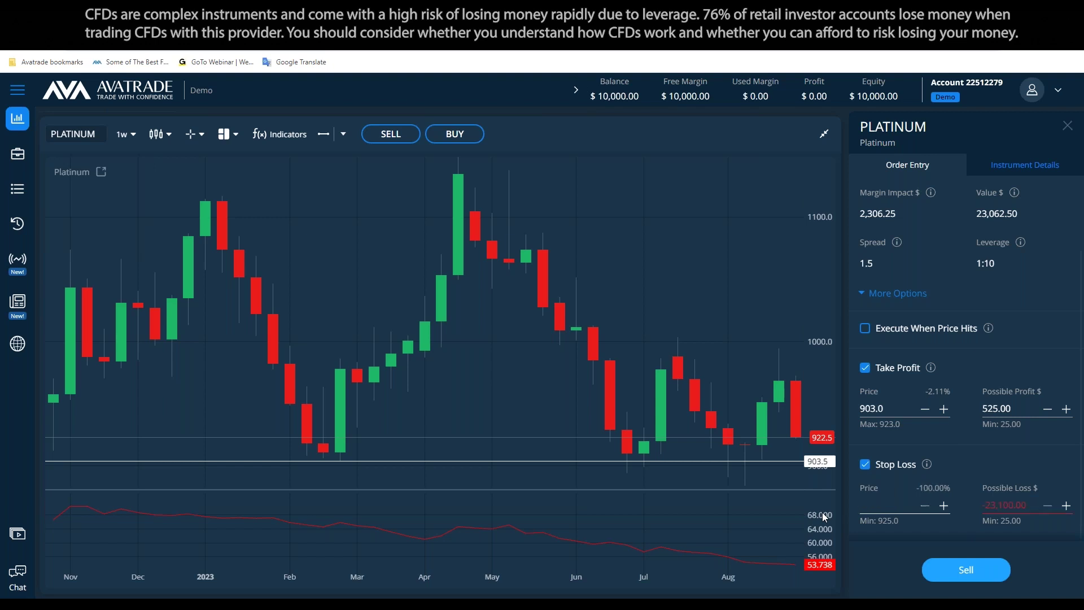
type("945")
key("BackSpace")
key("BackSpace")
type("45")
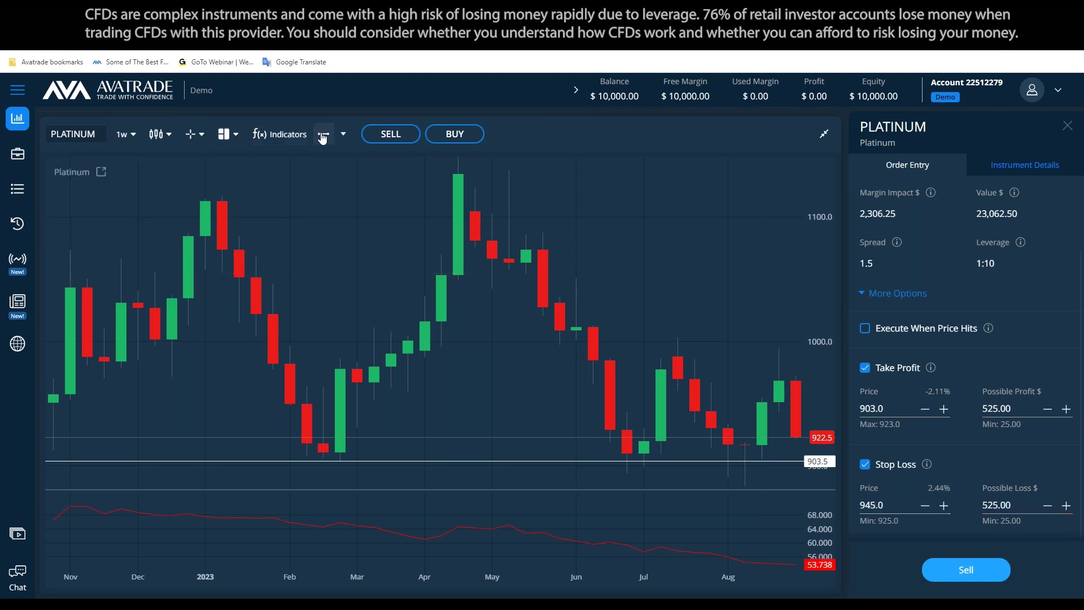
Draw a horizontal line on the chart at about 945.6 to mark the stop
left_click(322, 136)
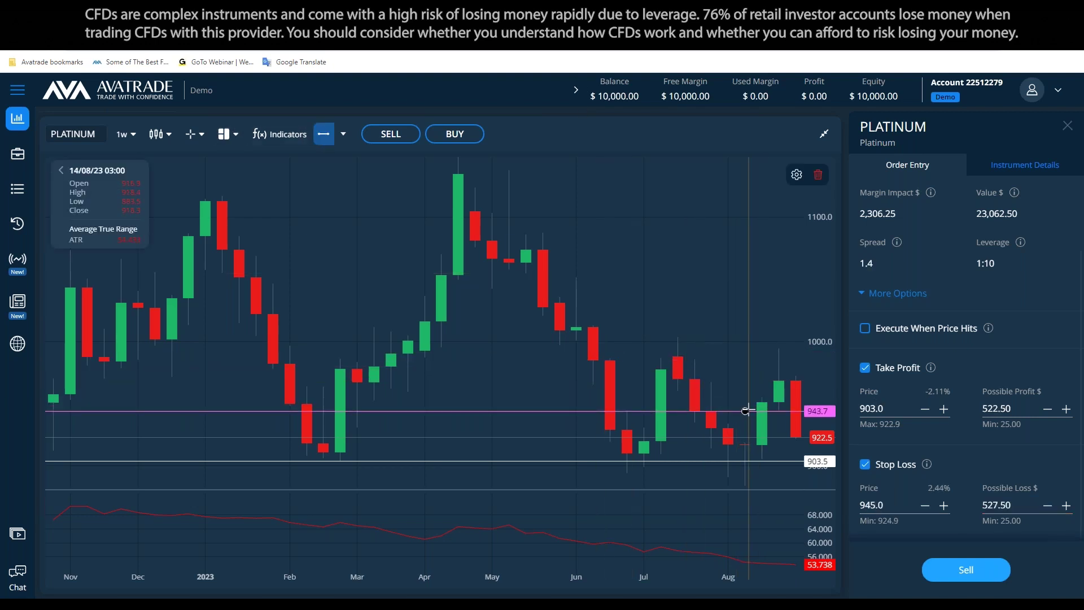
left_click(745, 410)
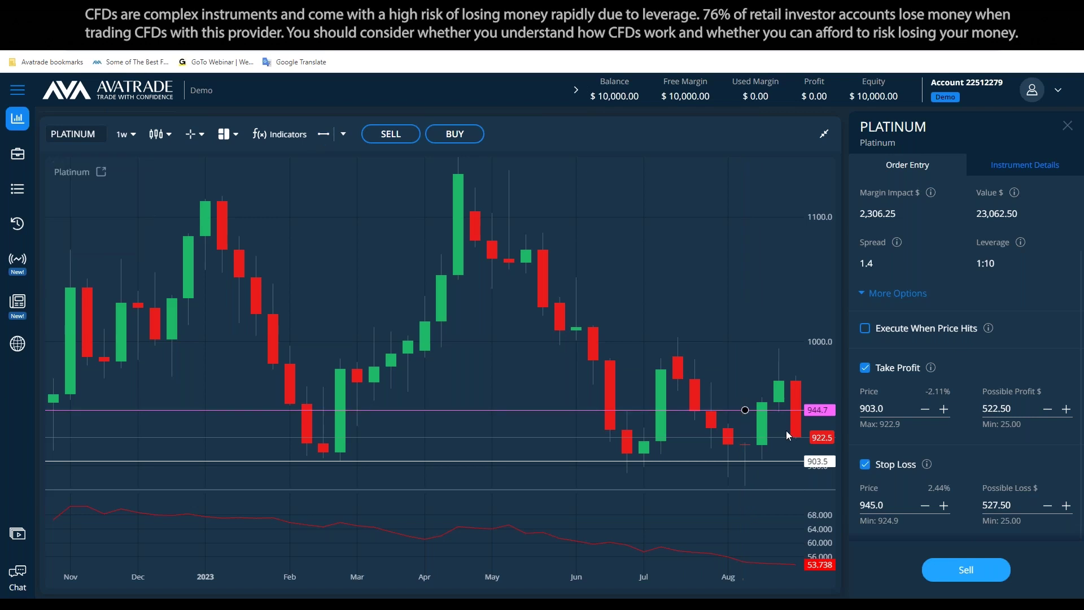
left_click_drag(791, 411, 793, 410)
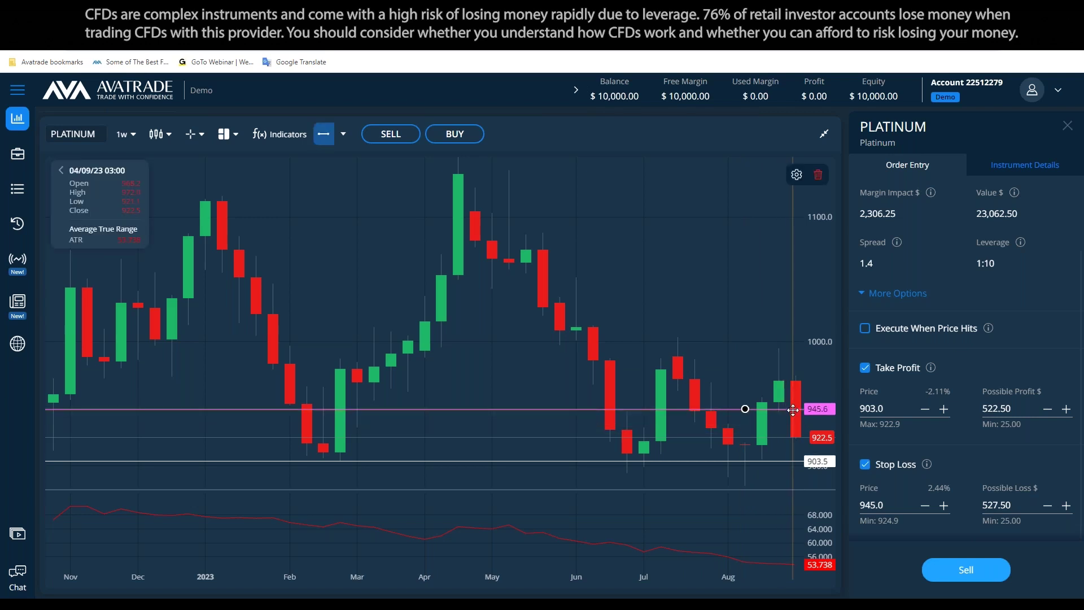
key("alt+Tab")
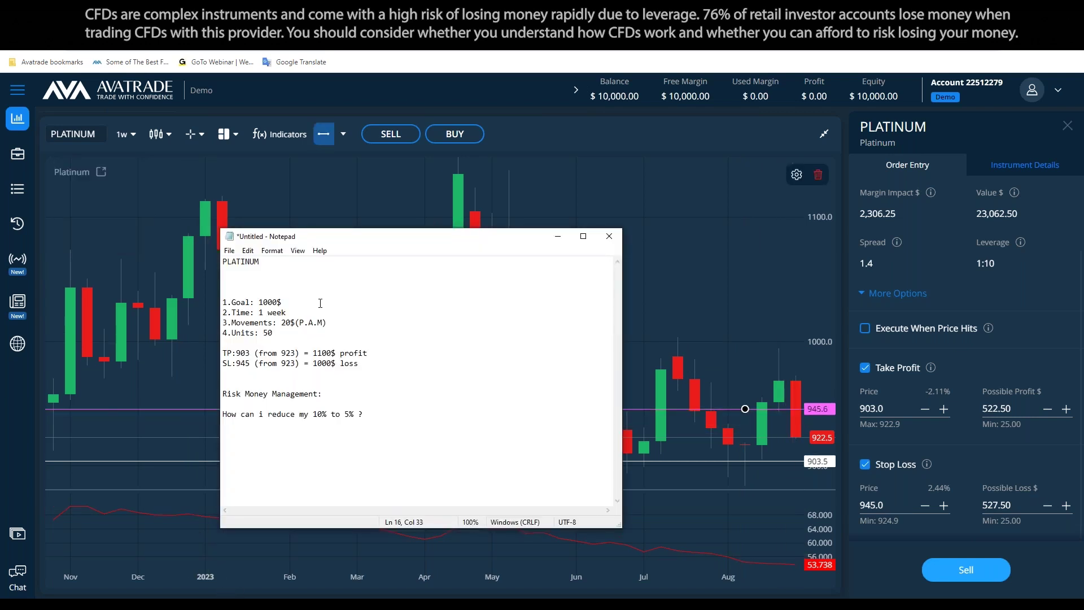
Change the Goal from 1000$ to 500 and the Units from 50 to 25
left_click_drag(259, 302, 290, 300)
type("500")
double_click(268, 333)
type("25")
Select the Risk Money Management heading and the reduction question
left_click(374, 418)
scroll(953, 354, "up", 1)
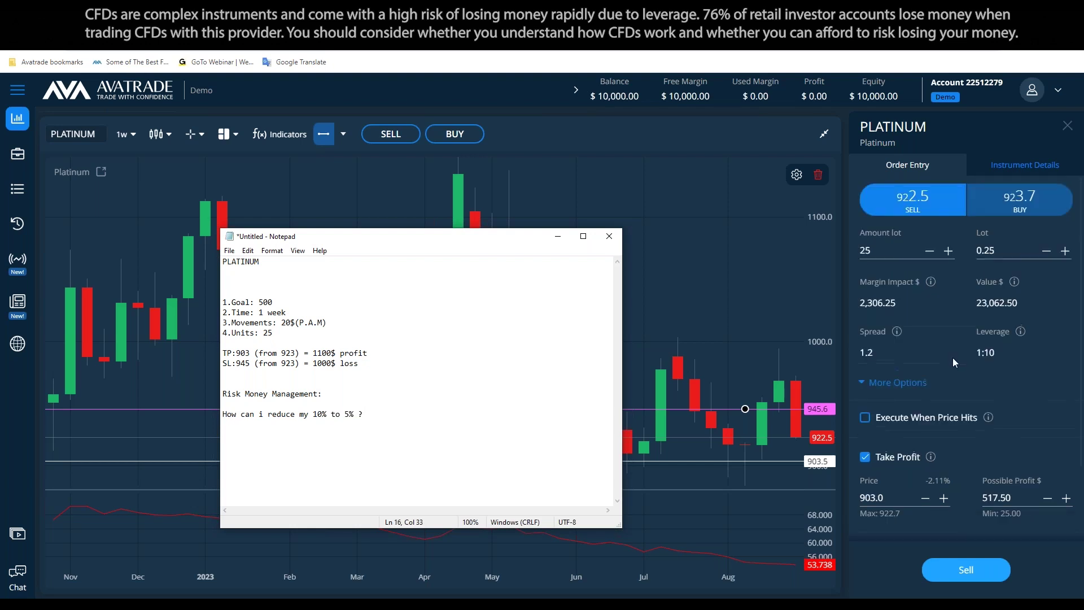
scroll(953, 357, "up", 1)
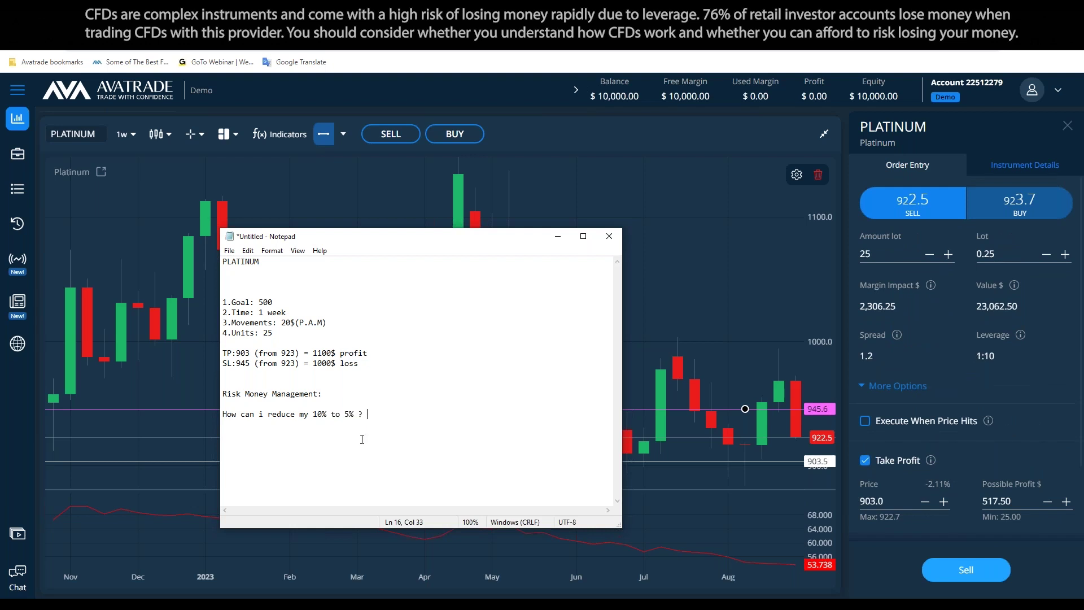
left_click_drag(378, 414, 205, 391)
Replace the risk notes with Value, Leverage and Margin impact labels, Value reading 'Price per unit x units = 922.6'
key("Return")
type("Value")
key("Return")
type("Leverage: Mar")
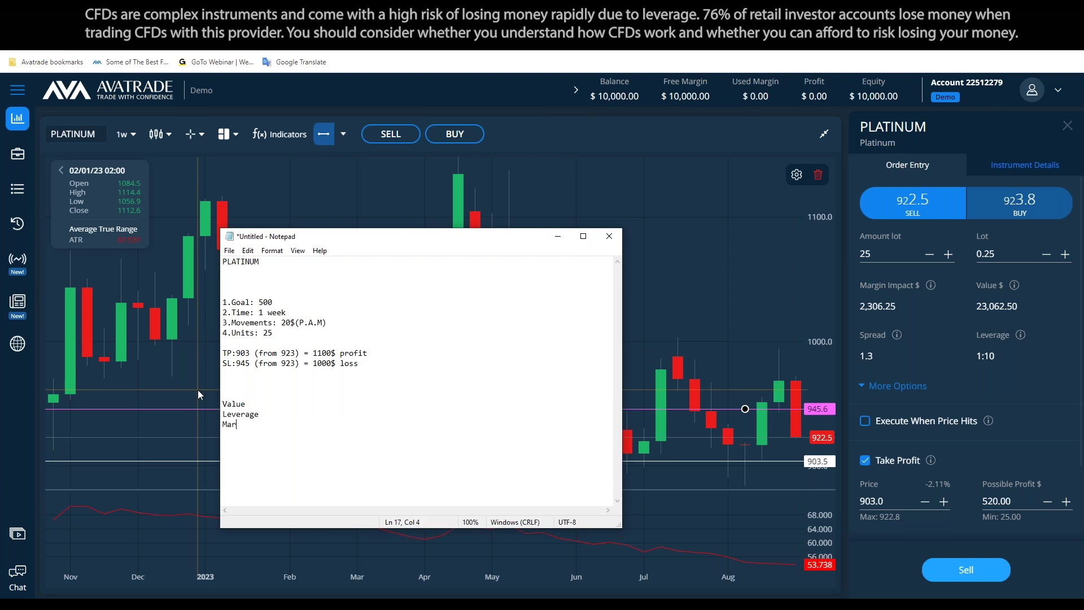
type("gin impact:")
key("Up")
type(":")
key("Up")
type(":")
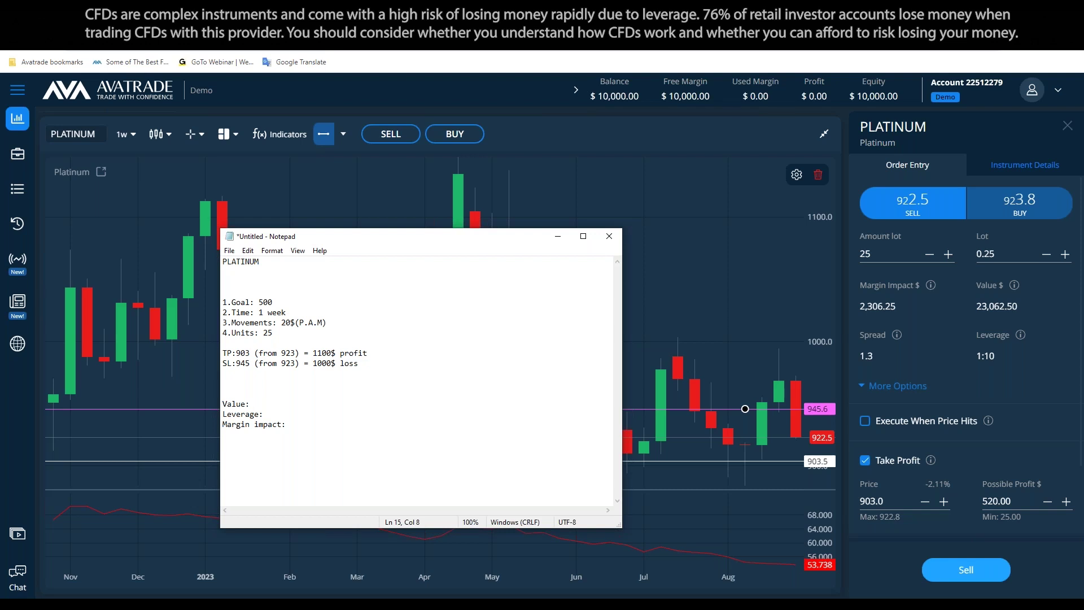
type(" Price per unit x units = ")
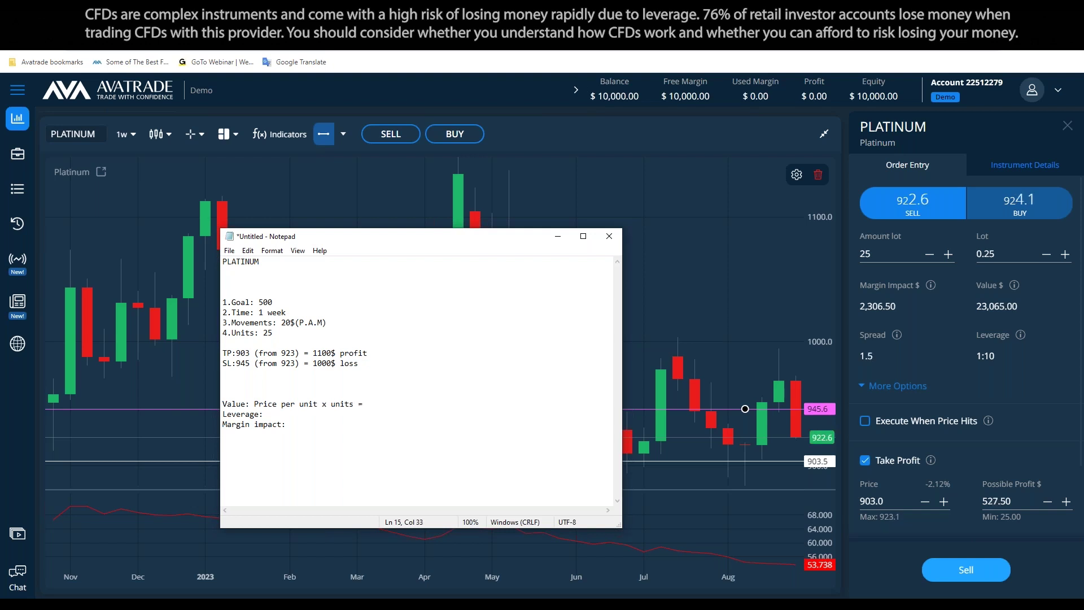
type("922.6")
Extend the Value line with 'x 25 = 23,067'
key("alt+space")
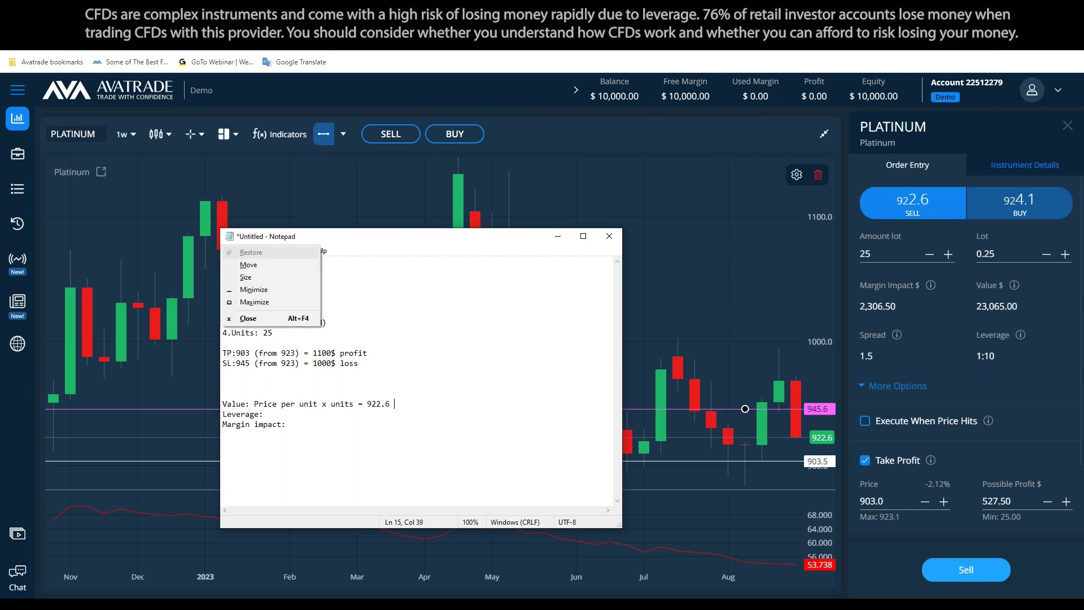
left_click(501, 393)
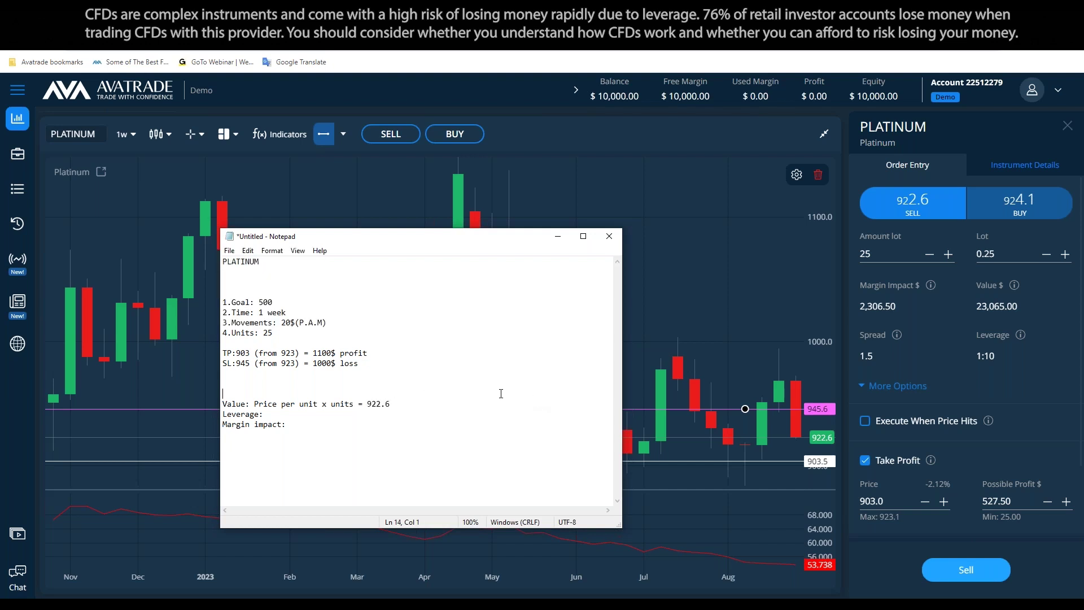
left_click(422, 402)
type("x 25 = 23.067")
left_click(439, 404)
key("BackSpace")
type(",067.")
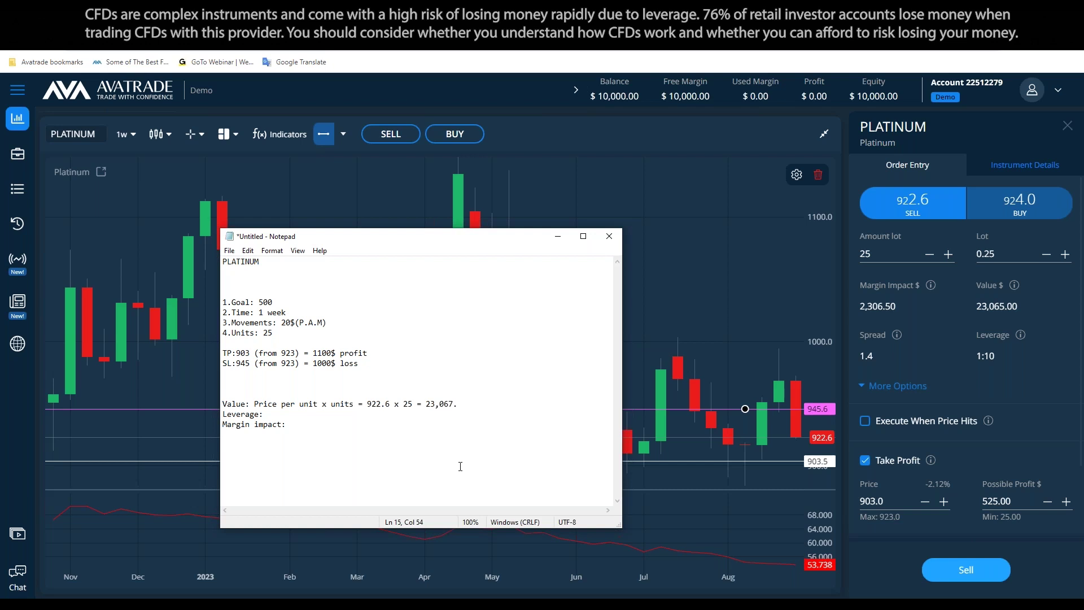
Enter leverage 1:10 and margin impact 2,307, and remove the blank line above Value
left_click(347, 416)
type("10")
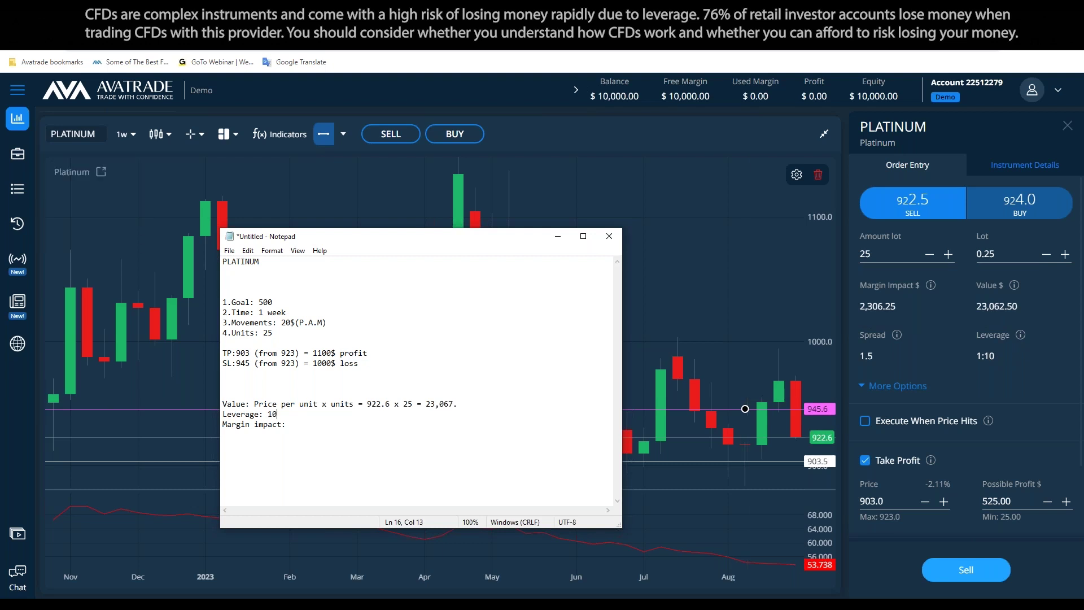
key("BackSpace")
type(":10")
left_click(340, 424)
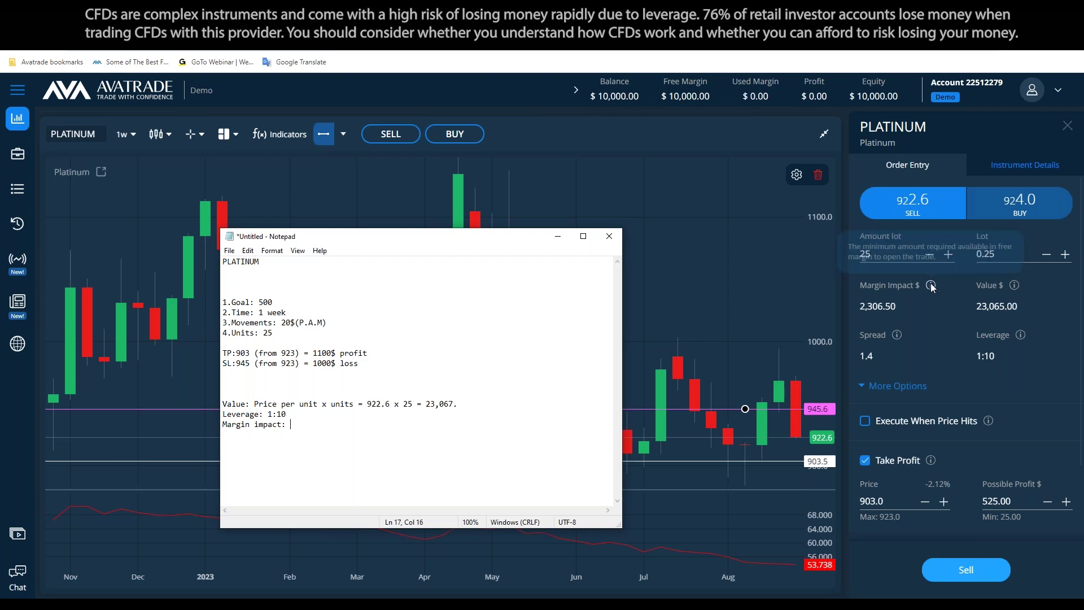
type("23")
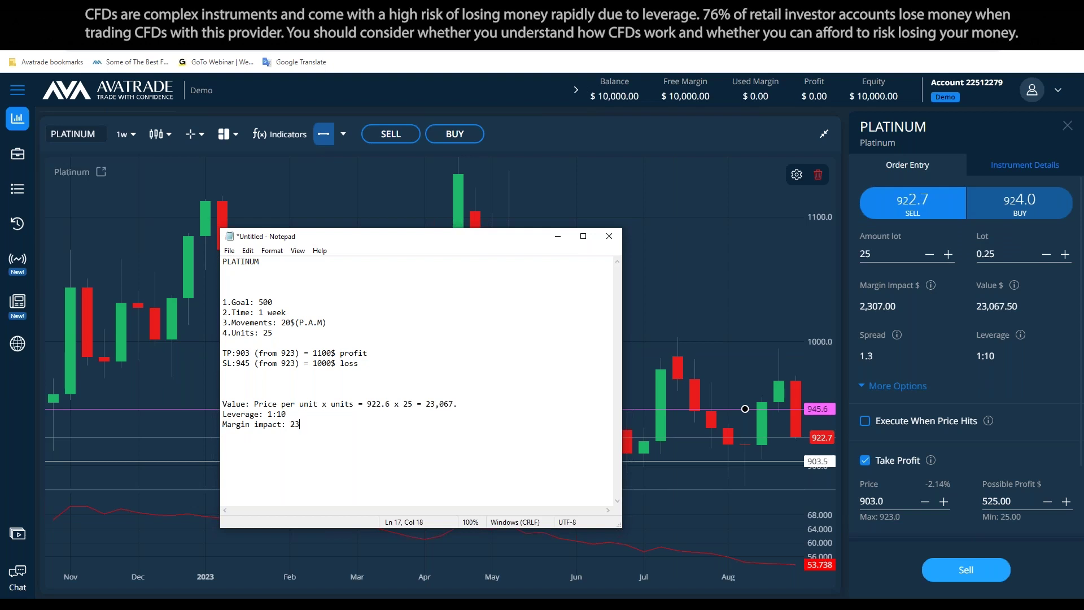
type("07")
key("Left")
key("Left")
type(".")
key("BackSpace")
type(",")
key("End")
key("Up")
key("Up")
key("BackSpace")
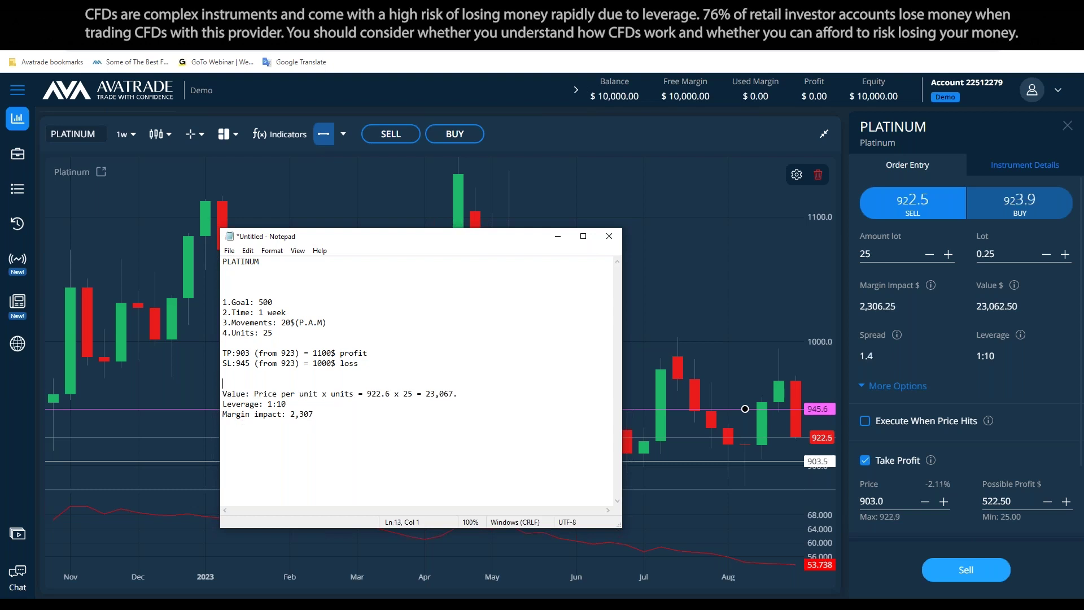
Try order amounts of 1, 10 and 25, checking the margin and value info
left_click(264, 403)
key("alt+Tab")
type("1")
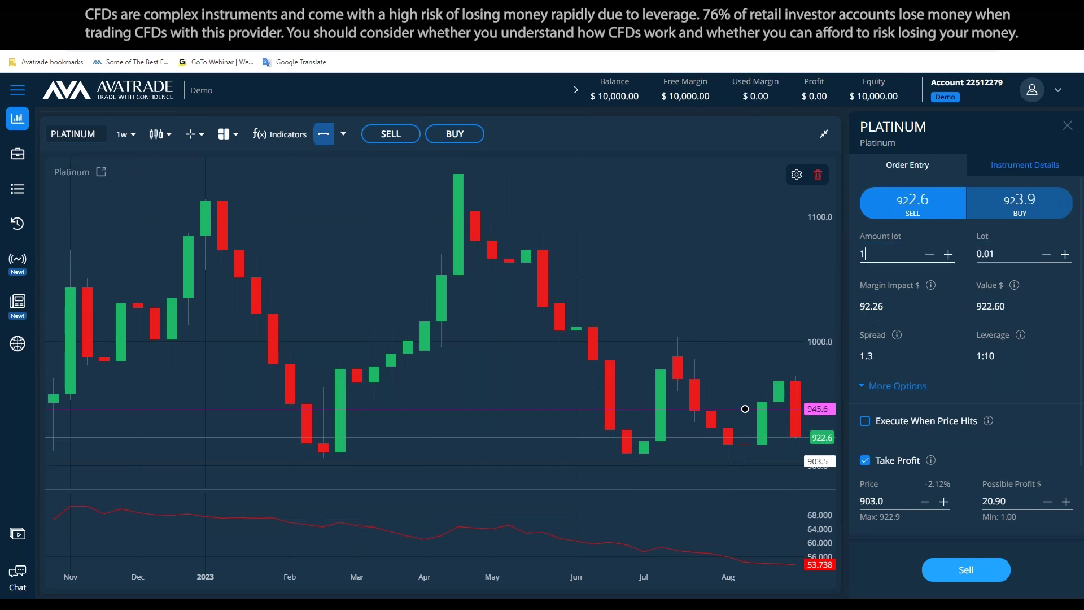
mouse_move(1020, 338)
type("0")
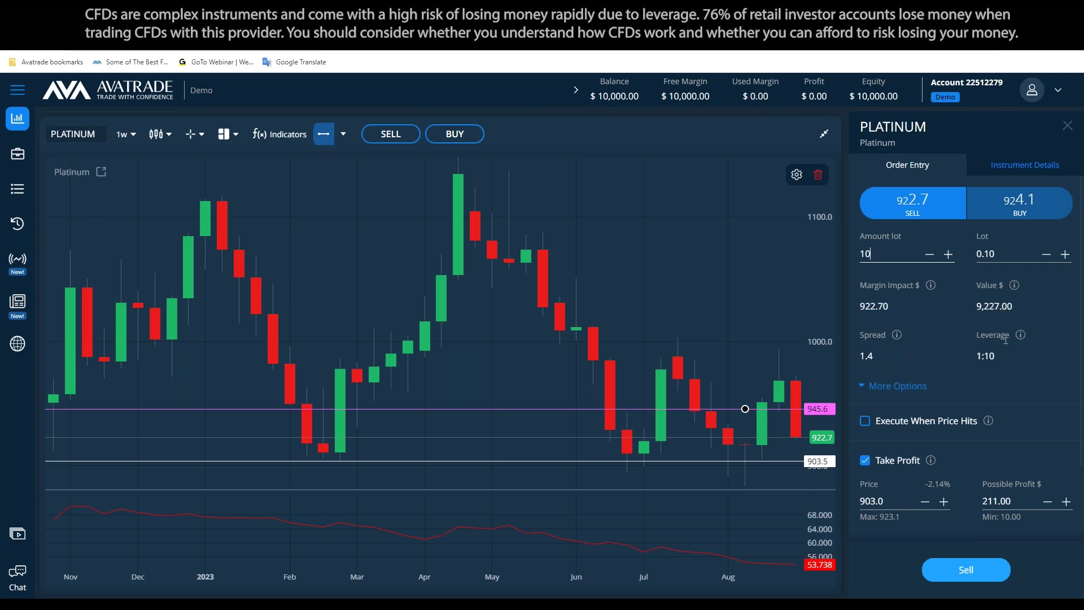
mouse_move(929, 288)
key("ctrl+a")
type("25")
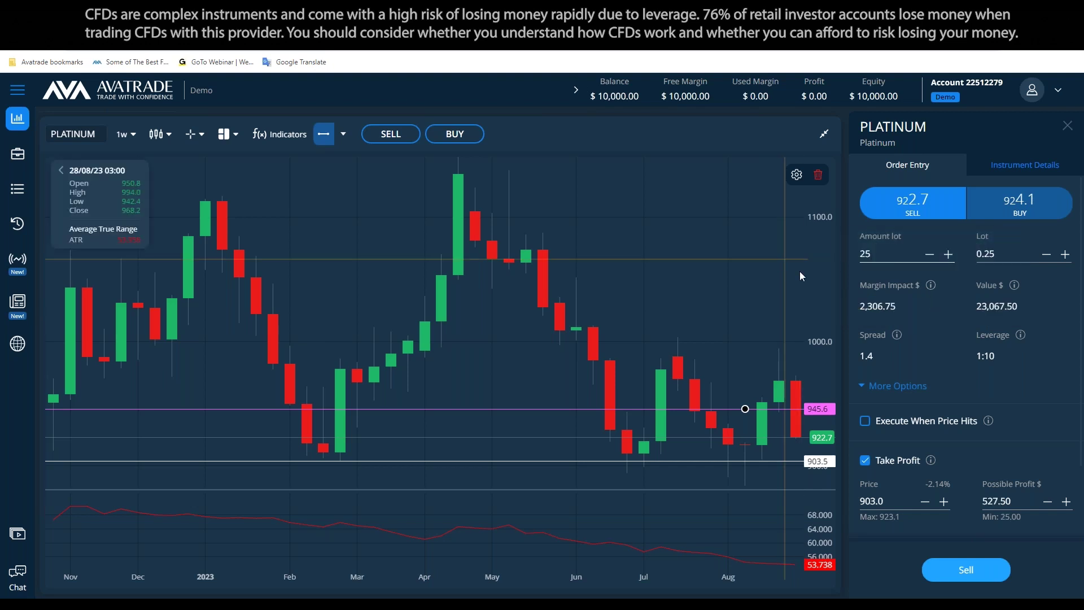
Set the amount to 50, giving margin impact 4,613.50 and value 46,135.00
key("alt+Tab")
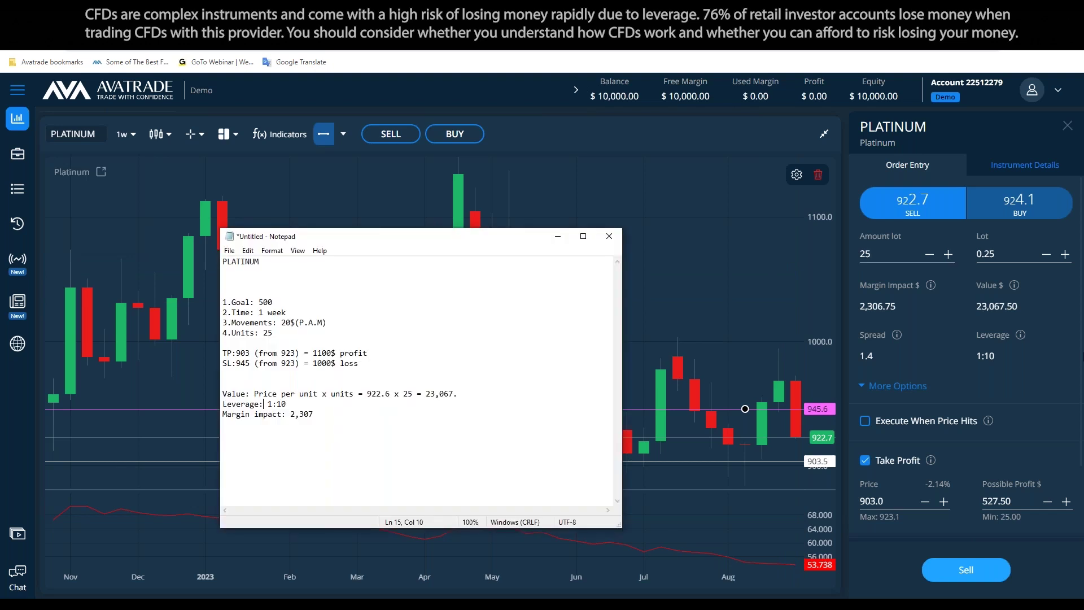
mouse_move(1017, 286)
left_click(727, 289)
key("BackSpace")
type("0")
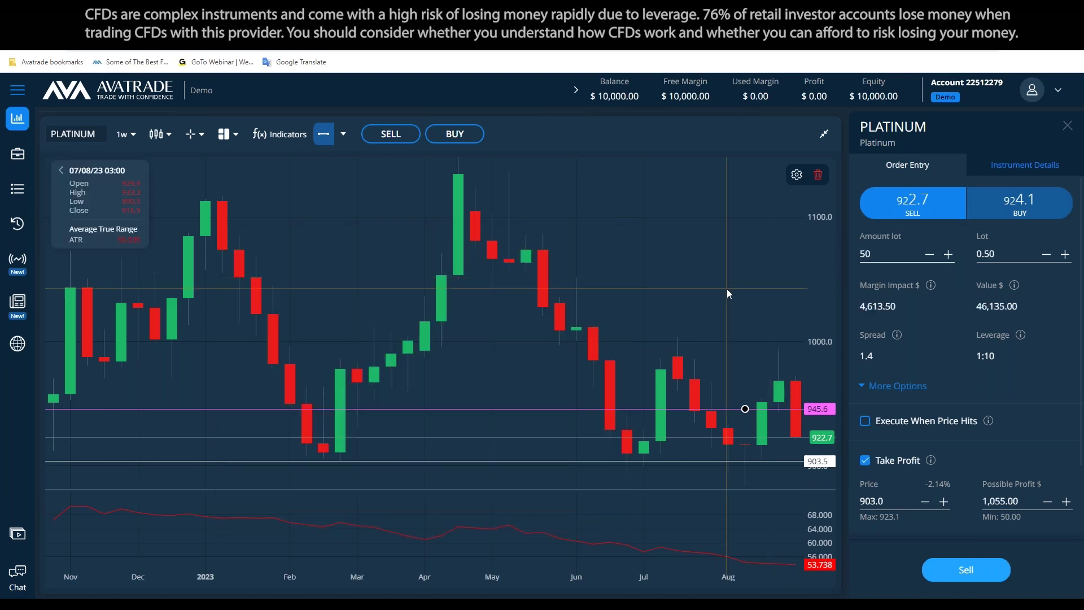
mouse_move(933, 288)
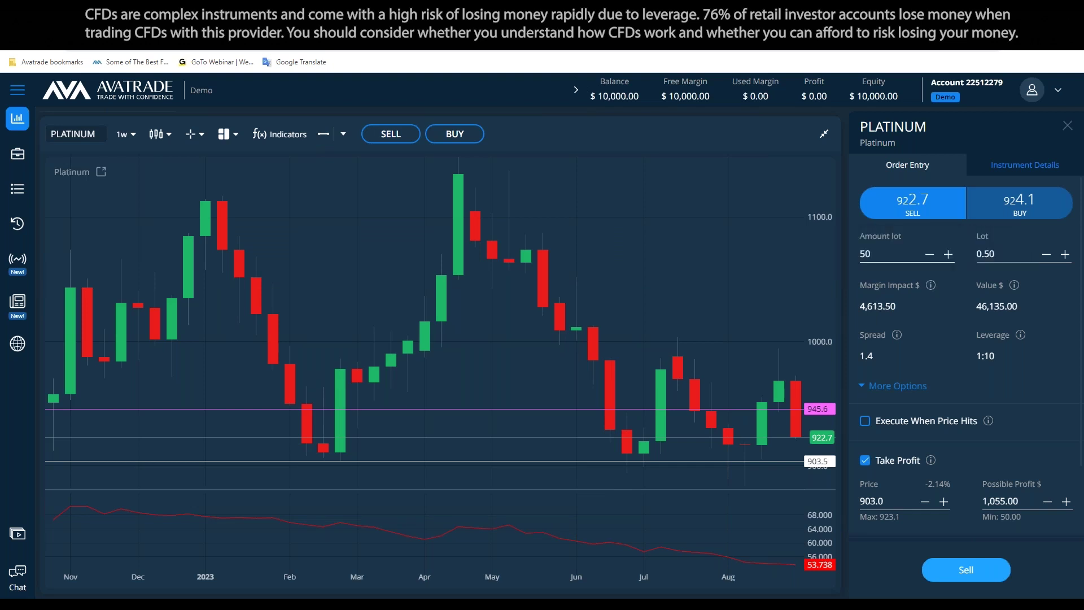
key("alt+Tab")
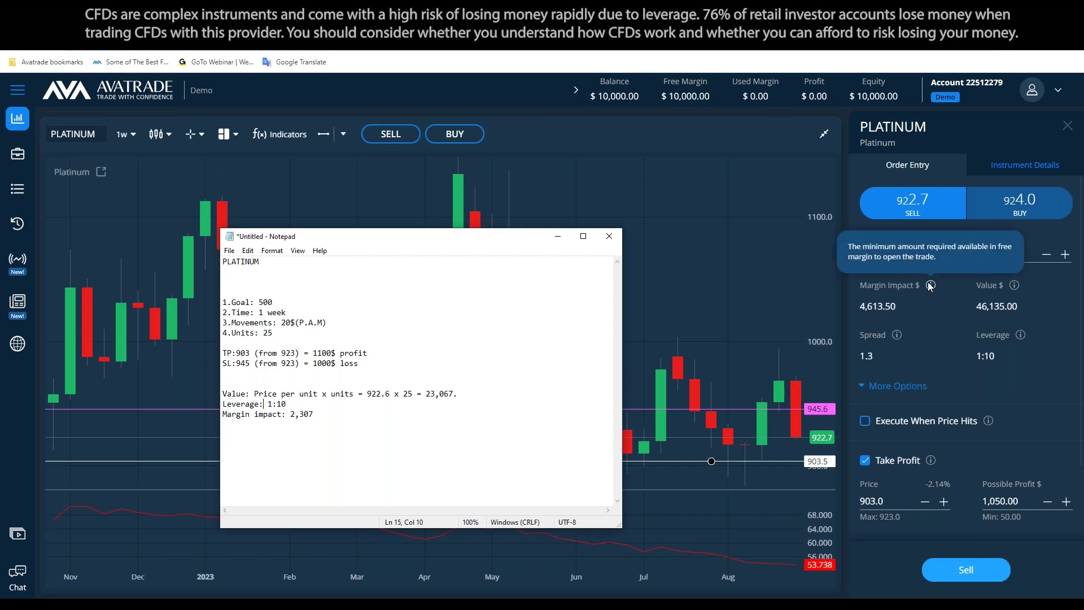
Add the doubled-margin line '4,600 x 2 = 9,400' below the plan and retype a digit as 2
type("4,600 ")
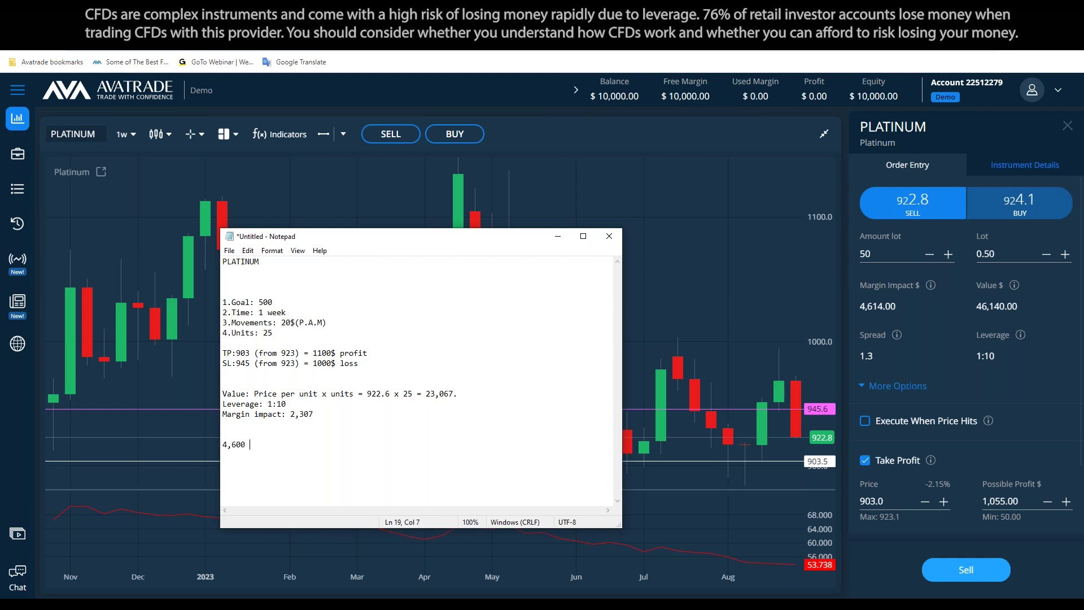
type("x 2 = 9,400")
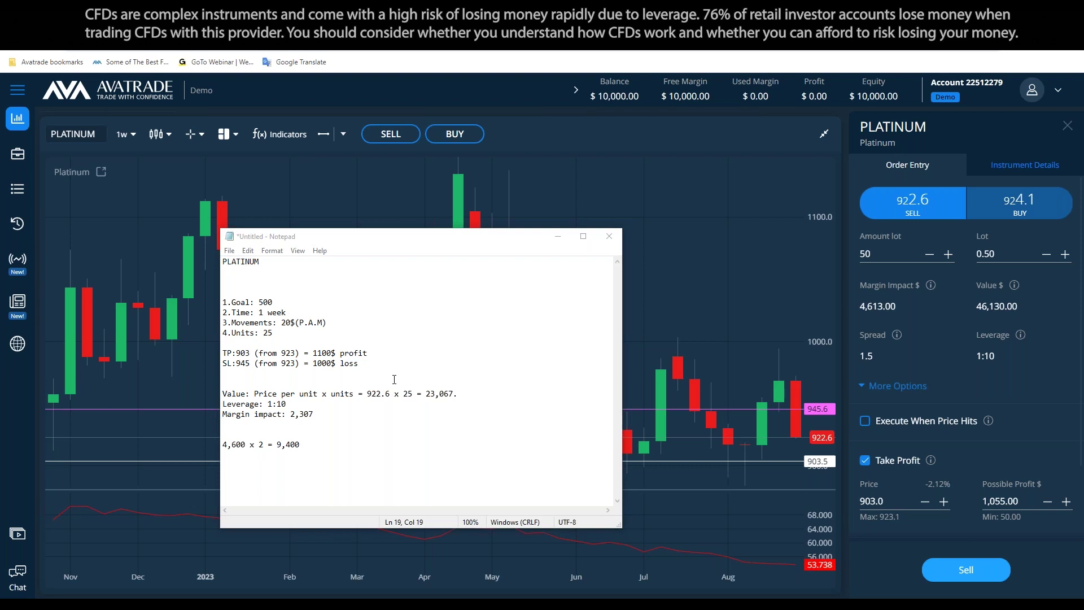
left_click(285, 444)
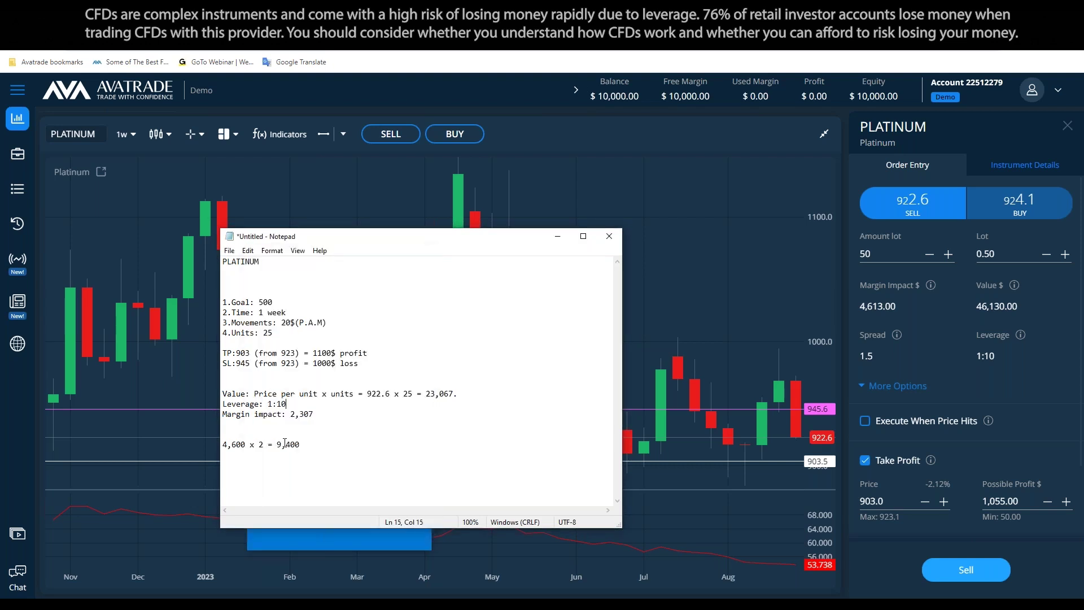
left_click_drag(285, 444, 291, 444)
type("2")
left_click(325, 539)
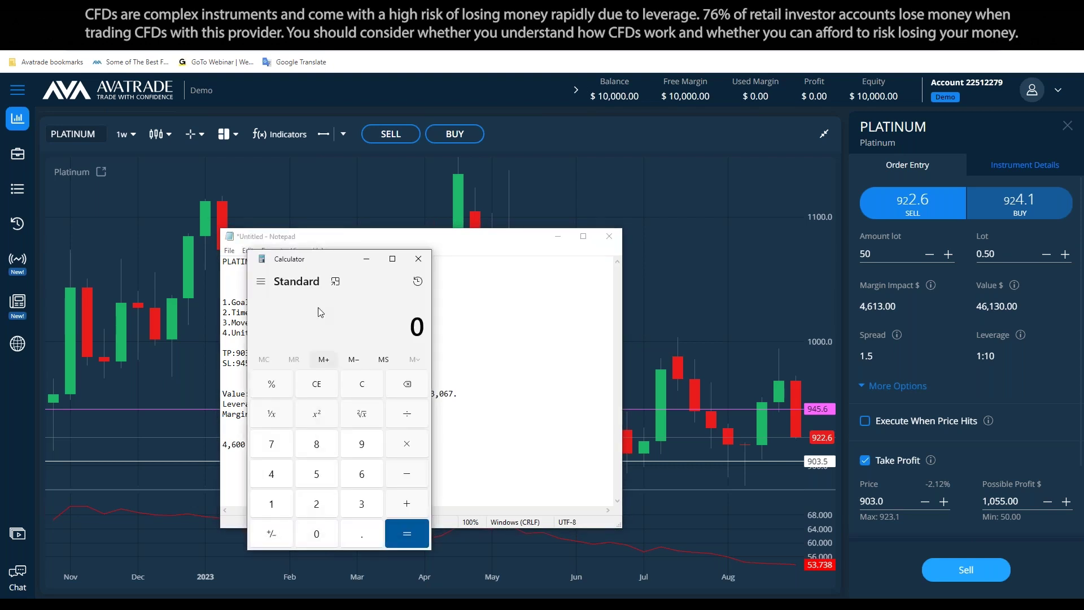
Place Calculator beside the notes, compute 4600 × 2 = 9,200, then close it
left_click_drag(406, 266, 710, 279)
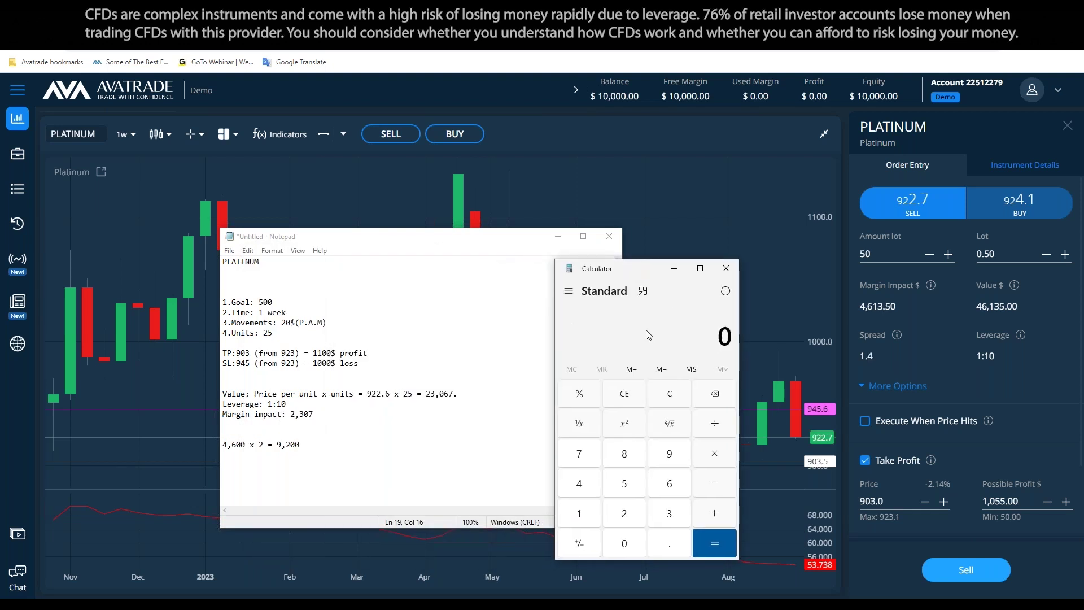
type("4600")
key("asterisk")
type("21")
key("BackSpace")
key("BackSpace")
type("2")
key("Return")
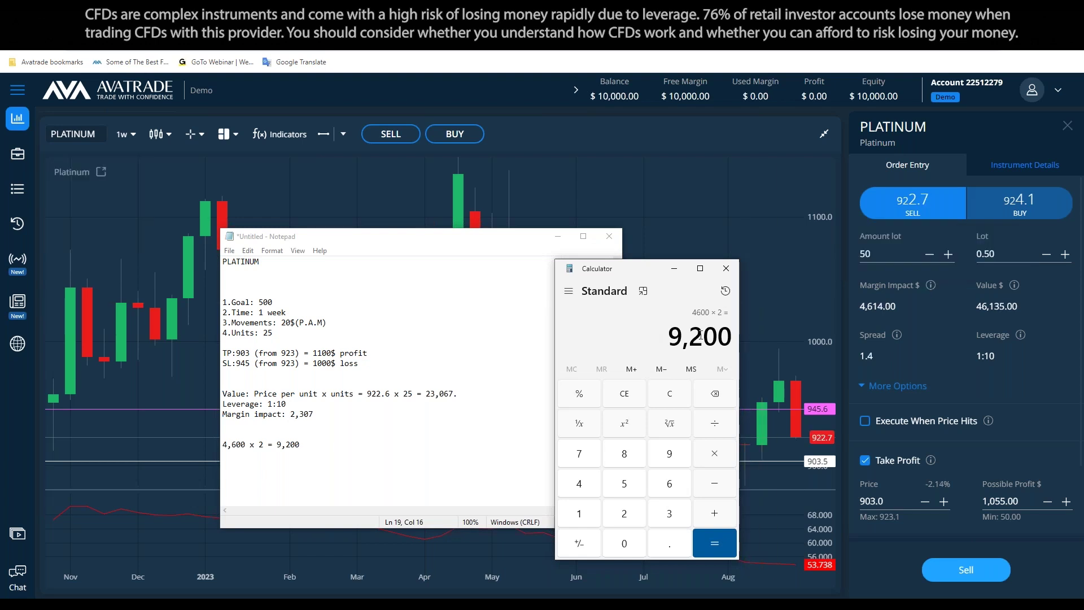
scroll(976, 367, "down", 2)
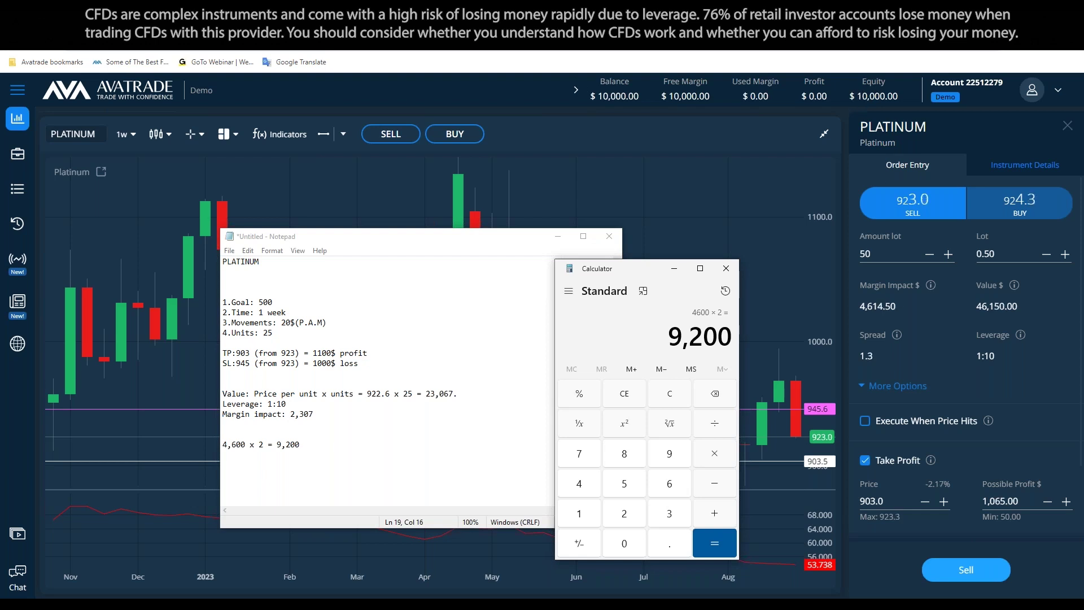
mouse_move(888, 336)
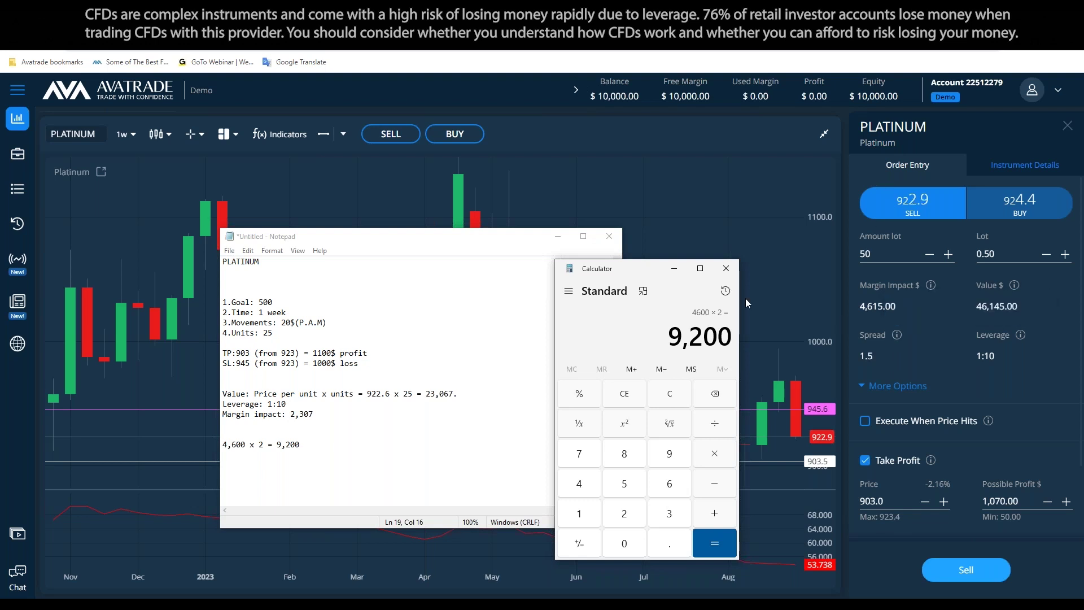
left_click(726, 268)
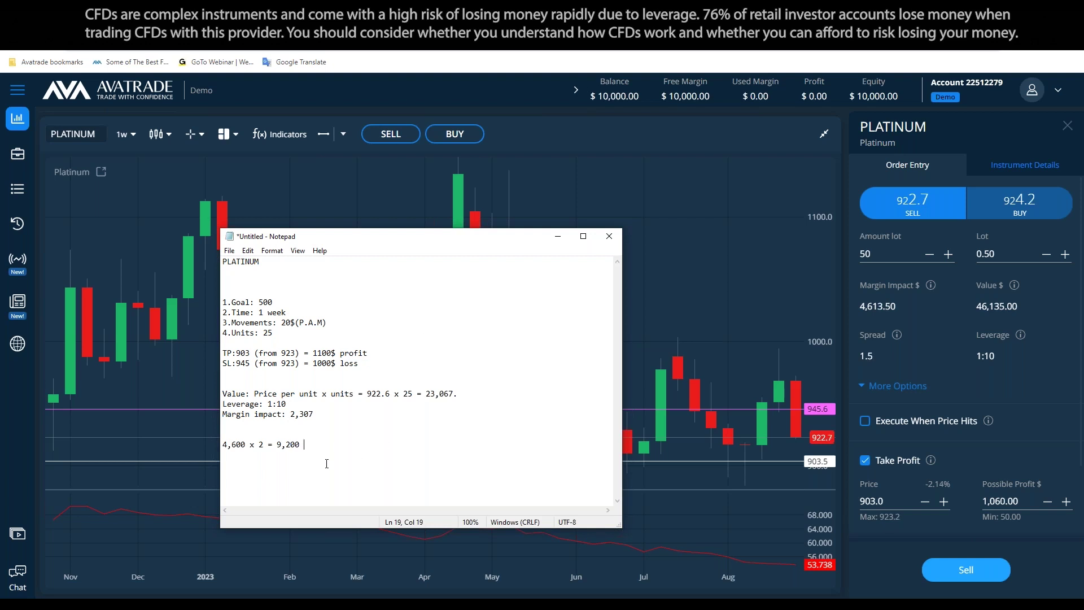
Delete the '4,600 x 2 = 9,200' line so the plan ends at Margin impact: 2,307
left_click_drag(357, 455, 204, 435)
key("BackSpace")
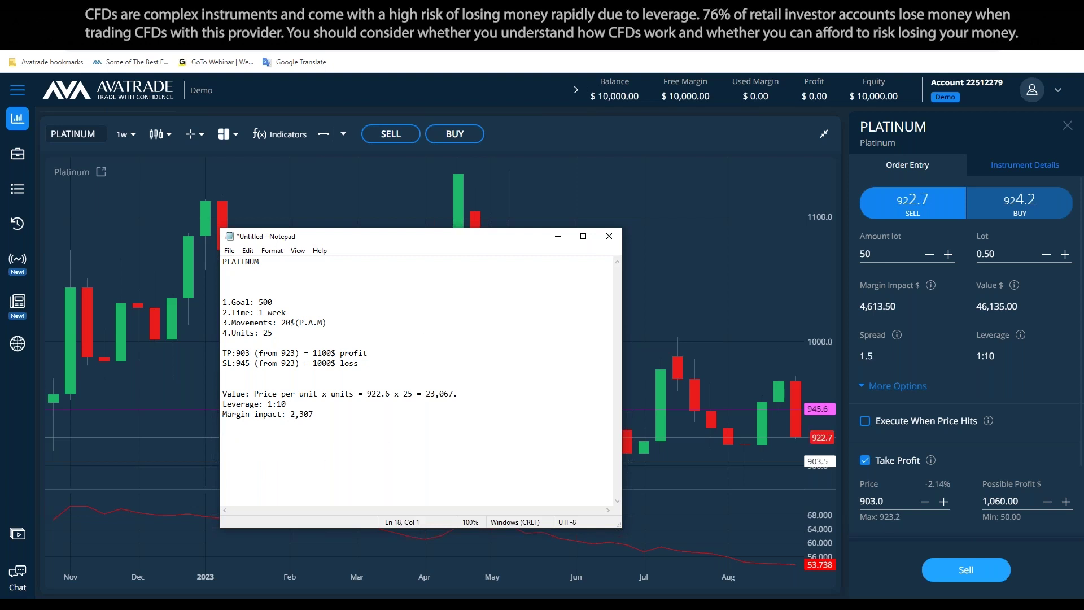